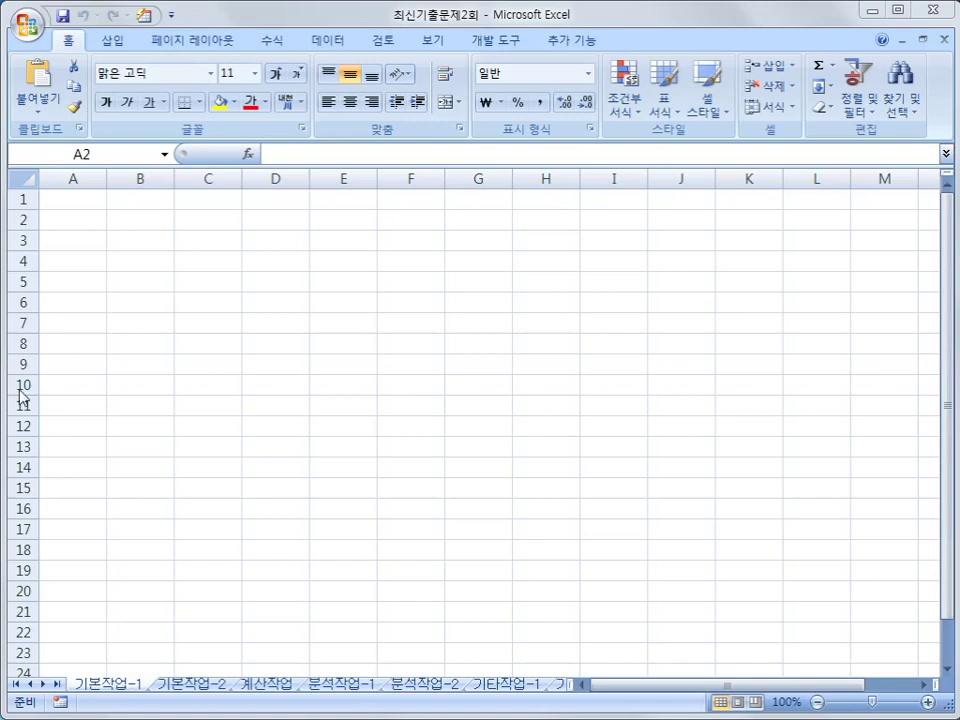
# - Start a Microsoft Query import at cell A2 with MS Access Database* as the data source
pyautogui.click(64, 224)
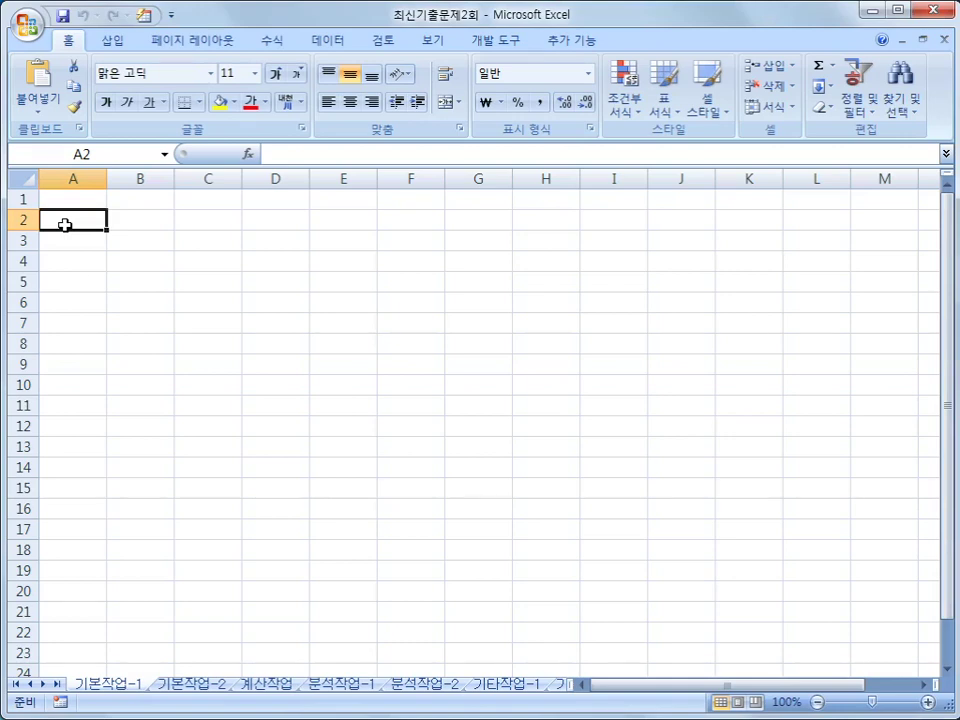
pyautogui.click(328, 42)
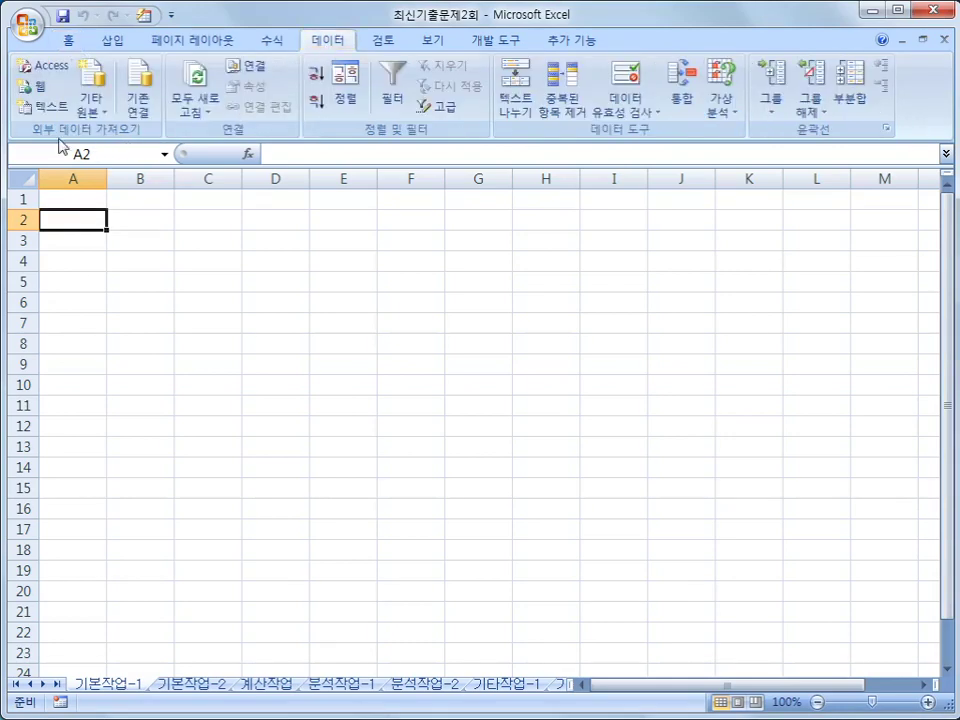
pyautogui.click(90, 105)
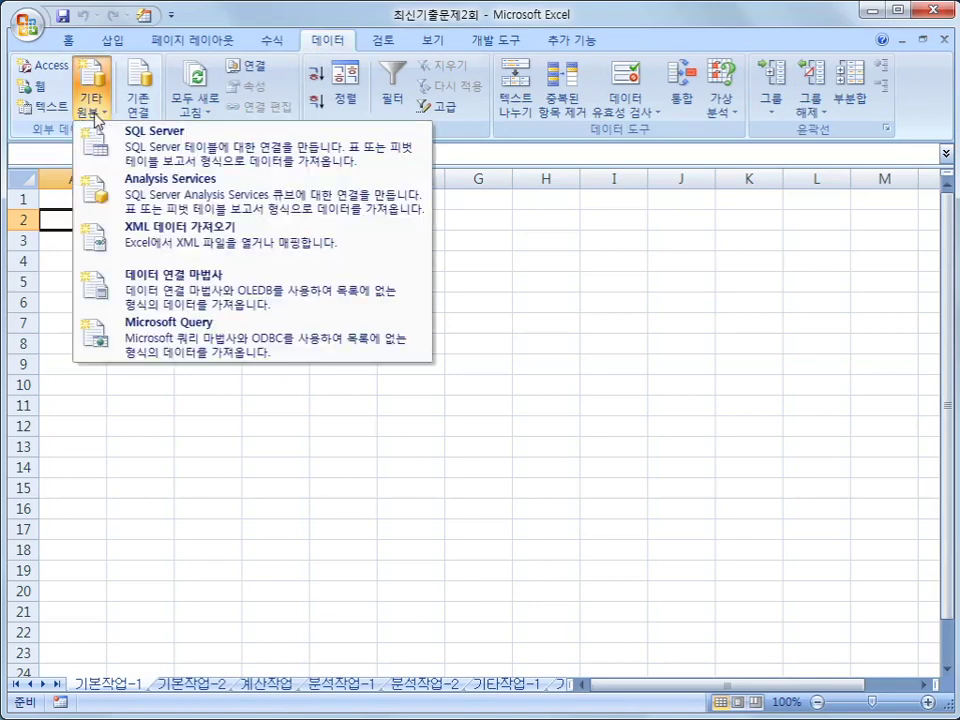
pyautogui.click(228, 355)
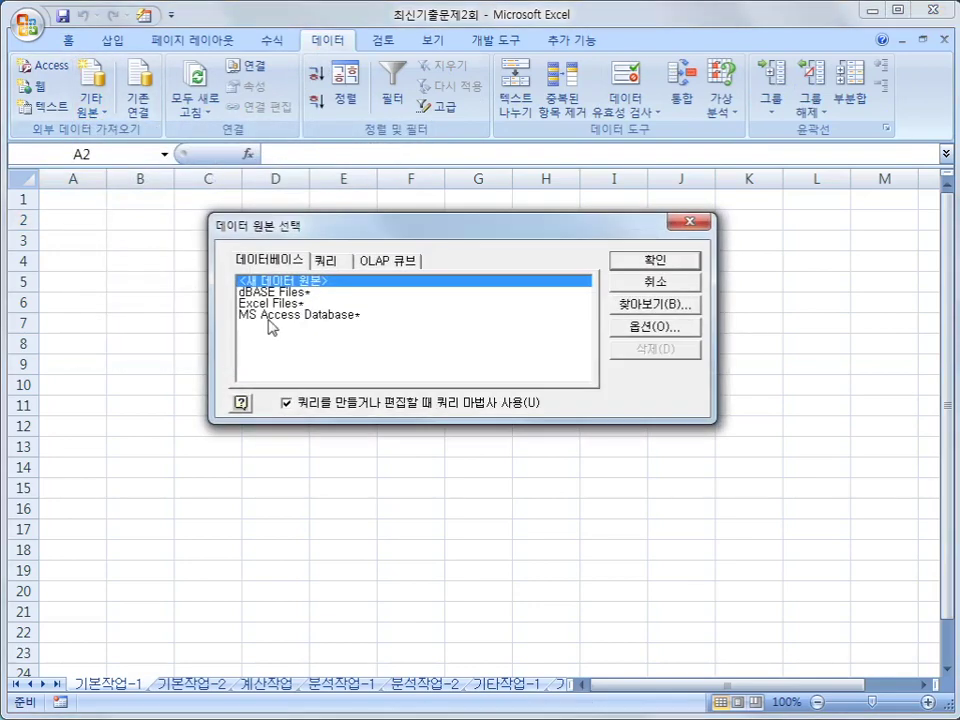
pyautogui.click(270, 315)
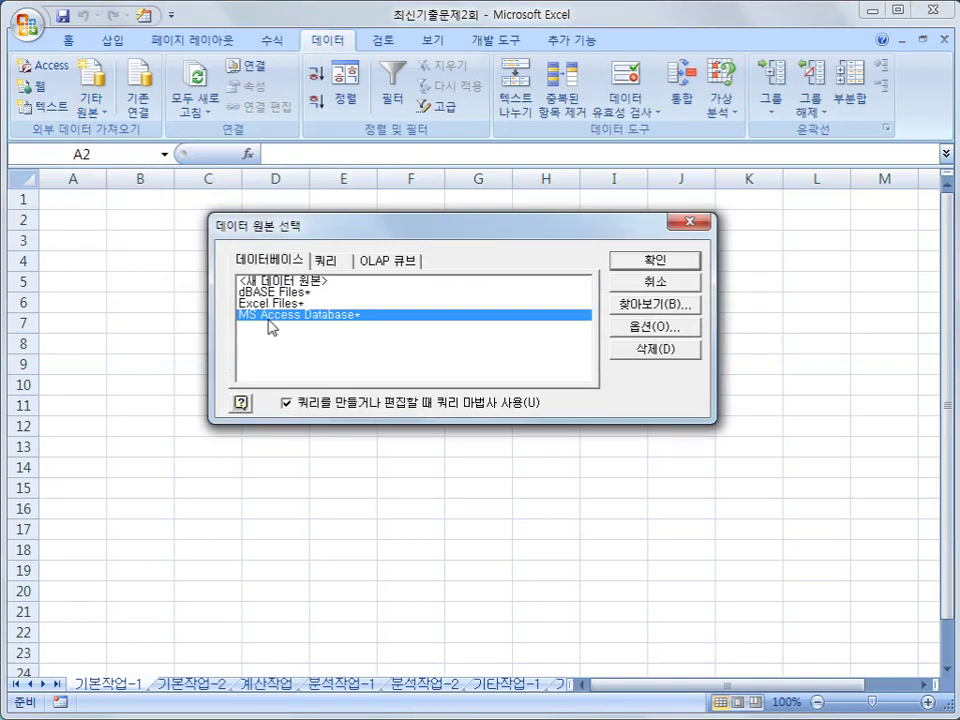
pyautogui.click(668, 266)
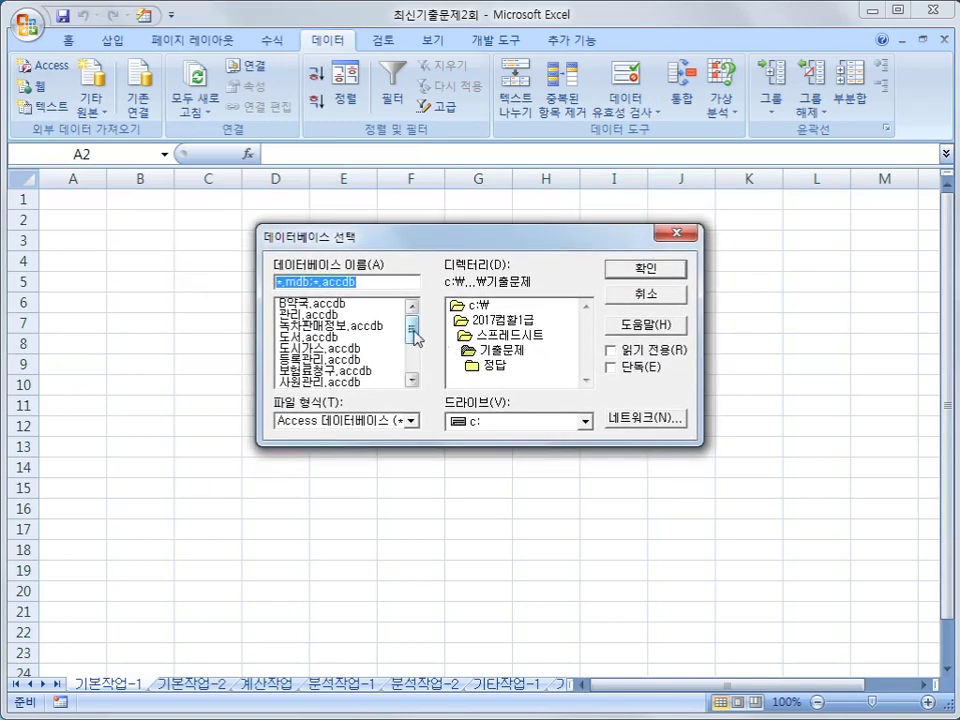
# - Choose 학원.accdb from the 기출문제 folder as the database to query
pyautogui.moveTo(415, 336); pyautogui.dragTo(412, 370)
pyautogui.click(345, 382)
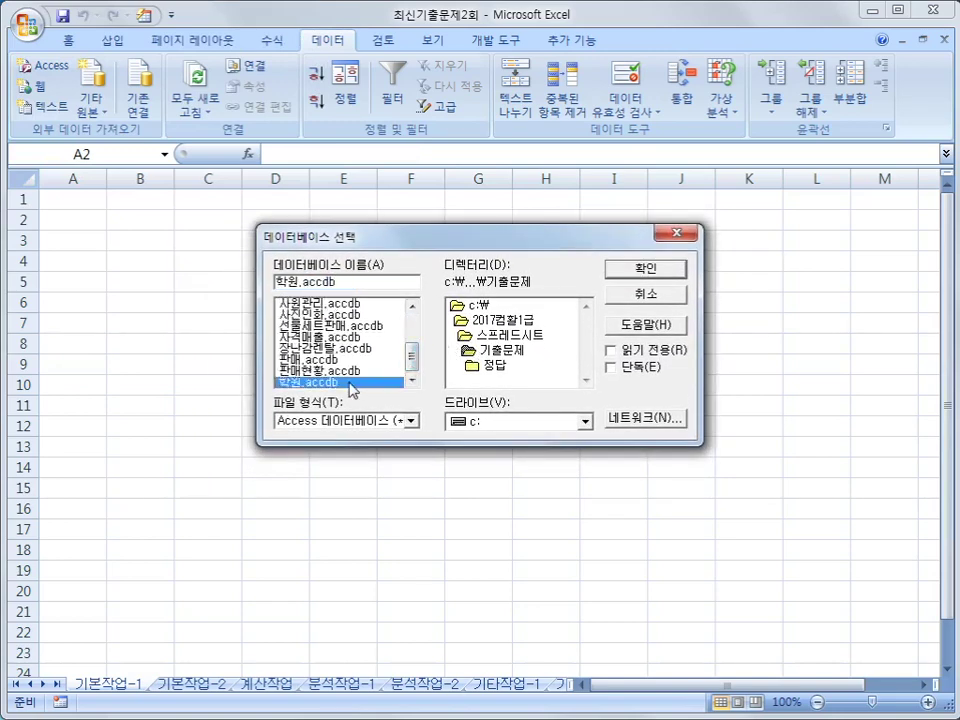
pyautogui.click(612, 268)
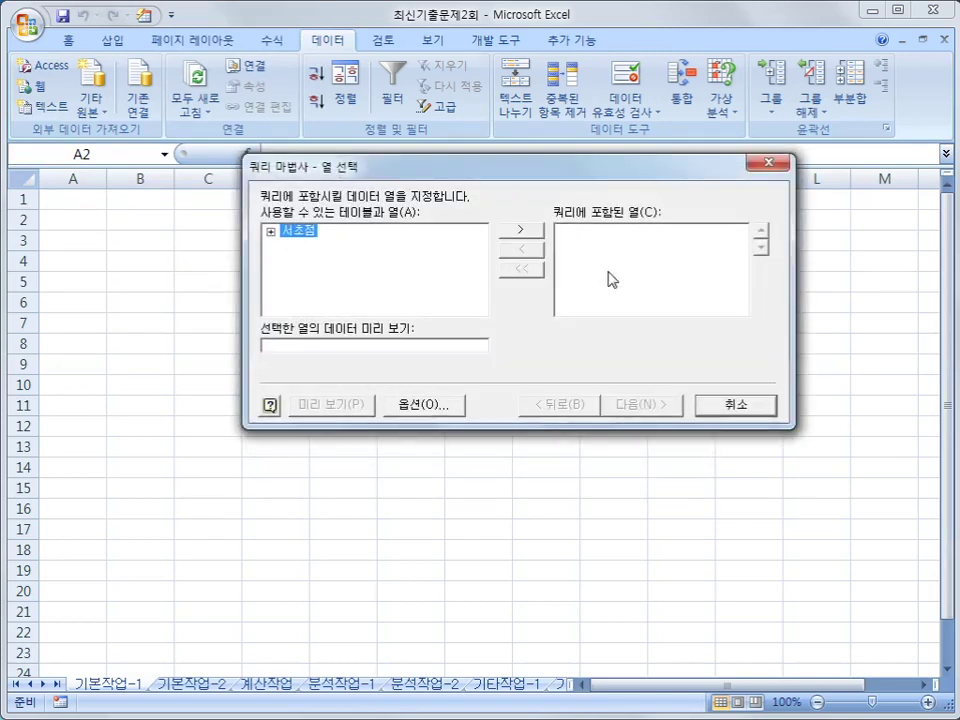
# - Add the 강의코드, 수업시작일, 강사명, 학년, 강의과목 and 수강인원 columns of the 서초점 table to the query
pyautogui.doubleClick(307, 237)
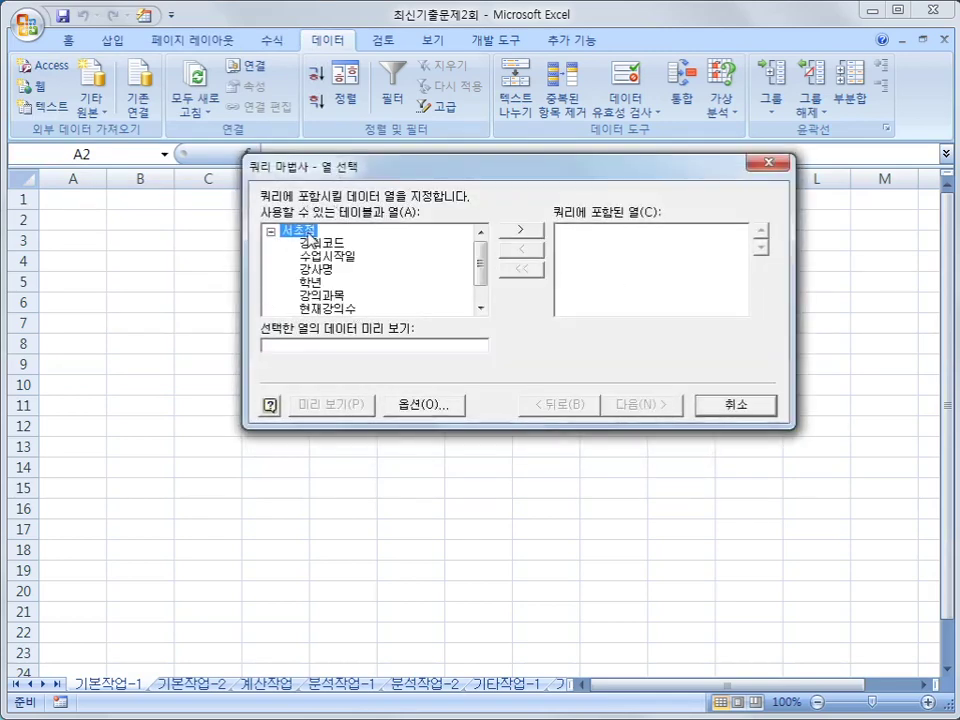
pyautogui.click(323, 246)
pyautogui.doubleClick(323, 246)
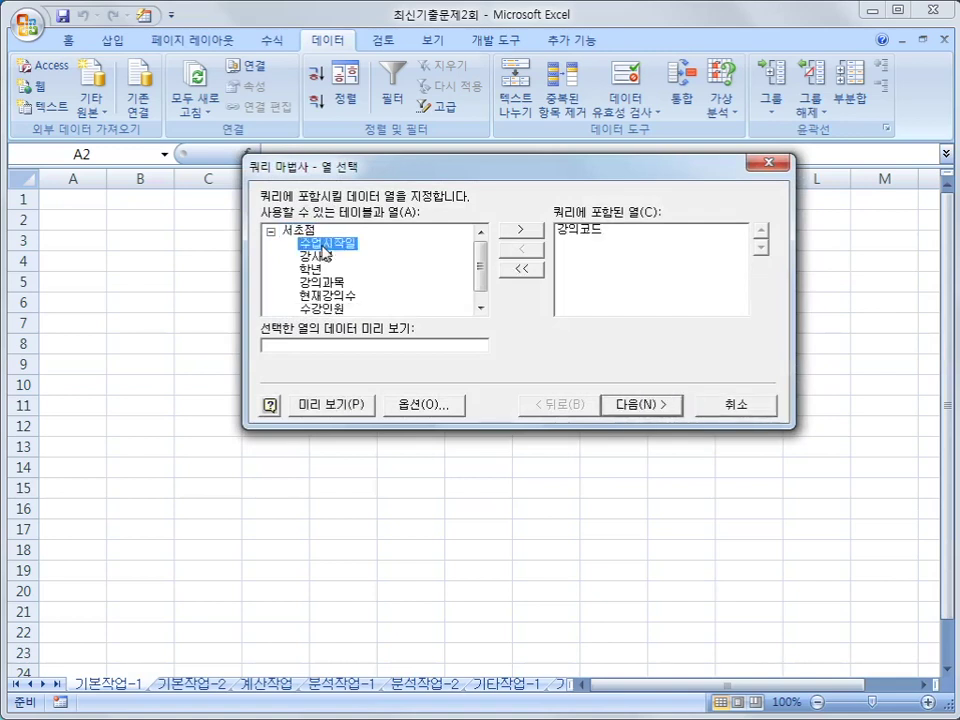
pyautogui.doubleClick(325, 246)
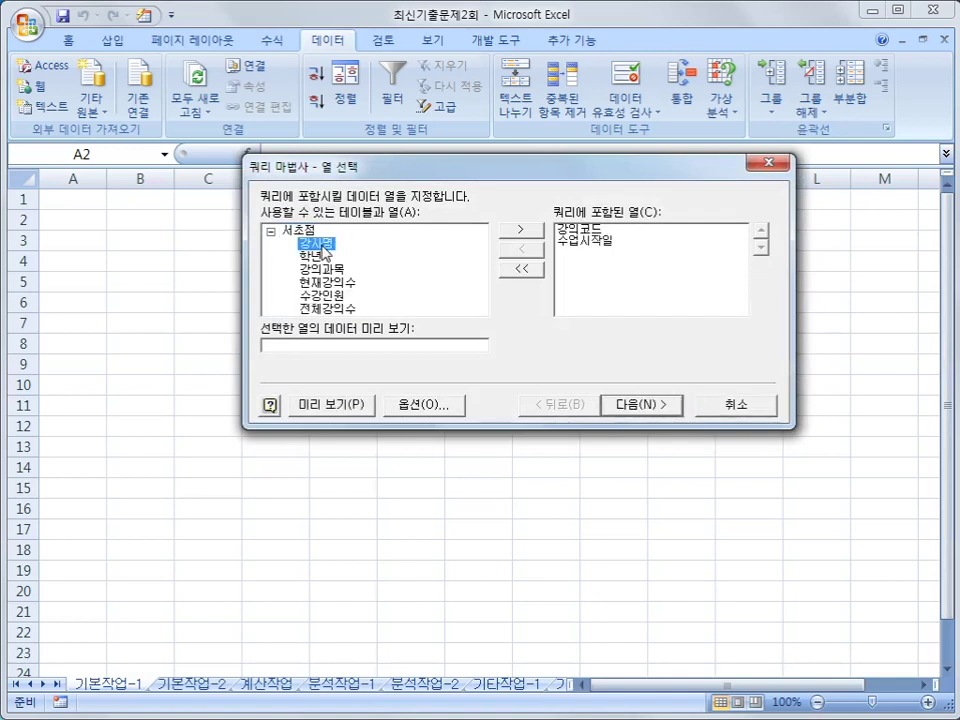
pyautogui.doubleClick(323, 246)
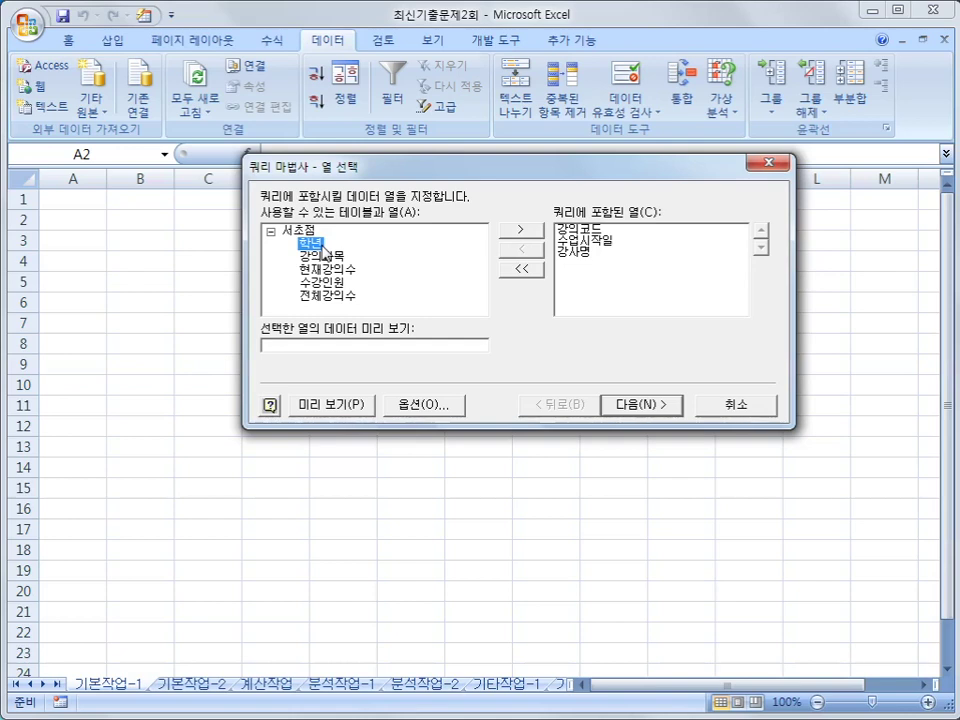
pyautogui.doubleClick(323, 246)
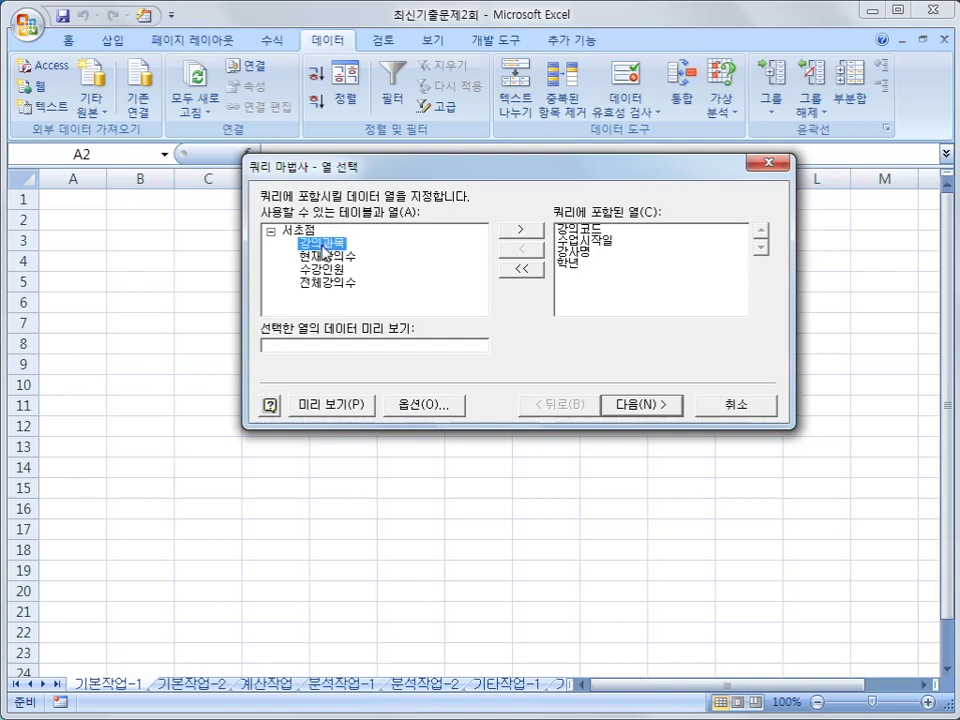
pyautogui.doubleClick(323, 244)
pyautogui.doubleClick(323, 257)
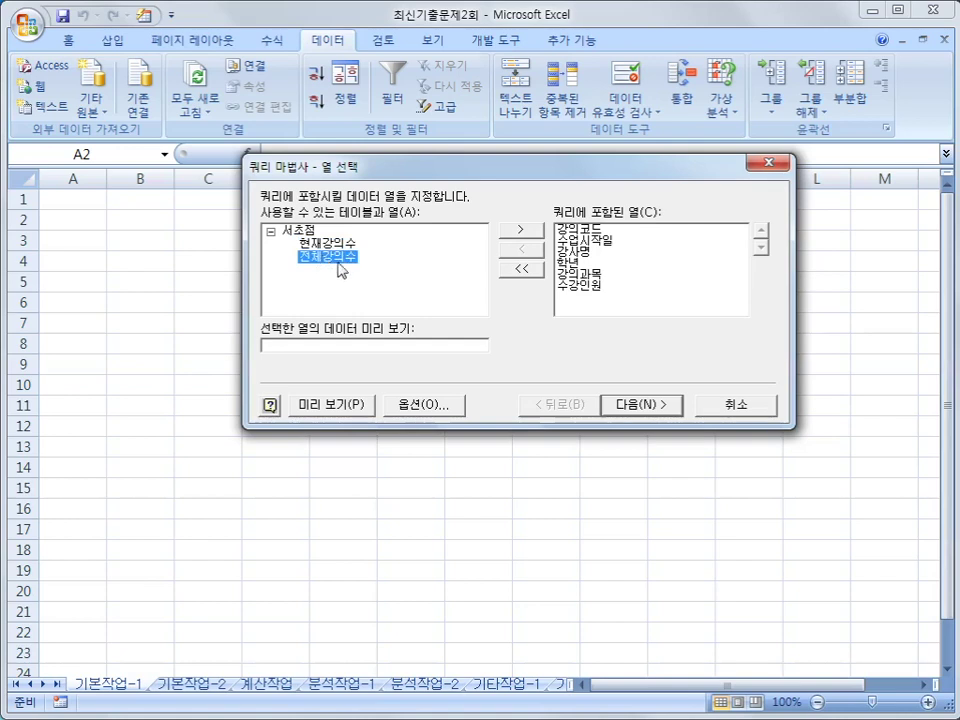
pyautogui.click(635, 405)
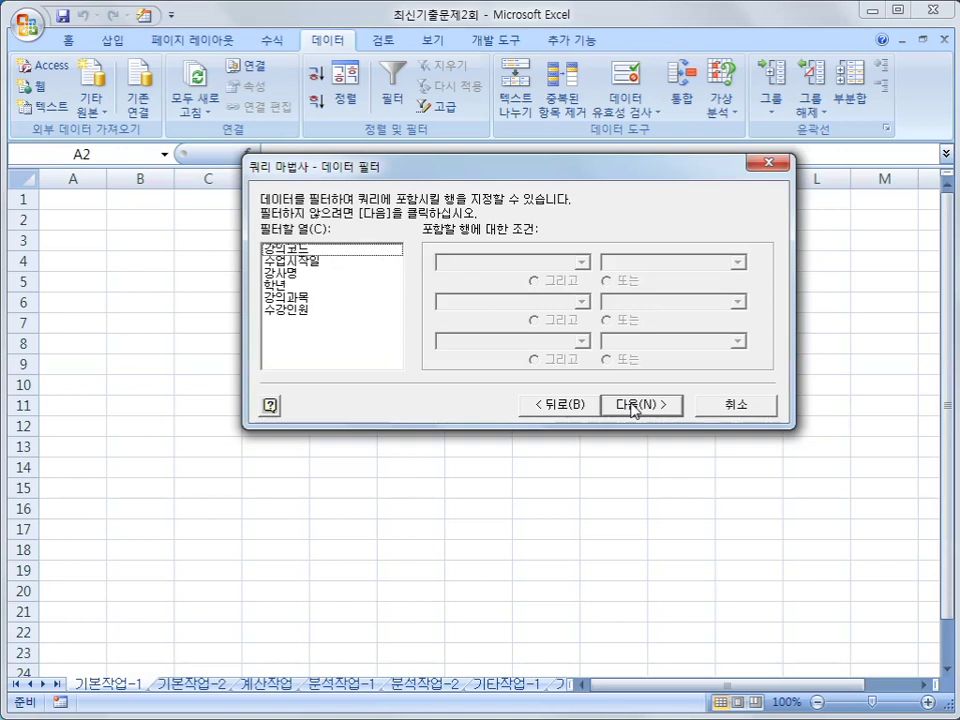
# - Filter the query rows to those with 수업시작일 >= 2017-01-01
pyautogui.click(322, 263)
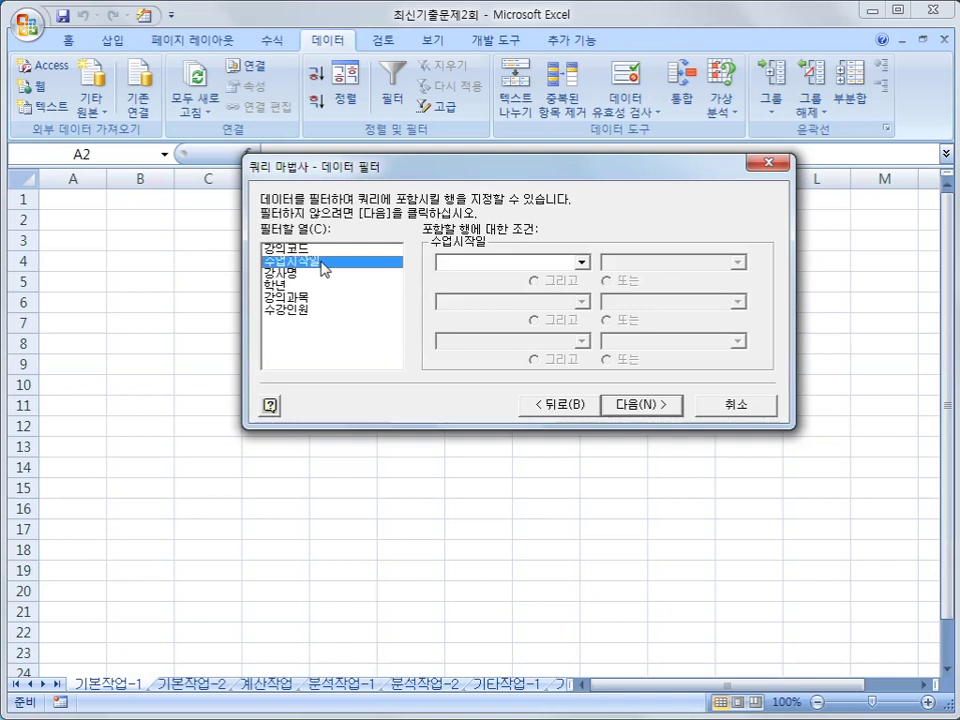
pyautogui.click(489, 265)
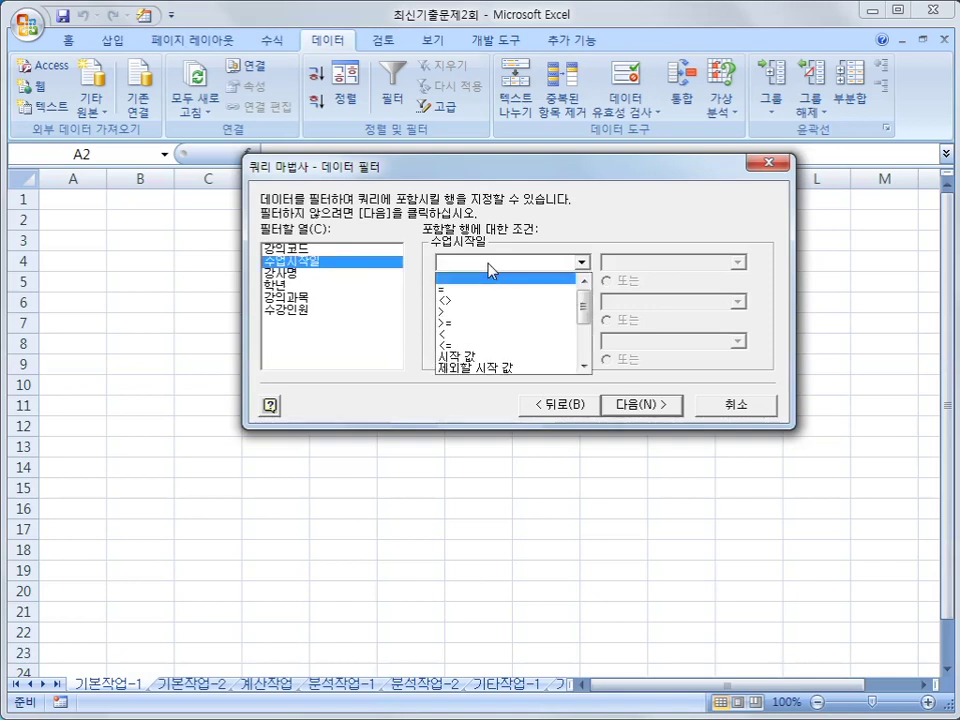
pyautogui.click(489, 324)
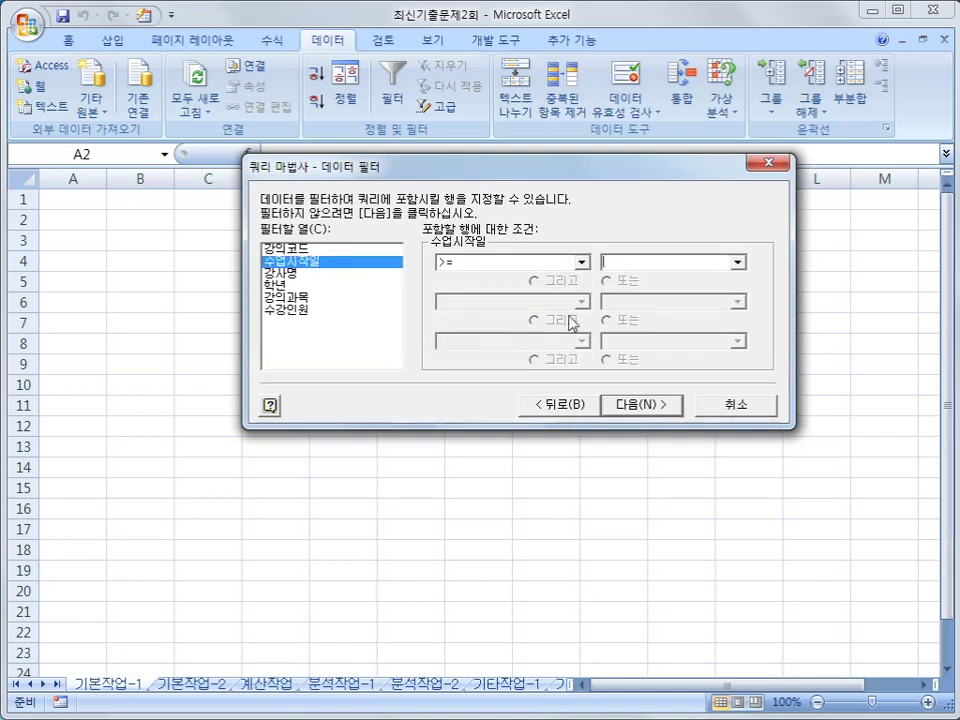
pyautogui.press('Tab')
pyautogui.write('2')
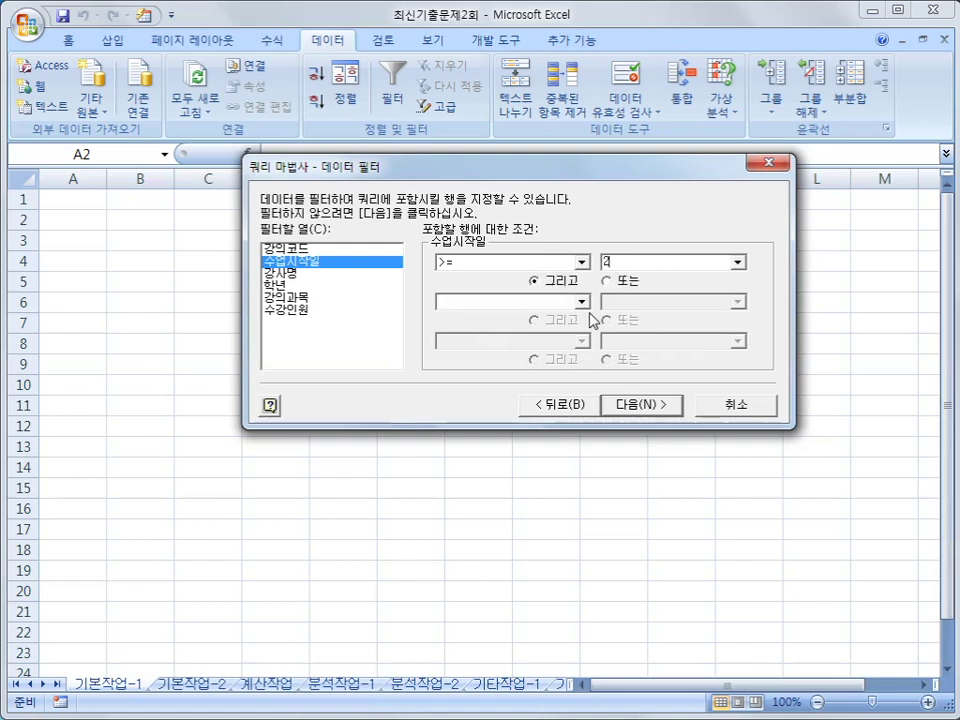
pyautogui.write('017-01-01')
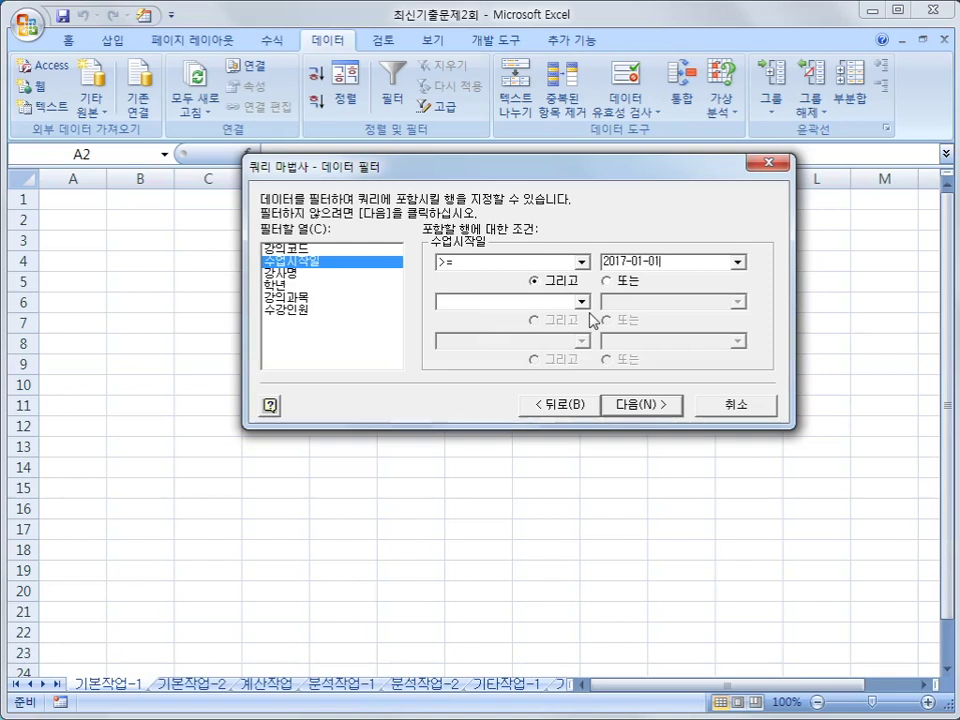
# - Add a filter condition of 수강인원 >= 70 and proceed to the sort order
pyautogui.click(327, 312)
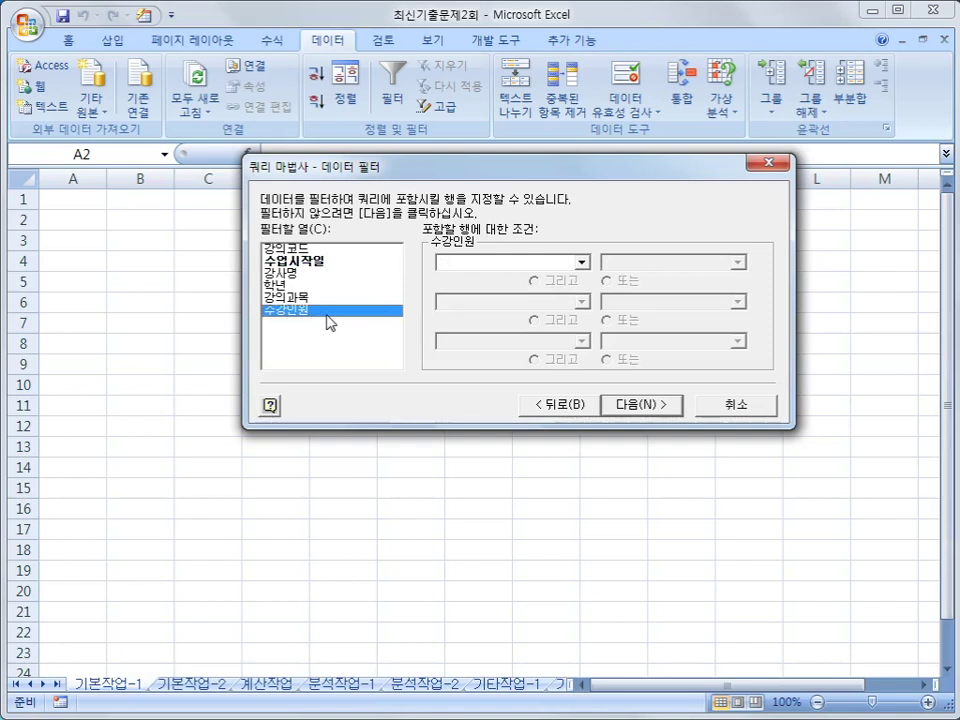
pyautogui.click(478, 262)
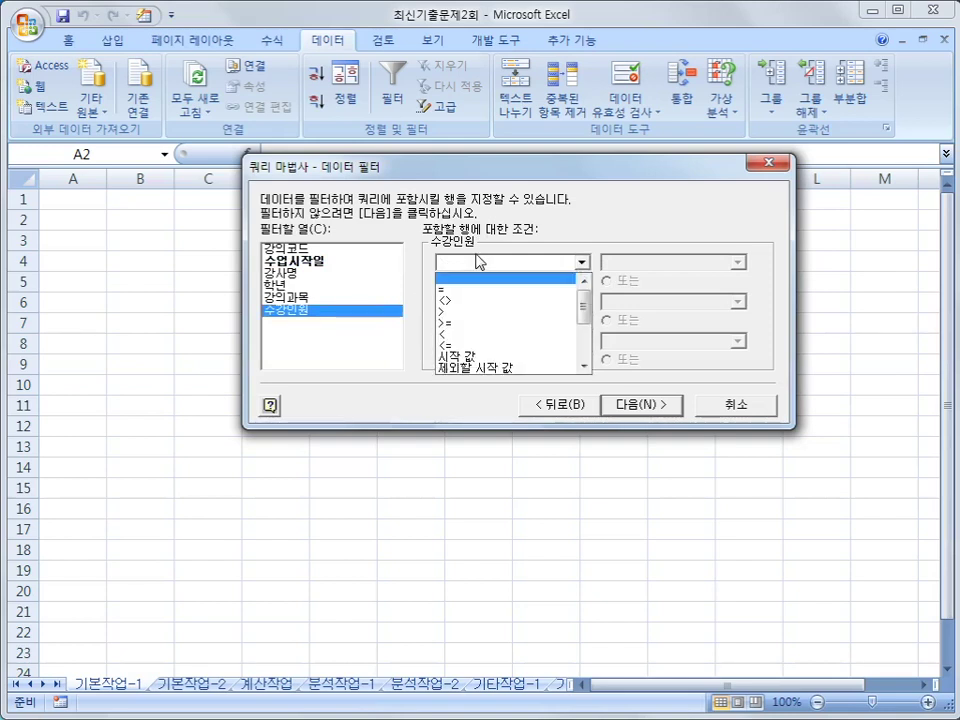
pyautogui.click(479, 324)
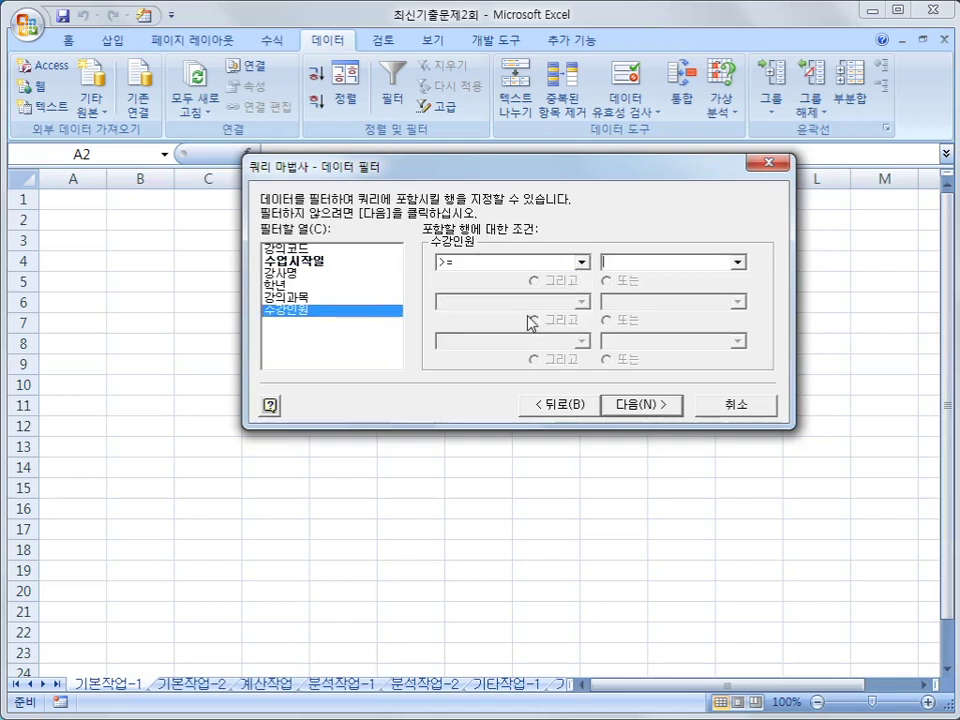
pyautogui.write('70')
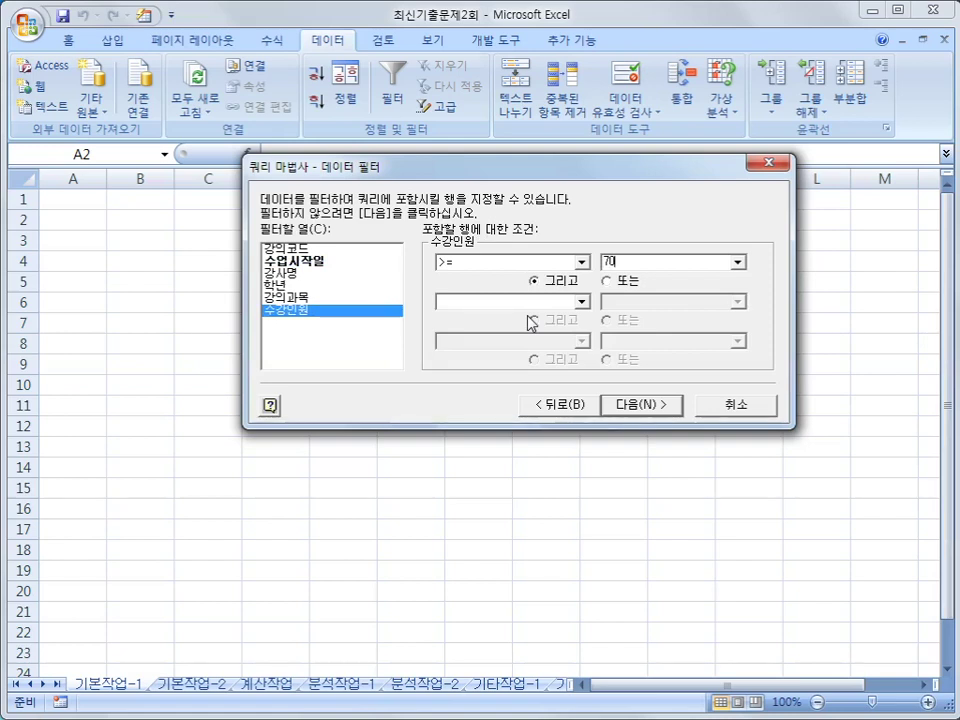
pyautogui.click(654, 410)
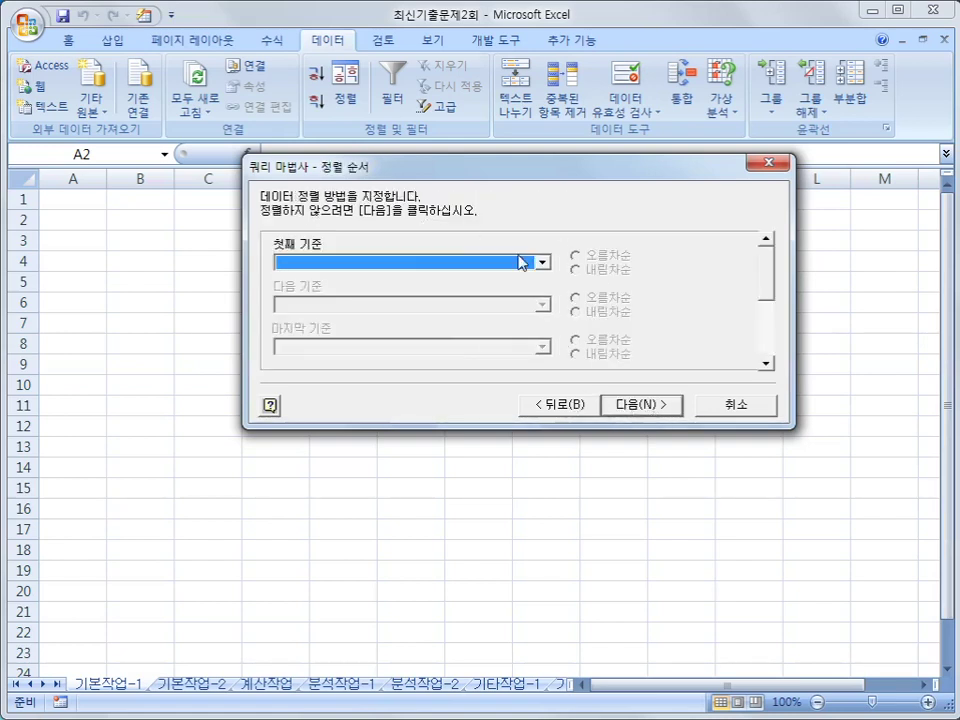
# - Sort the query by 수업시작일 ascending and then by 수강인원 descending
pyautogui.click(392, 263)
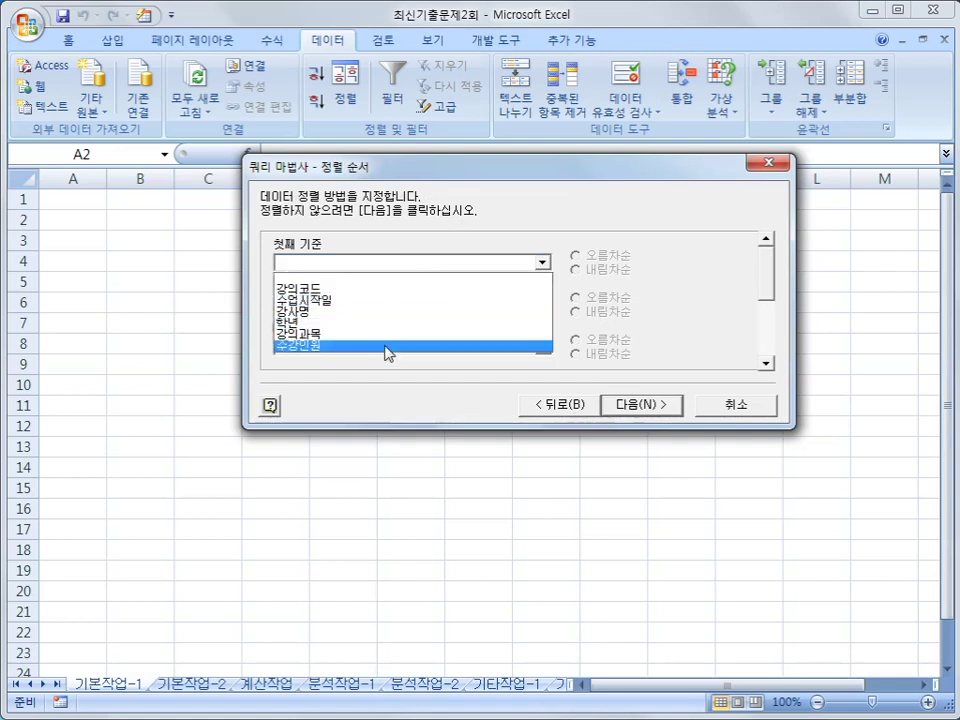
pyautogui.click(381, 301)
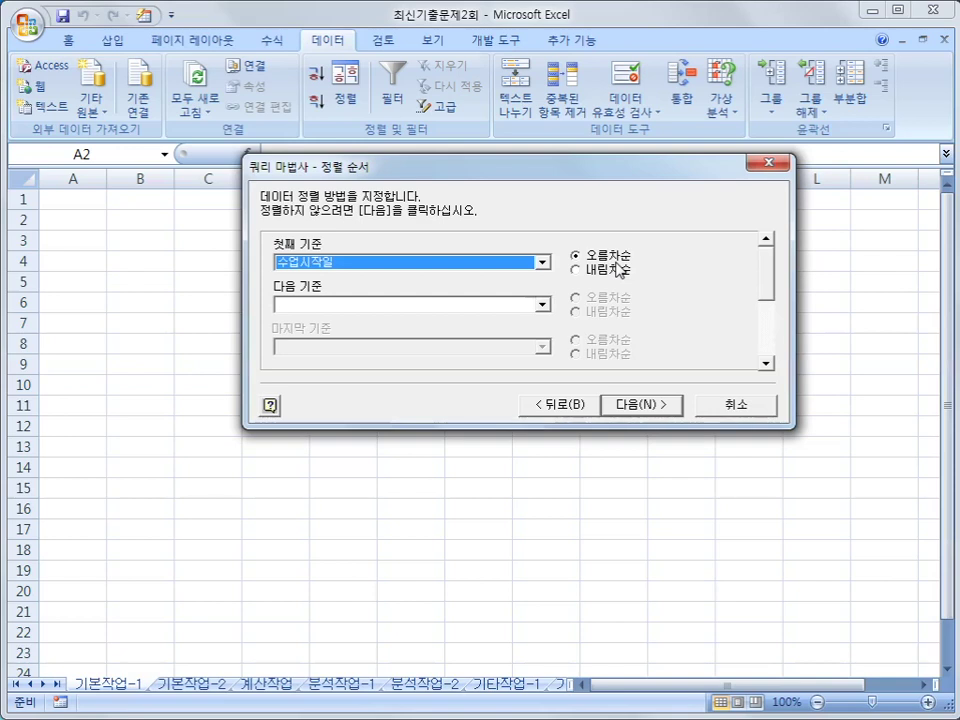
pyautogui.click(541, 304)
pyautogui.click(510, 378)
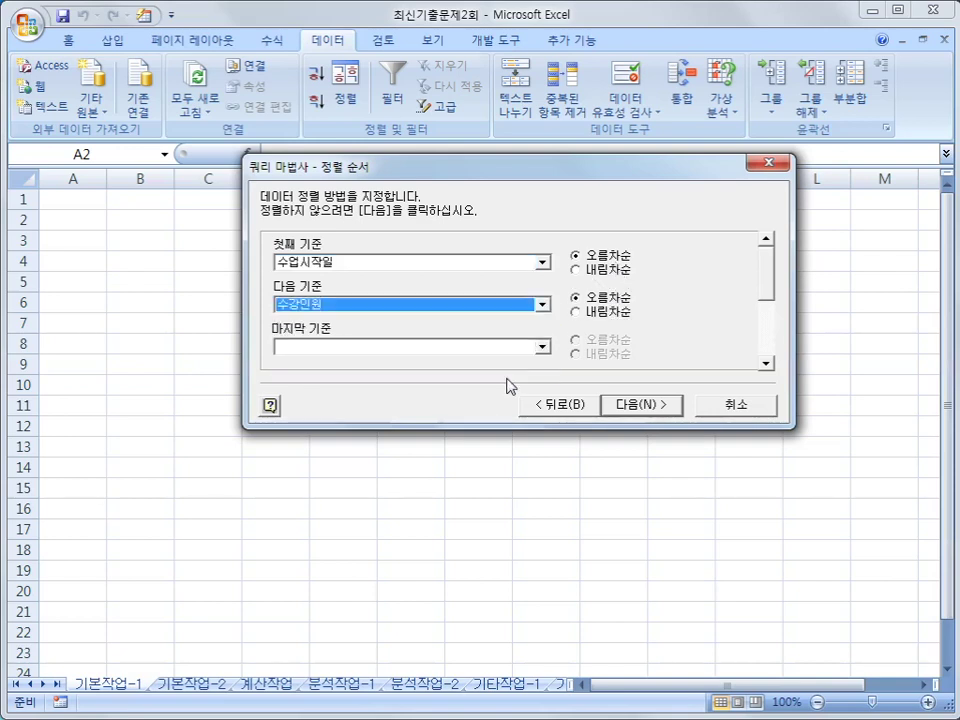
pyautogui.click(620, 316)
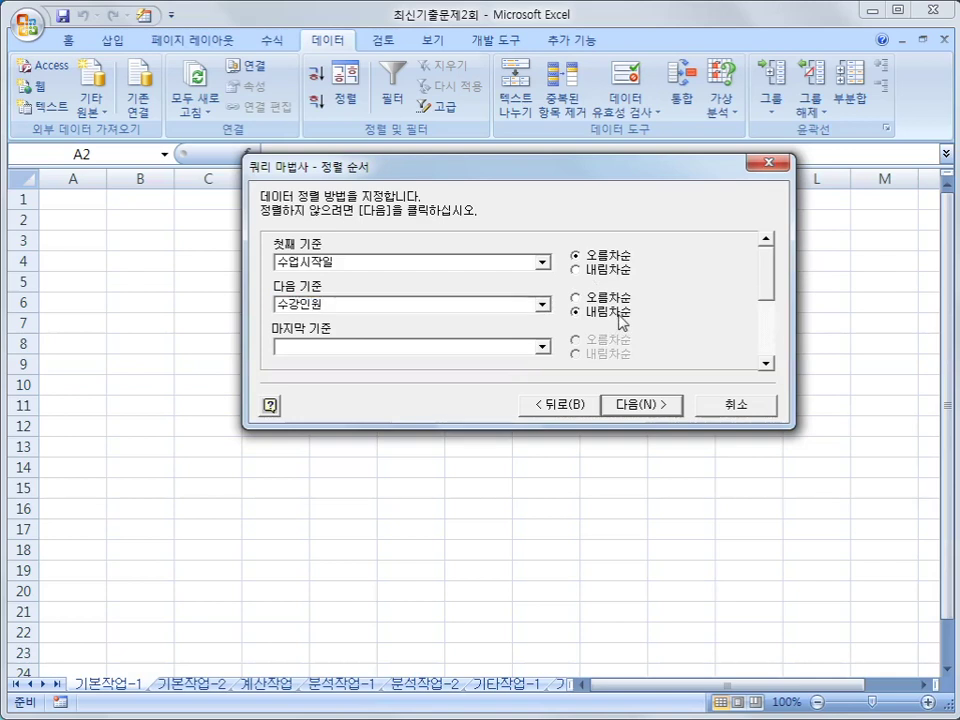
# - Finish the query wizard and return the data to the existing worksheet as a table at $A$2
pyautogui.click(643, 406)
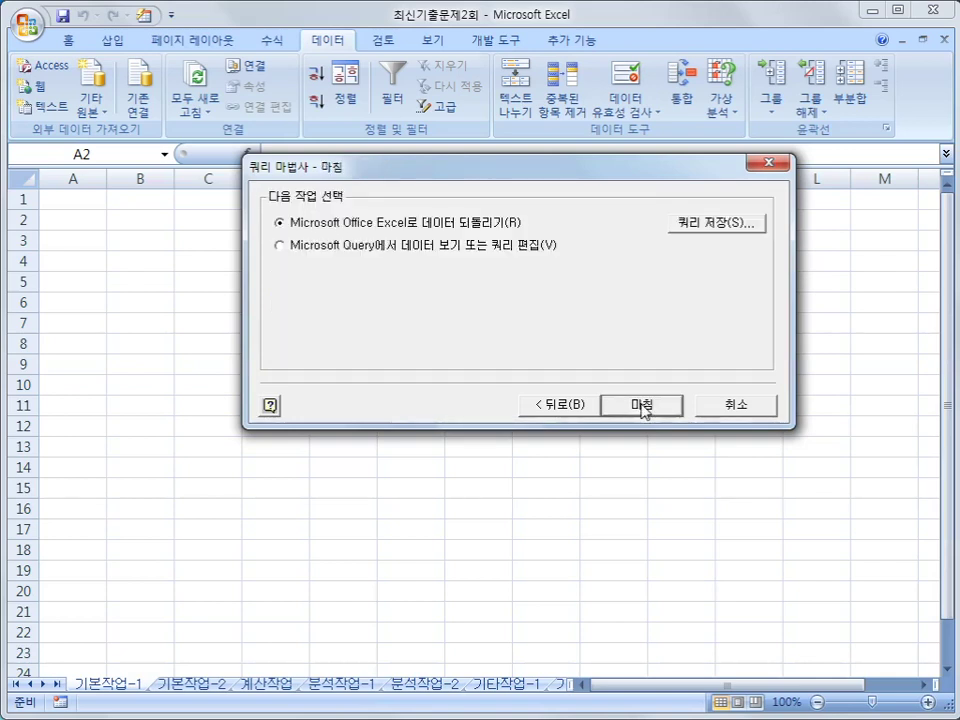
pyautogui.click(643, 406)
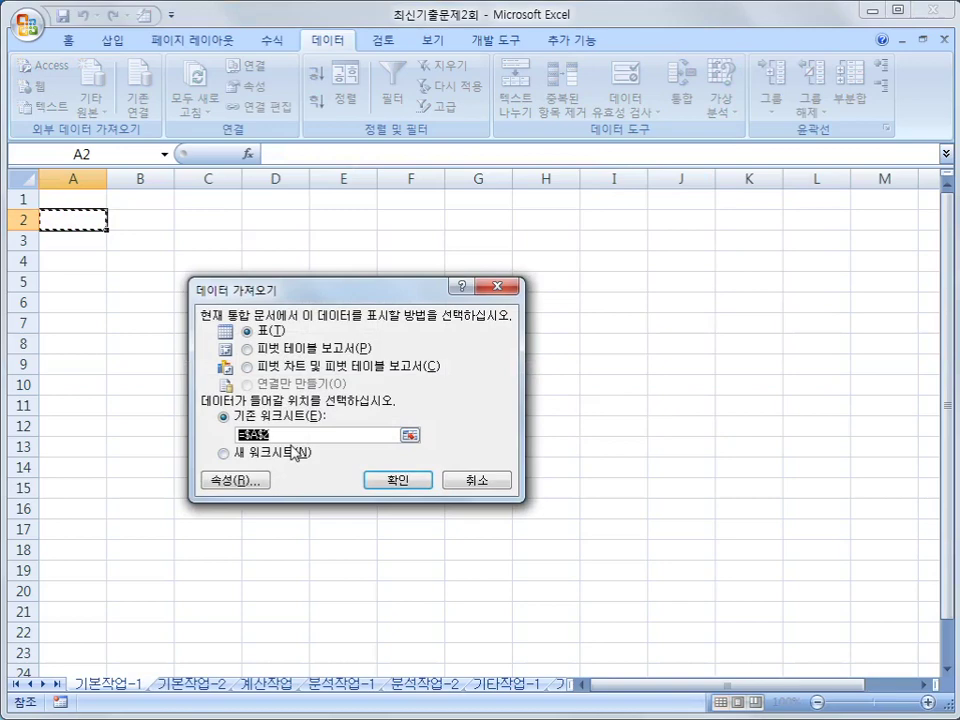
pyautogui.click(398, 482)
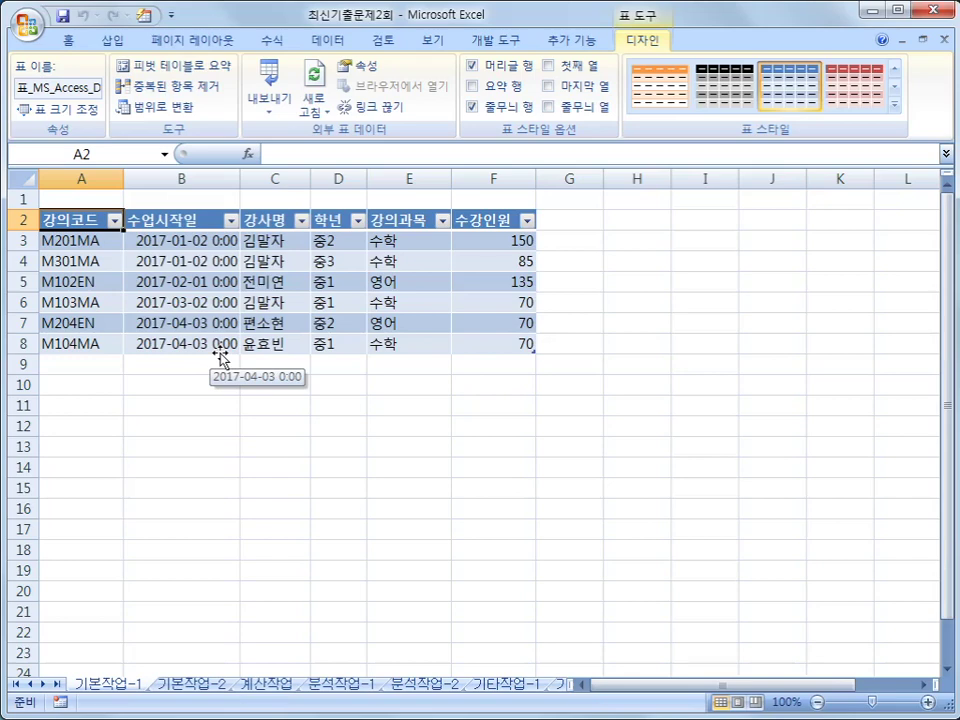
# - Switch to the 기본작업-2 sheet and look through its lecture data table down to the last rows
pyautogui.click(193, 683)
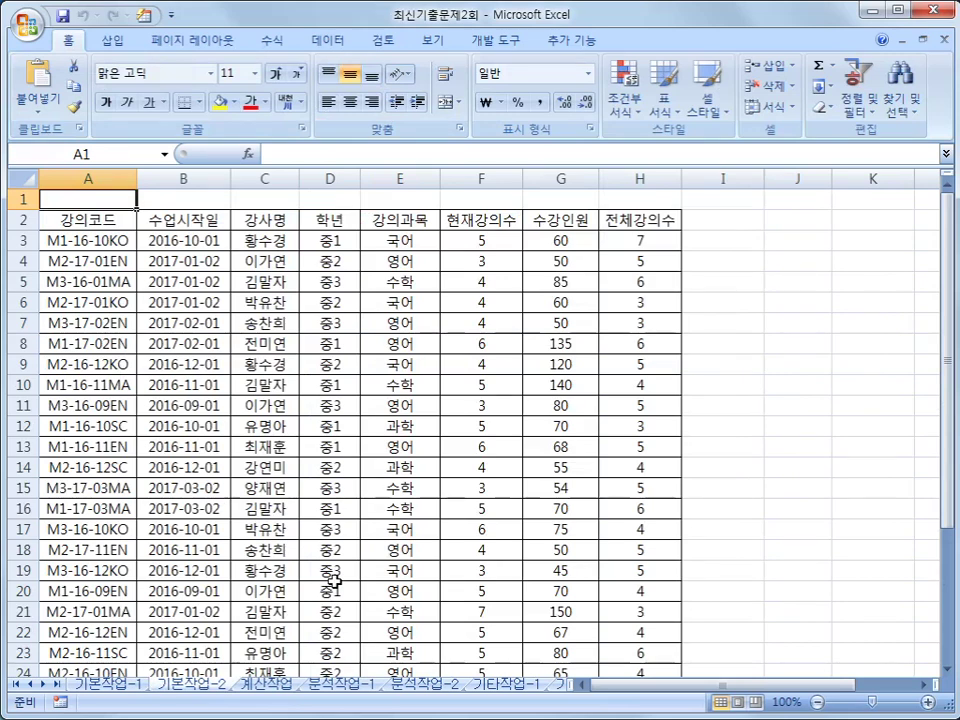
pyautogui.scroll(-1, 325, 550)
pyautogui.scroll(1, 322, 537)
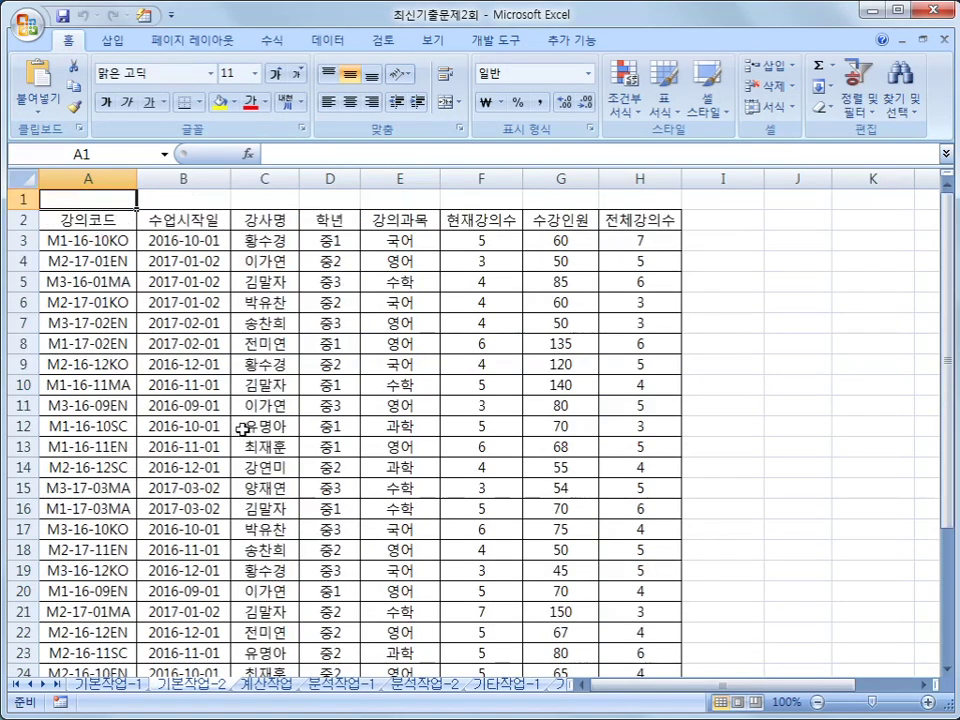
pyautogui.click(90, 238)
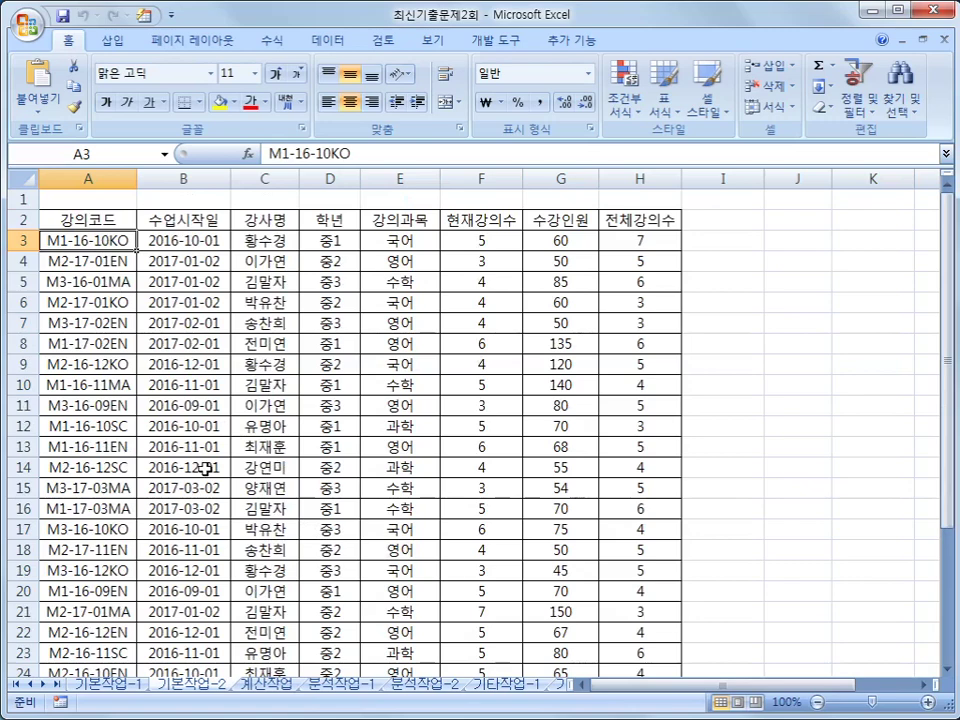
pyautogui.scroll(-2, 536, 381)
pyautogui.scroll(2, 748, 264)
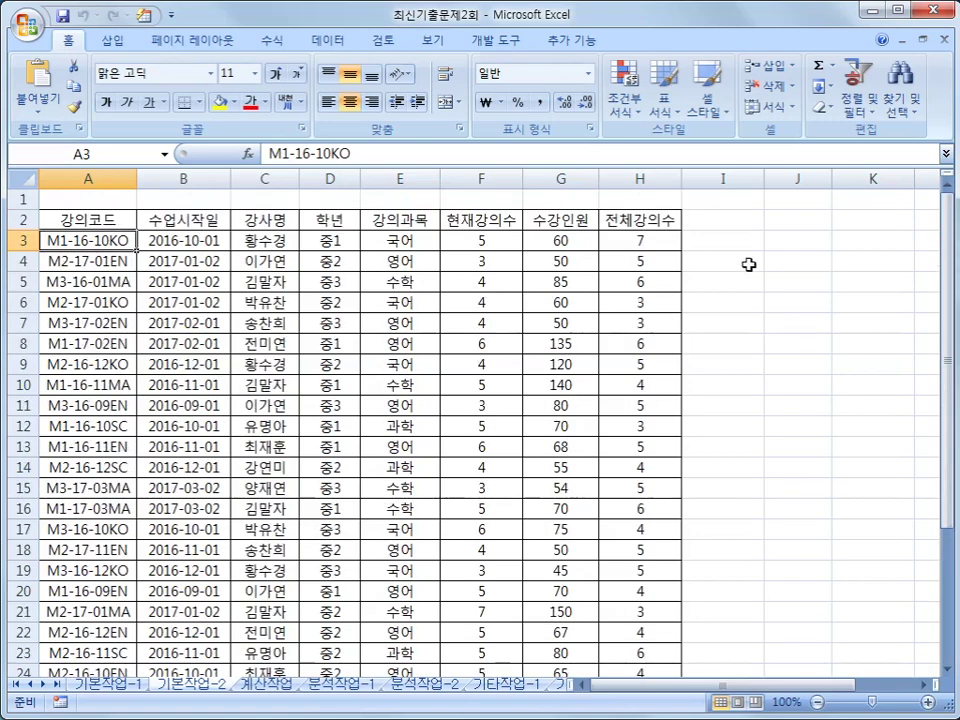
# - Enter the criteria heading 조건 in cell J2, beside the data table
pyautogui.click(803, 276)
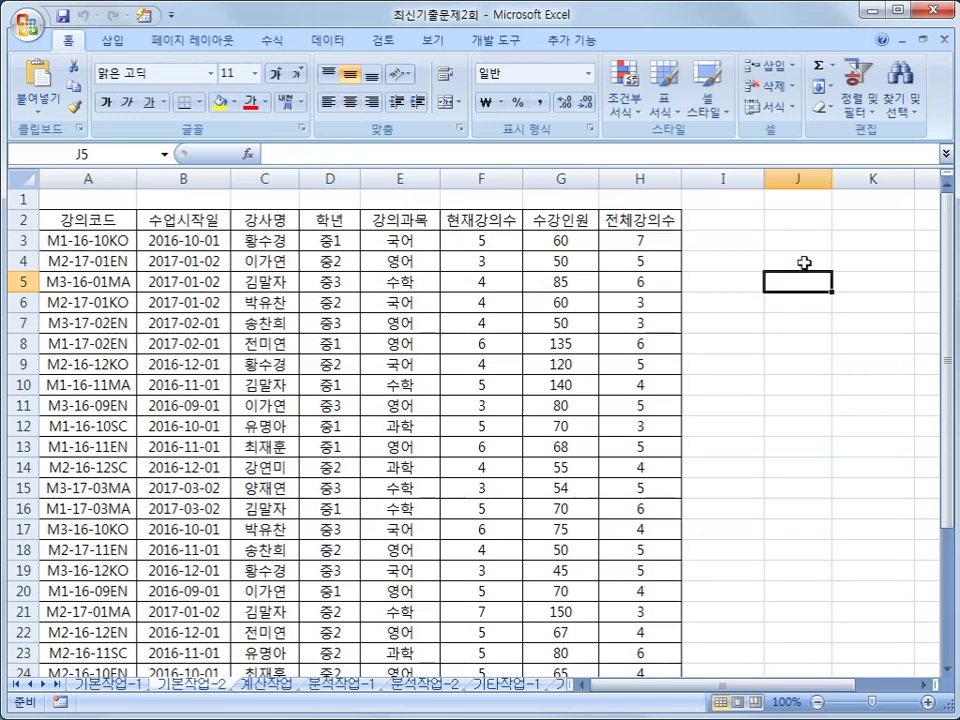
pyautogui.moveTo(802, 220); pyautogui.dragTo(800, 248)
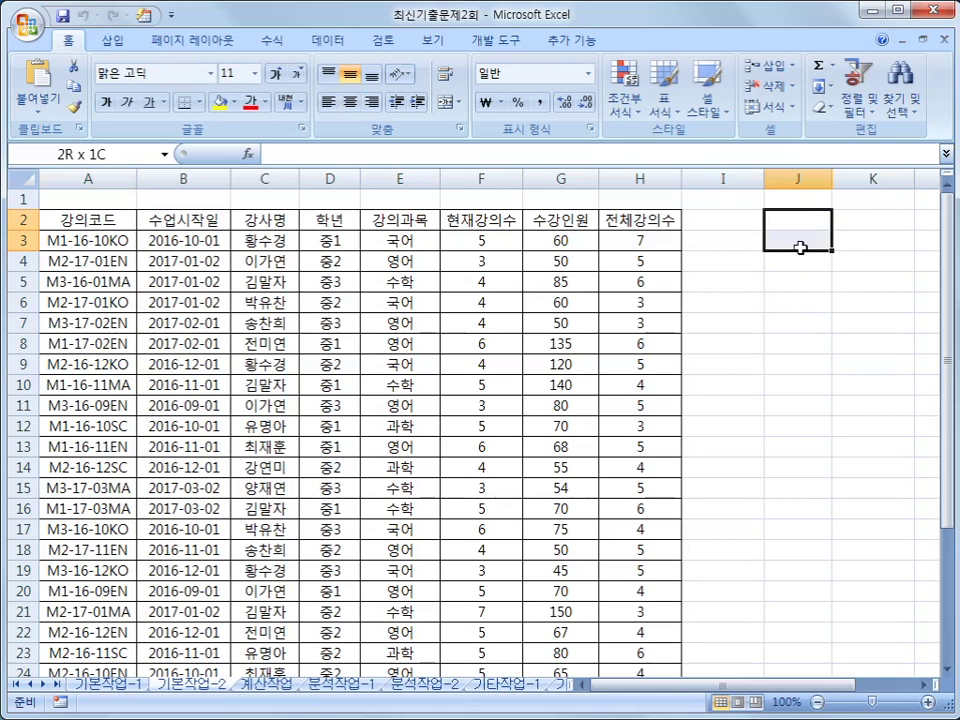
pyautogui.moveTo(800, 248); pyautogui.dragTo(800, 248)
pyautogui.click(796, 222)
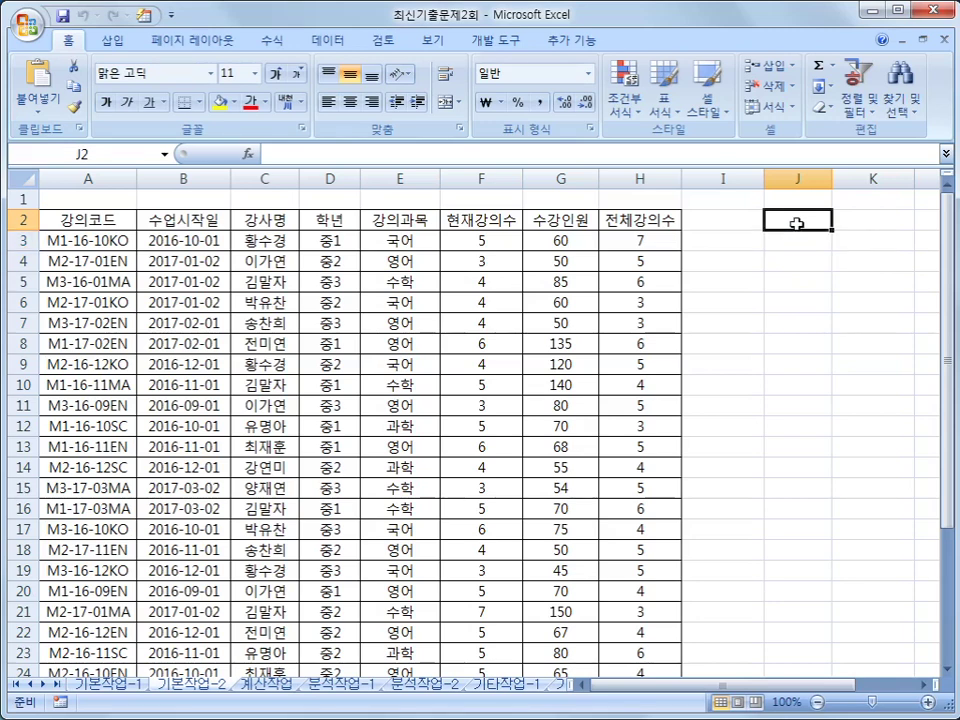
pyautogui.write('조건')
pyautogui.press('Return')
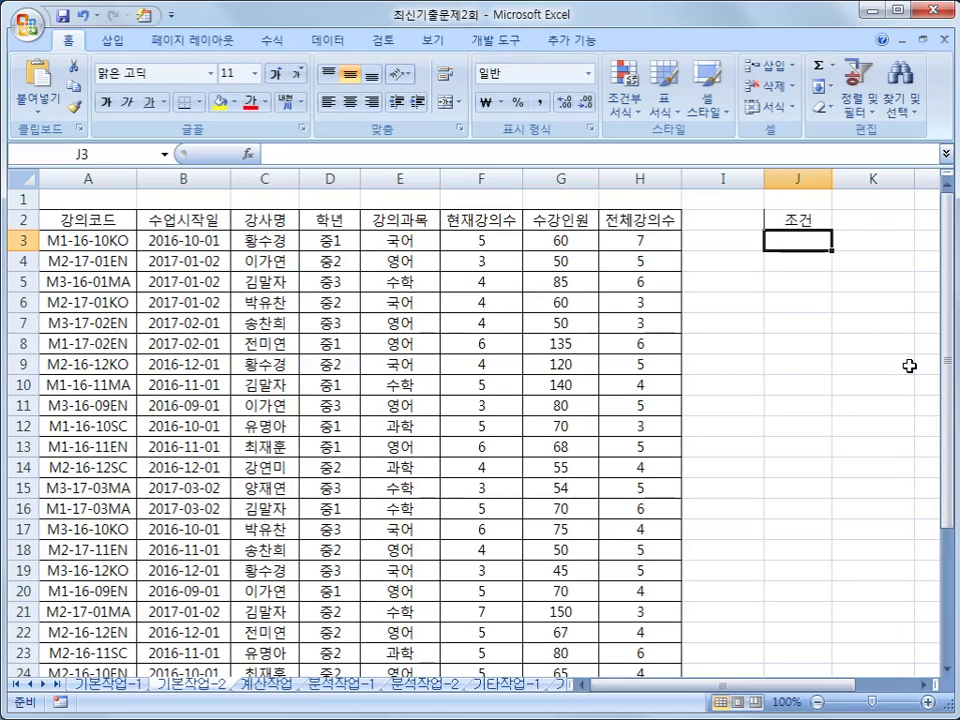
# - Begin an AND formula in J3 whose first test is D3="중1"
pyautogui.write('=')
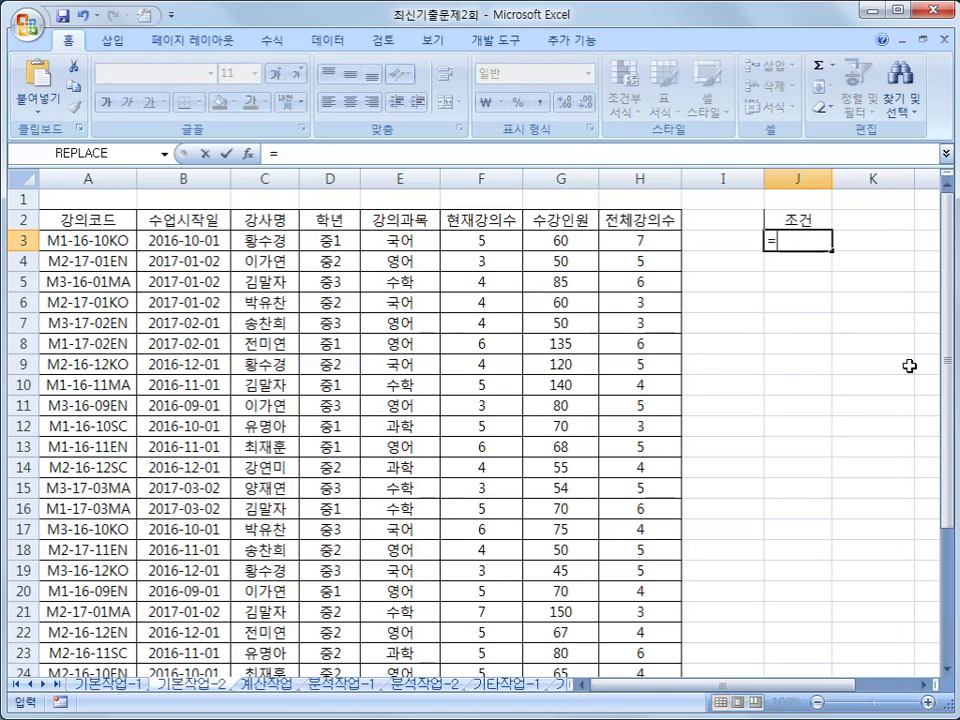
pyautogui.write('and(')
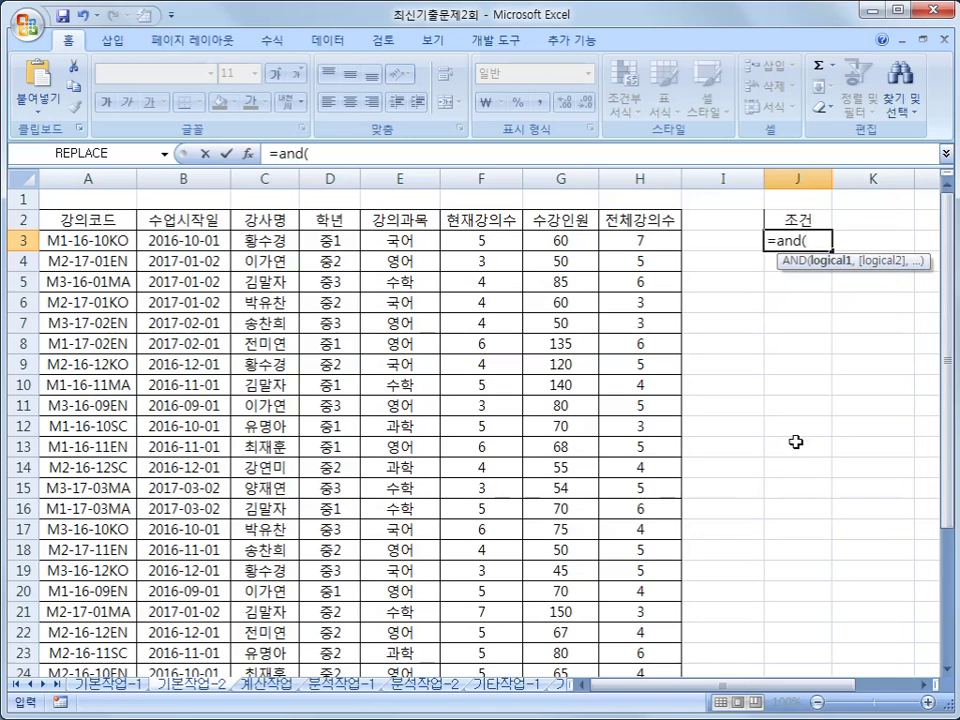
pyautogui.click(346, 240)
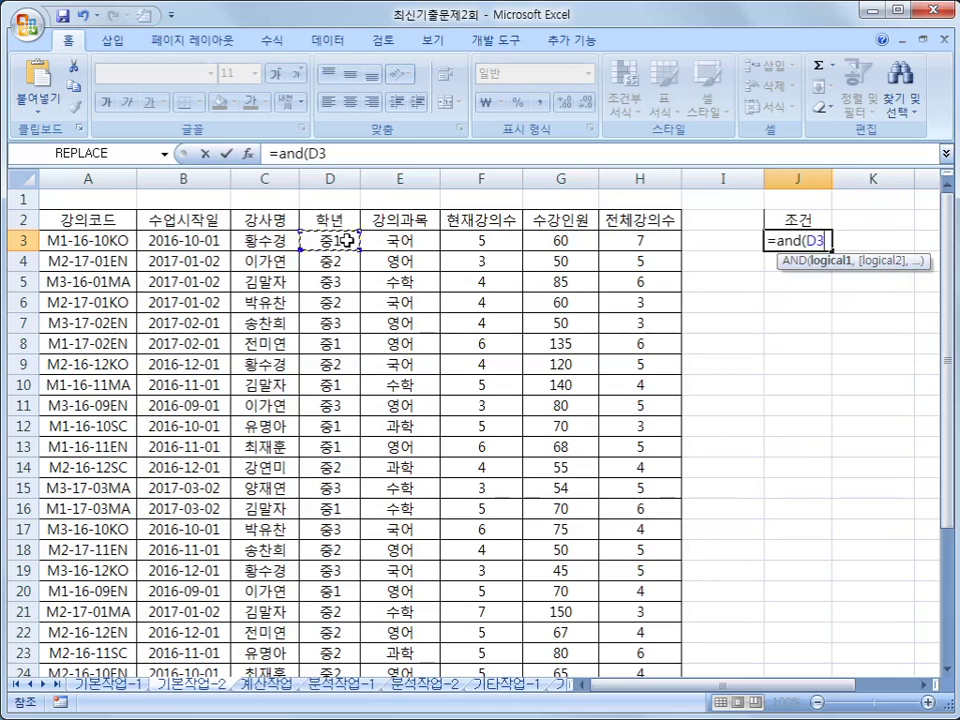
pyautogui.write('="중1",')
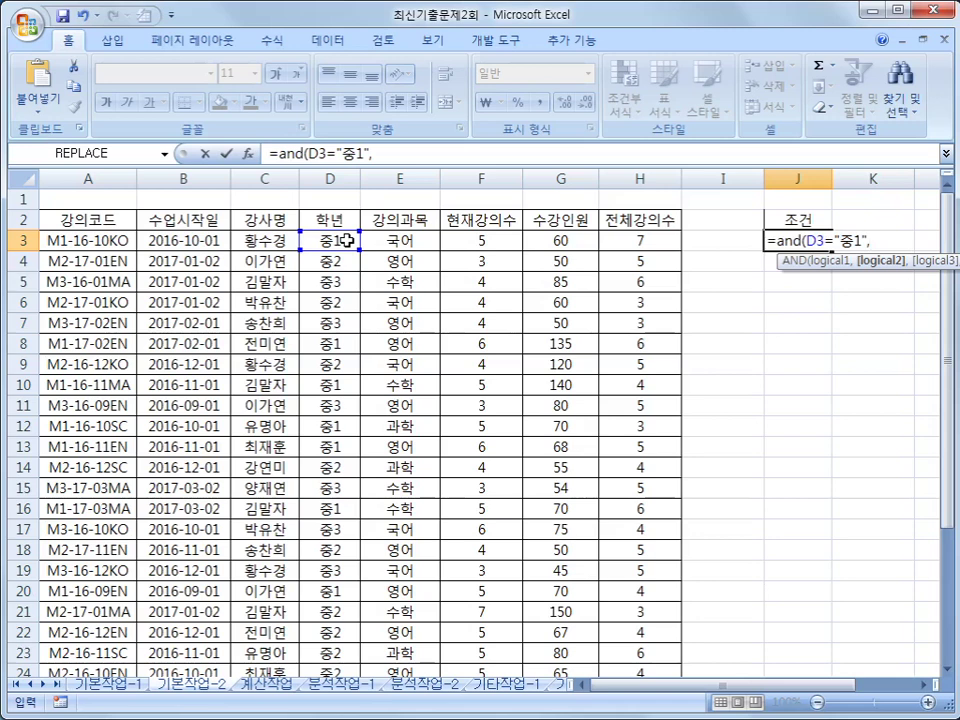
# - Add a second test to the AND formula comparing F3 with >= against a PERCENTILE function
pyautogui.click(490, 250)
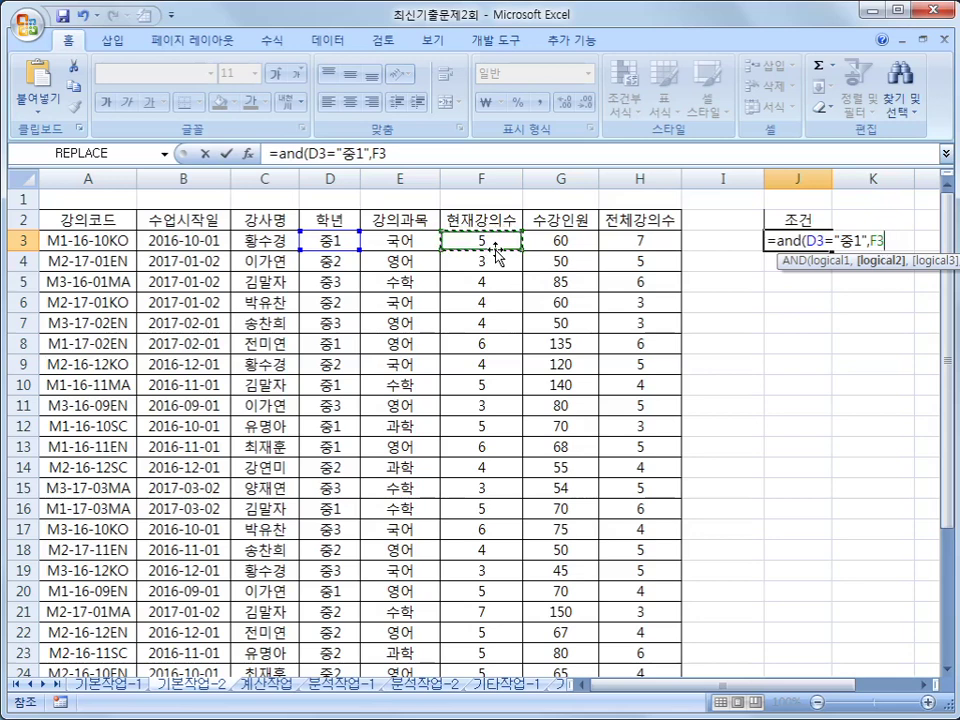
pyautogui.write('>=')
pyautogui.write('p')
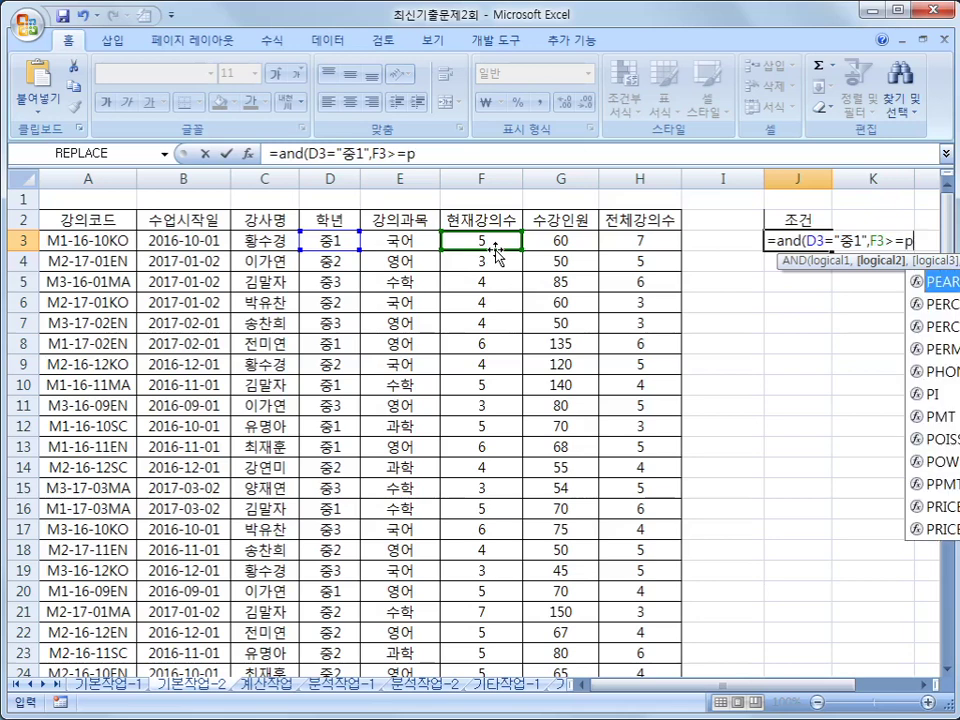
pyautogui.write('re')
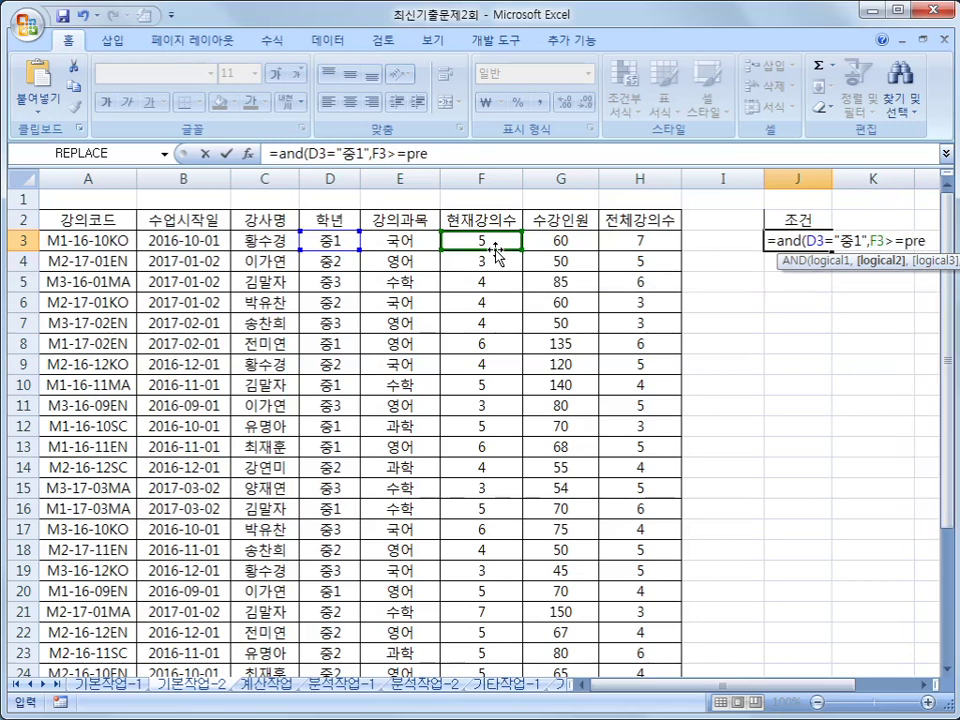
pyautogui.press('BackSpace')
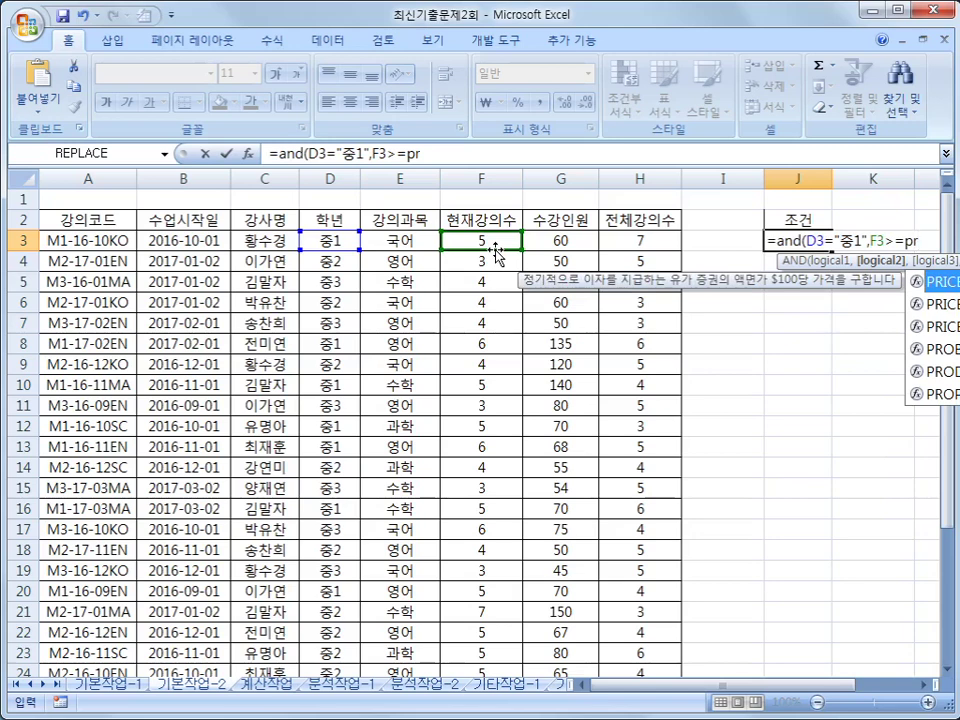
pyautogui.press('BackSpace')
pyautogui.write('er')
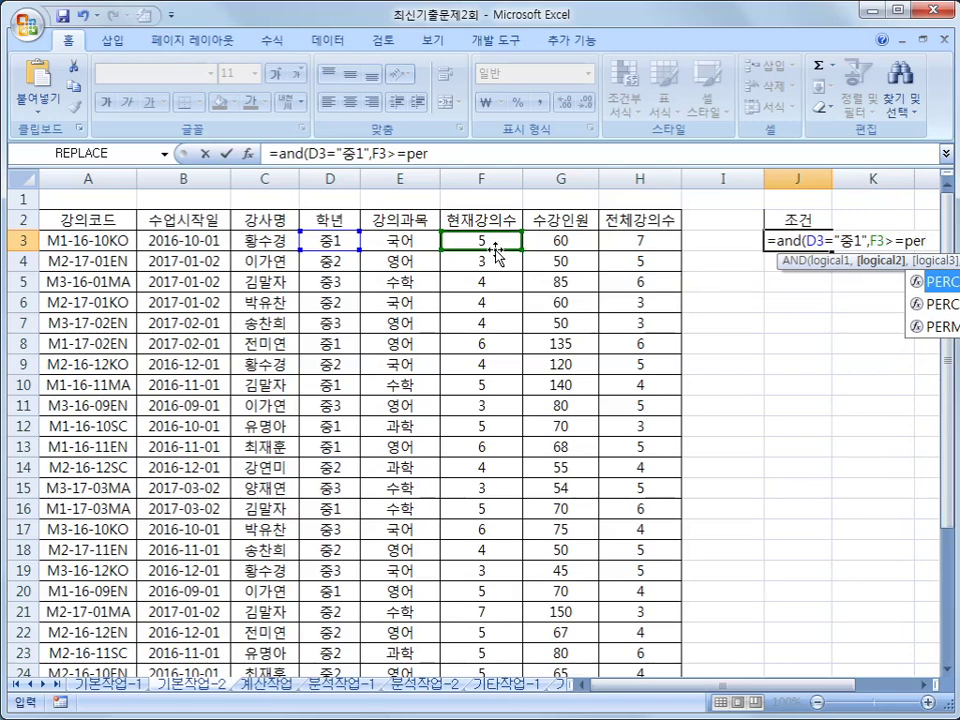
pyautogui.press('Tab')
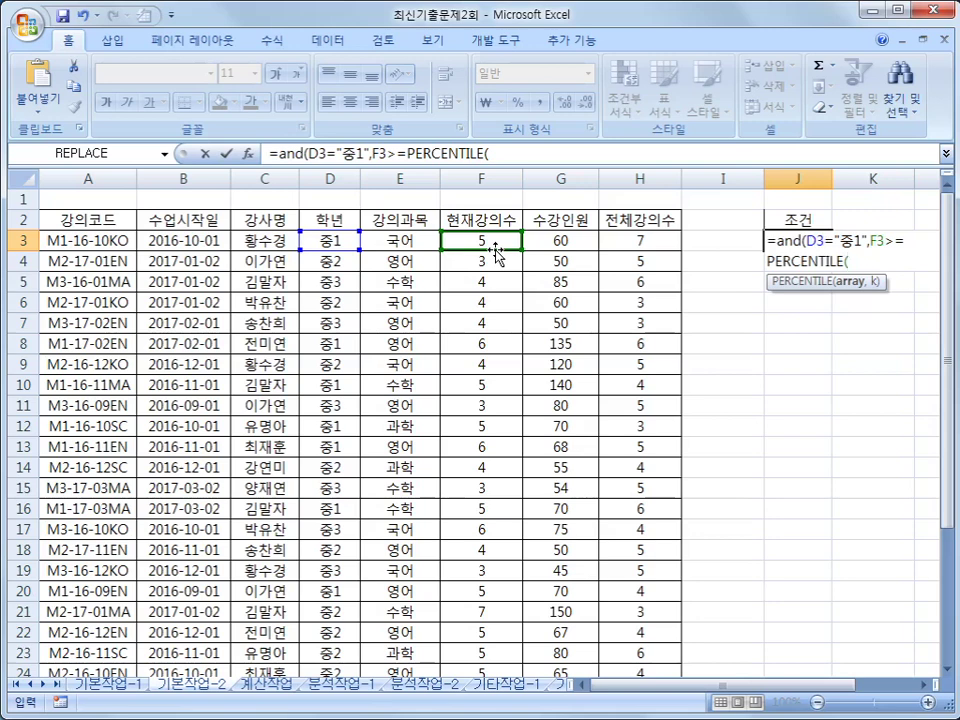
# - Complete the PERCENTILE function with the absolute range $F$3:$F$32 and 90%, and commit the formula in J3
pyautogui.moveTo(497, 244); pyautogui.dragTo(488, 630)
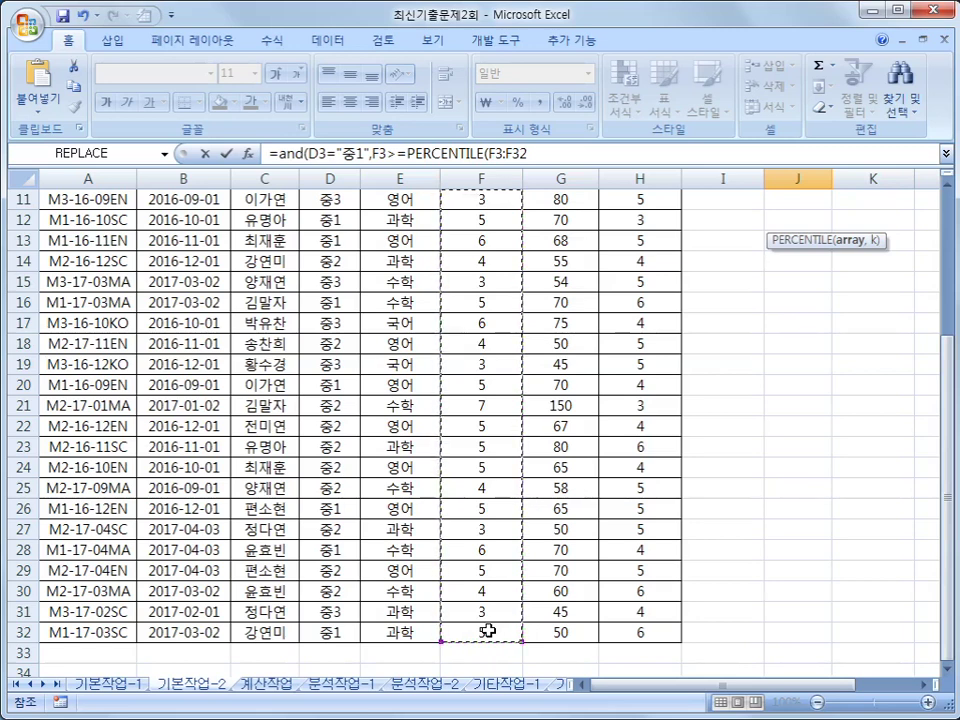
pyautogui.press('F4')
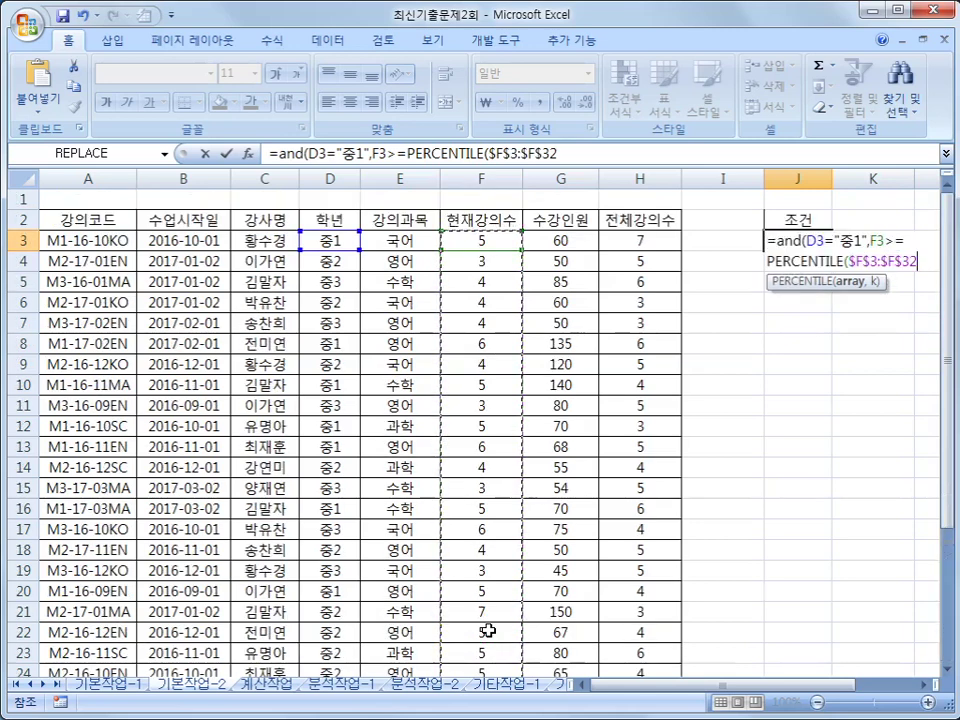
pyautogui.write(',')
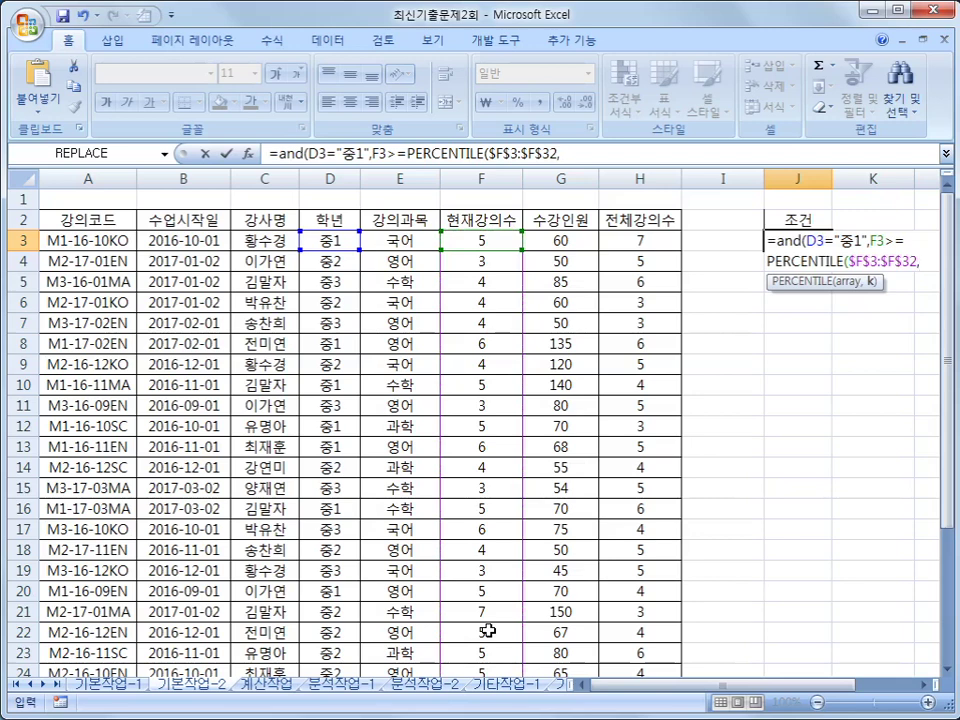
pyautogui.write('90%')
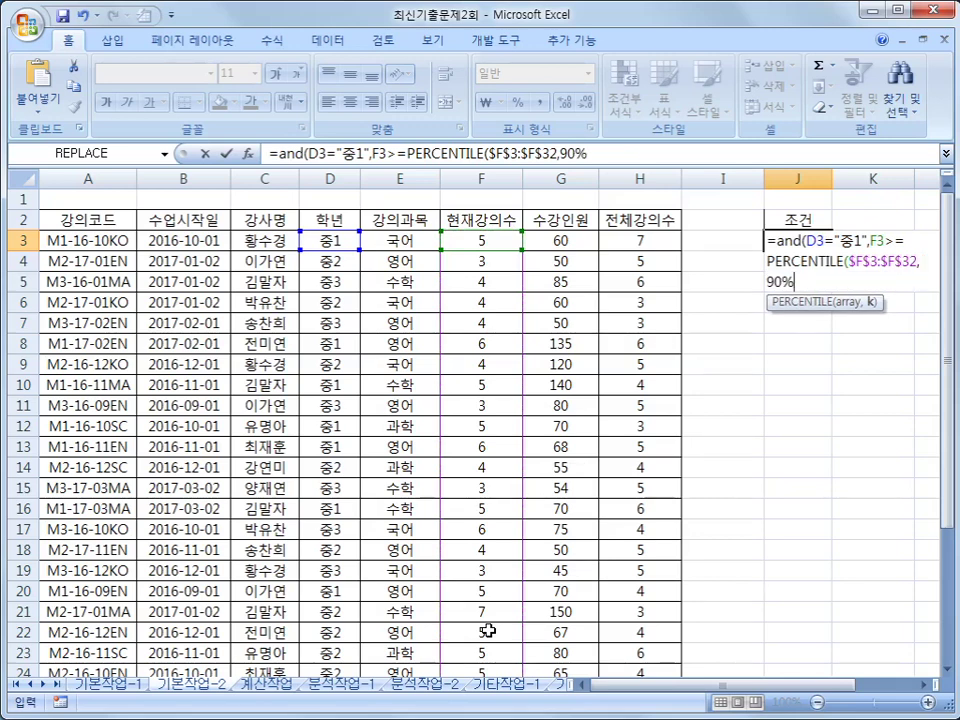
pyautogui.write(')')
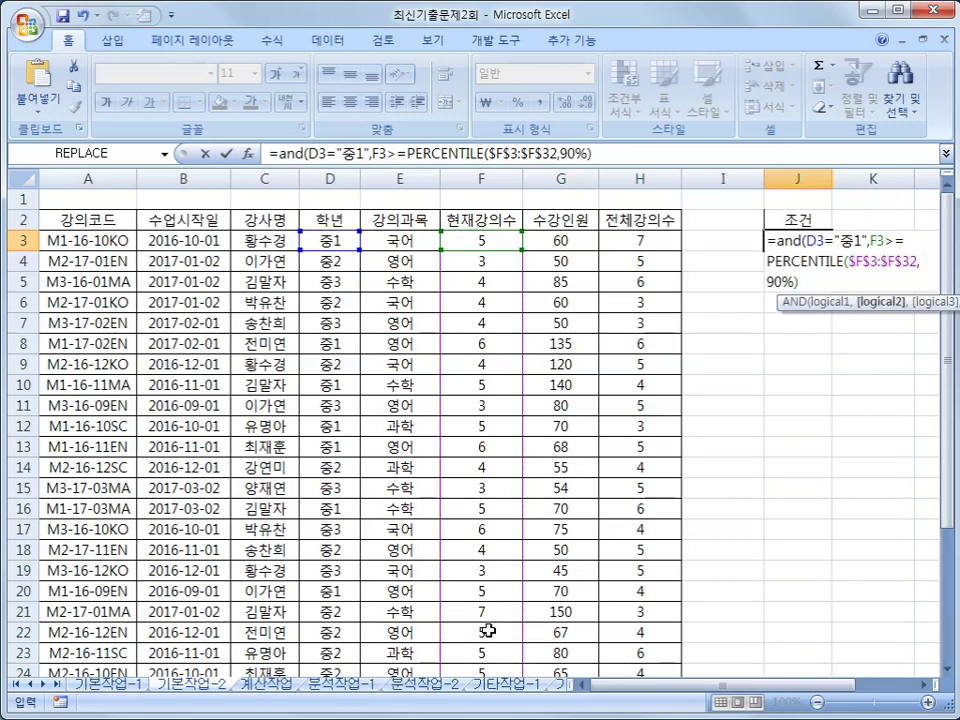
pyautogui.write(')')
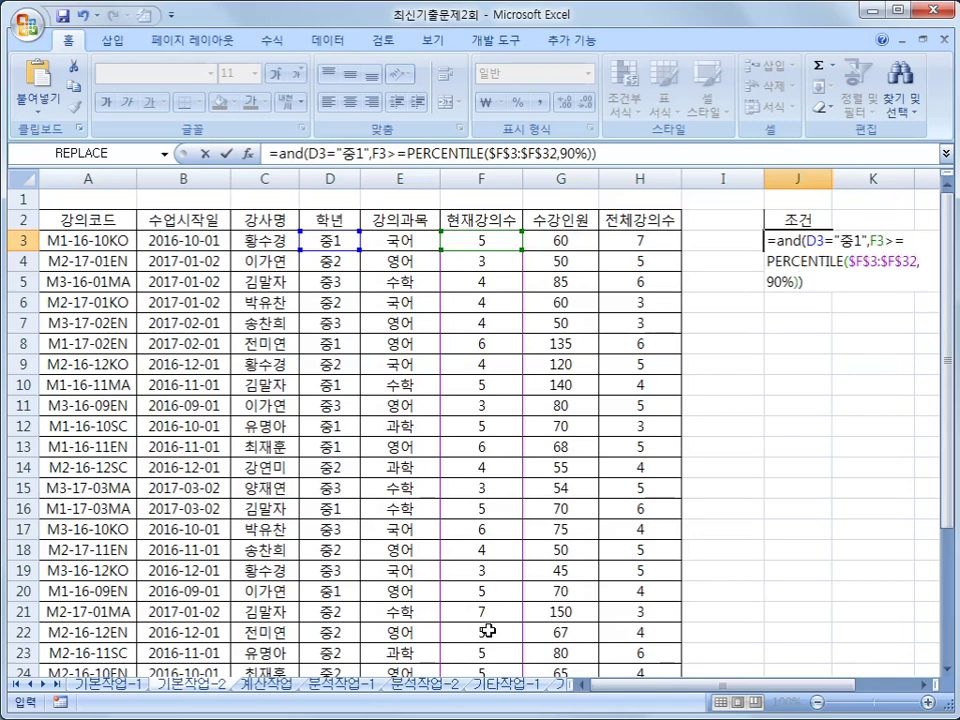
pyautogui.press('Return')
pyautogui.press('Up')
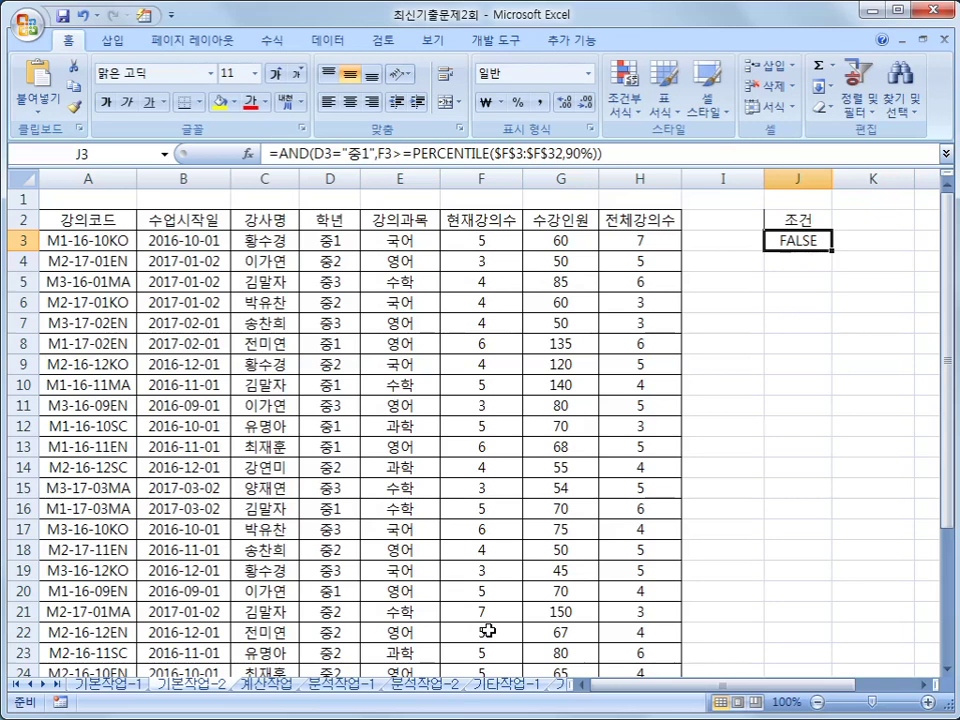
# - Copy the headers 강의코드, 수업시작일, 강사명 and 강의과목 from row 2 and paste them starting at J5
pyautogui.click(101, 221)
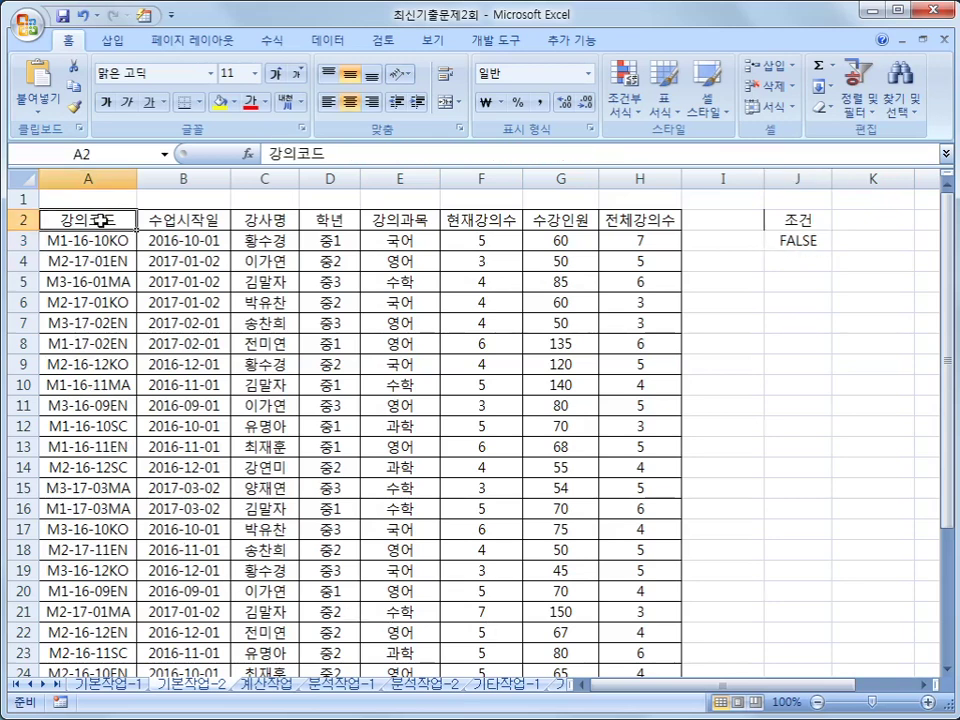
pyautogui.keyDown('ctrl'); pyautogui.click(173, 226); pyautogui.keyUp('ctrl')
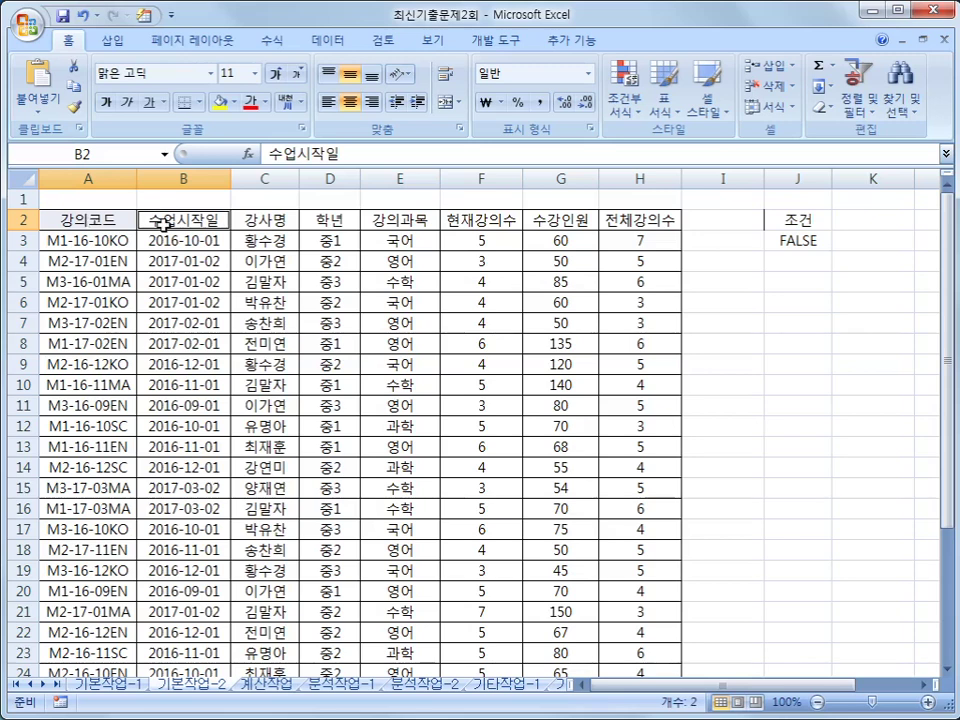
pyautogui.keyDown('ctrl'); pyautogui.click(272, 222); pyautogui.keyUp('ctrl')
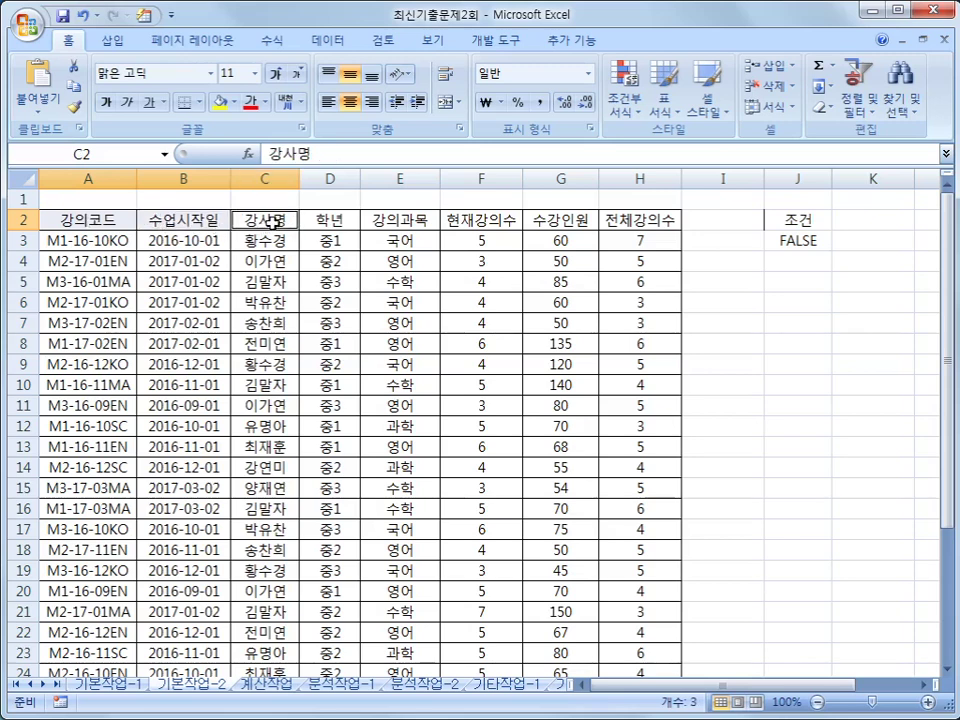
pyautogui.keyDown('ctrl'); pyautogui.click(424, 220); pyautogui.keyUp('ctrl')
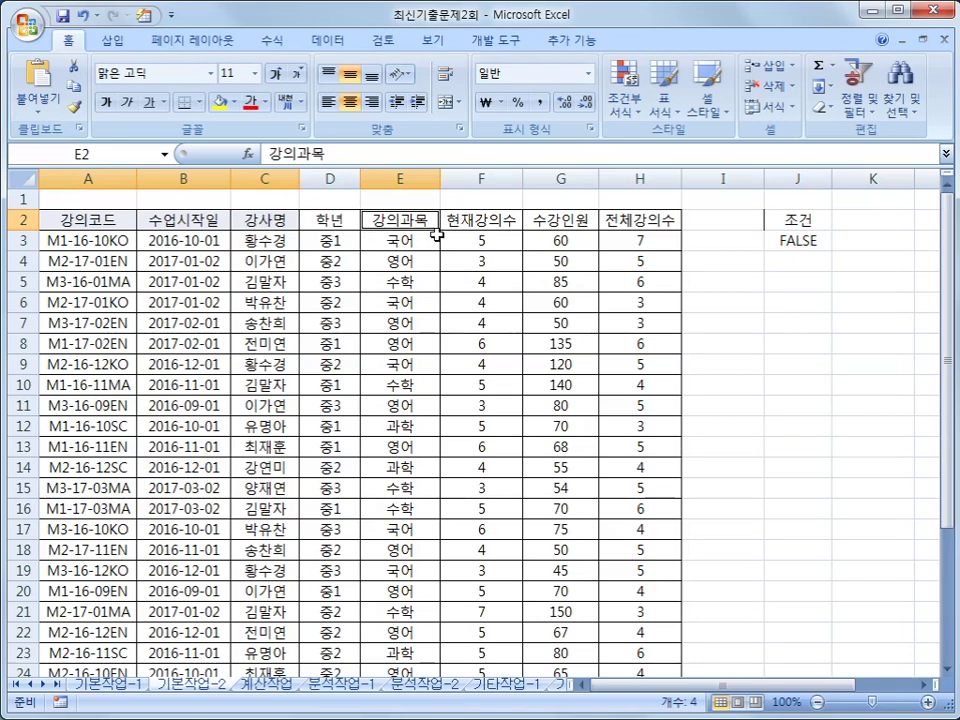
pyautogui.hotkey('ctrl', 'c')
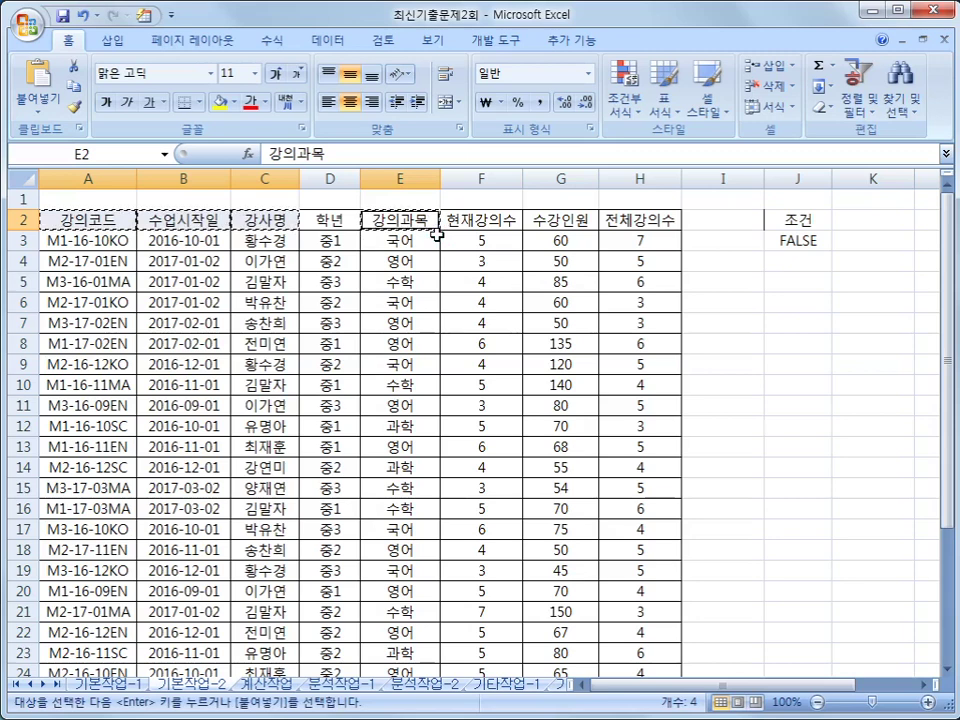
pyautogui.click(803, 311)
pyautogui.click(803, 288)
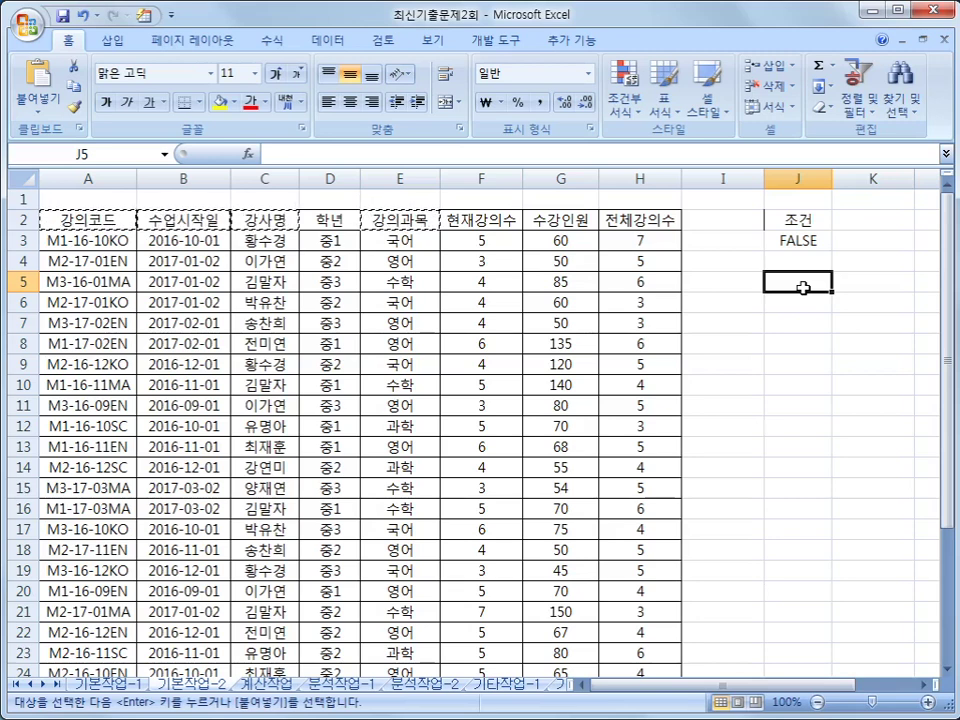
pyautogui.hotkey('ctrl', 'v')
pyautogui.moveTo(790, 688); pyautogui.dragTo(855, 690)
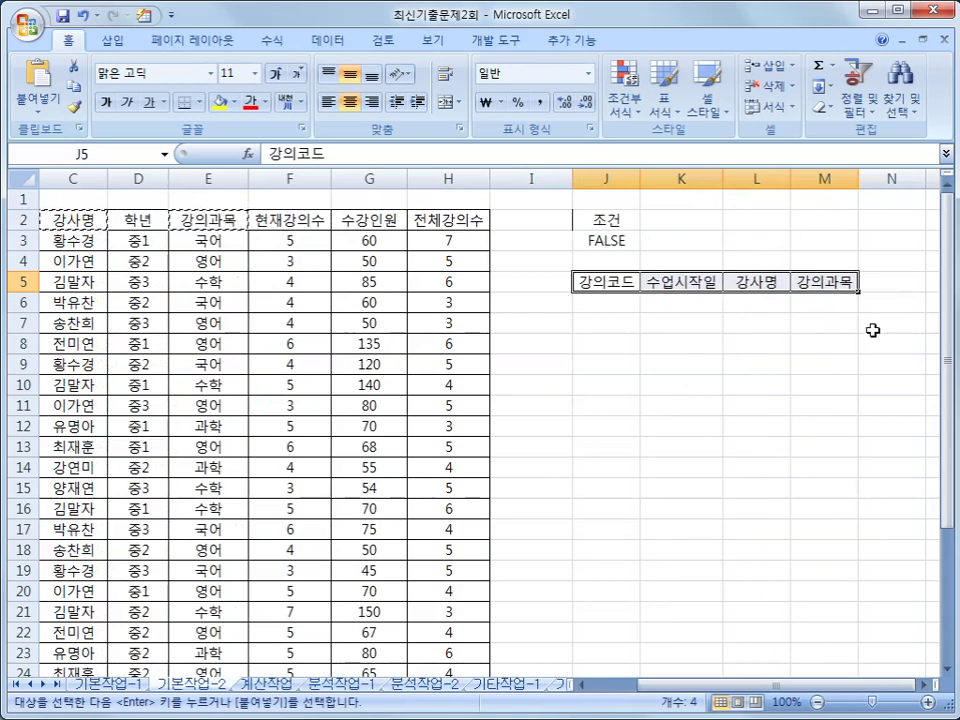
pyautogui.moveTo(688, 688); pyautogui.dragTo(615, 690)
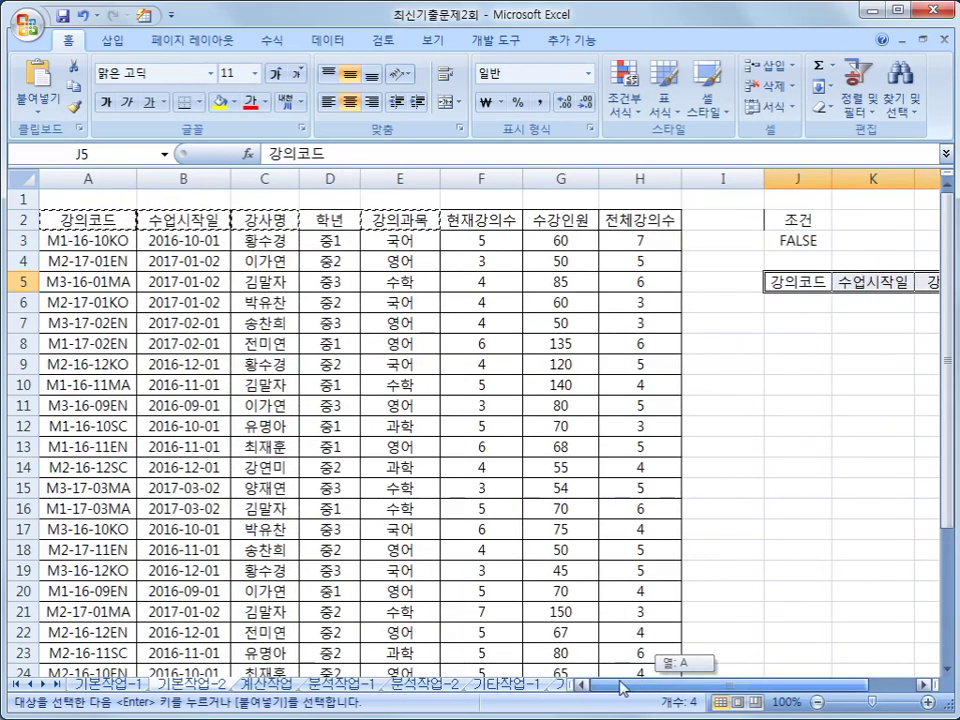
# - Start an advanced filter on the lecture list $A$2:$H$32 with $J$2:$J$3 as the criteria range
pyautogui.click(795, 221)
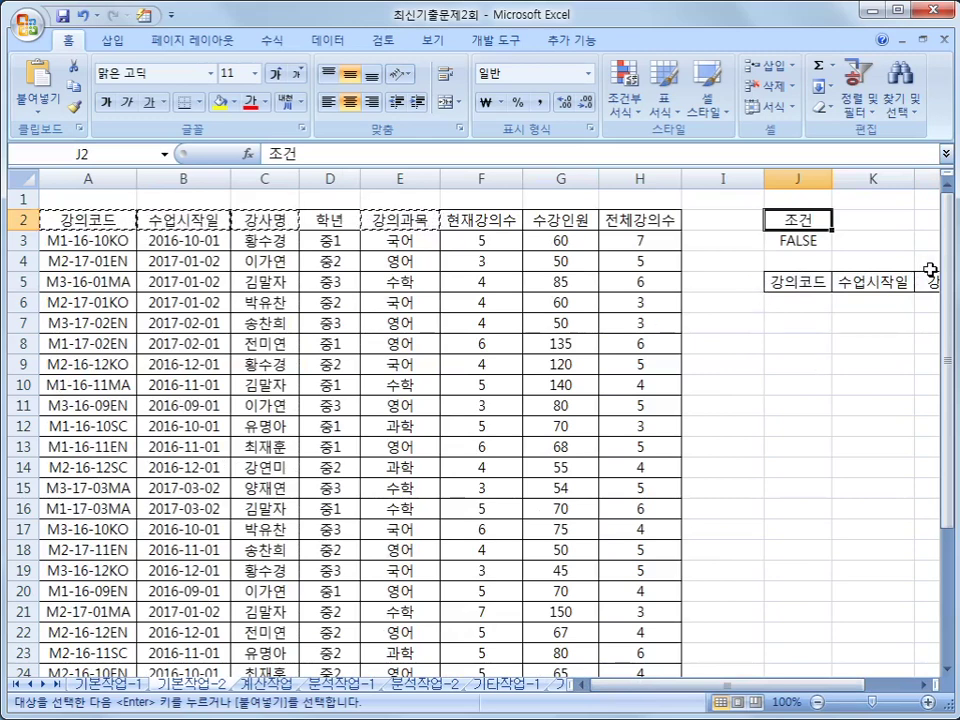
pyautogui.click(264, 261)
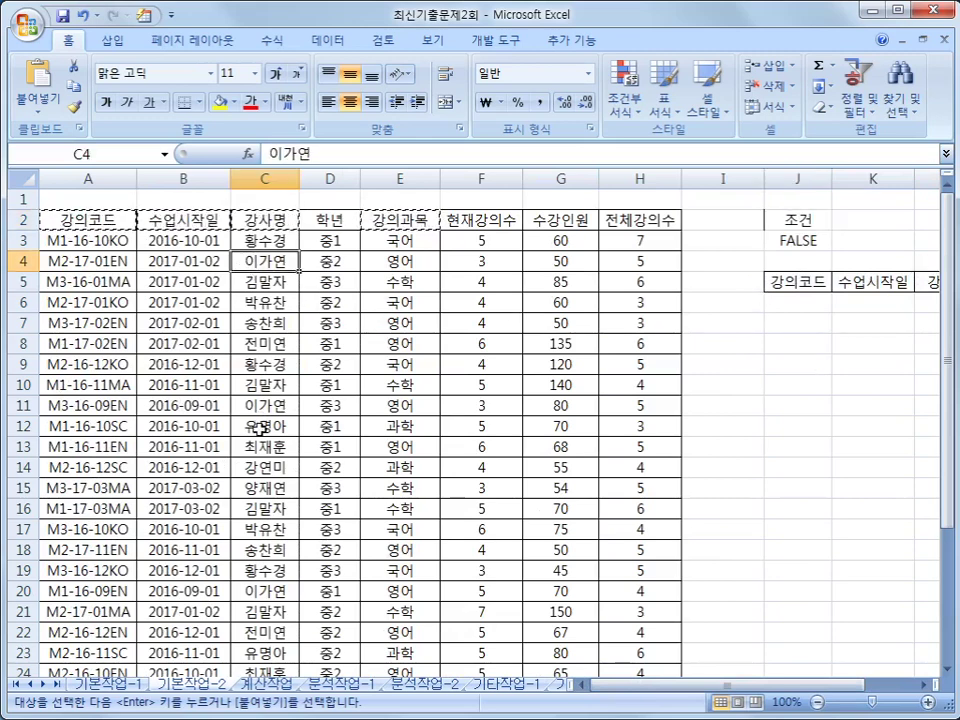
pyautogui.click(320, 45)
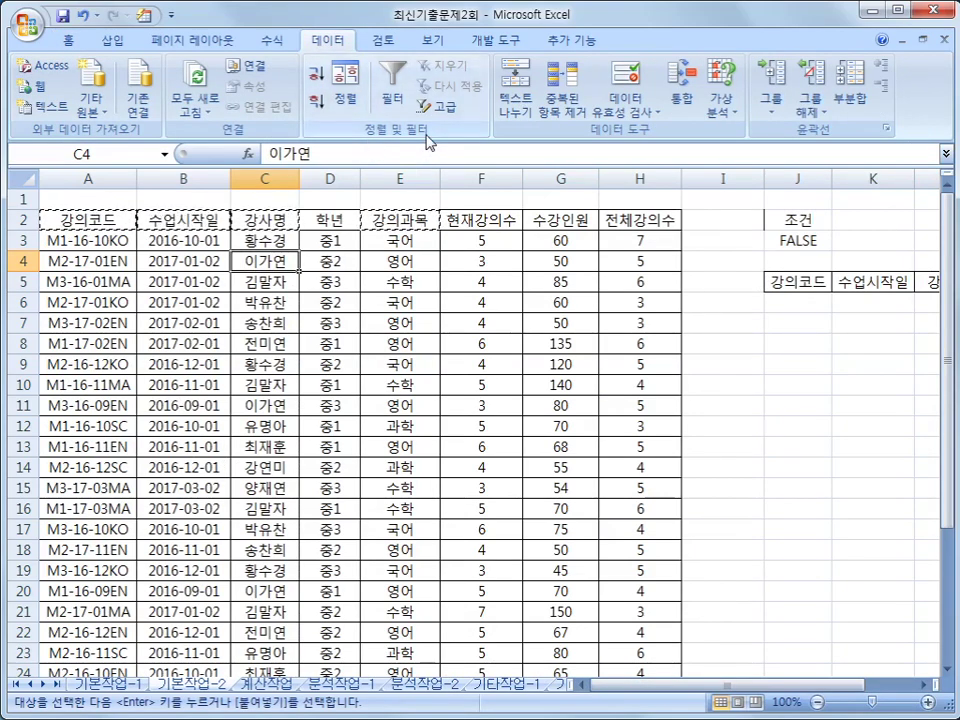
pyautogui.click(440, 106)
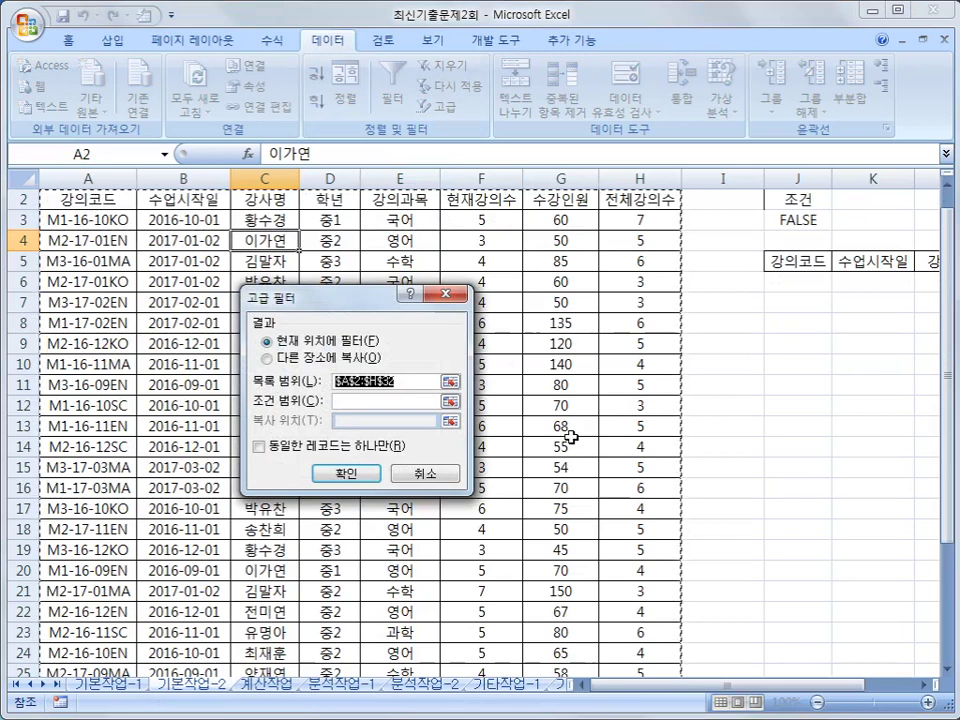
pyautogui.click(384, 402)
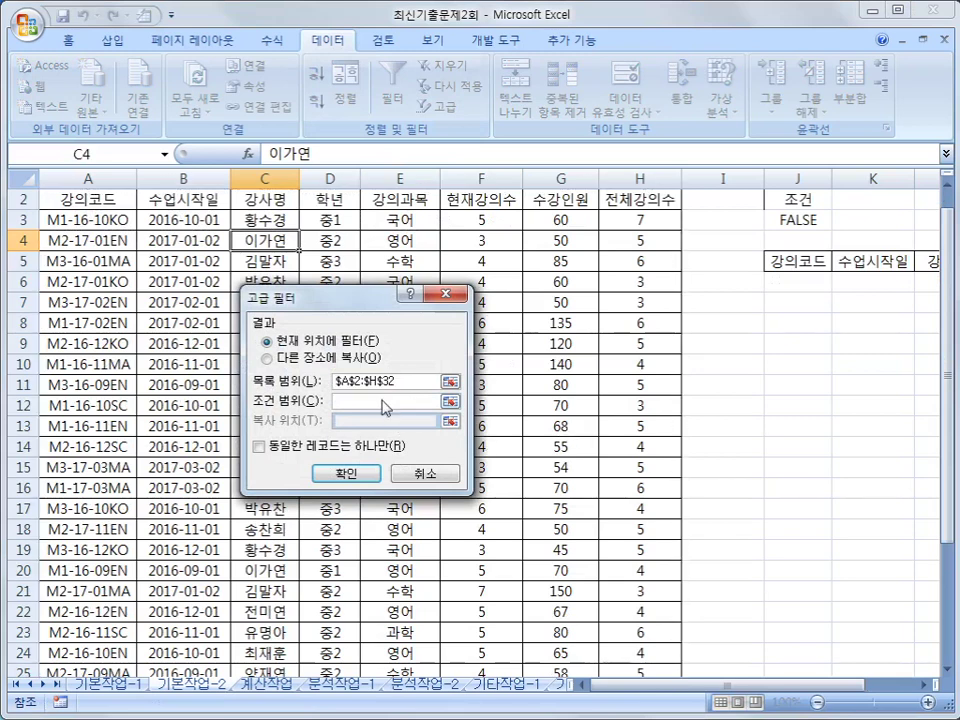
pyautogui.scroll(1, 696, 257)
pyautogui.moveTo(801, 209); pyautogui.dragTo(799, 240)
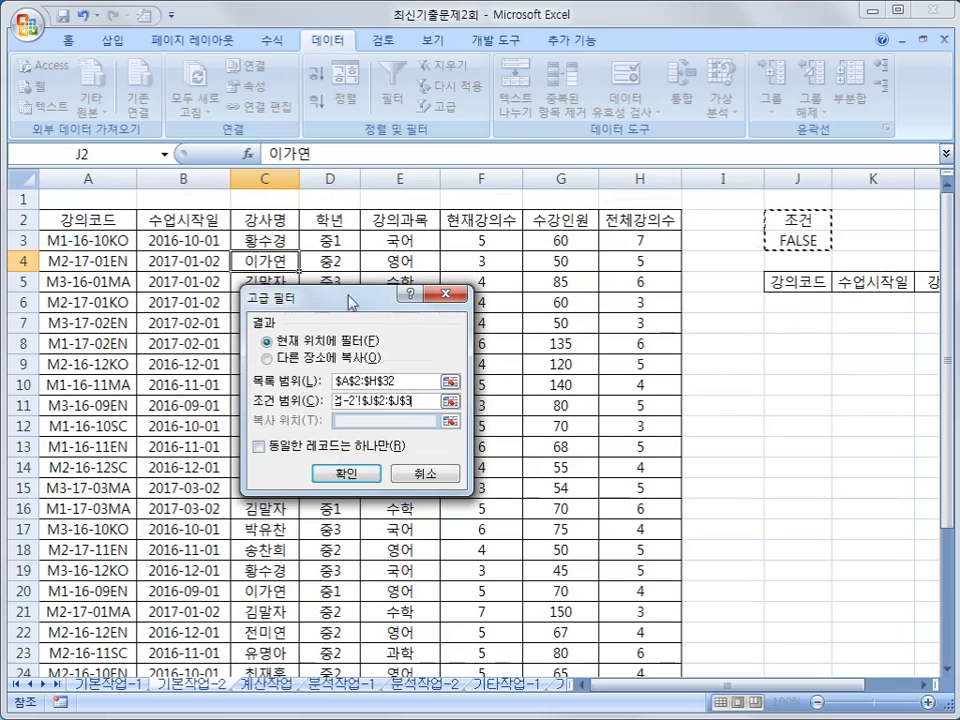
# - Have the advanced filter copy its results to another location, $J$5:$M$5, and run it
pyautogui.click(290, 358)
pyautogui.click(344, 419)
pyautogui.moveTo(790, 276); pyautogui.dragTo(836, 290)
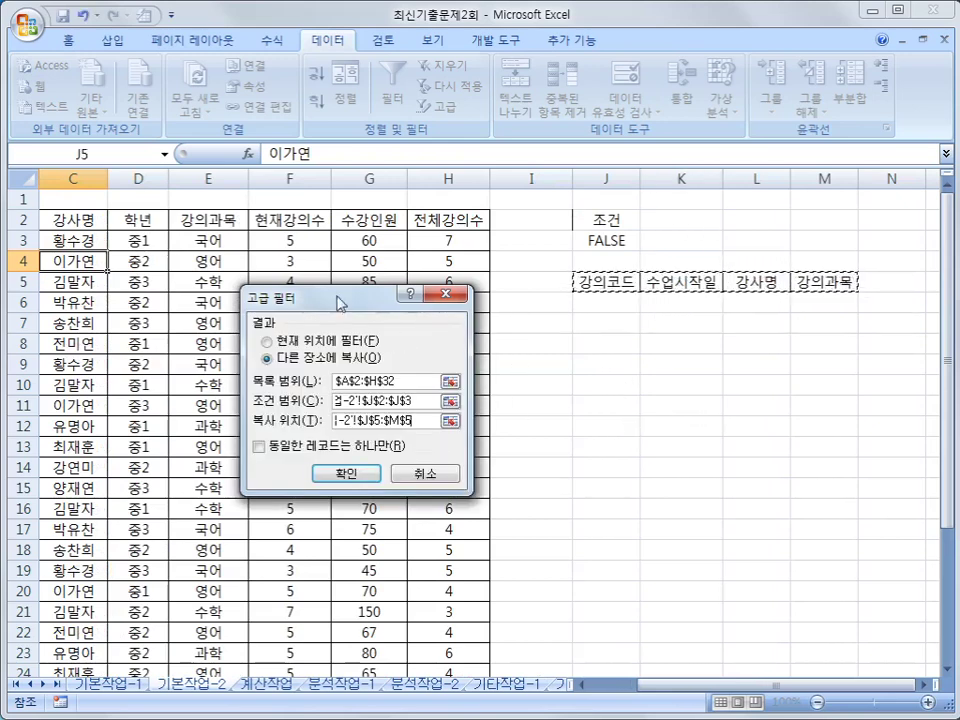
pyautogui.moveTo(340, 303); pyautogui.dragTo(350, 233)
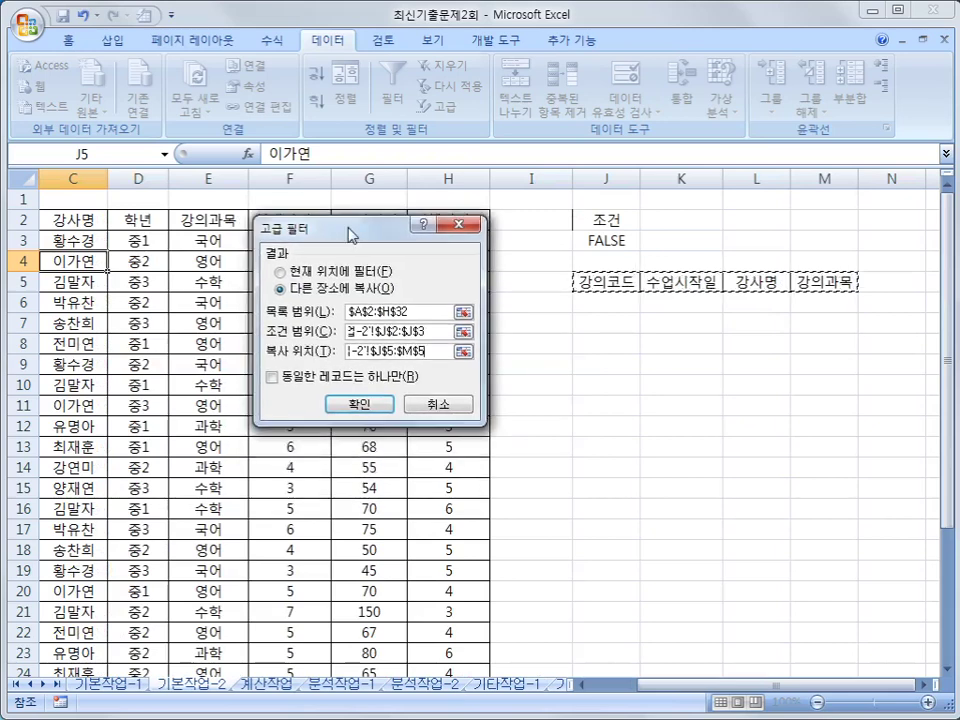
pyautogui.click(375, 403)
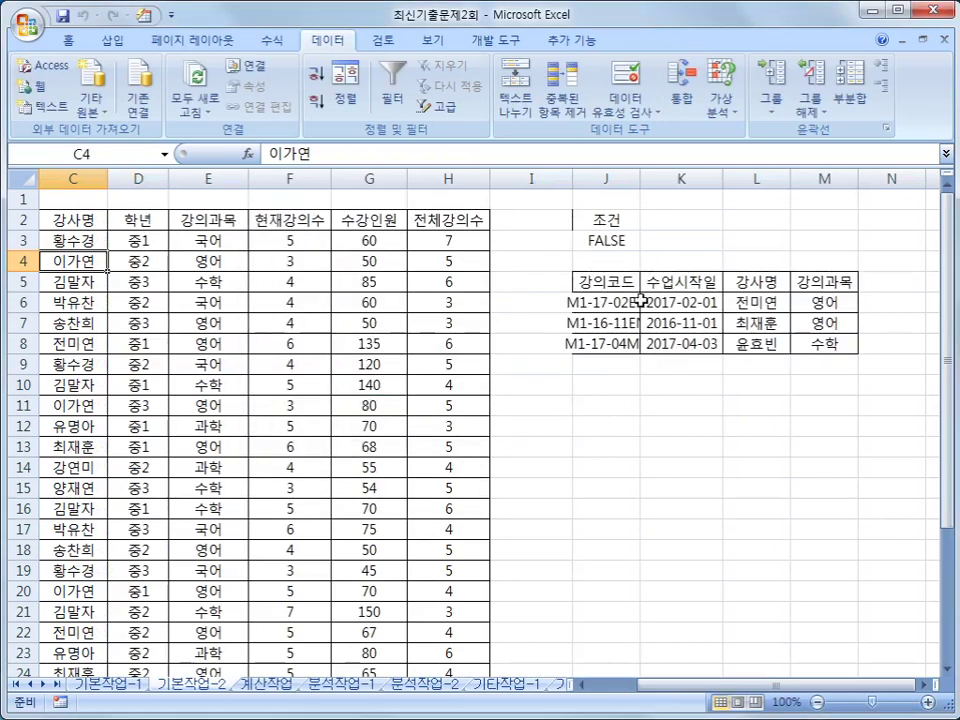
# - Auto-fit the width of column J to the extracted lecture codes
pyautogui.doubleClick(641, 178)
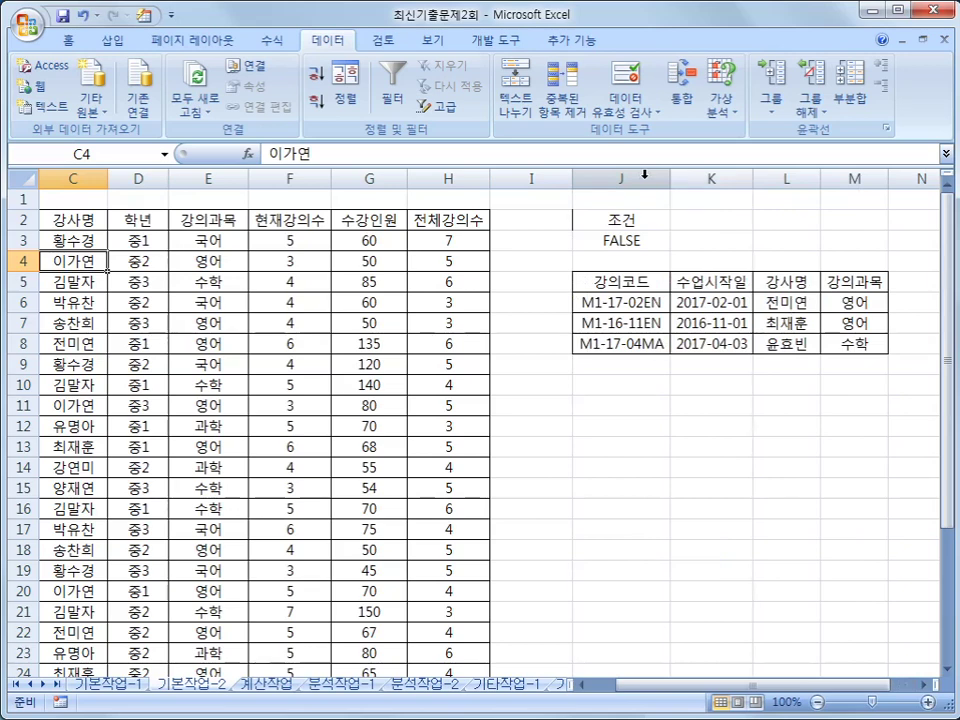
pyautogui.moveTo(626, 218); pyautogui.dragTo(634, 242)
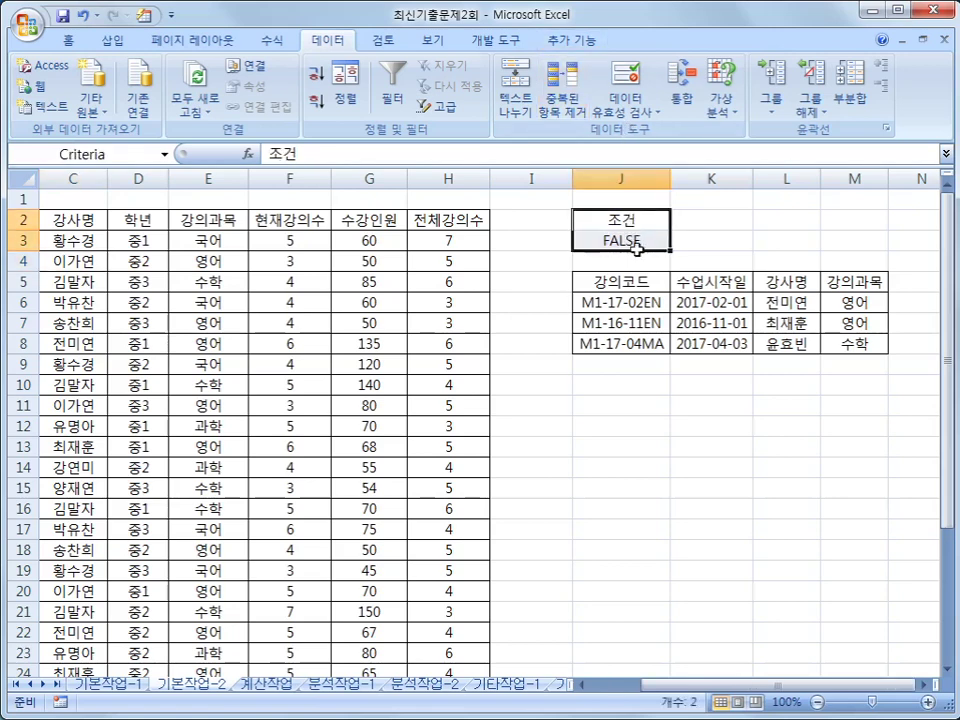
pyautogui.click(592, 460)
pyautogui.click(336, 367)
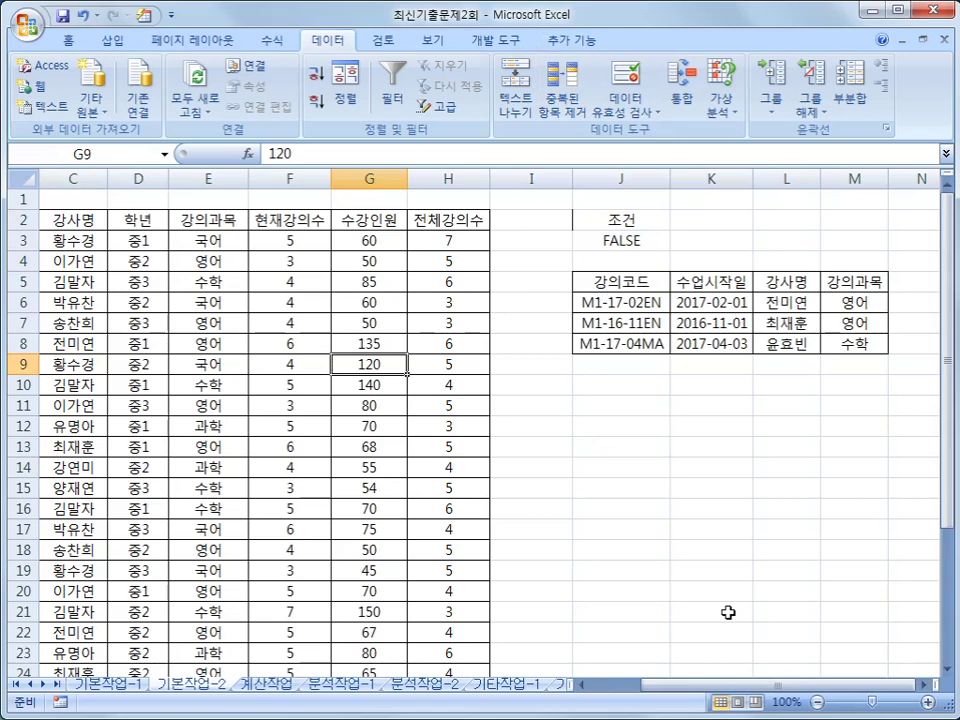
# - Start a new conditional formatting rule for the data rows A3:H32, using a formula to determine which cells to format
pyautogui.moveTo(652, 686); pyautogui.dragTo(634, 690)
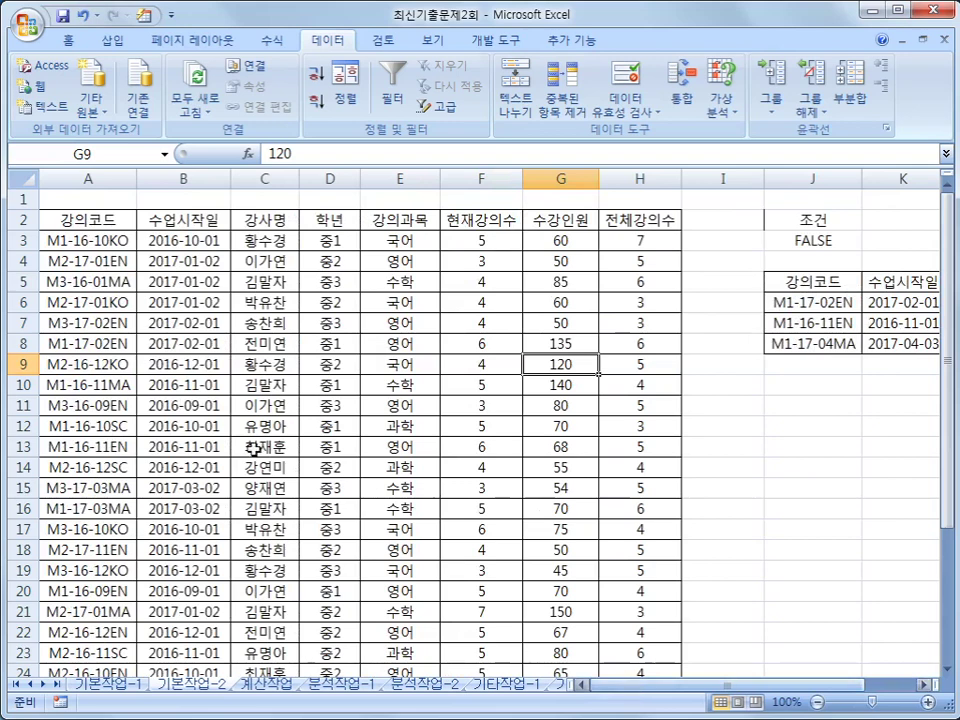
pyautogui.moveTo(64, 219); pyautogui.dragTo(612, 212)
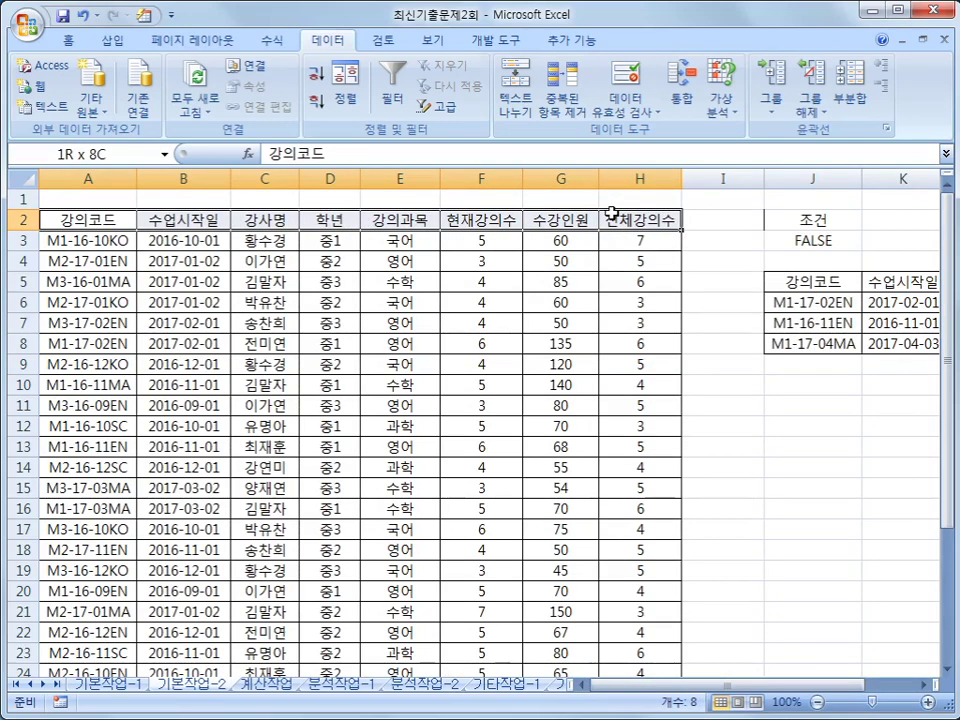
pyautogui.click(105, 240)
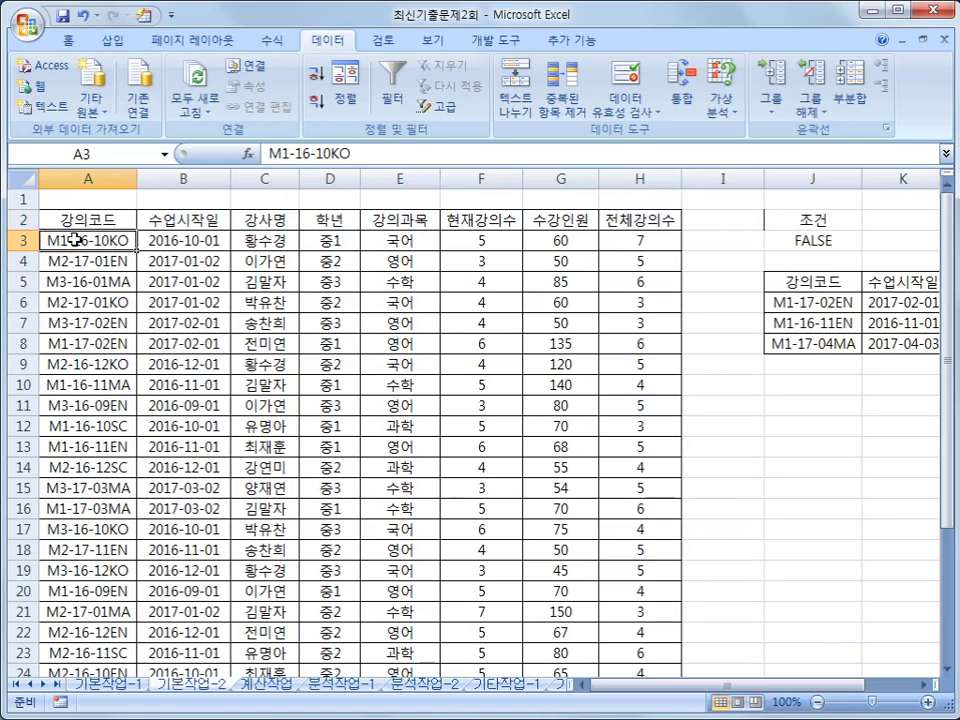
pyautogui.moveTo(75, 240); pyautogui.dragTo(628, 585)
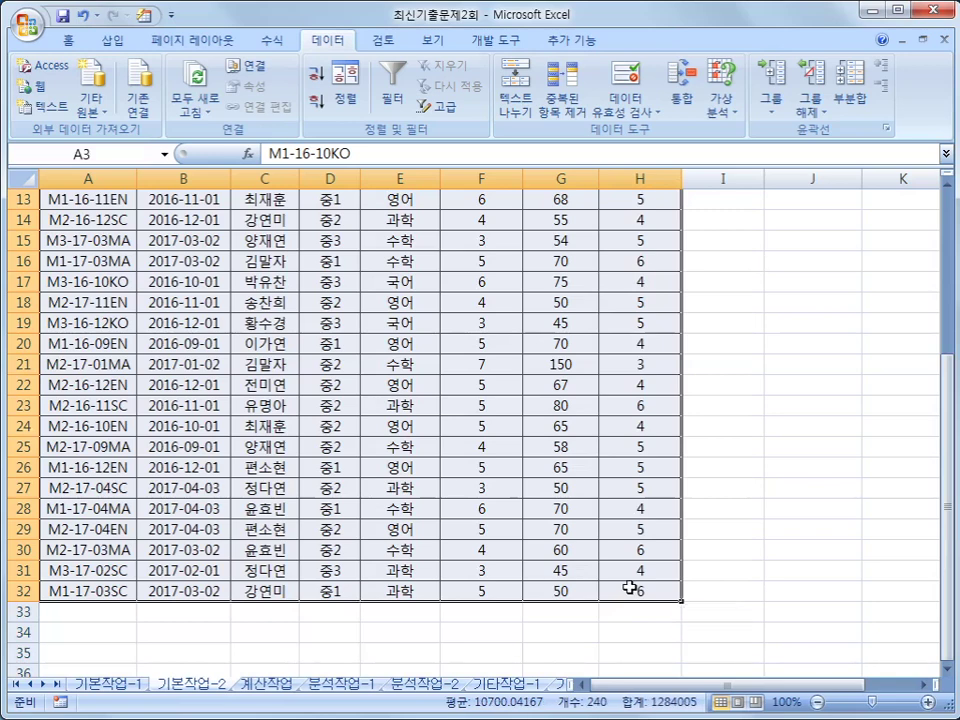
pyautogui.scroll(4, 568, 567)
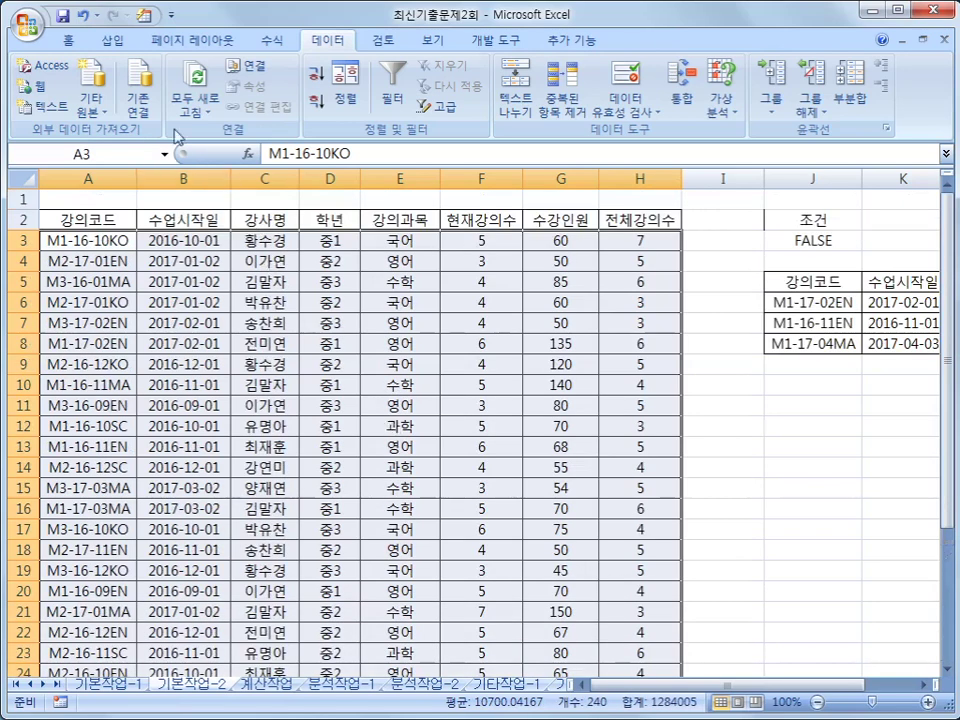
pyautogui.click(74, 44)
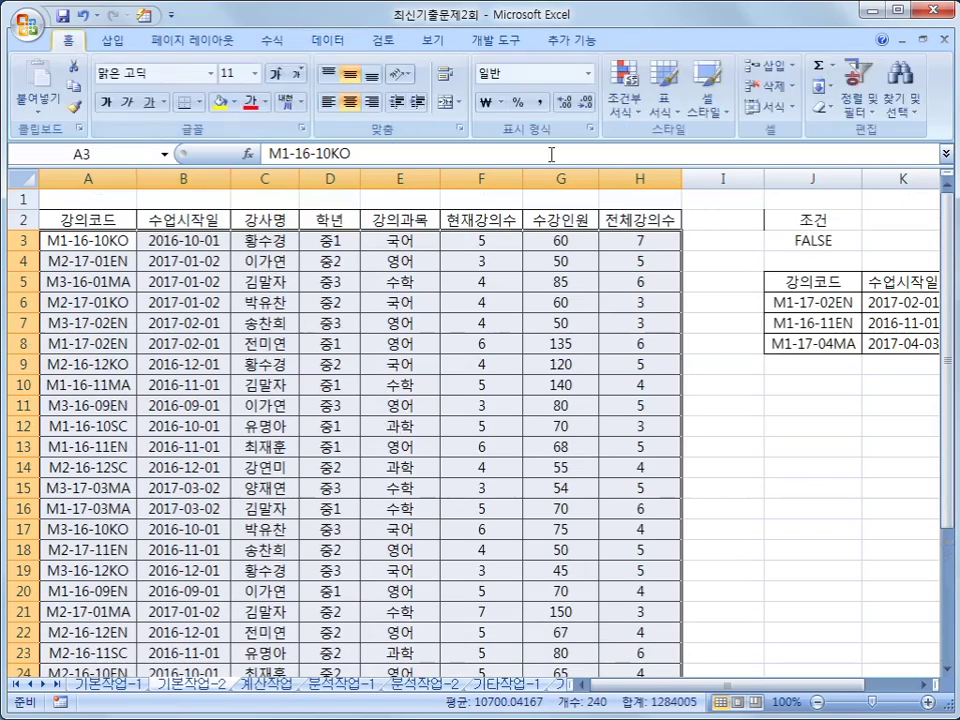
pyautogui.click(625, 104)
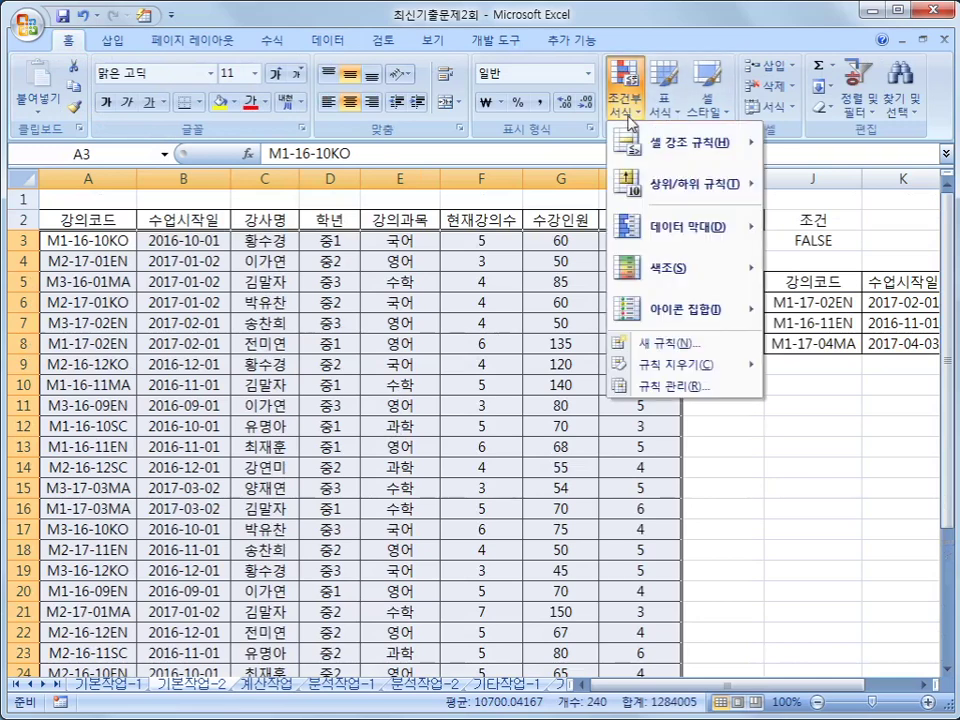
pyautogui.click(653, 345)
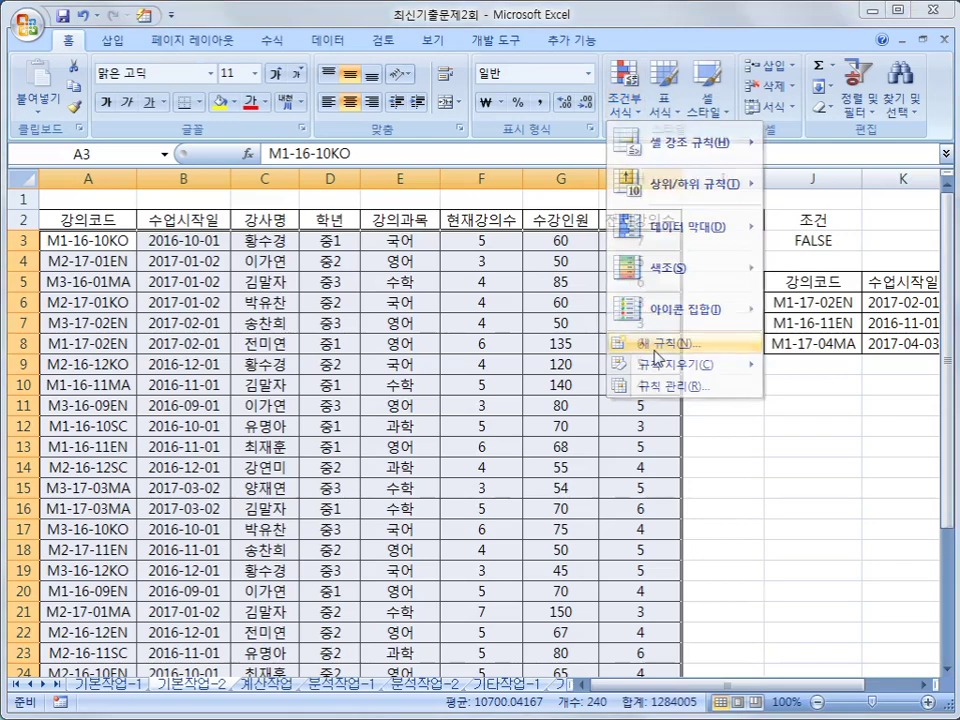
pyautogui.moveTo(330, 153); pyautogui.dragTo(513, 300)
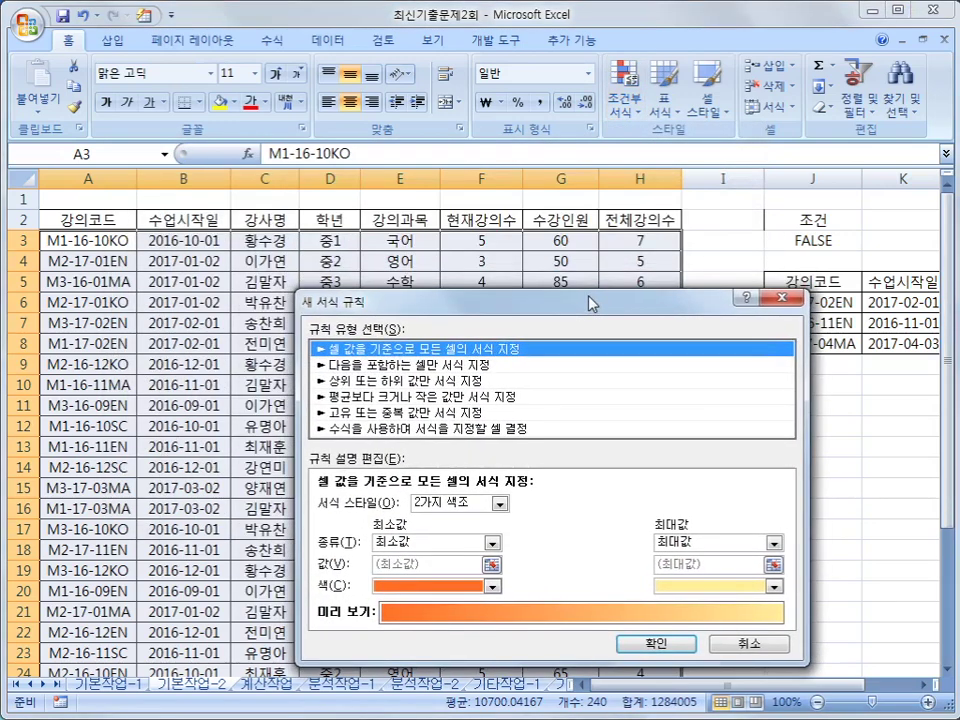
pyautogui.click(526, 429)
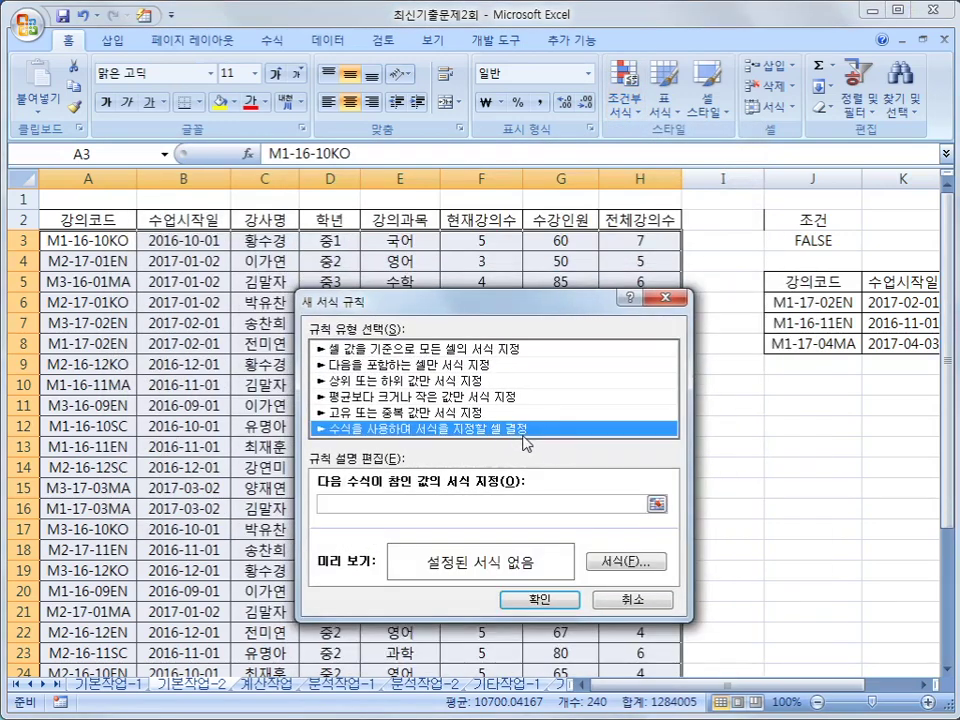
# - Begin the rule formula with =value("20"&mid($A3,4,2)), keeping only column A absolute
pyautogui.click(416, 502)
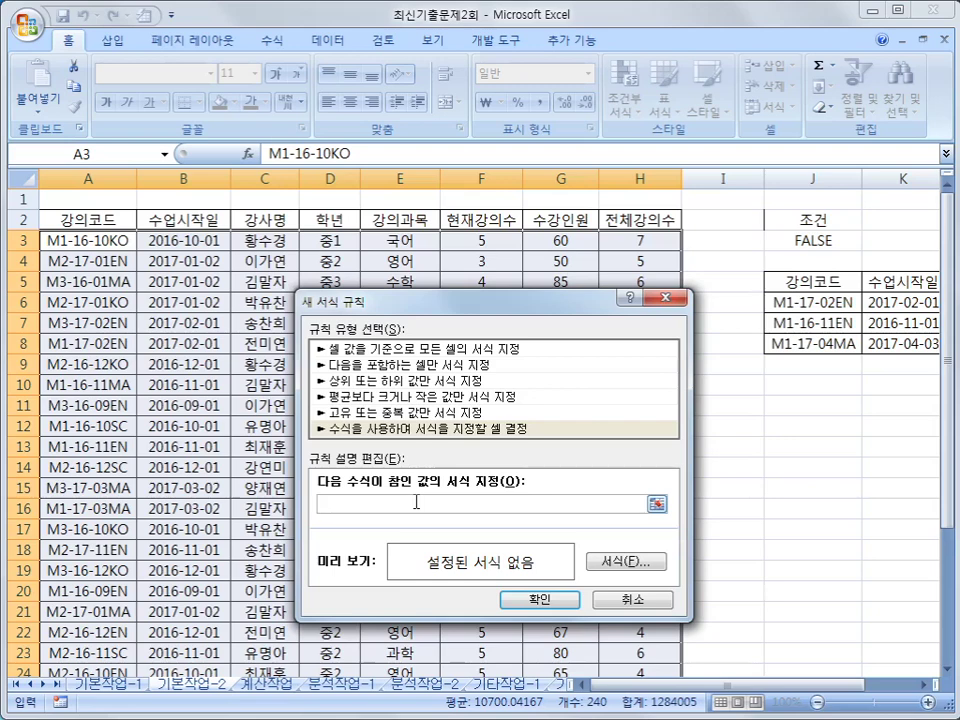
pyautogui.write('=value("20"&')
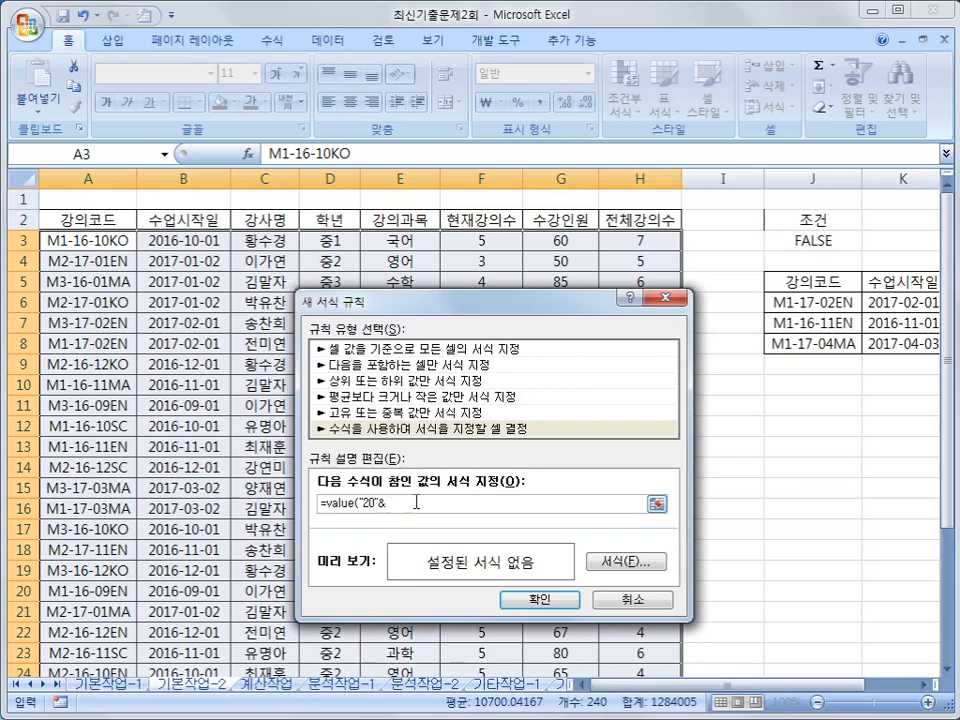
pyautogui.write('mid(')
pyautogui.click(93, 241)
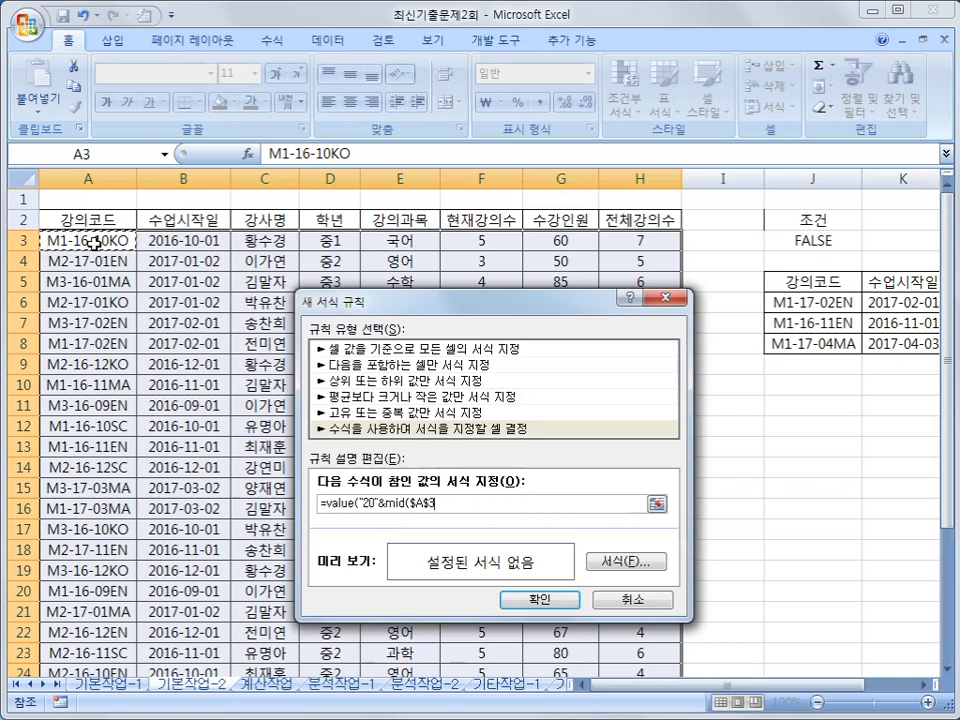
pyautogui.press('F4')
pyautogui.press('F4')
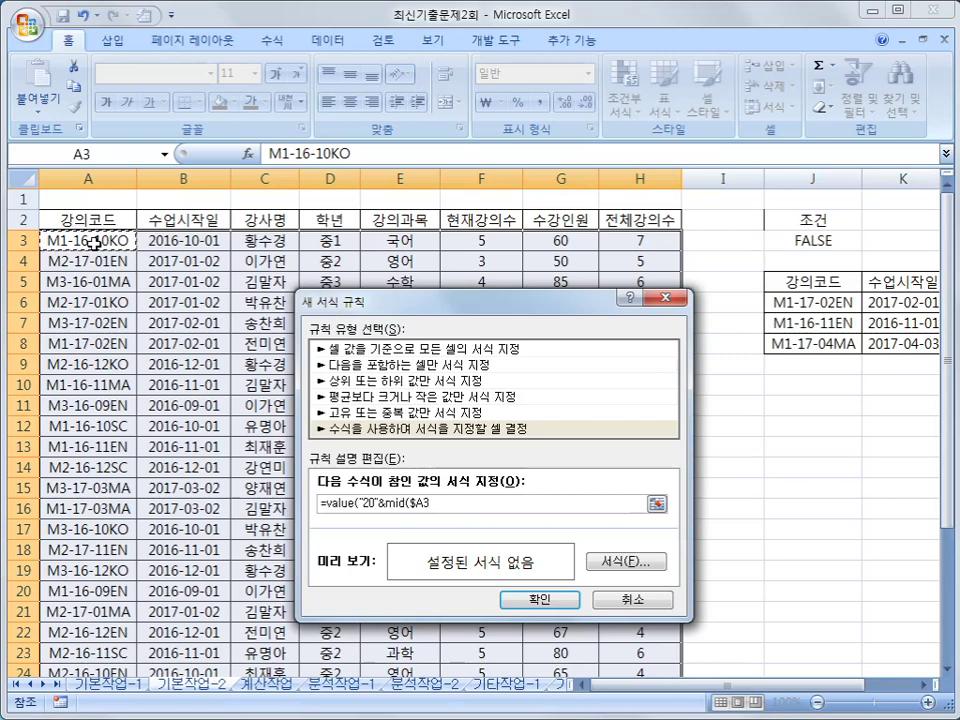
pyautogui.write(',4,')
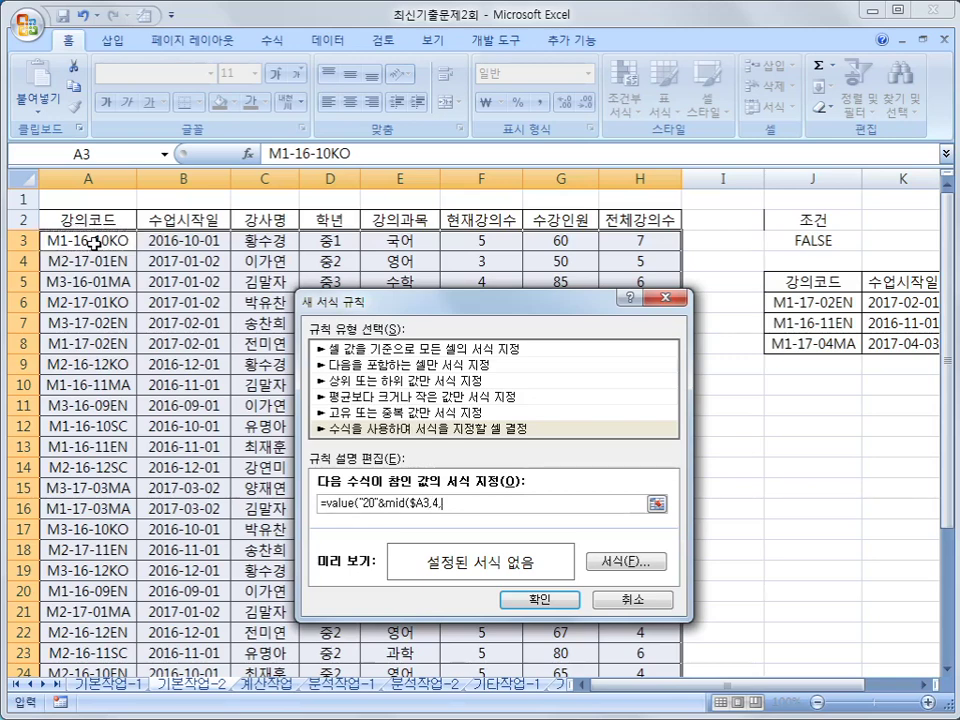
pyautogui.write('2')
pyautogui.write(')')
pyautogui.write(')')
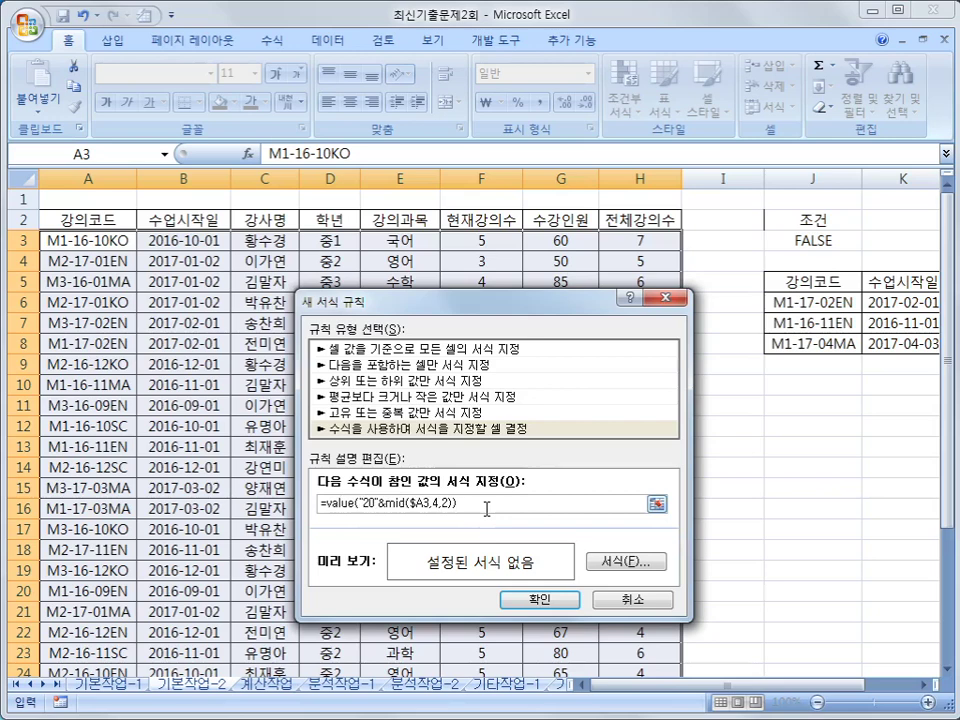
pyautogui.write(')')
# - Complete the rule formula with the comparison <>year($B3), keeping only column B absolute
pyautogui.write('=')
pyautogui.press('BackSpace')
pyautogui.write('<>')
pyautogui.write('year(')
pyautogui.click(187, 244)
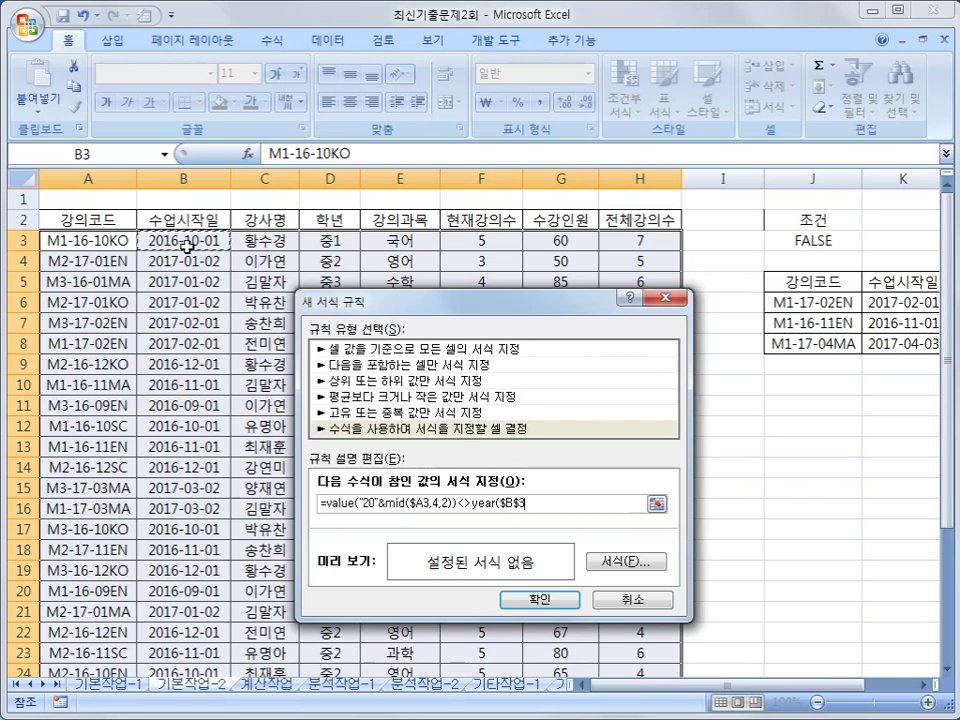
pyautogui.press('F4')
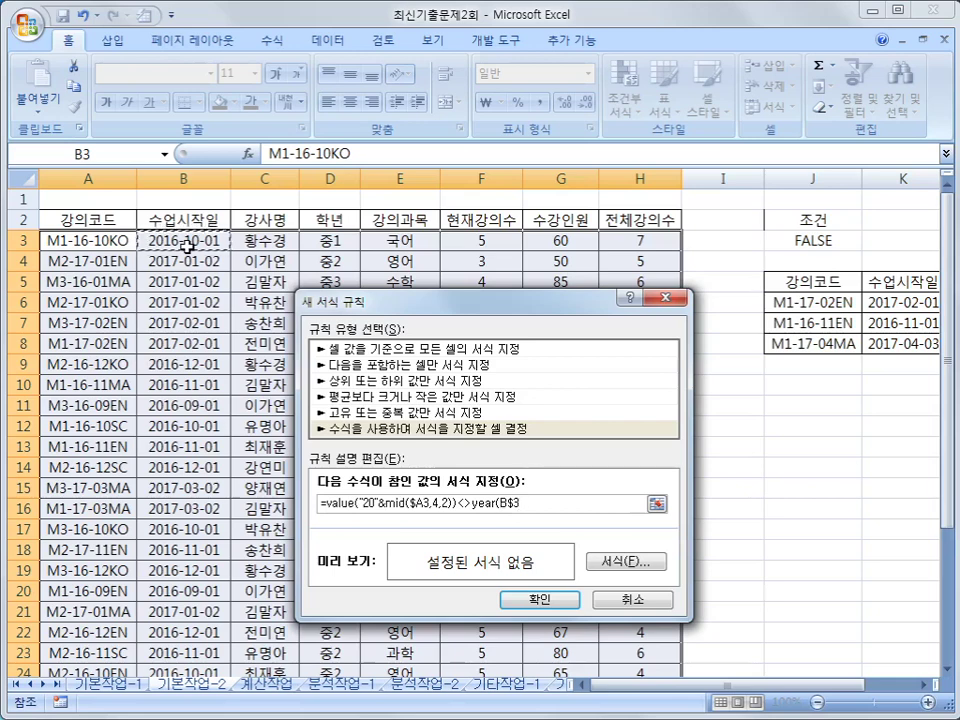
pyautogui.press('F4')
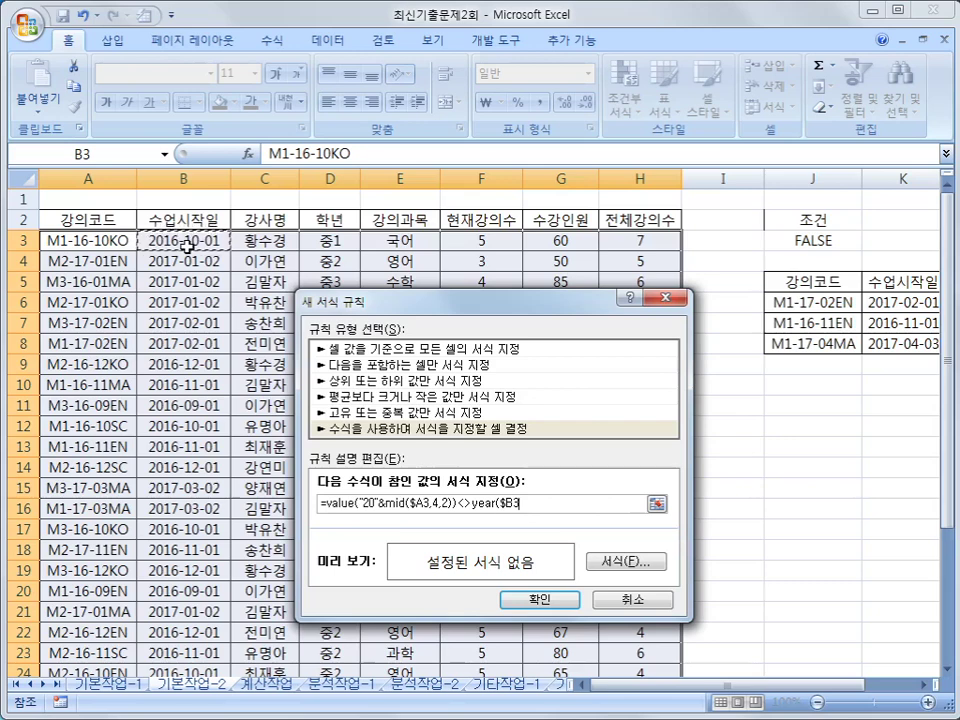
pyautogui.write(')')
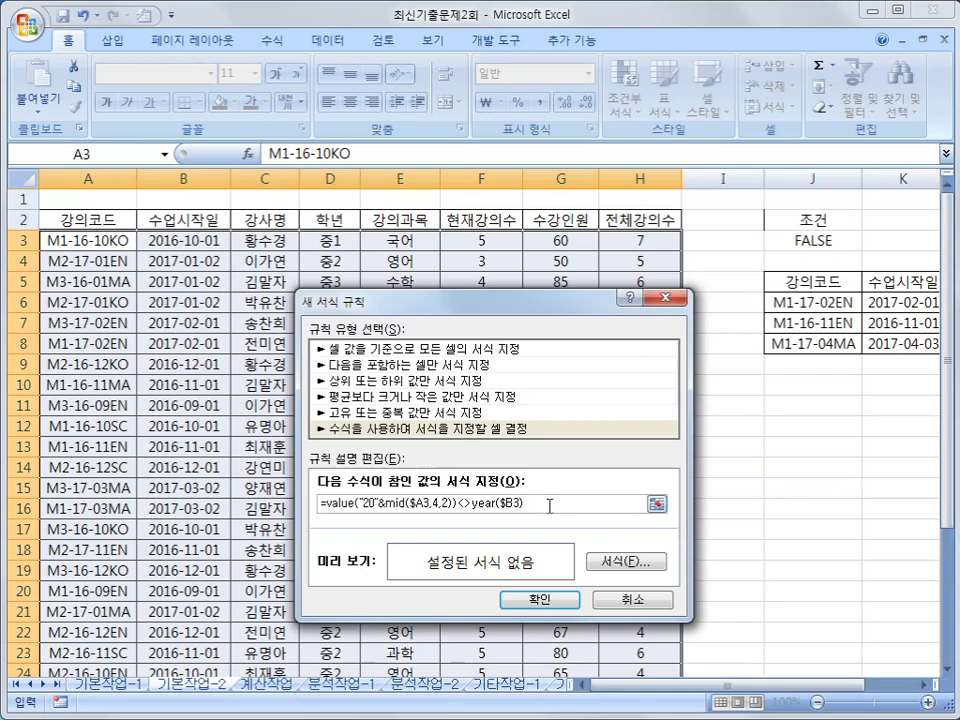
# - Give the rule an orange background fill and apply it to the data rows
pyautogui.click(609, 563)
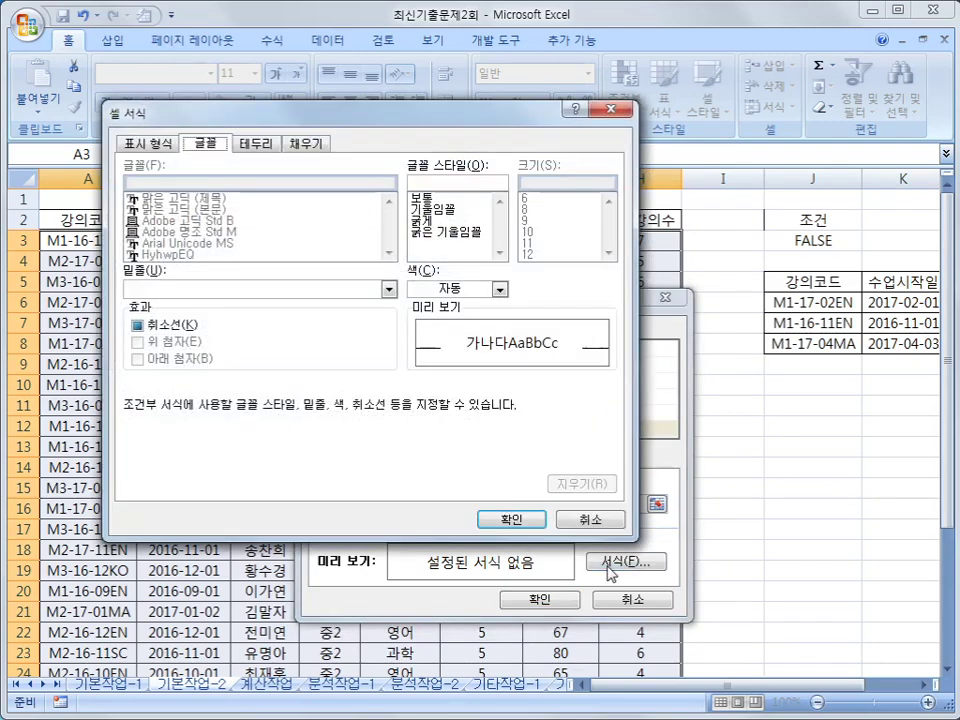
pyautogui.click(308, 145)
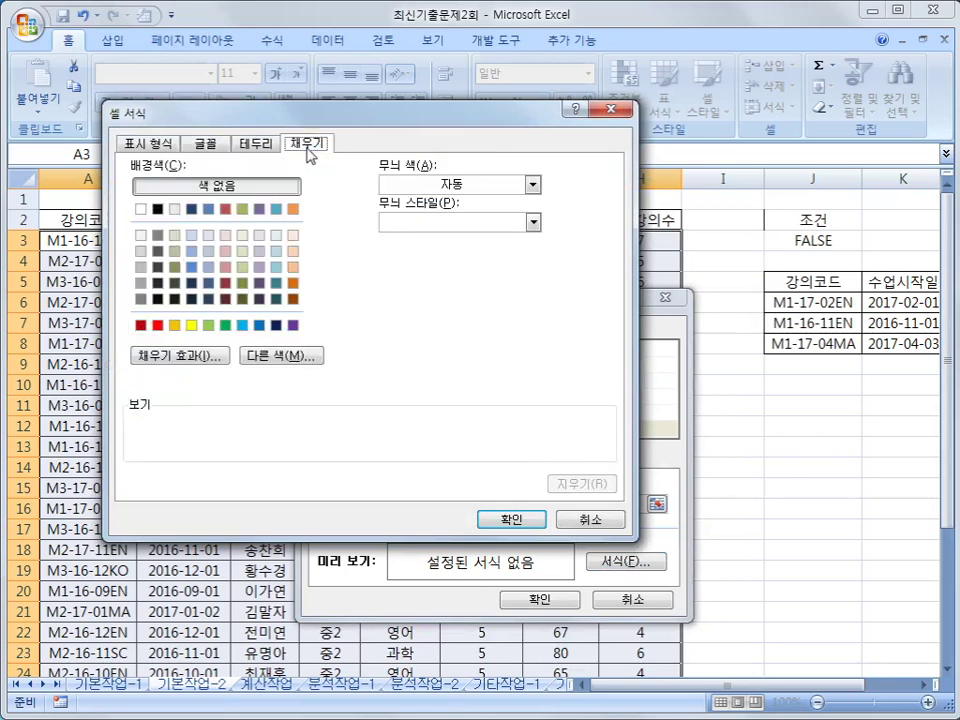
pyautogui.click(175, 325)
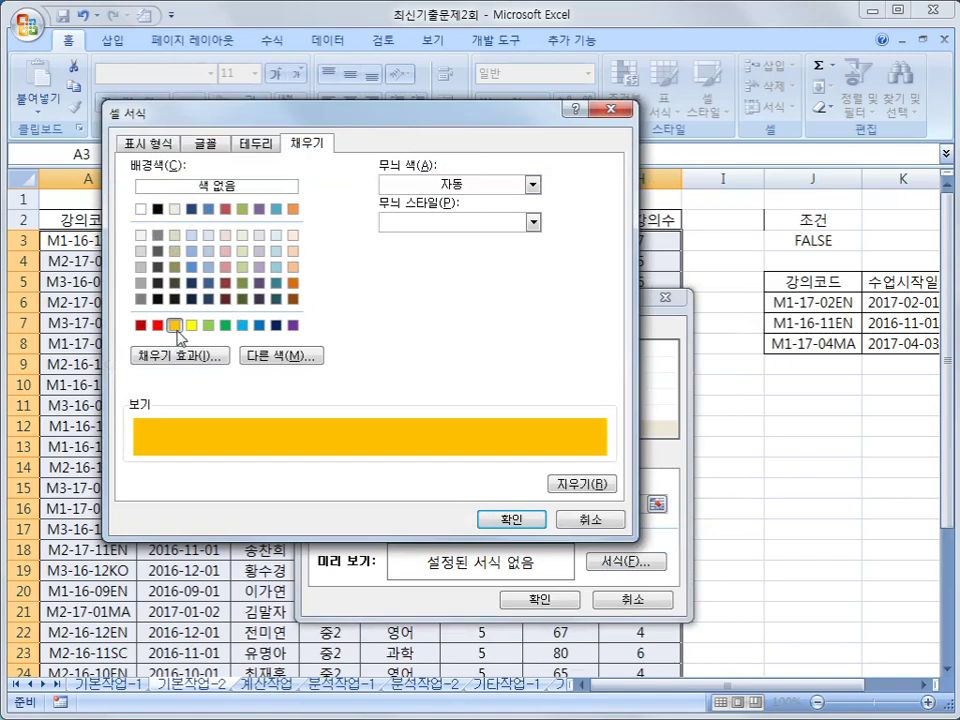
pyautogui.click(492, 519)
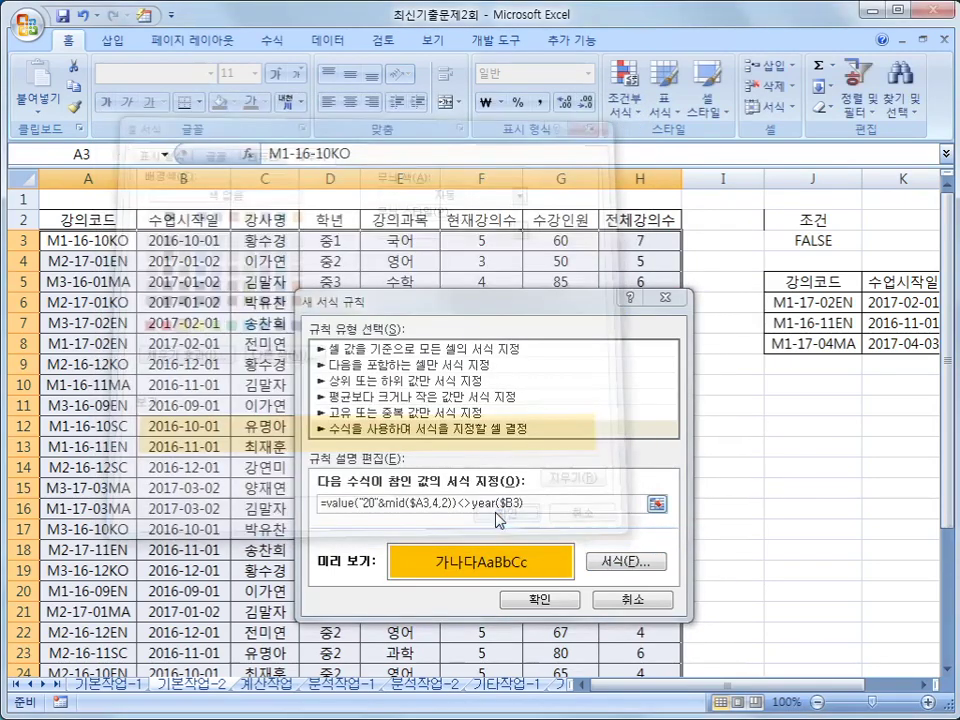
pyautogui.click(538, 600)
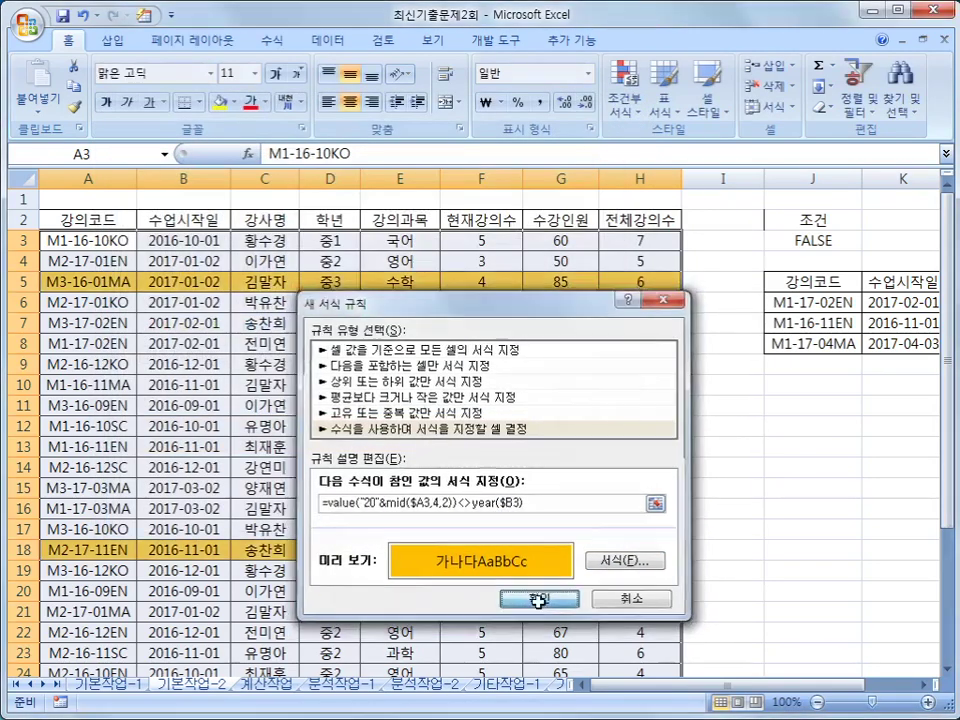
# - Compare the lecture codes with the class start dates in the orange-highlighted rows of 기본작업-2
pyautogui.click(155, 287)
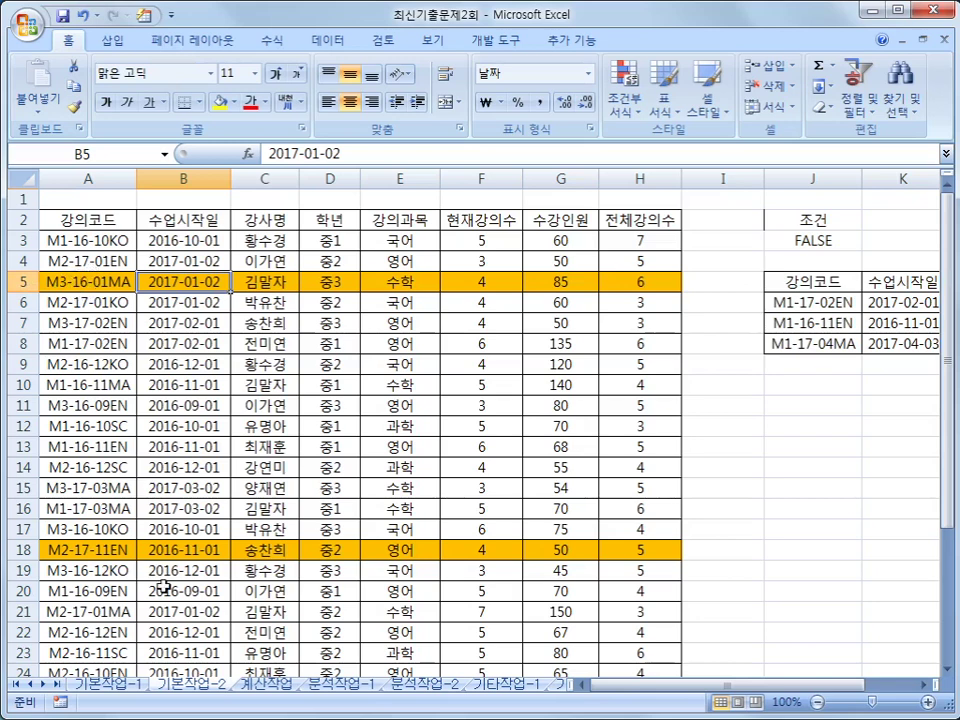
pyautogui.click(140, 549)
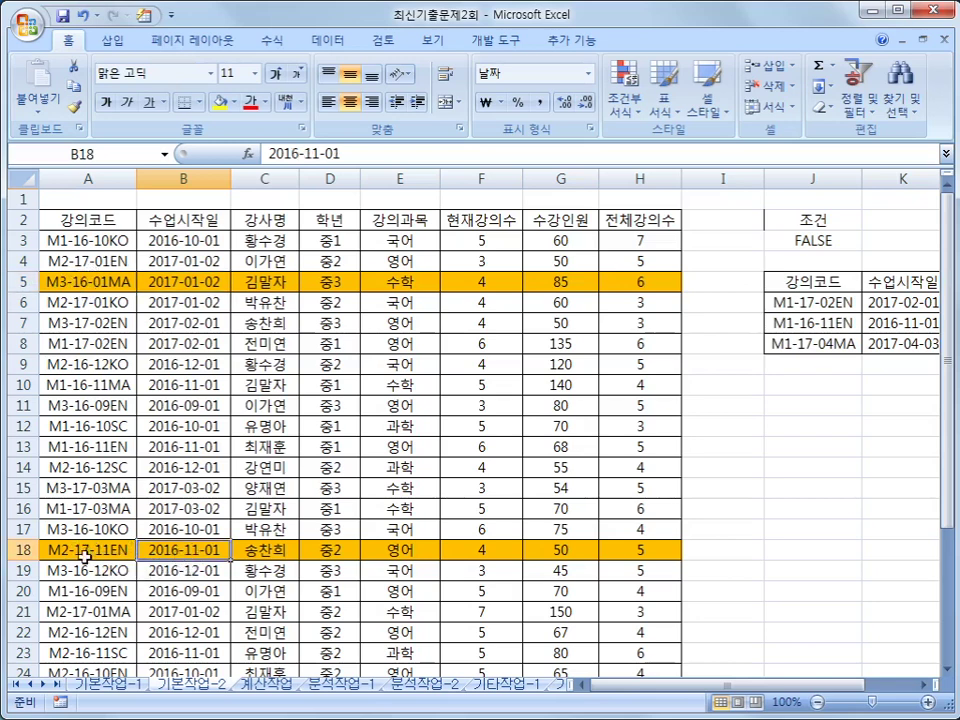
pyautogui.scroll(-3, 78, 549)
pyautogui.click(79, 508)
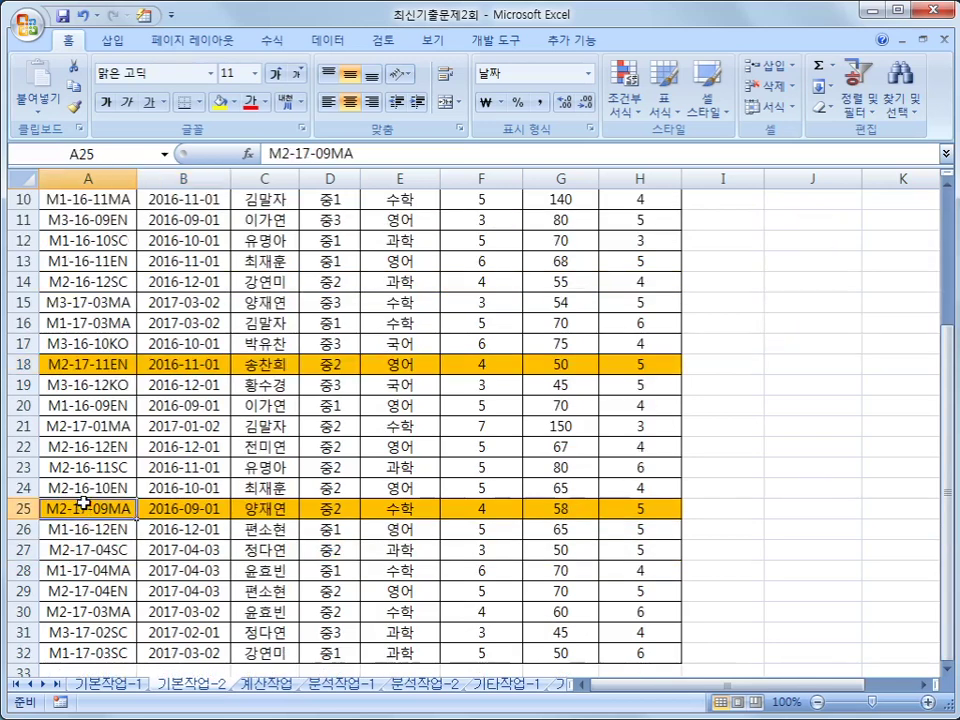
pyautogui.click(189, 510)
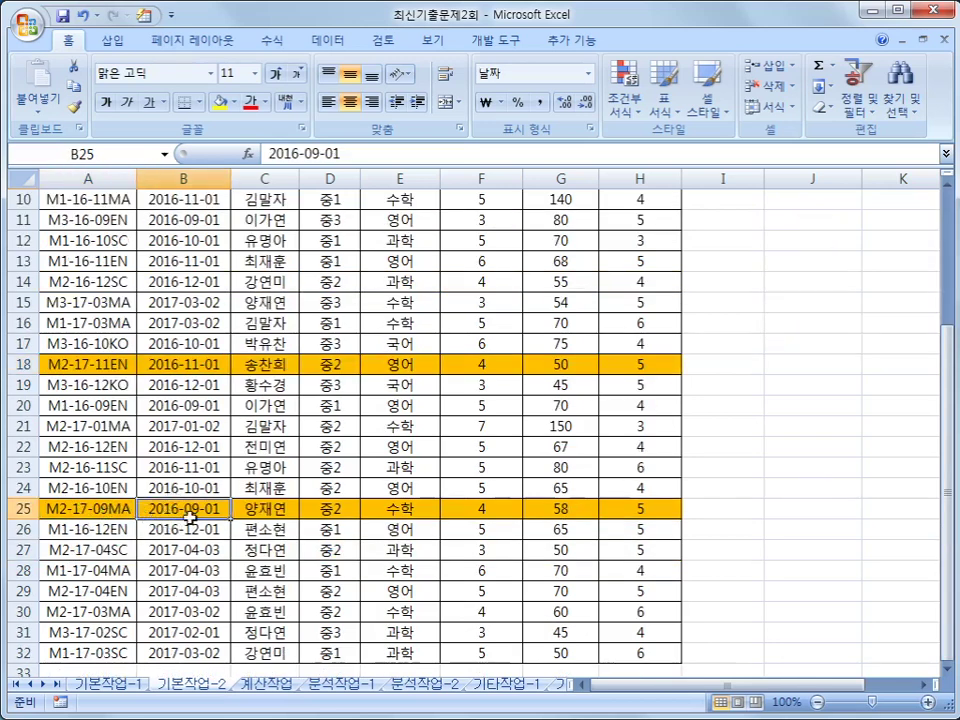
pyautogui.click(95, 512)
pyautogui.scroll(3, 95, 514)
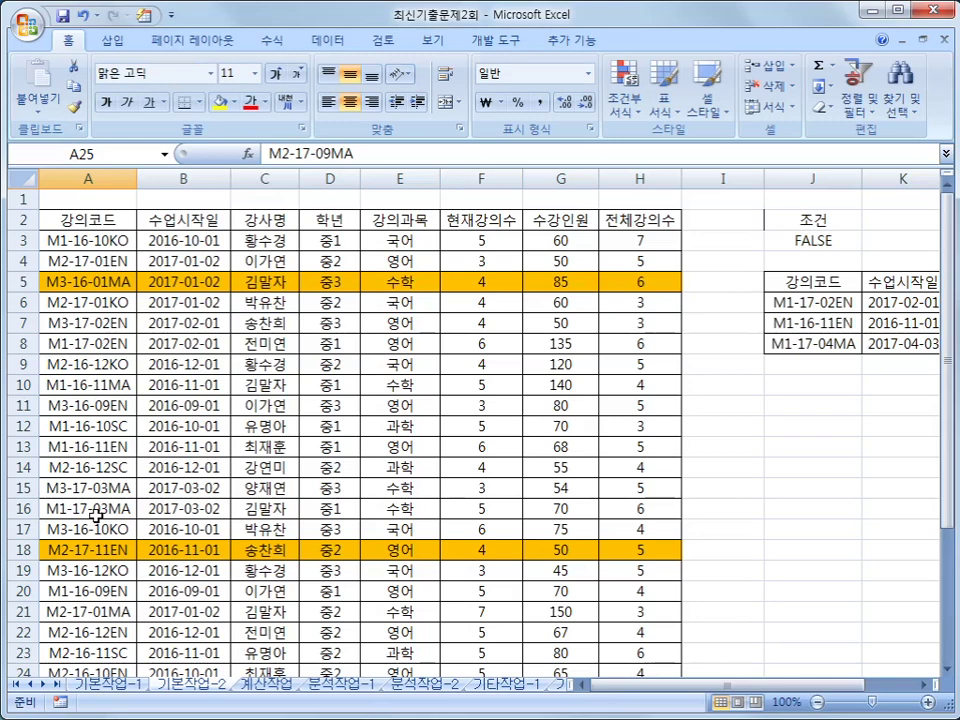
pyautogui.click(100, 686)
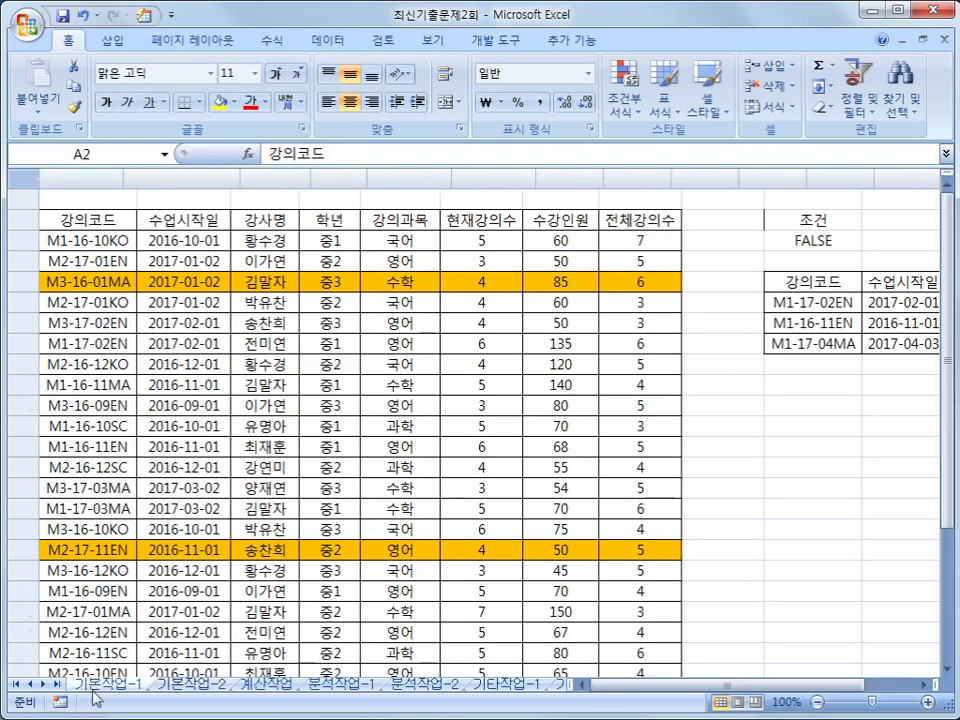
pyautogui.click(179, 688)
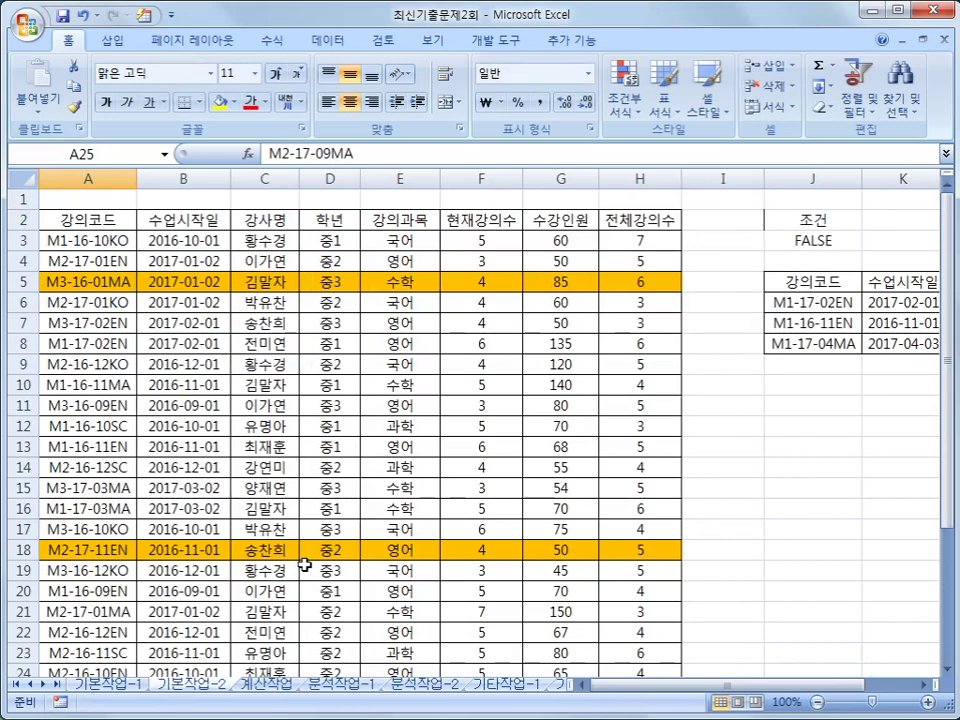
# - Switch to the 계산작업 sheet and examine the 코드, 강의코드 and 수업시작일 columns of 표1
pyautogui.click(272, 686)
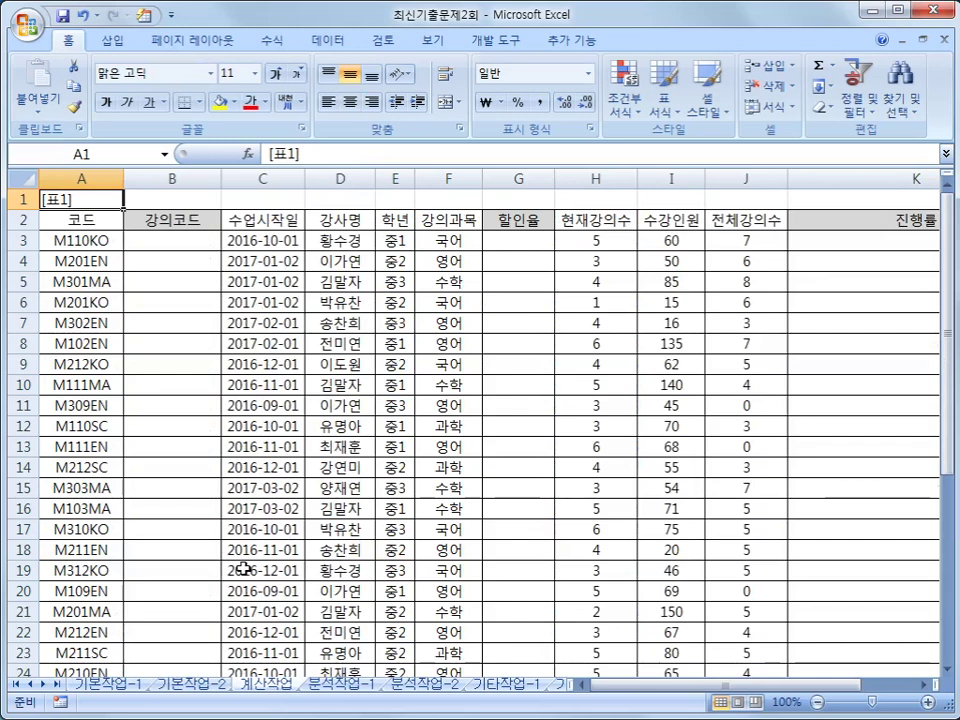
pyautogui.click(197, 234)
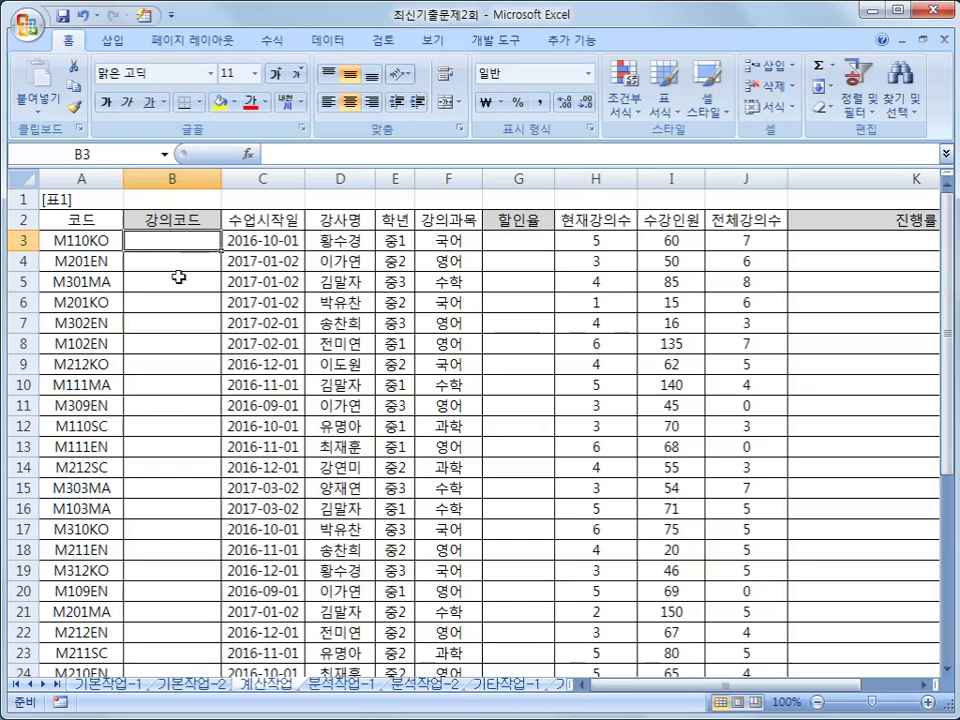
pyautogui.click(89, 220)
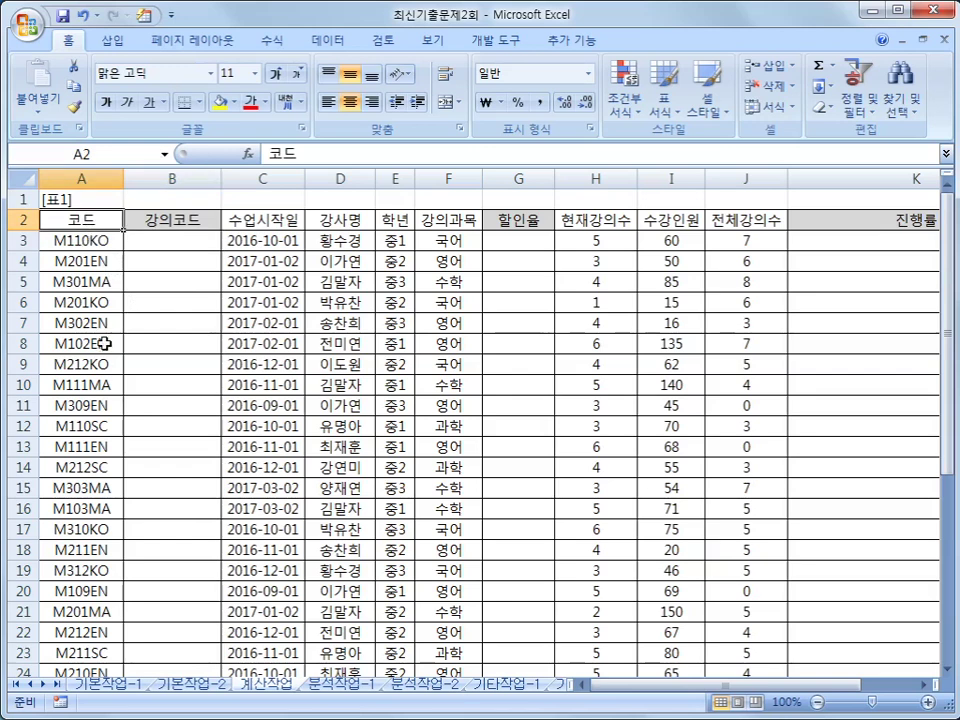
pyautogui.click(289, 218)
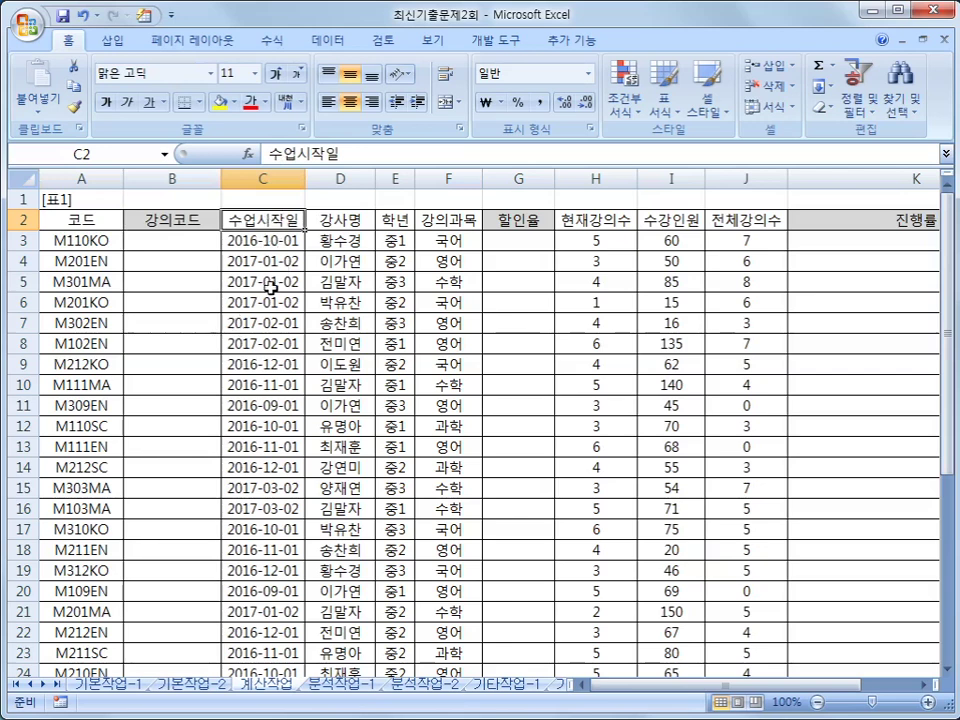
pyautogui.click(165, 234)
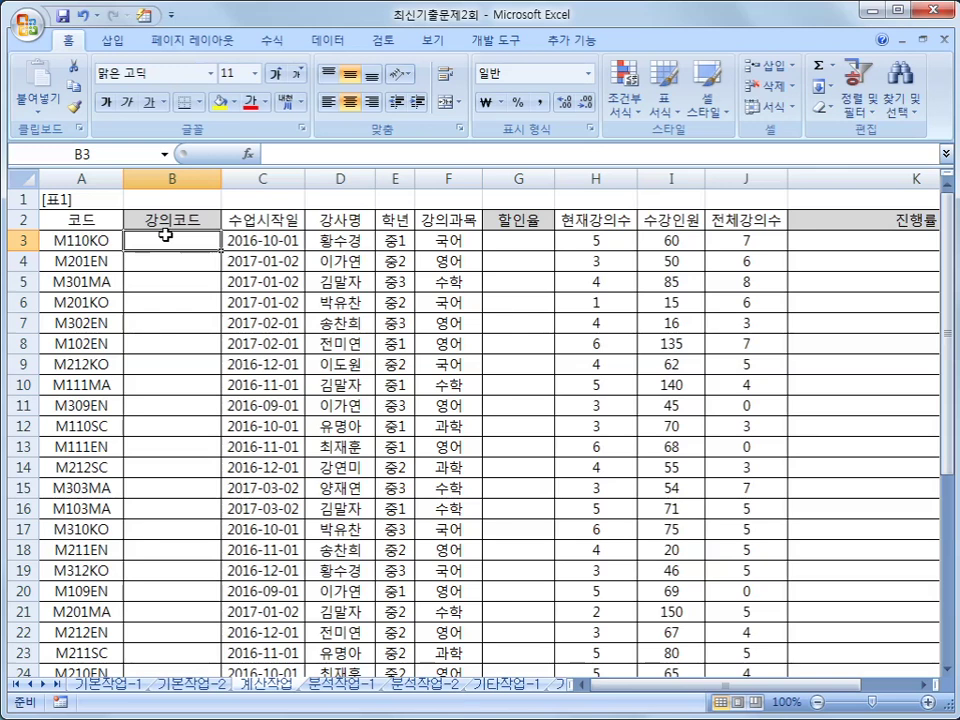
pyautogui.click(94, 242)
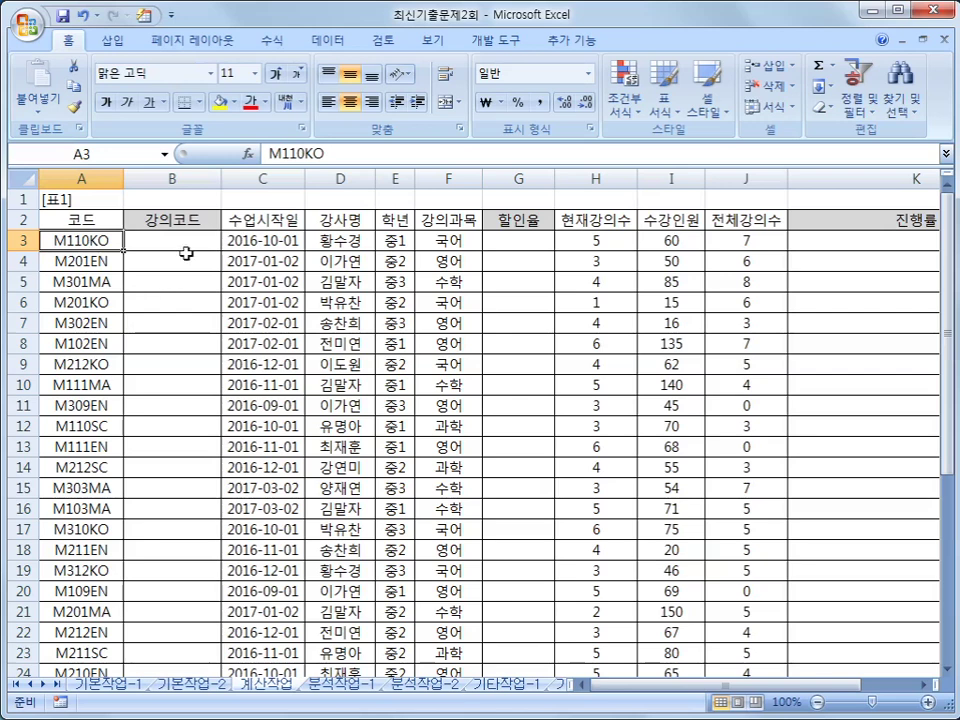
pyautogui.click(285, 243)
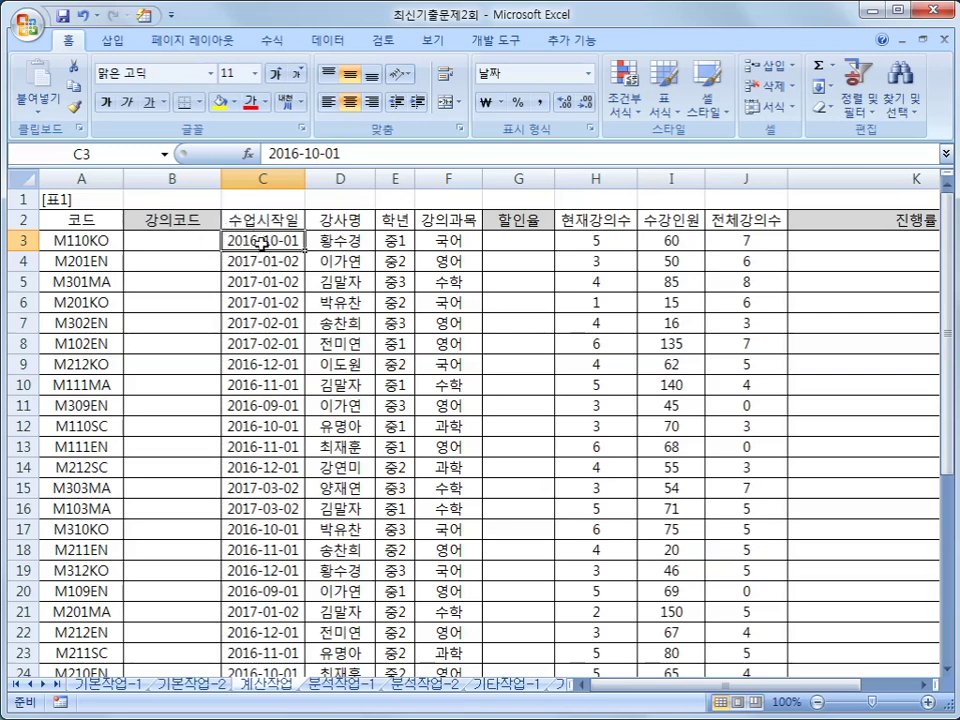
pyautogui.moveTo(252, 224)
pyautogui.mouseDown()
pyautogui.moveTo(216, 240)
pyautogui.moveTo(264, 252)
pyautogui.mouseUp()
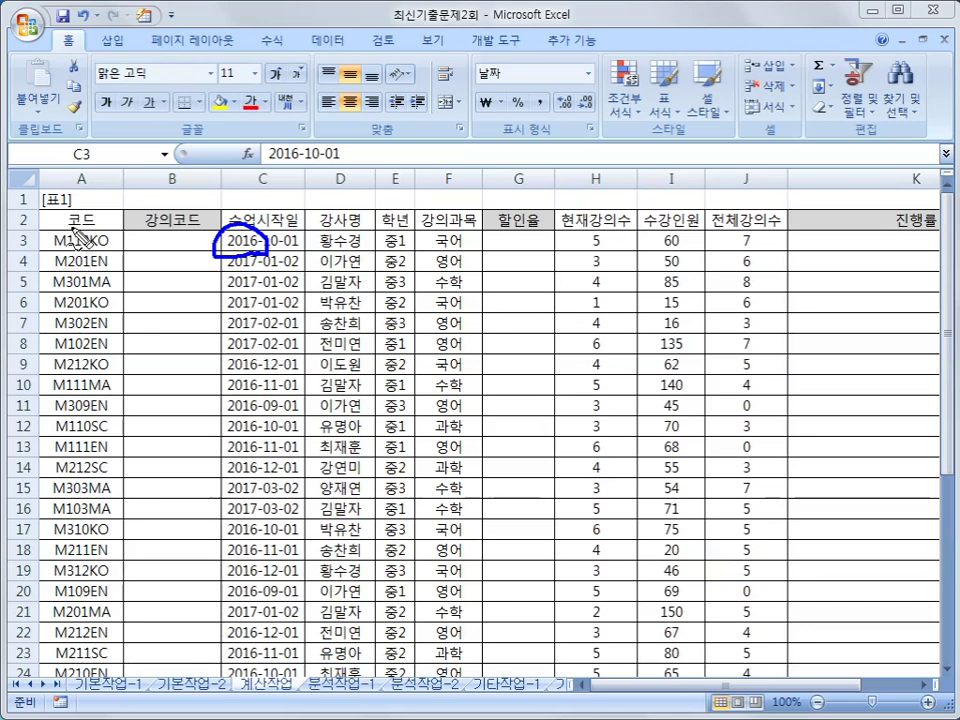
pyautogui.moveTo(70, 233)
pyautogui.mouseDown()
pyautogui.moveTo(113, 222)
pyautogui.moveTo(95, 202)
pyautogui.mouseUp()
pyautogui.moveTo(252, 238)
pyautogui.mouseDown()
pyautogui.moveTo(232, 256)
pyautogui.moveTo(266, 252)
pyautogui.mouseUp()
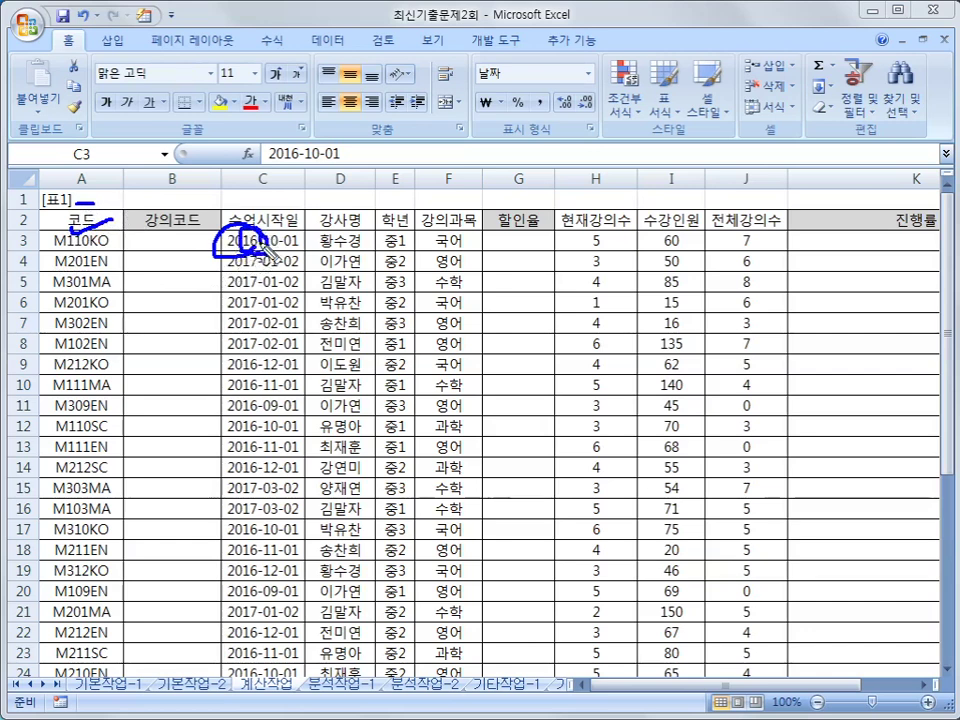
pyautogui.moveTo(106, 185)
pyautogui.mouseDown()
pyautogui.moveTo(104, 201)
pyautogui.moveTo(150, 186)
pyautogui.mouseUp()
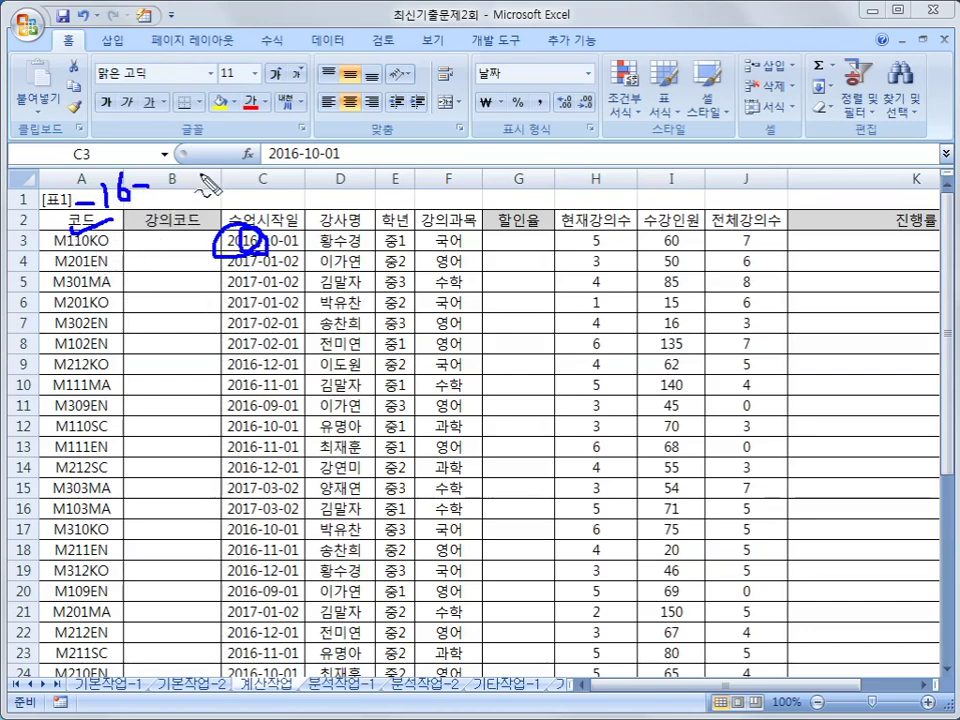
pyautogui.moveTo(65, 205)
pyautogui.mouseDown()
pyautogui.moveTo(78, 233)
pyautogui.moveTo(160, 204)
pyautogui.mouseUp()
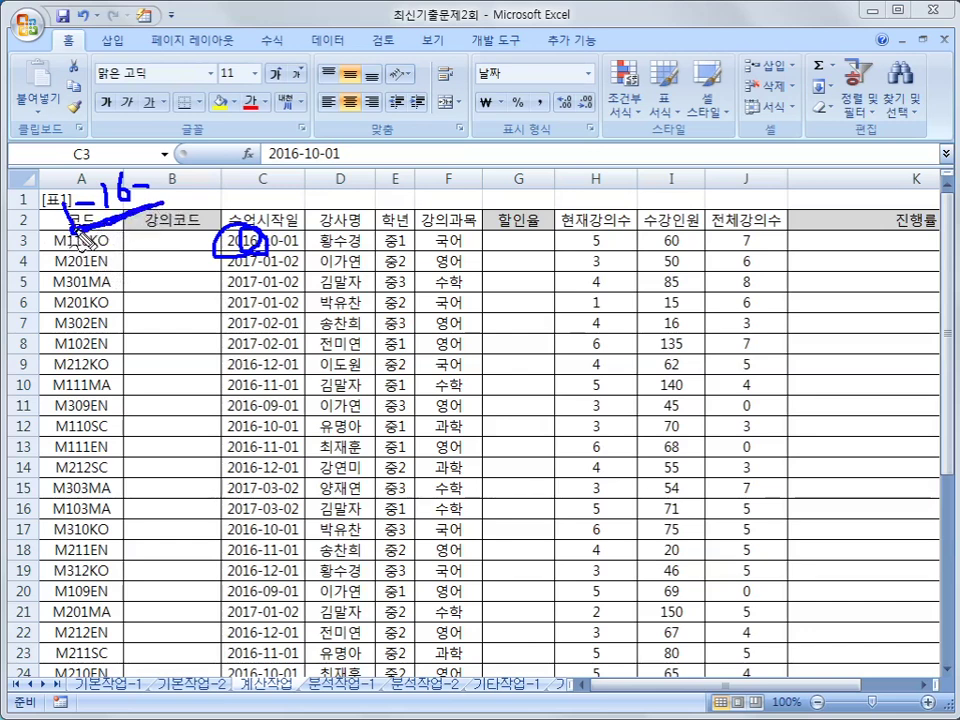
pyautogui.moveTo(162, 318)
pyautogui.mouseDown()
pyautogui.moveTo(165, 338)
pyautogui.moveTo(189, 326)
pyautogui.moveTo(191, 338)
pyautogui.moveTo(258, 324)
pyautogui.moveTo(294, 336)
pyautogui.moveTo(346, 323)
pyautogui.mouseUp()
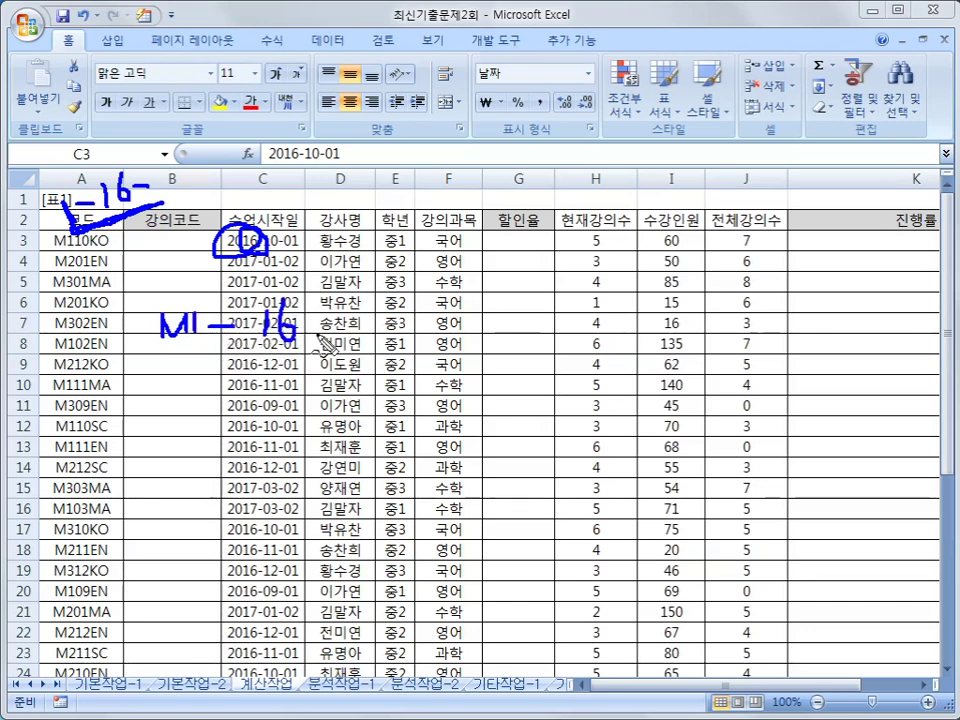
pyautogui.moveTo(391, 319)
pyautogui.mouseDown()
pyautogui.moveTo(392, 346)
pyautogui.moveTo(440, 347)
pyautogui.moveTo(433, 339)
pyautogui.moveTo(444, 332)
pyautogui.moveTo(467, 352)
pyautogui.moveTo(520, 342)
pyautogui.mouseUp()
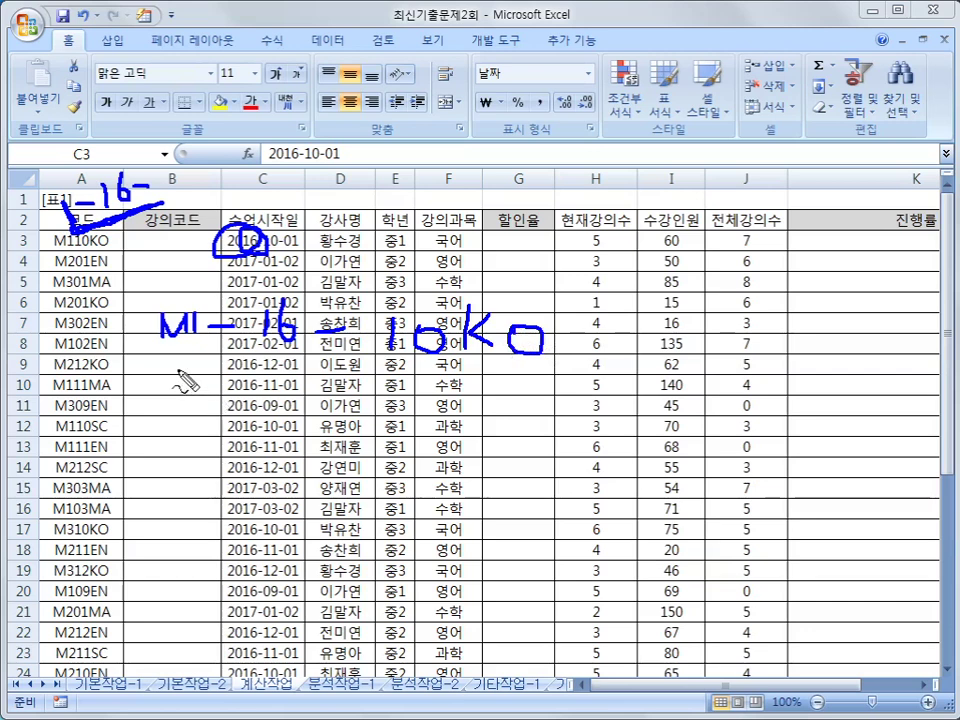
pyautogui.moveTo(147, 351); pyautogui.dragTo(208, 350)
pyautogui.moveTo(150, 350); pyautogui.dragTo(206, 325)
pyautogui.moveTo(209, 280)
pyautogui.mouseDown()
pyautogui.moveTo(211, 299)
pyautogui.moveTo(330, 280)
pyautogui.moveTo(368, 320)
pyautogui.moveTo(300, 362)
pyautogui.moveTo(283, 296)
pyautogui.mouseUp()
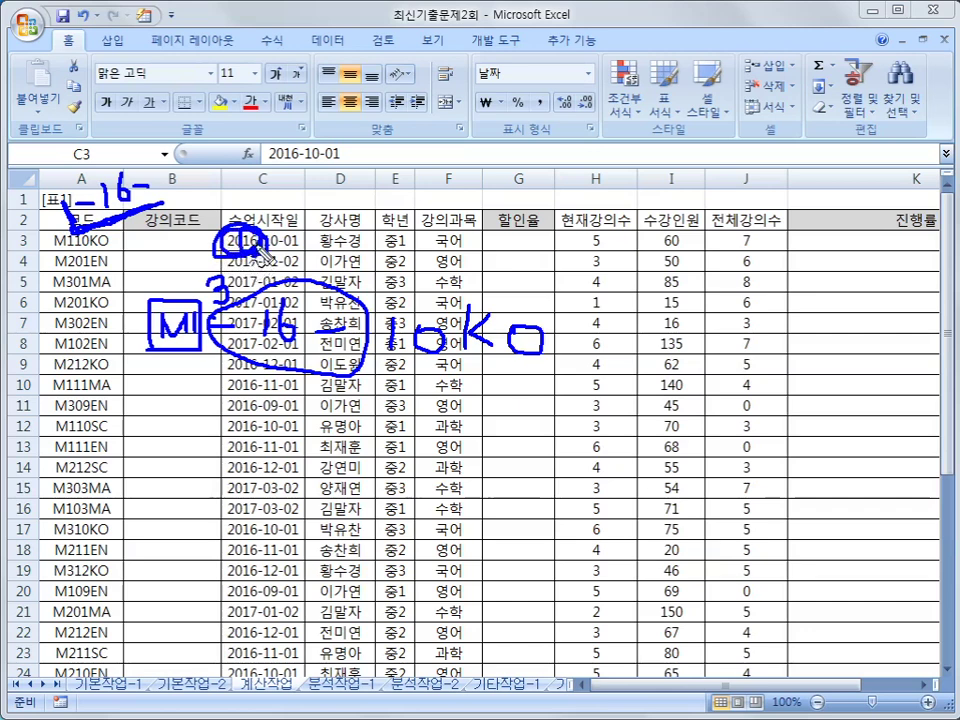
pyautogui.moveTo(297, 141)
pyautogui.mouseDown()
pyautogui.moveTo(288, 158)
pyautogui.moveTo(299, 155)
pyautogui.moveTo(297, 140)
pyautogui.mouseUp()
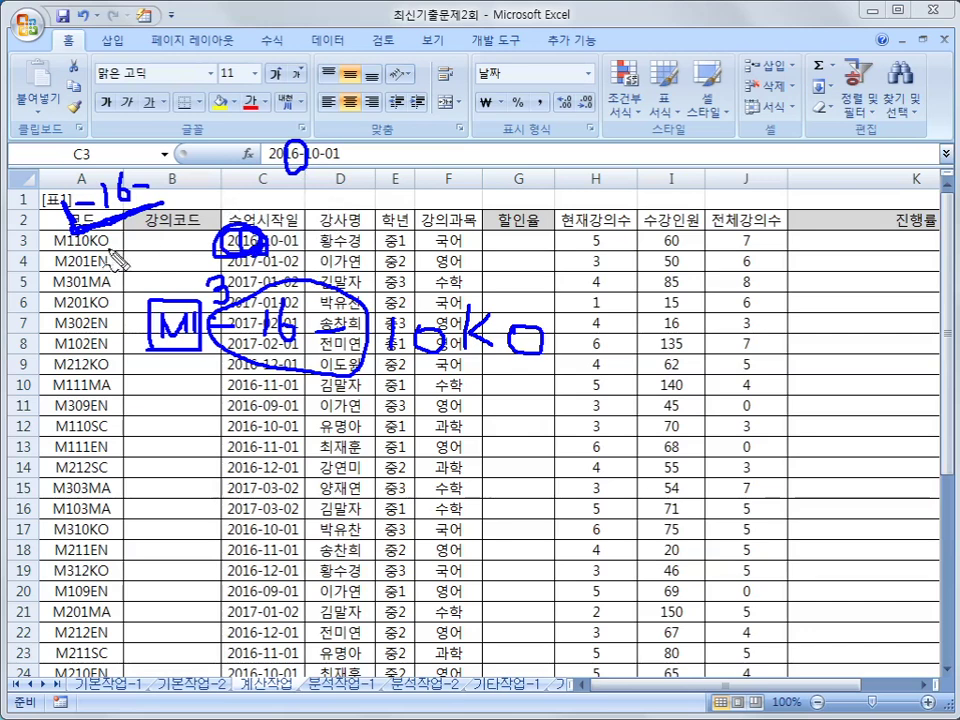
pyautogui.moveTo(52, 254); pyautogui.dragTo(112, 253)
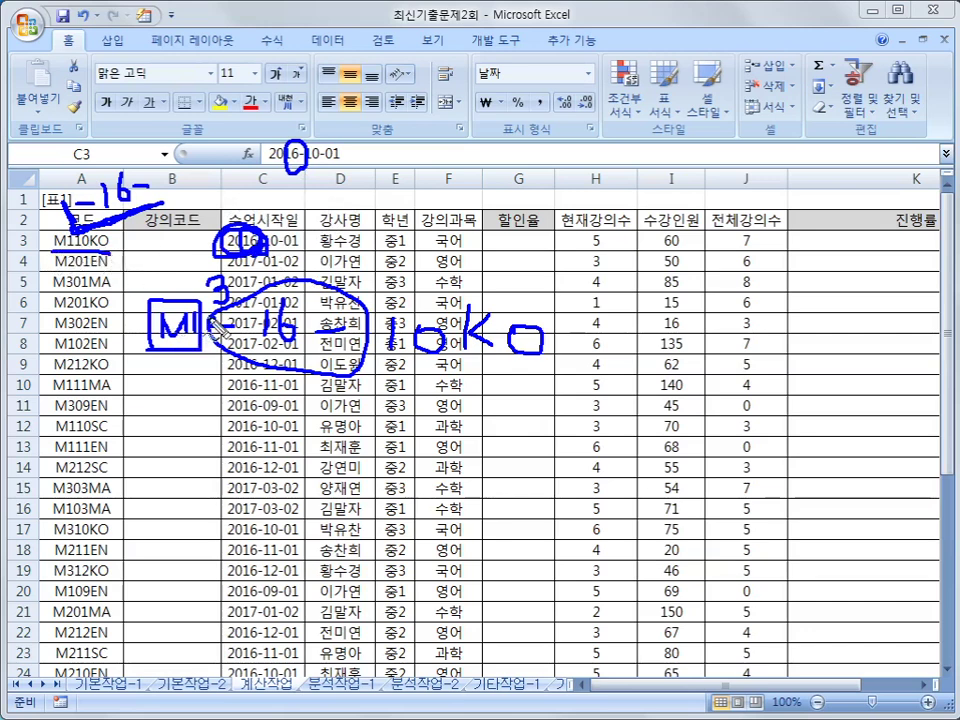
pyautogui.moveTo(218, 312); pyautogui.dragTo(226, 356)
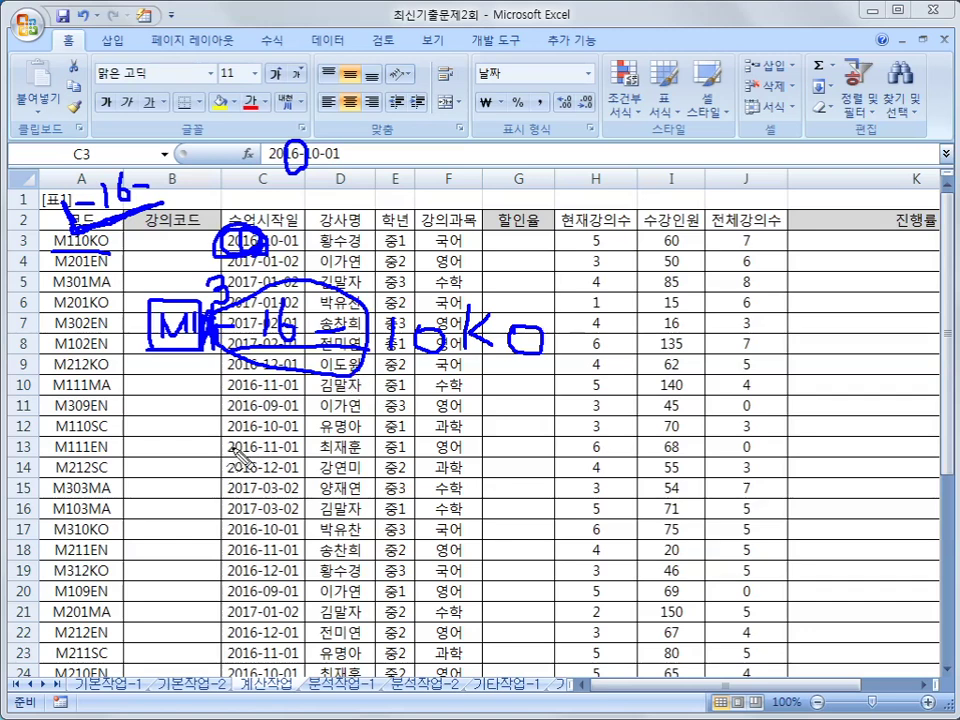
pyautogui.press('Escape')
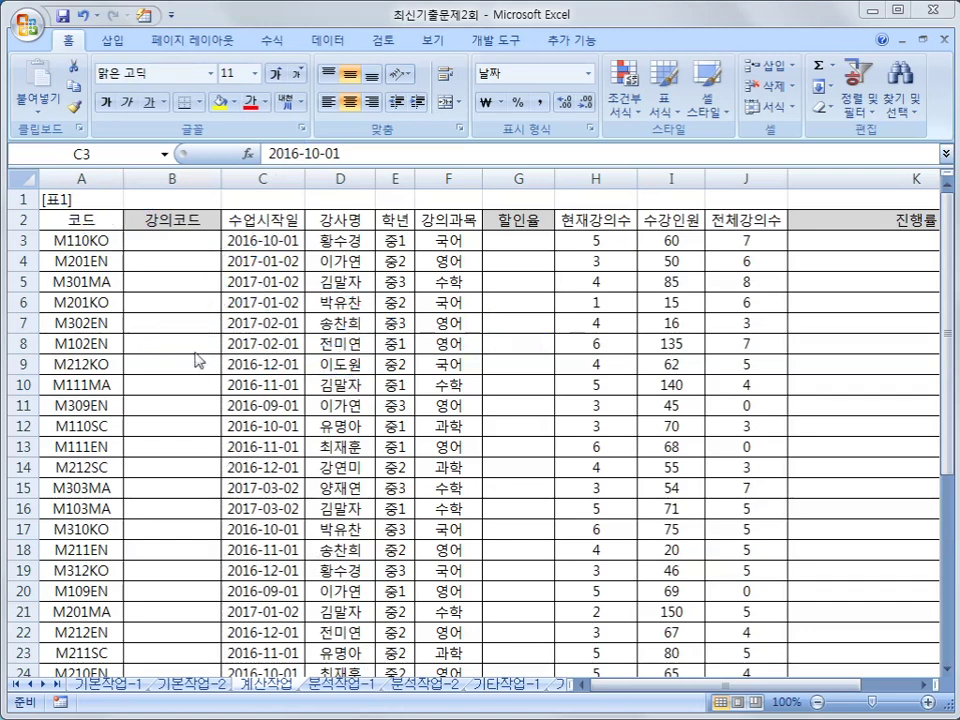
pyautogui.press('F2')
# - Enter =YEAR(C3) in the first 강의코드 cell, B3, to extract the year of the start date
pyautogui.click(177, 241)
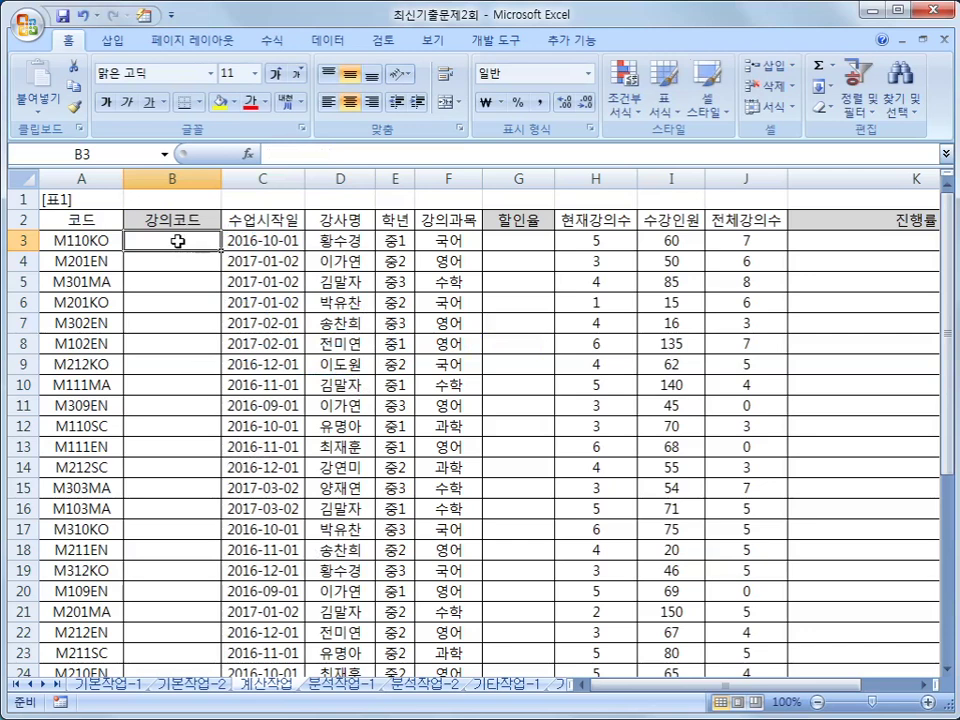
pyautogui.write('=')
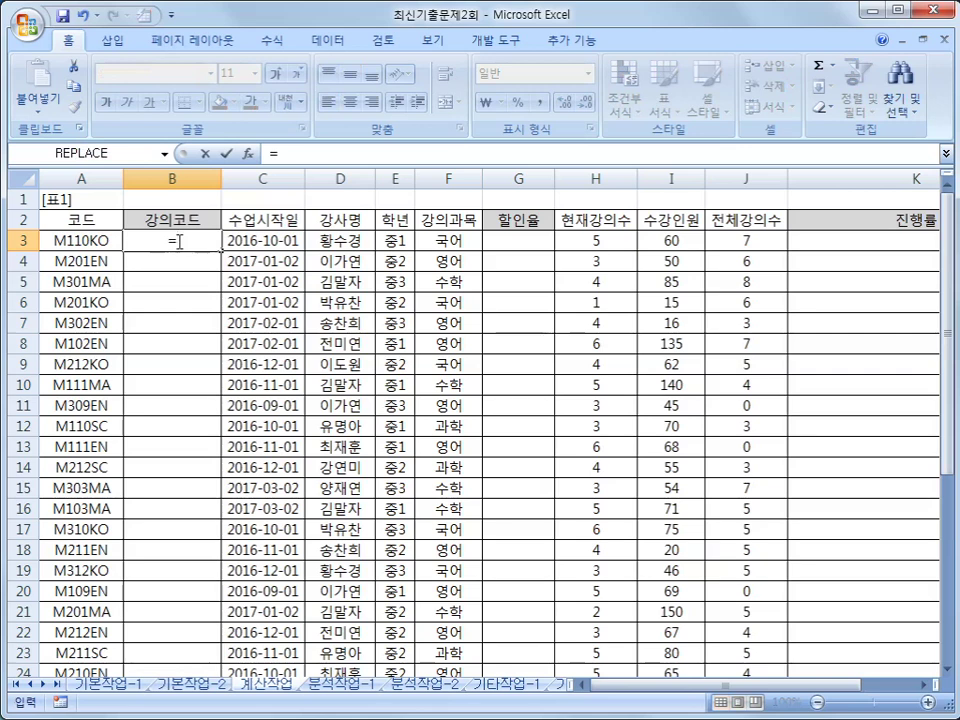
pyautogui.write('y')
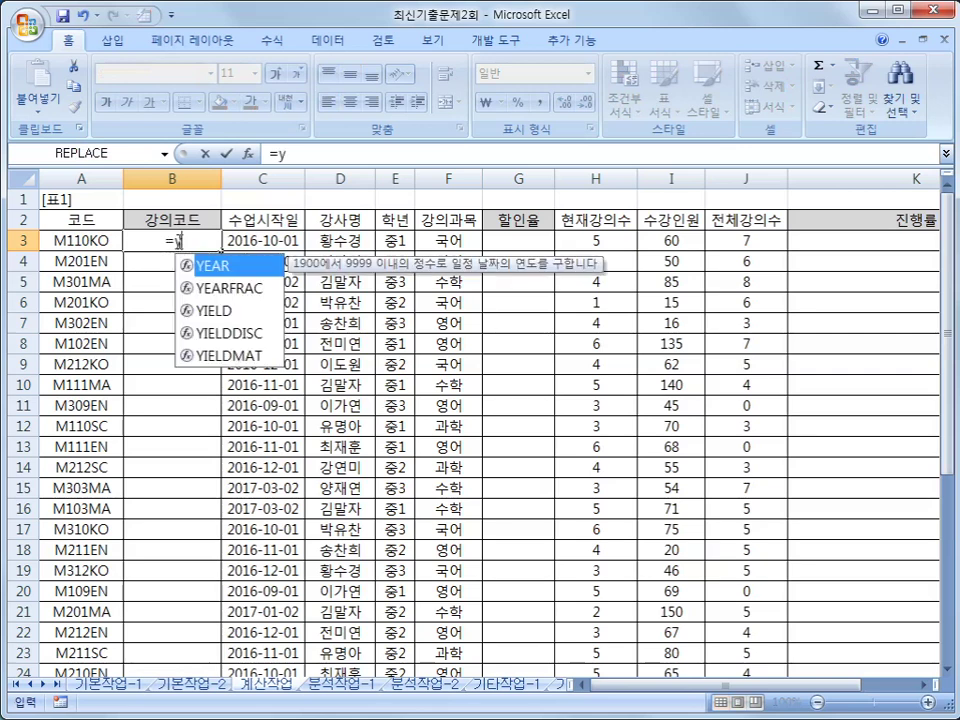
pyautogui.press('Tab')
pyautogui.click(261, 242)
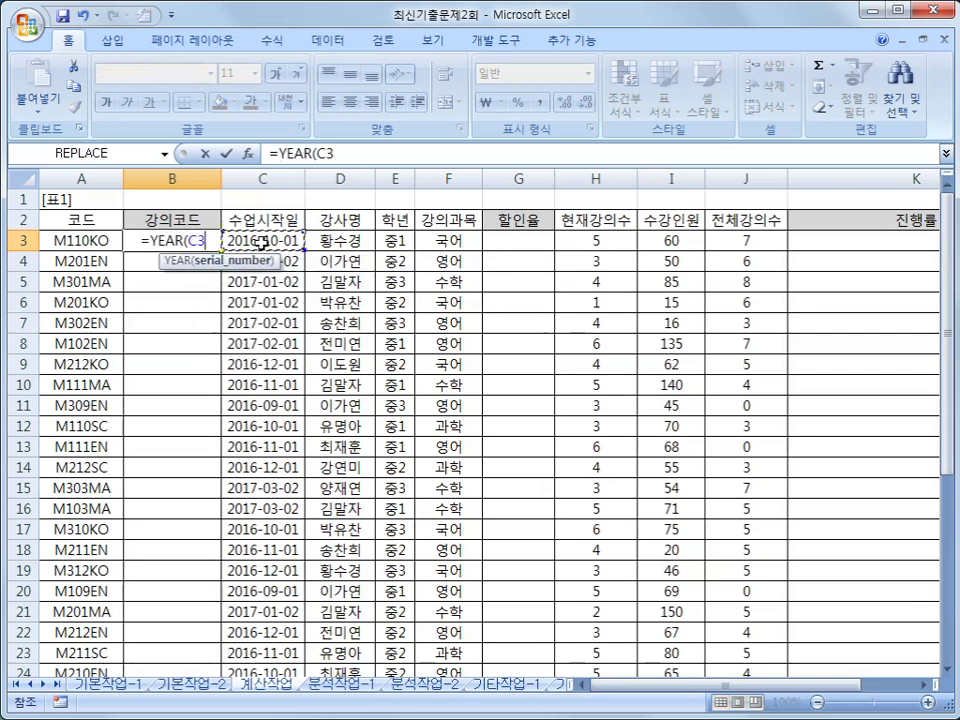
pyautogui.write(')')
pyautogui.press('Return')
pyautogui.press('Up')
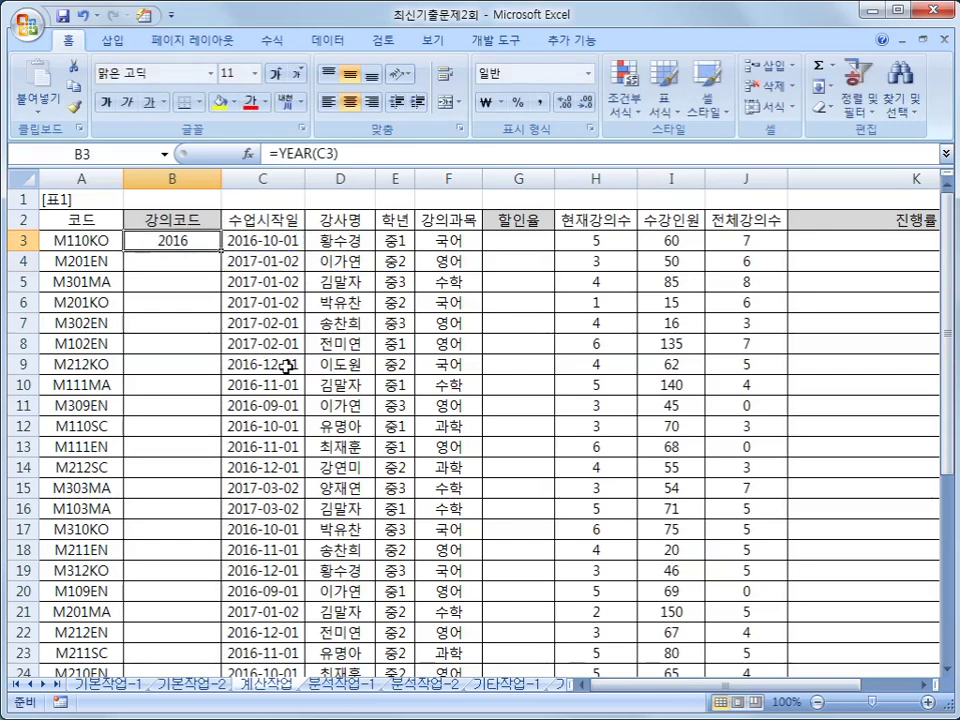
# - Wrap the year formula in B3 in RIGHT to keep its last two digits: =RIGHT(YEAR(C3),2)
pyautogui.click(277, 153)
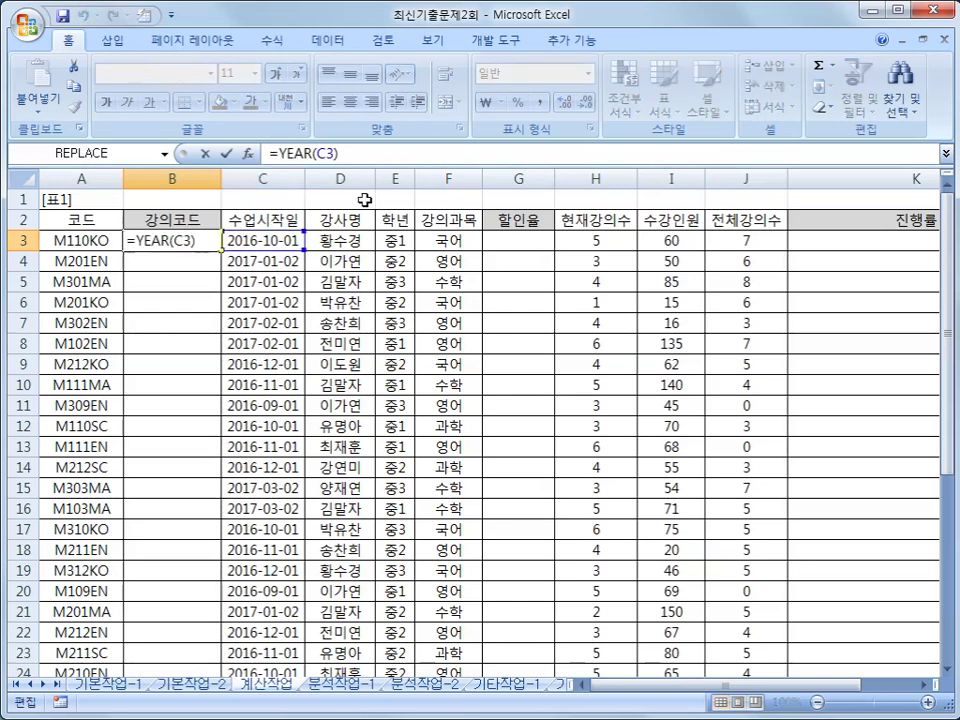
pyautogui.write('ri')
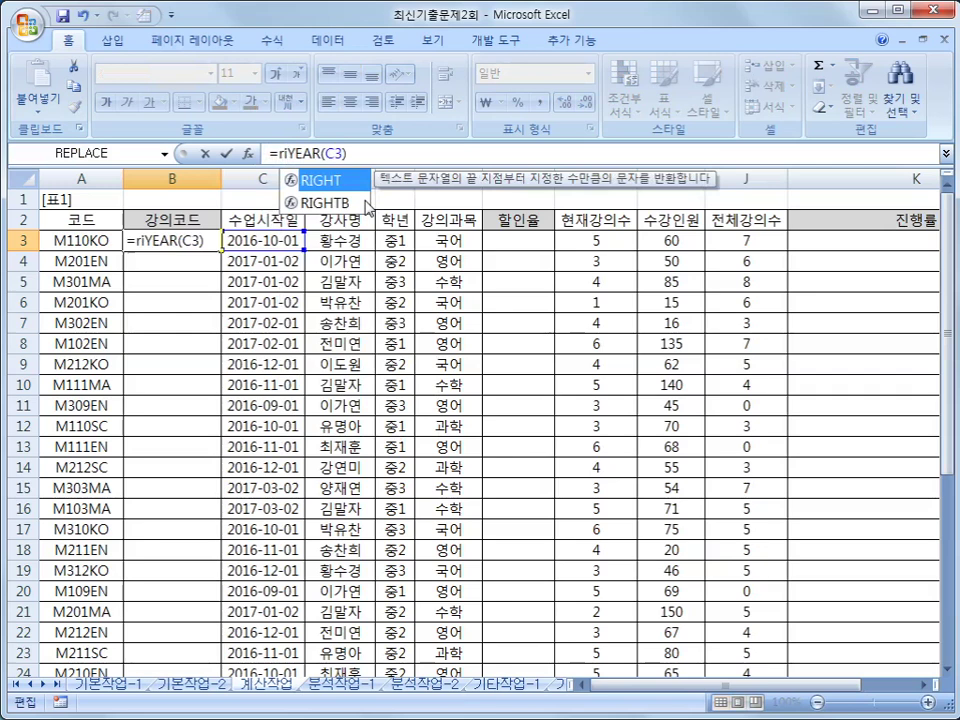
pyautogui.press('Tab')
pyautogui.press('End')
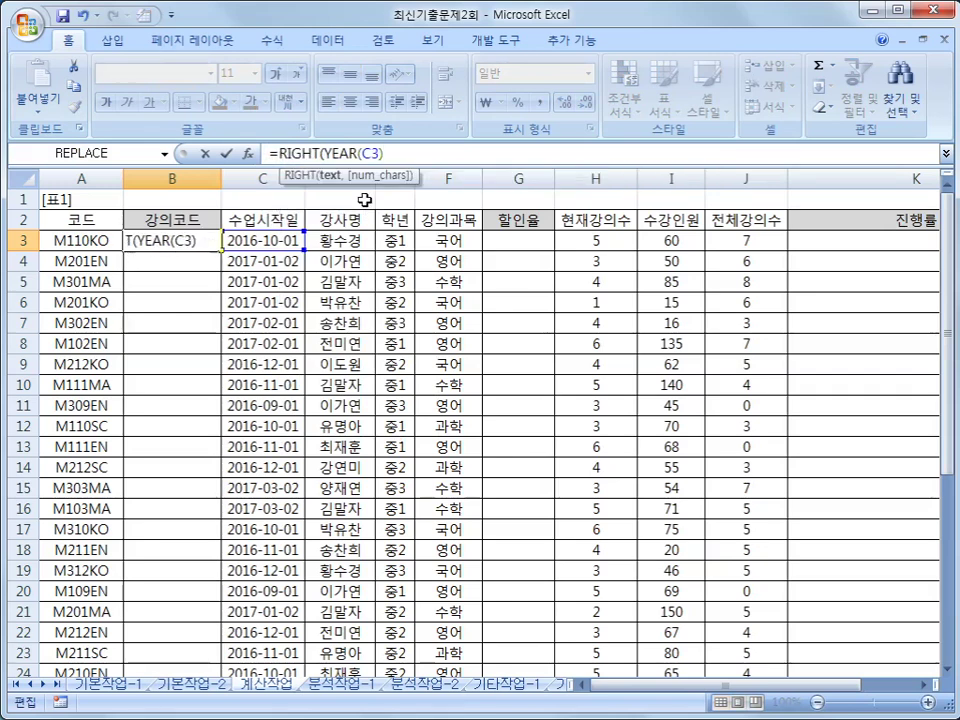
pyautogui.write(',2')
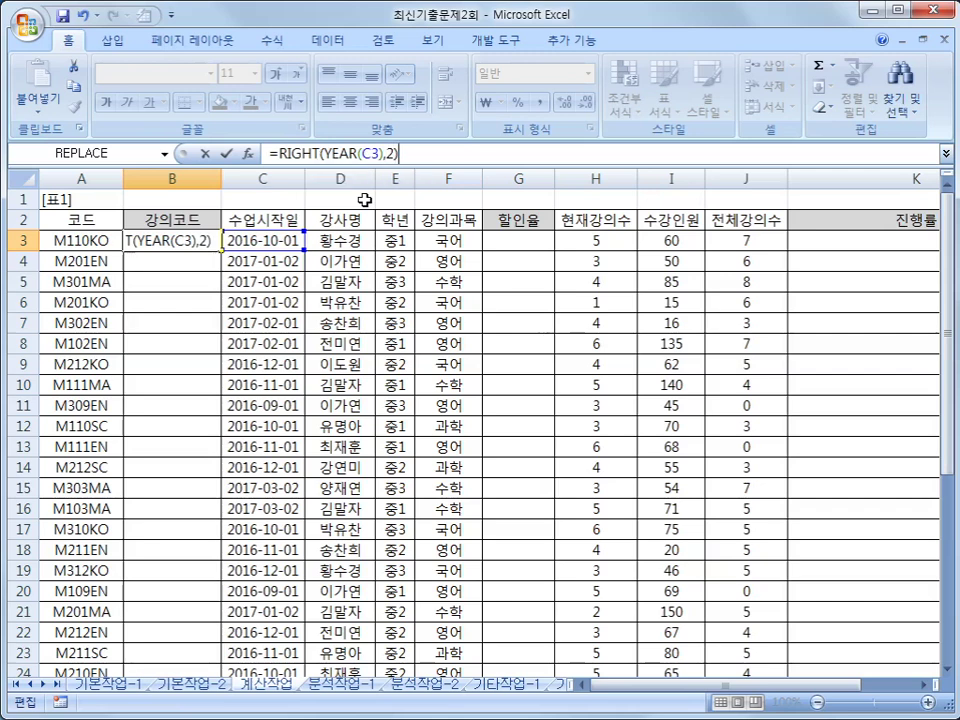
pyautogui.press('Return')
pyautogui.press('Up')
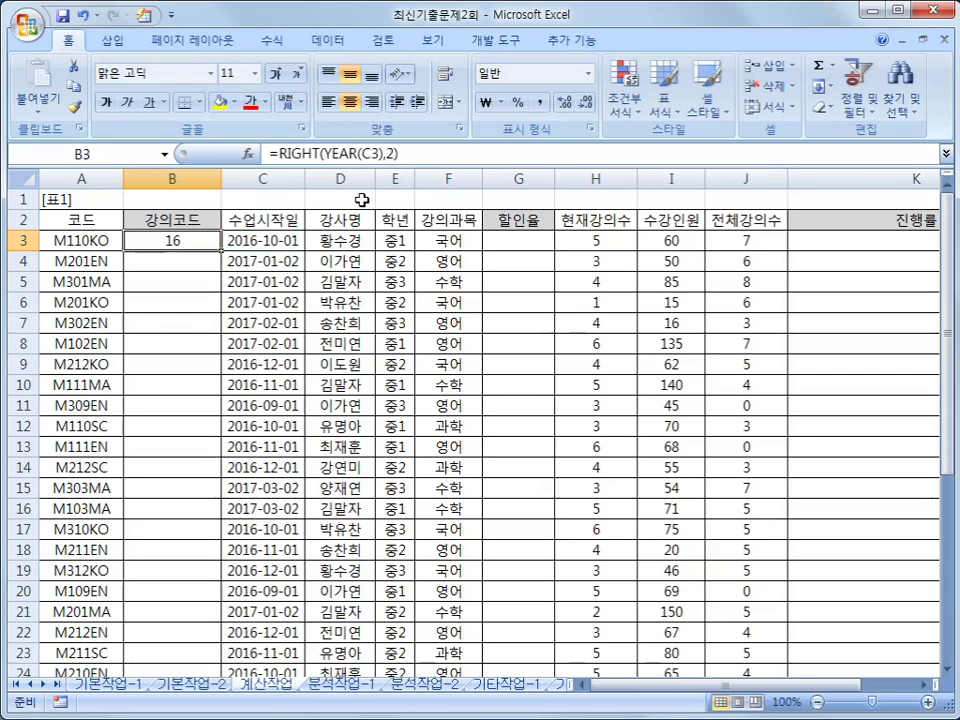
# - Join a hyphen before and after the two-digit year in B3: ="-"&RIGHT(YEAR(C3),2)&"-"
pyautogui.click(276, 153)
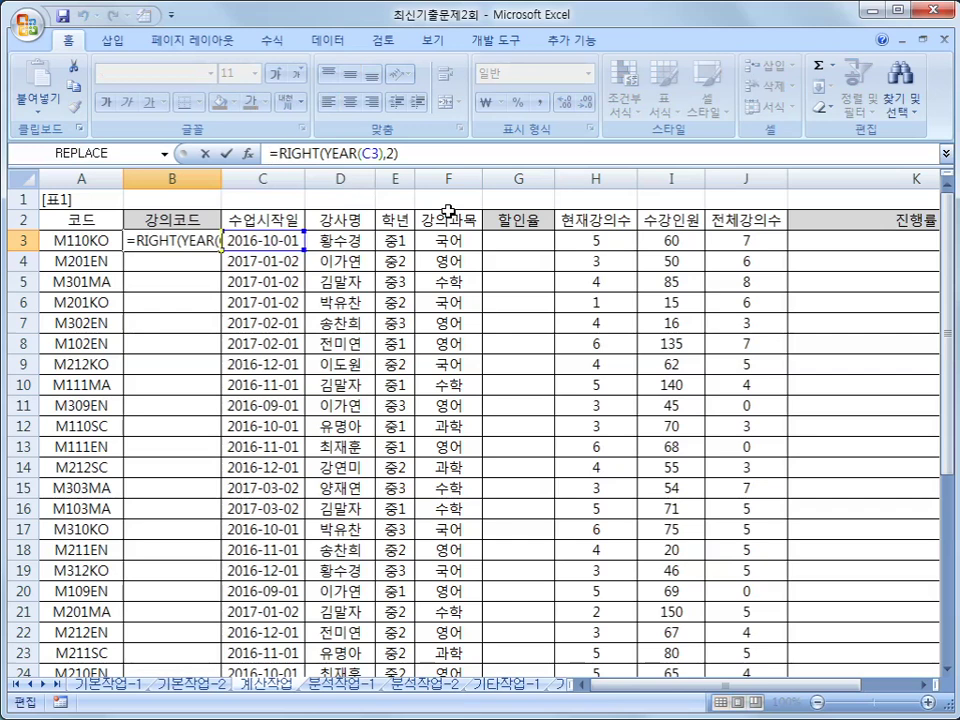
pyautogui.write('"-"')
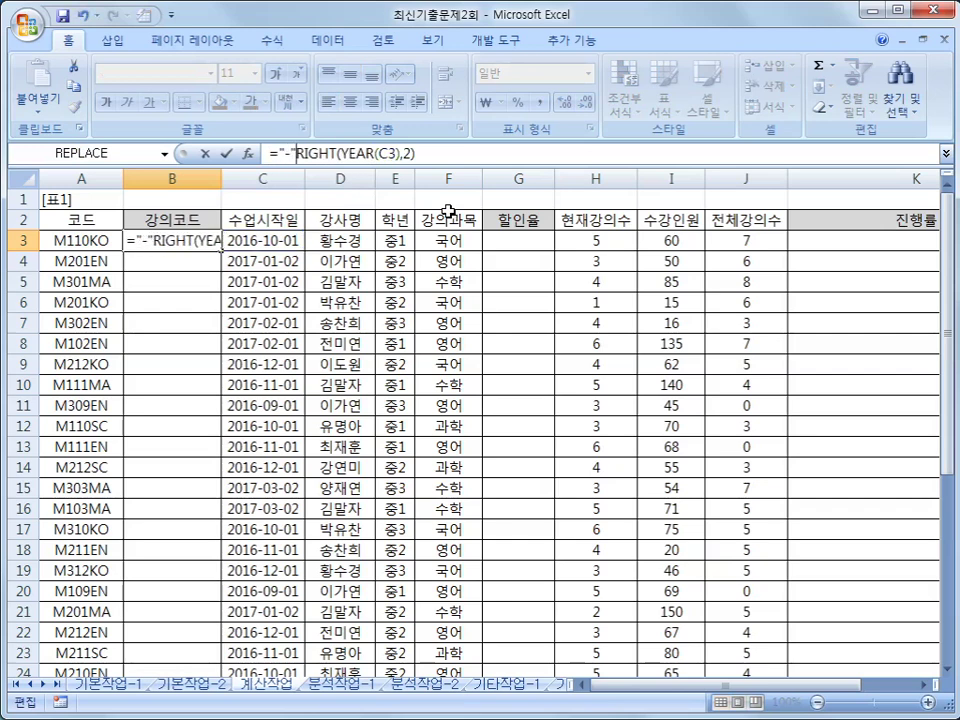
pyautogui.write('&')
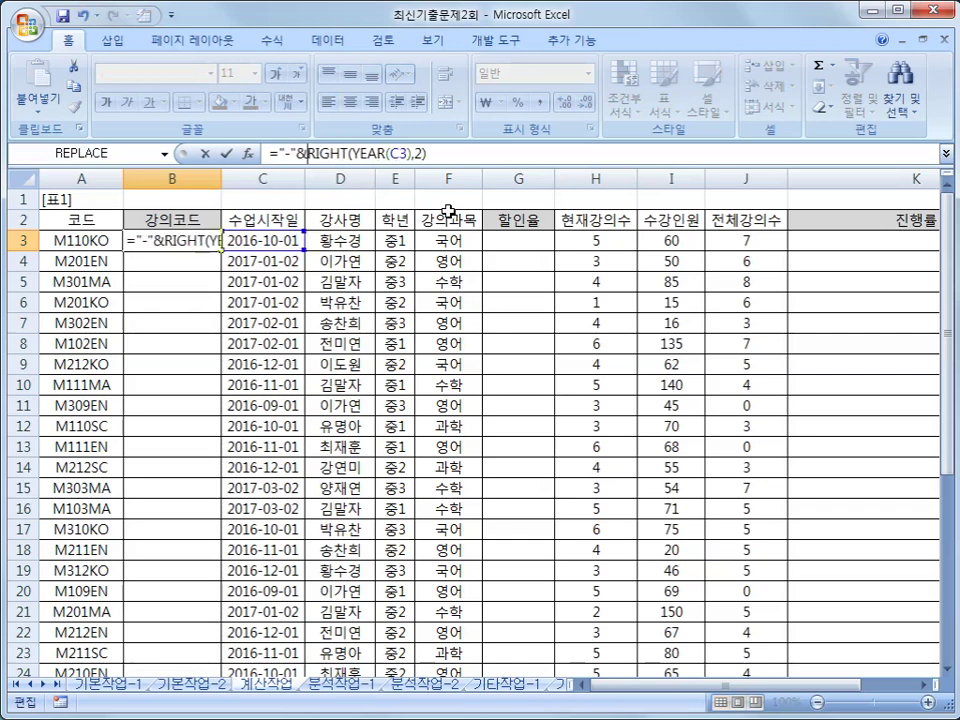
pyautogui.click(456, 154)
pyautogui.write('&"-"')
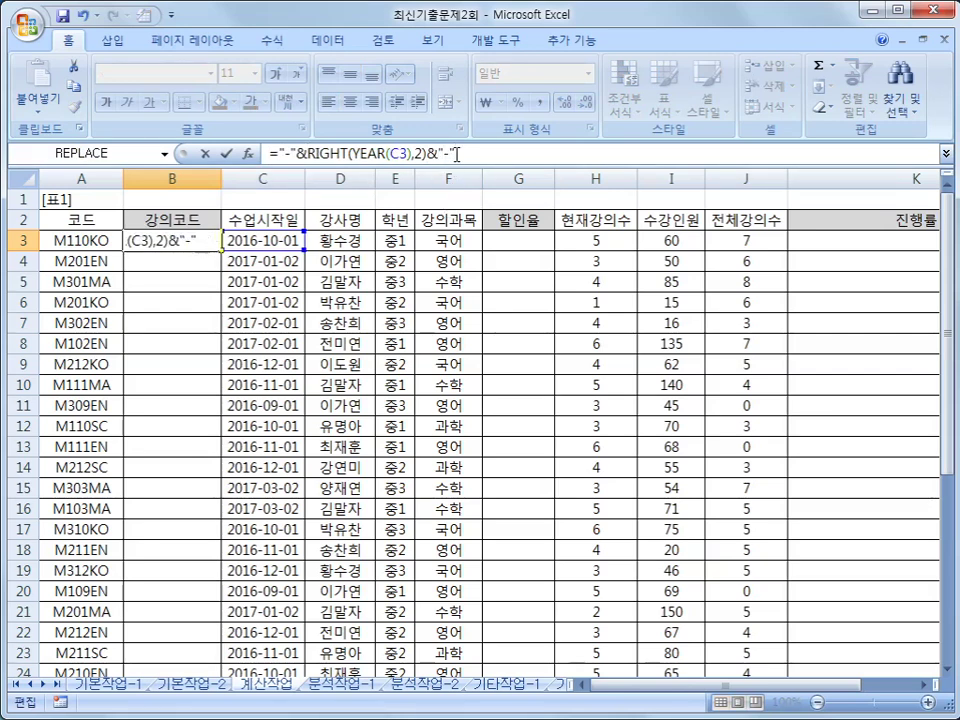
pyautogui.press('Return')
pyautogui.press('Up')
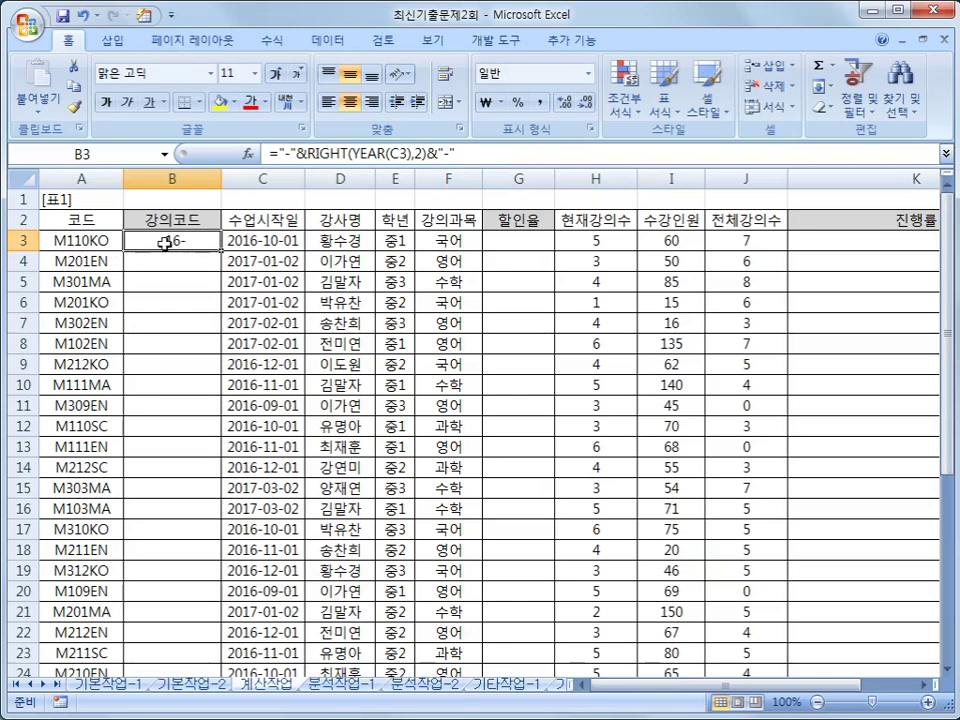
# - Cut the expression after the equals sign in B3 and insert the REPLACE text function in its place
pyautogui.moveTo(280, 153); pyautogui.dragTo(518, 162)
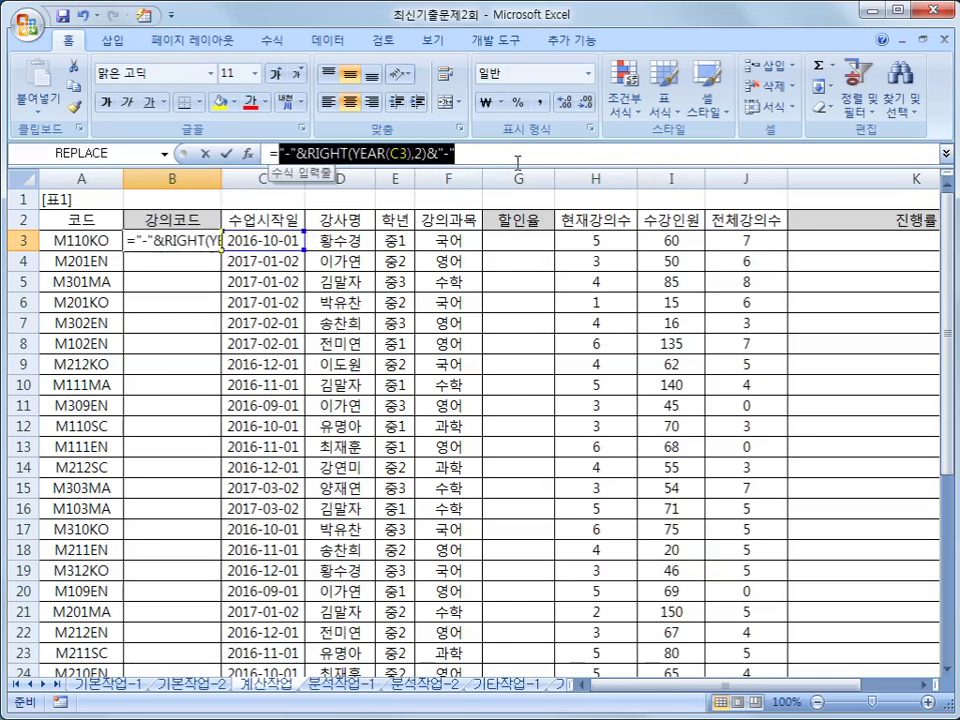
pyautogui.rightClick(433, 155)
pyautogui.click(478, 170)
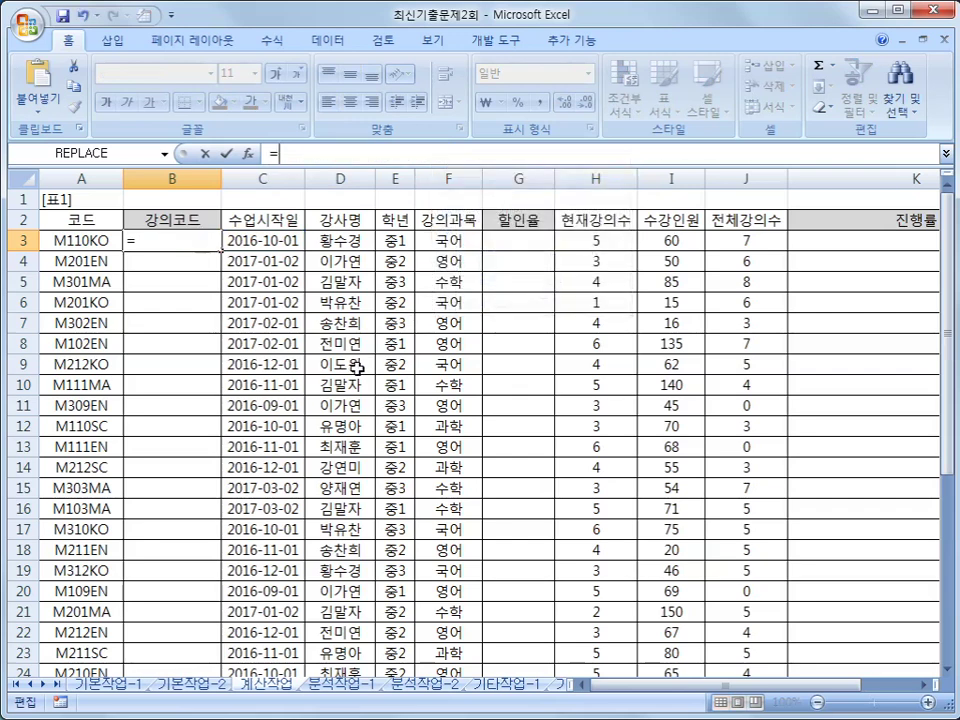
pyautogui.click(276, 46)
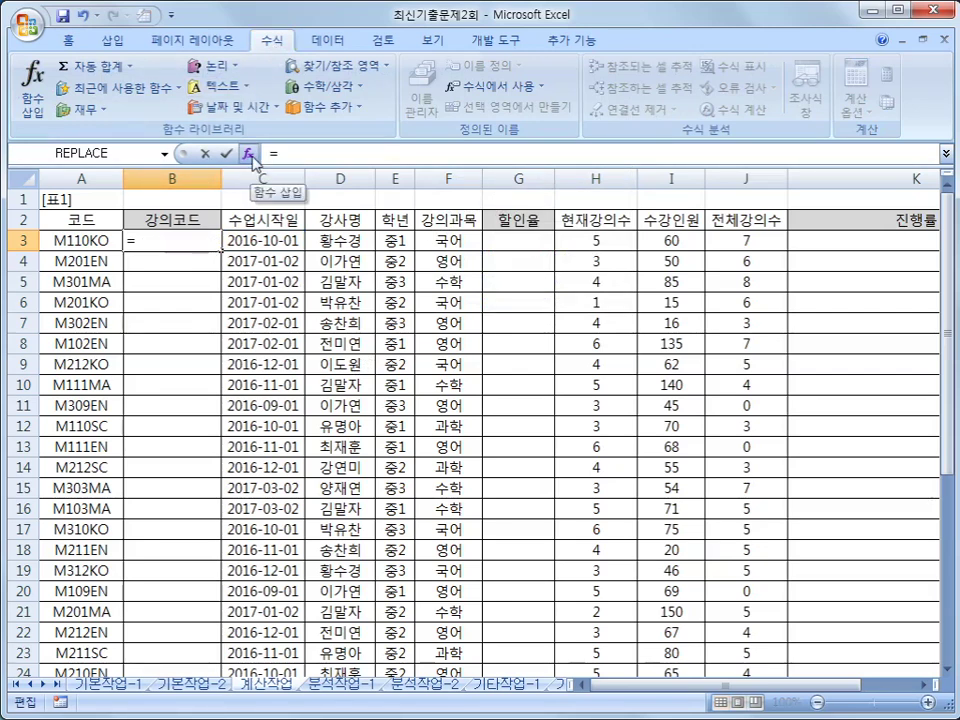
pyautogui.click(218, 86)
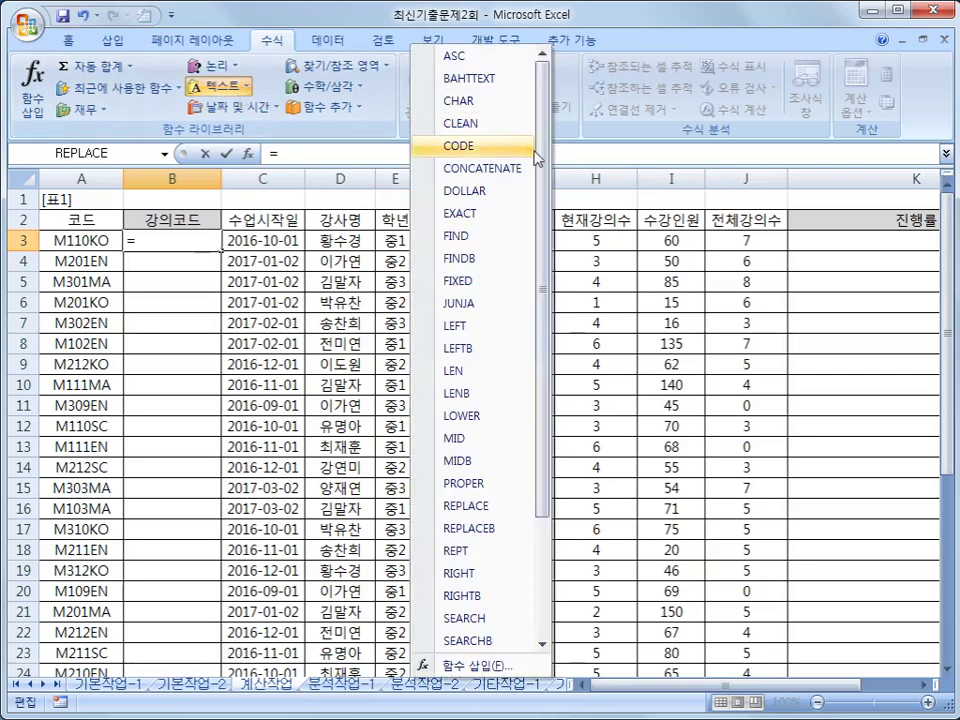
pyautogui.click(486, 507)
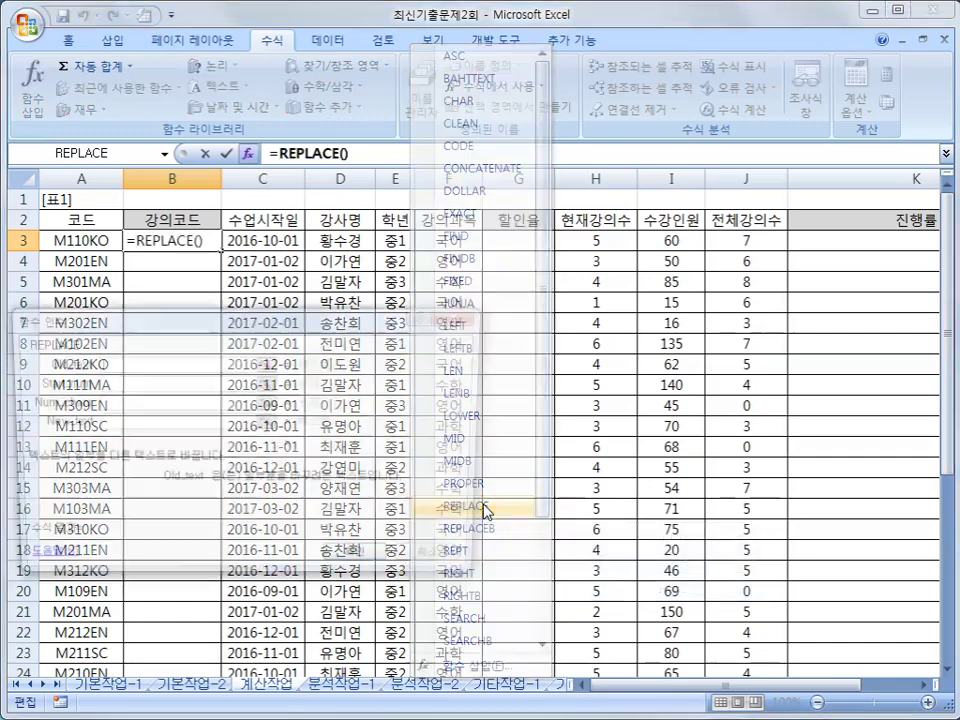
pyautogui.moveTo(360, 326); pyautogui.dragTo(628, 168)
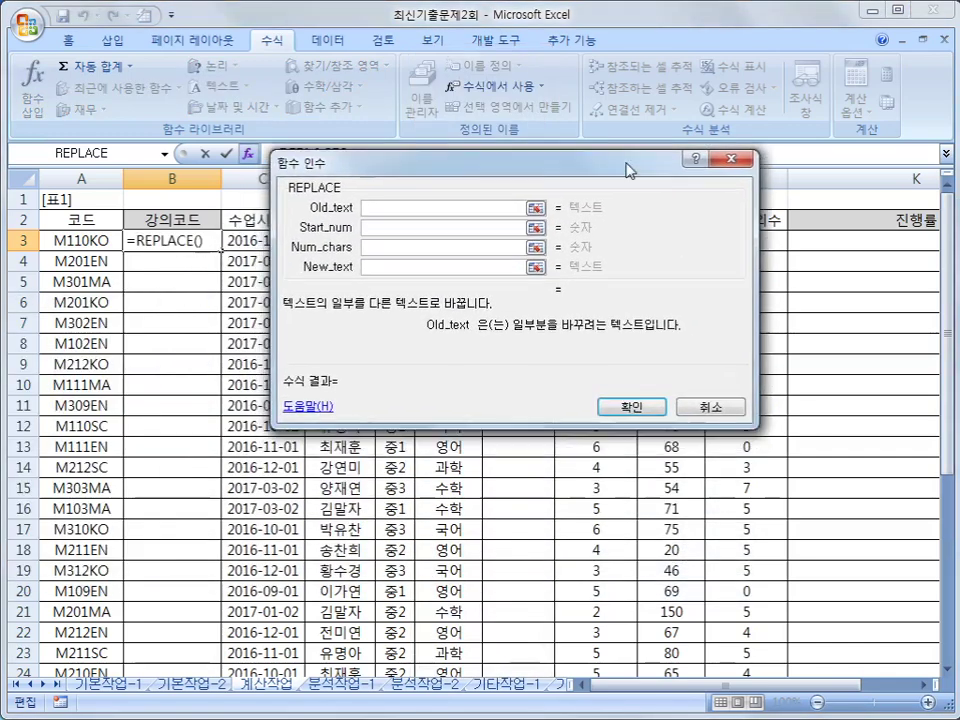
# - Set the REPLACE arguments to Old_text A3, Start_num 3 and Num_chars 0, and paste the cut expression as New_text
pyautogui.click(85, 242)
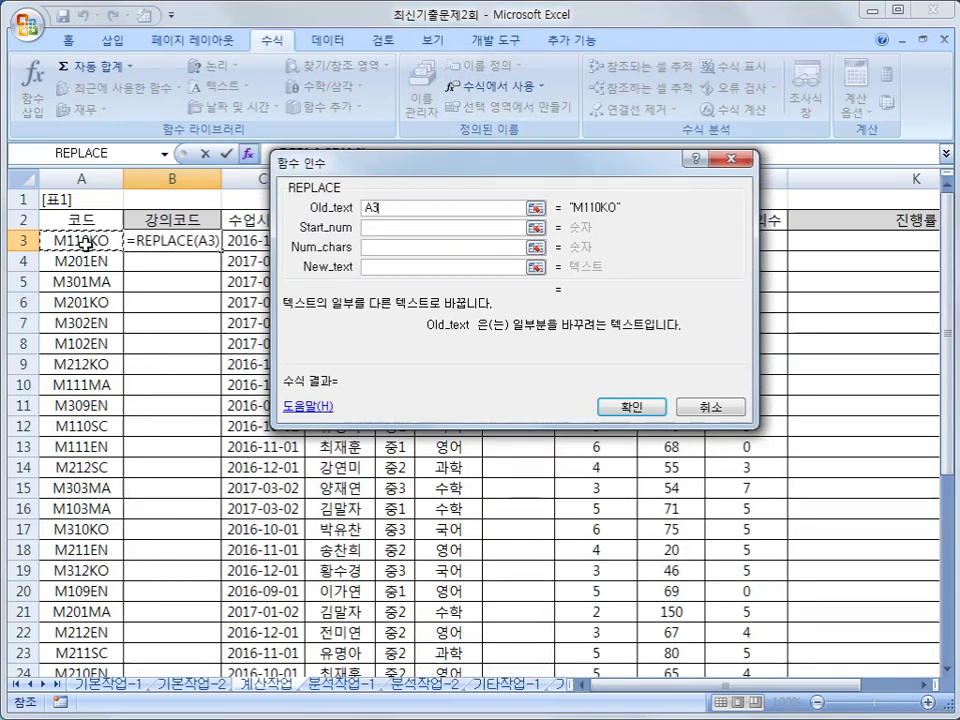
pyautogui.click(392, 228)
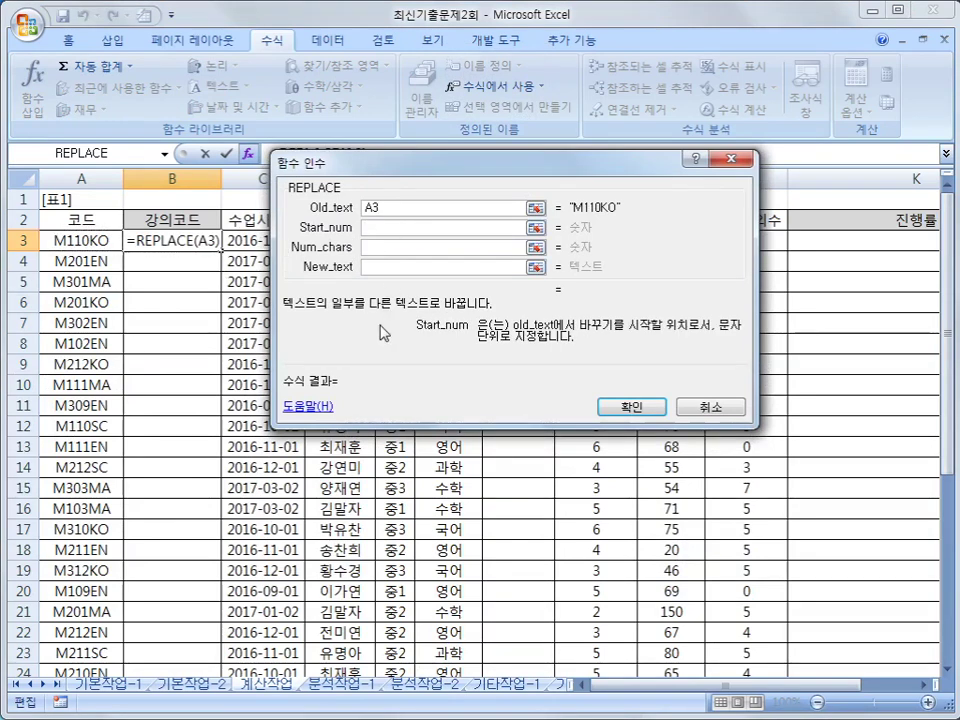
pyautogui.write('3')
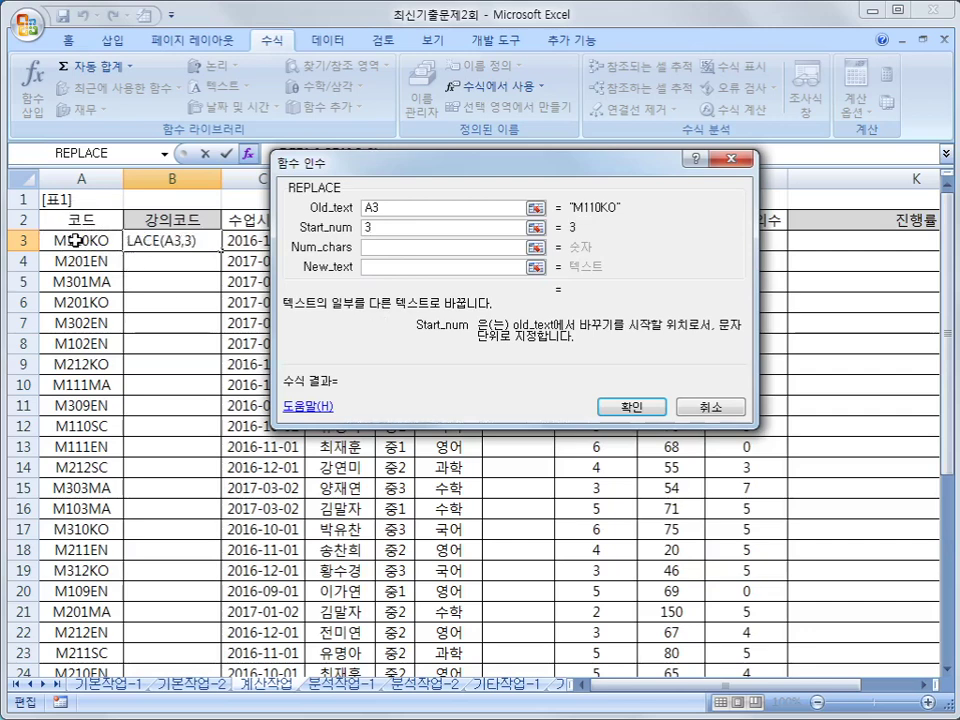
pyautogui.click(375, 248)
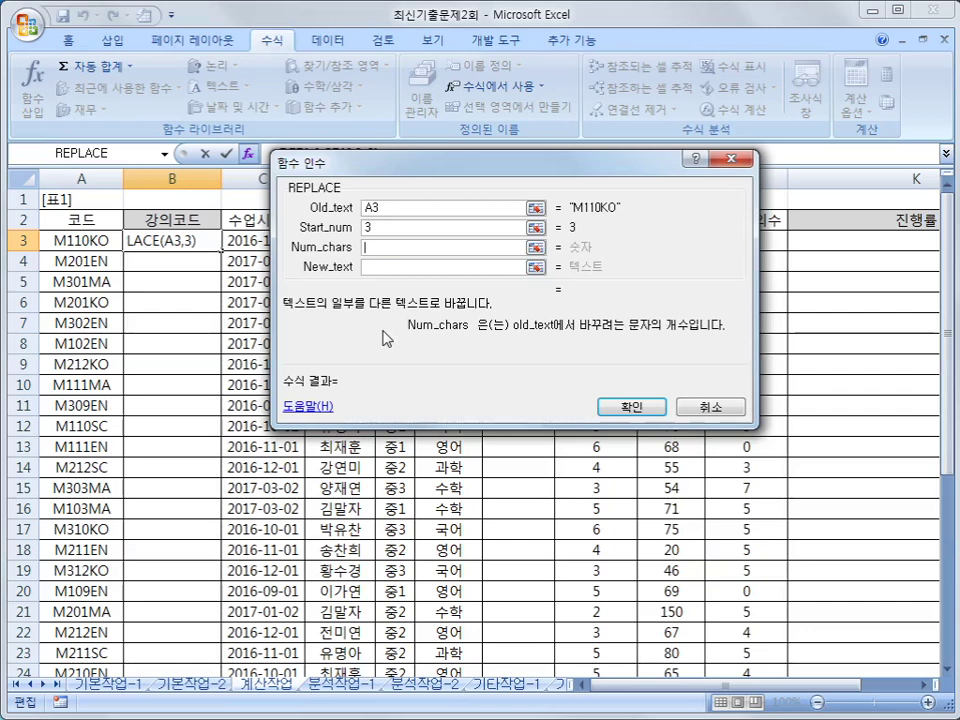
pyautogui.write('0')
pyautogui.click(381, 266)
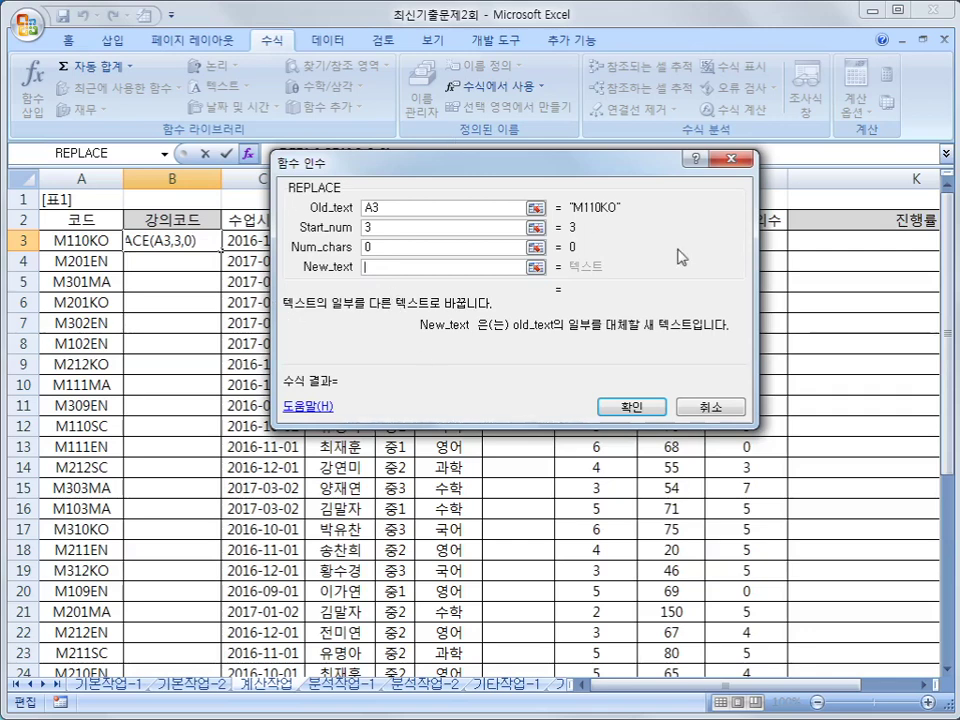
pyautogui.rightClick(383, 266)
pyautogui.click(462, 322)
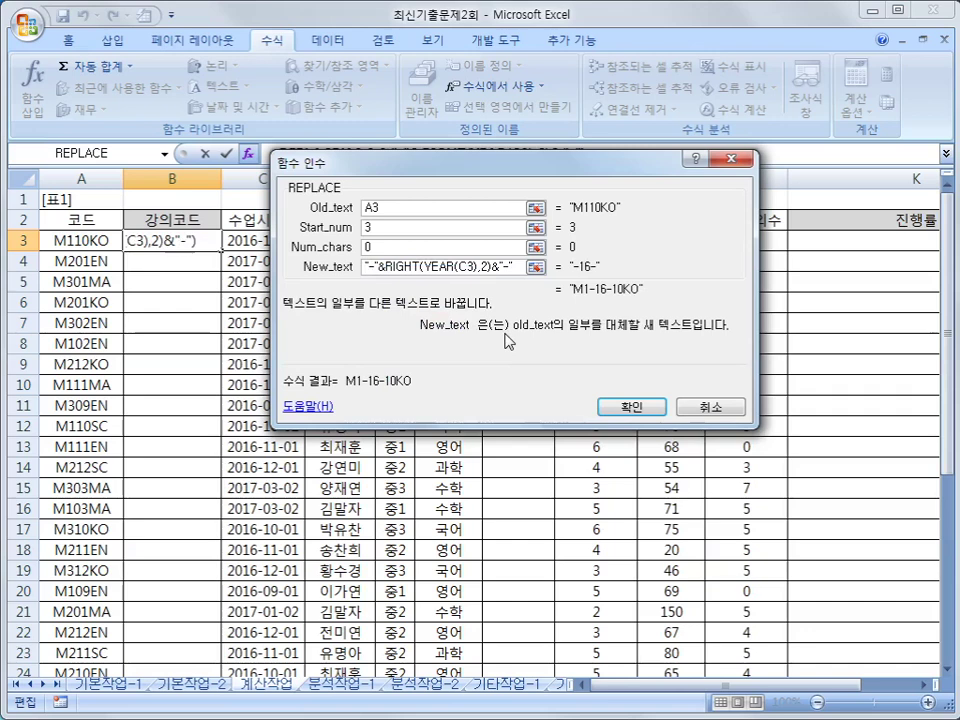
# - Review and accept the REPLACE arguments, and fill the B3 formula down the whole 강의코드 column
pyautogui.click(396, 210)
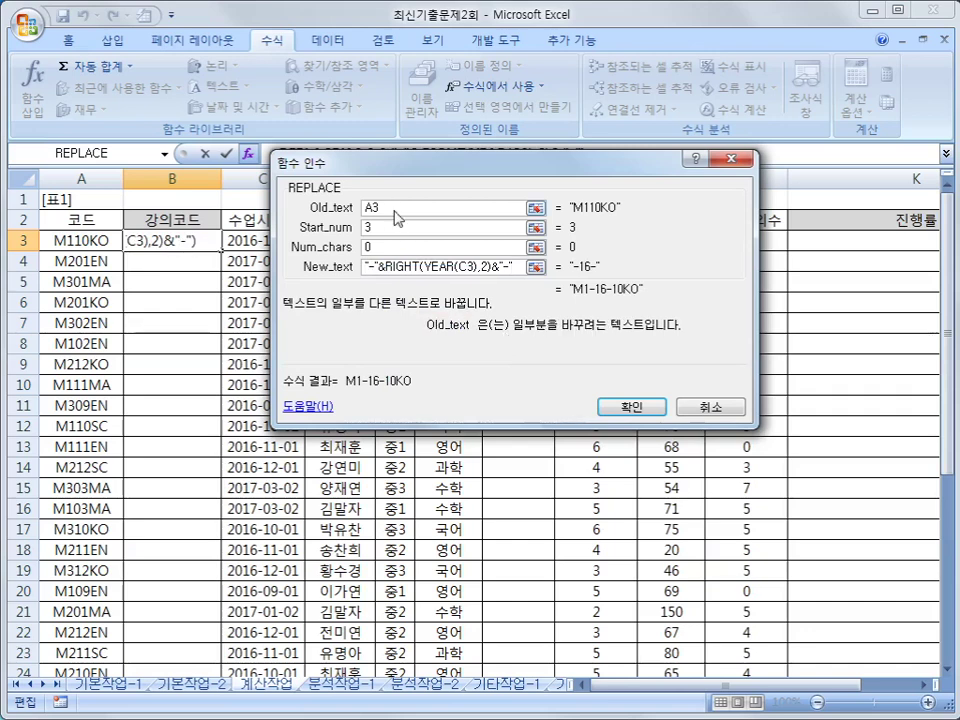
pyautogui.click(387, 228)
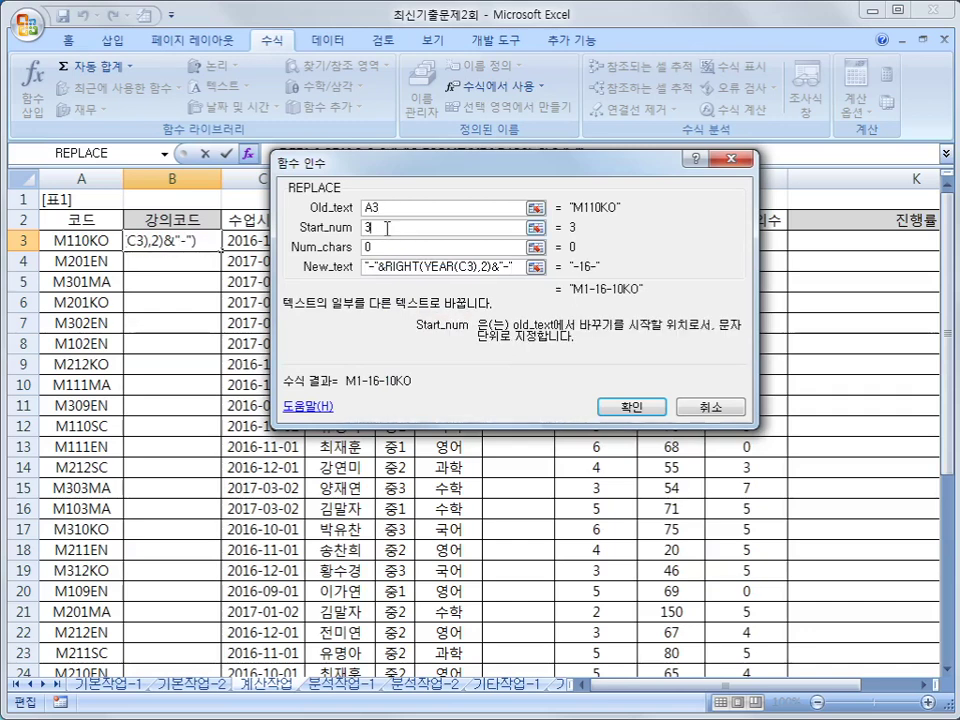
pyautogui.click(387, 247)
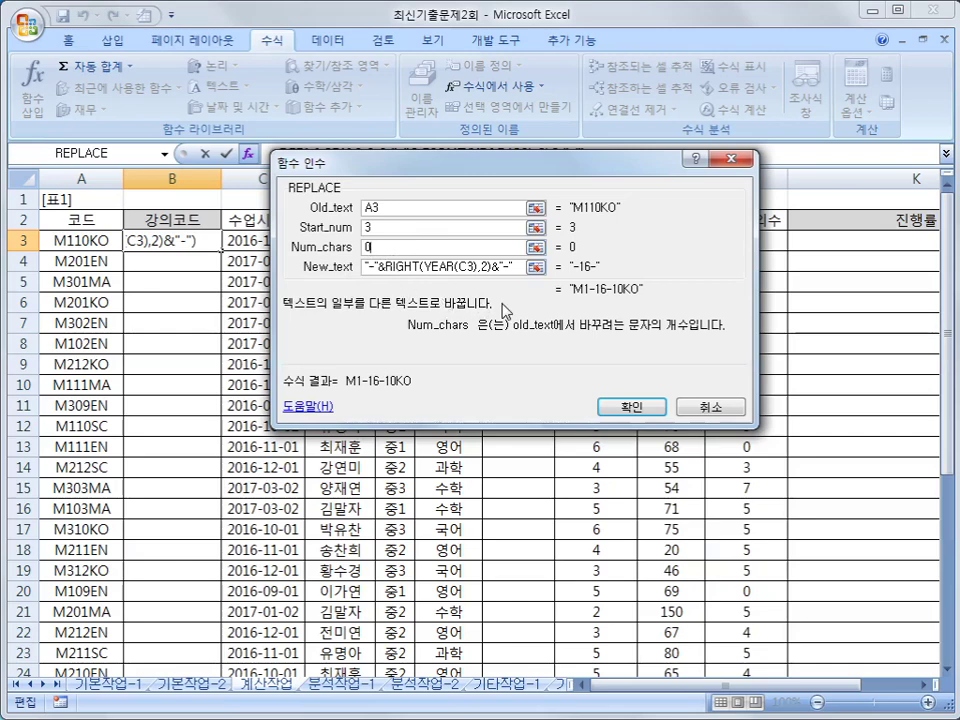
pyautogui.click(632, 410)
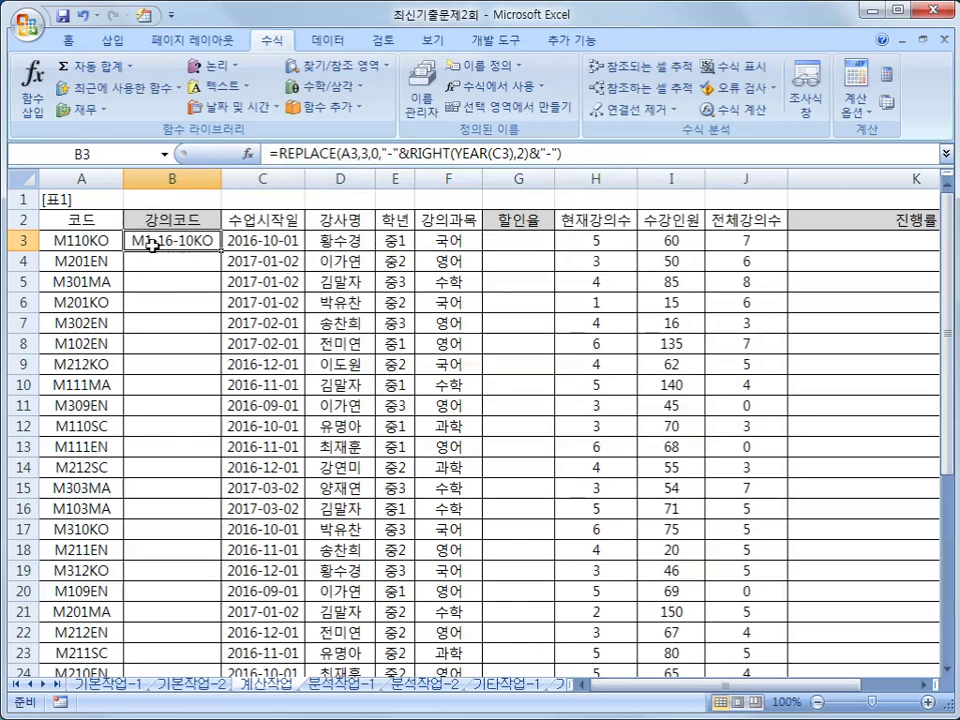
pyautogui.doubleClick(220, 250)
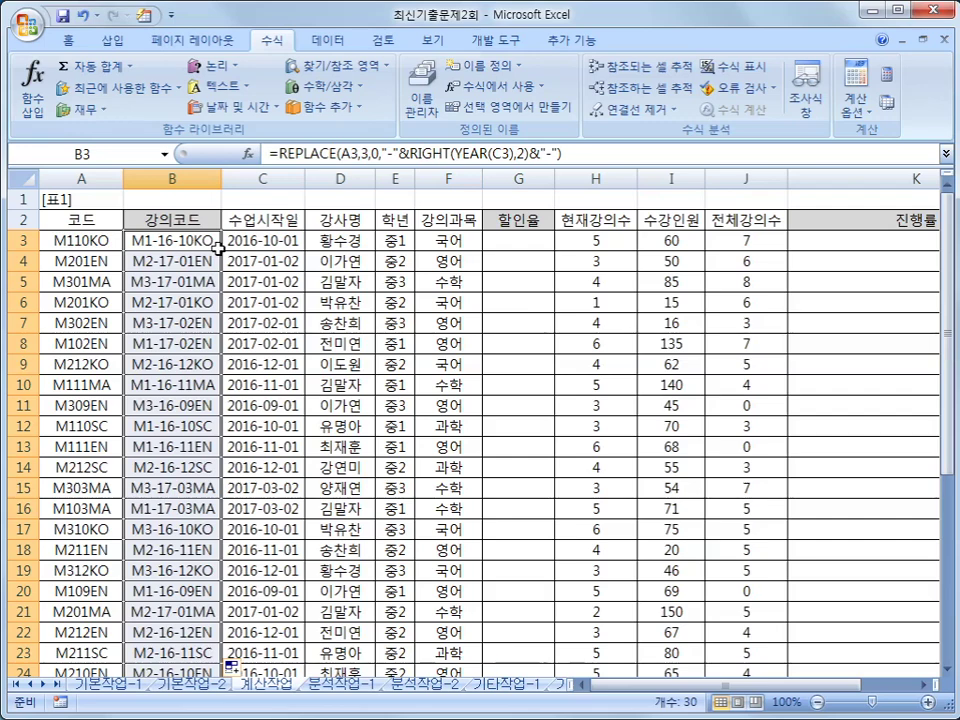
# - Examine the 학년, 강의과목 and 할인율 columns of 표1 against the discount rates in the 표2 할인율표
pyautogui.click(397, 243)
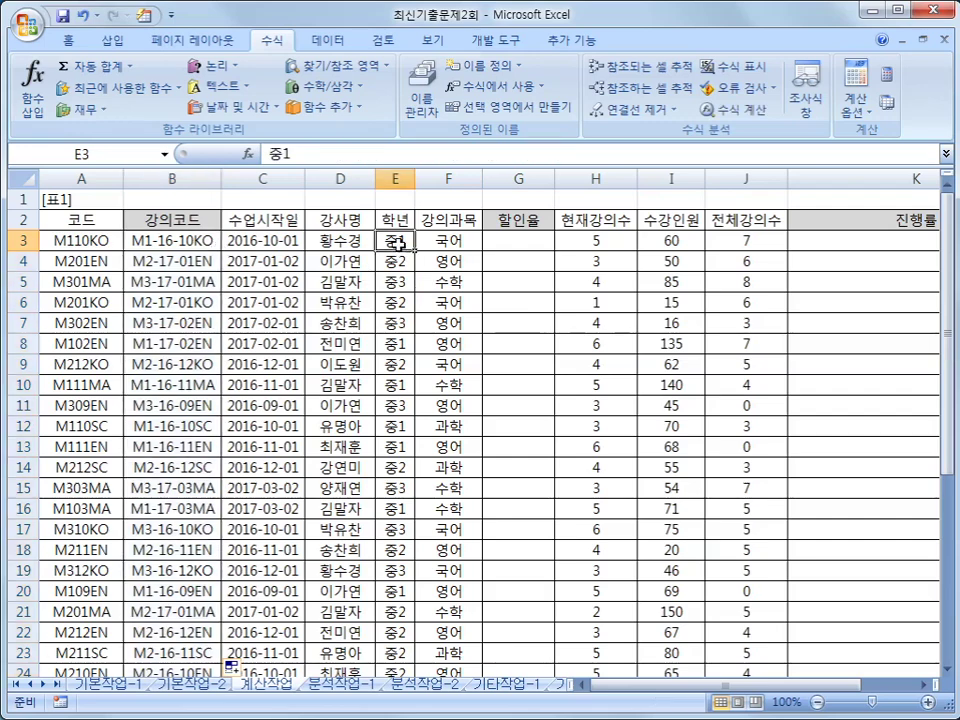
pyautogui.click(433, 244)
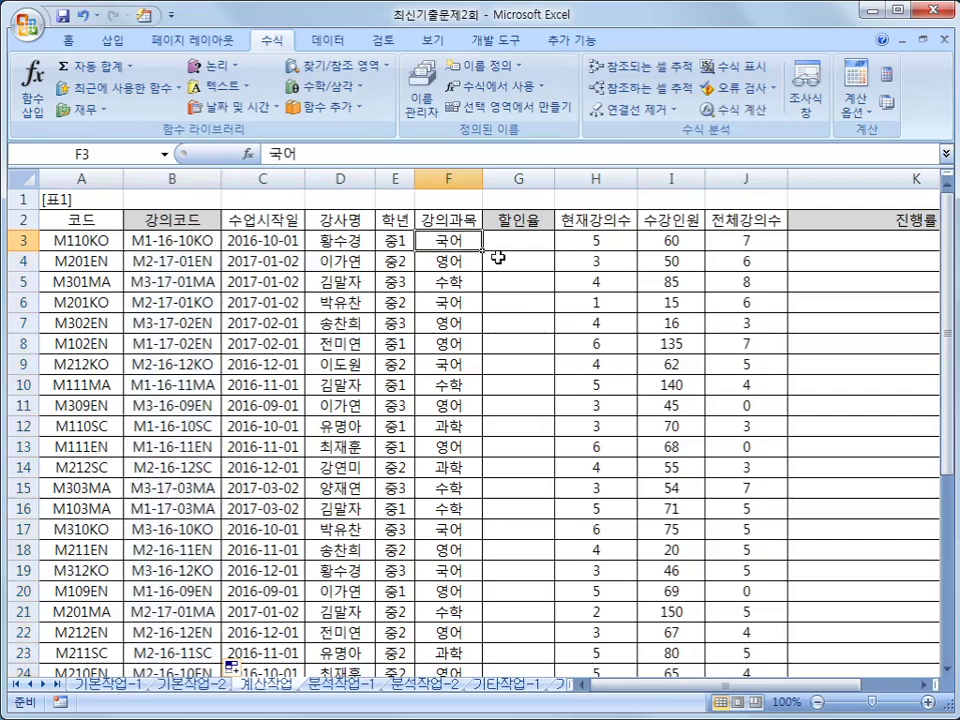
pyautogui.scroll(-6, 497, 258)
pyautogui.moveTo(101, 535); pyautogui.dragTo(312, 576)
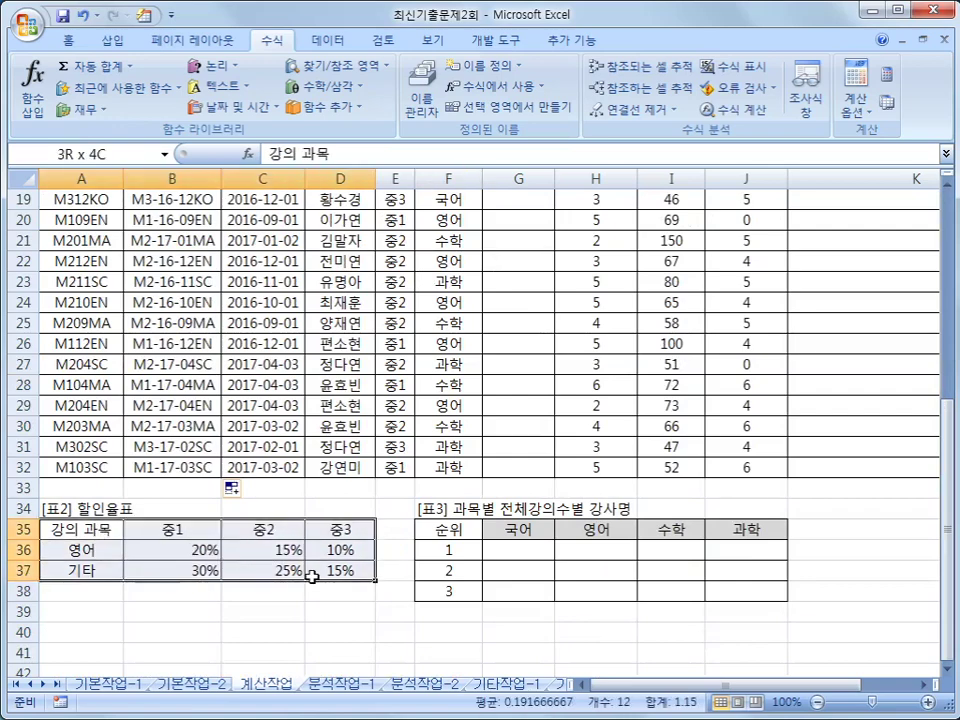
pyautogui.scroll(6, 480, 370)
pyautogui.click(486, 242)
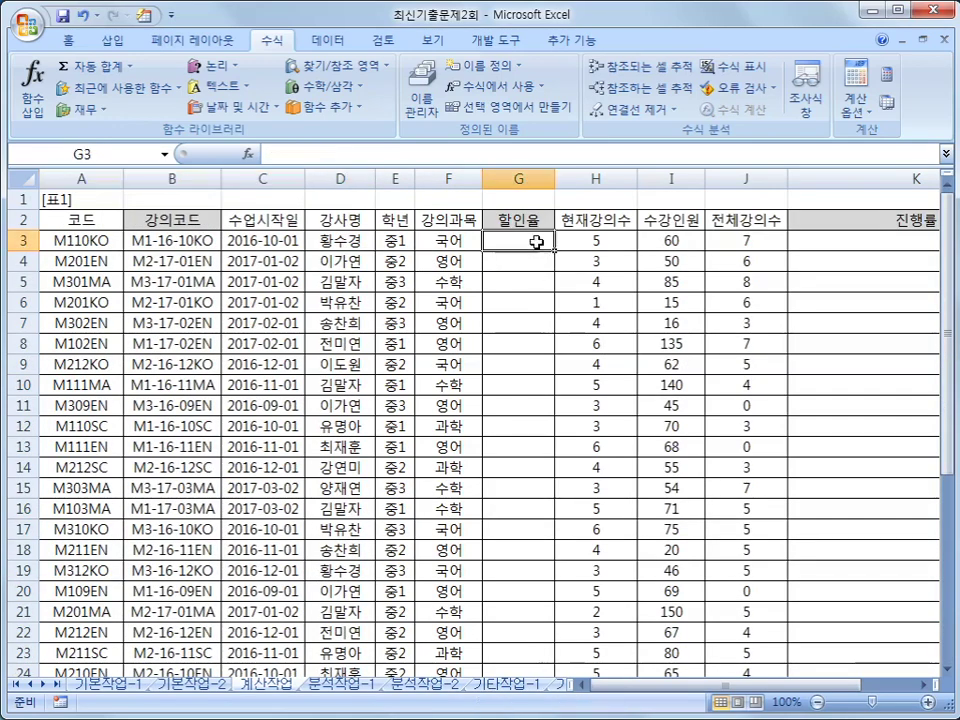
pyautogui.scroll(-5, 541, 525)
pyautogui.click(541, 525)
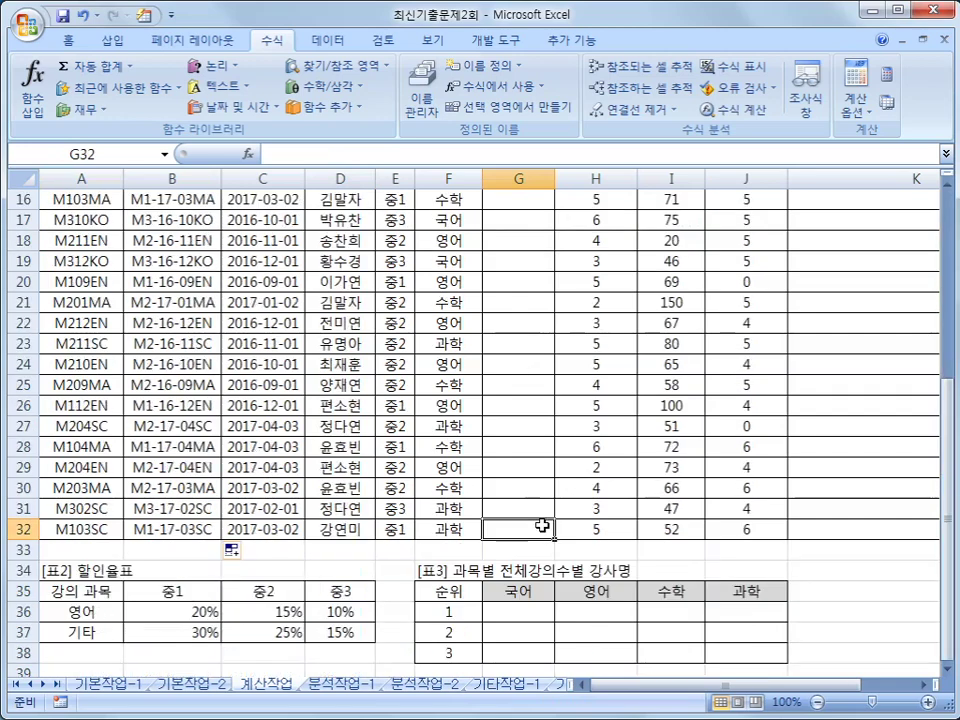
pyautogui.scroll(2, 541, 525)
pyautogui.scroll(3, 541, 525)
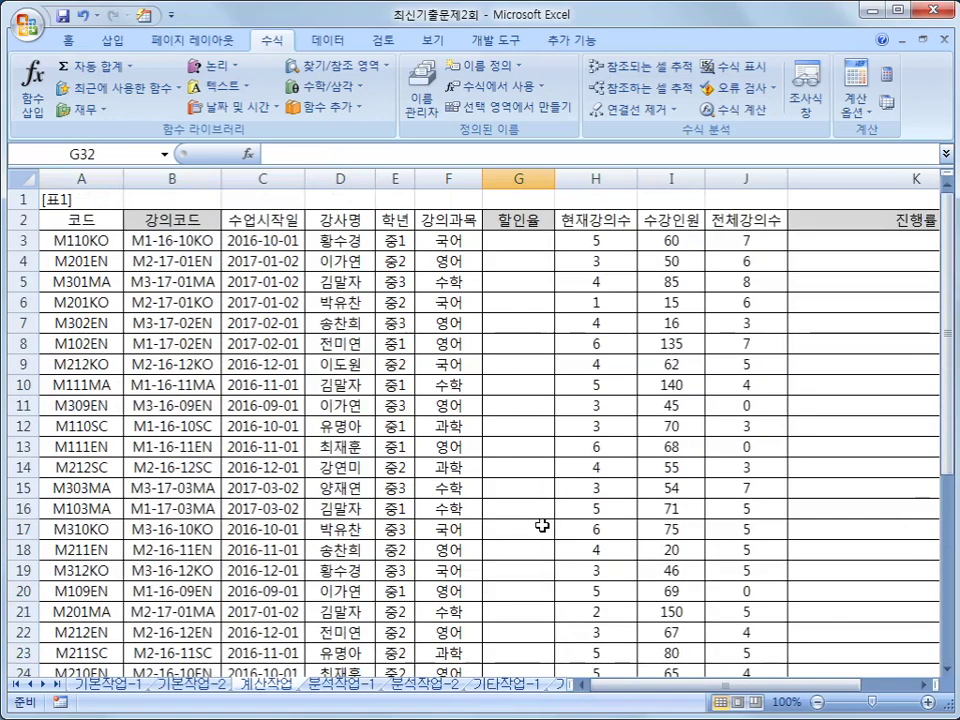
pyautogui.scroll(-8, 541, 525)
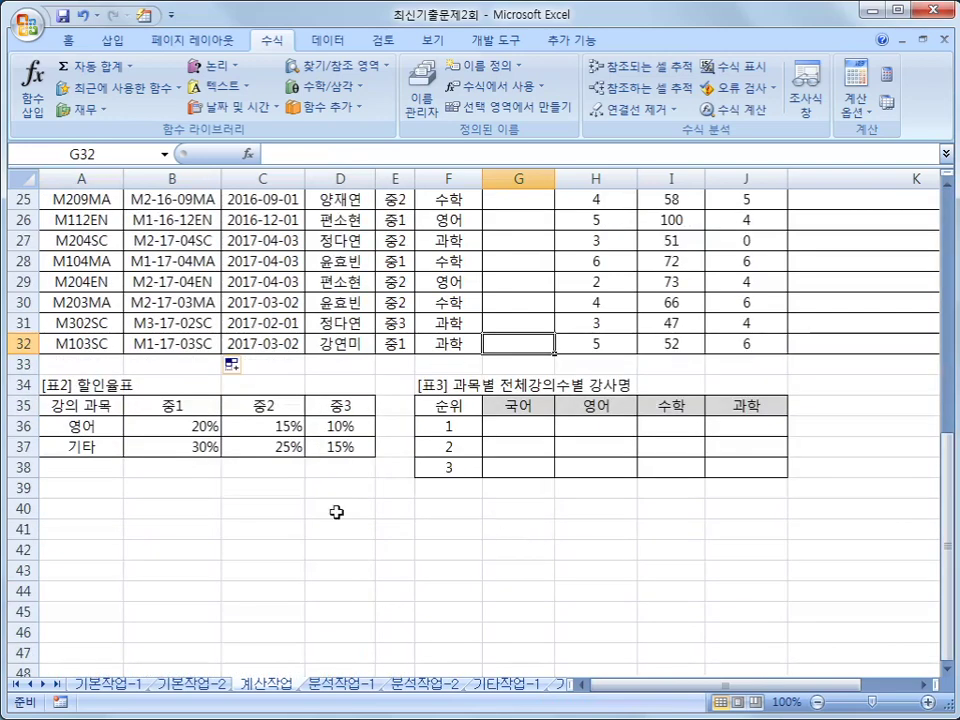
pyautogui.moveTo(171, 422); pyautogui.dragTo(325, 447)
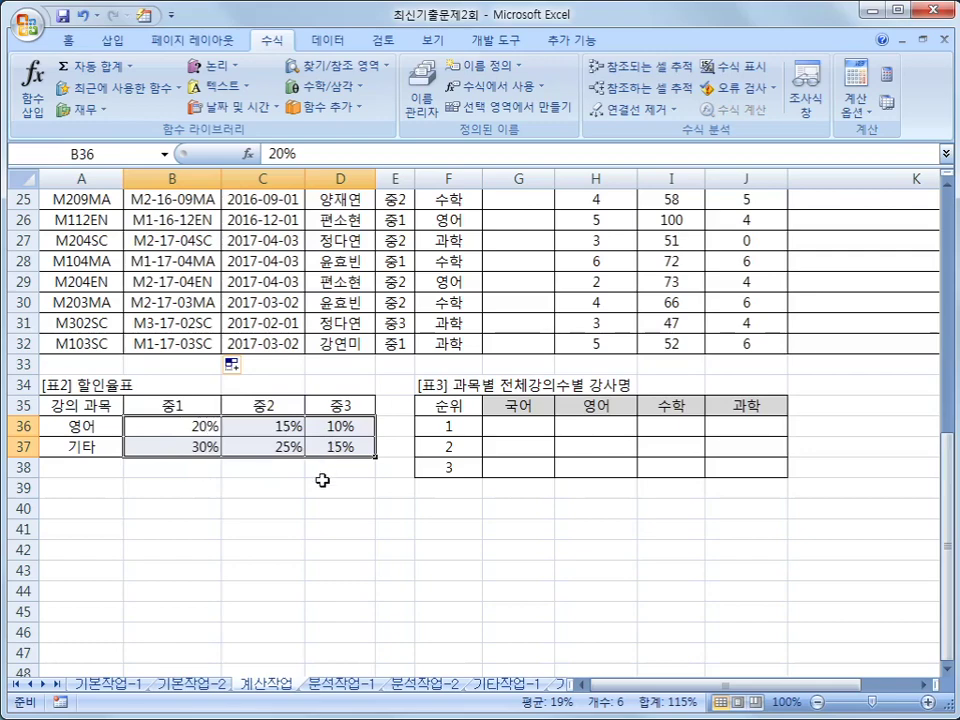
# - Examine the grade headings, the discount rates per row and the 영어/기타 labels of the 표2 할인율표 for the 할인율 column
pyautogui.scroll(8, 322, 478)
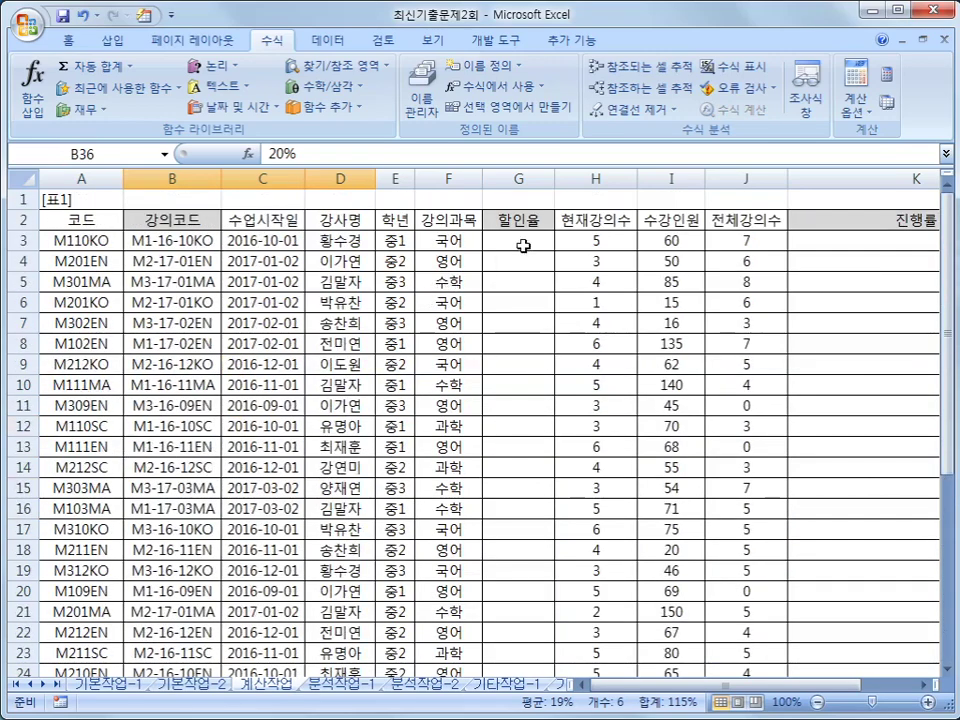
pyautogui.click(521, 241)
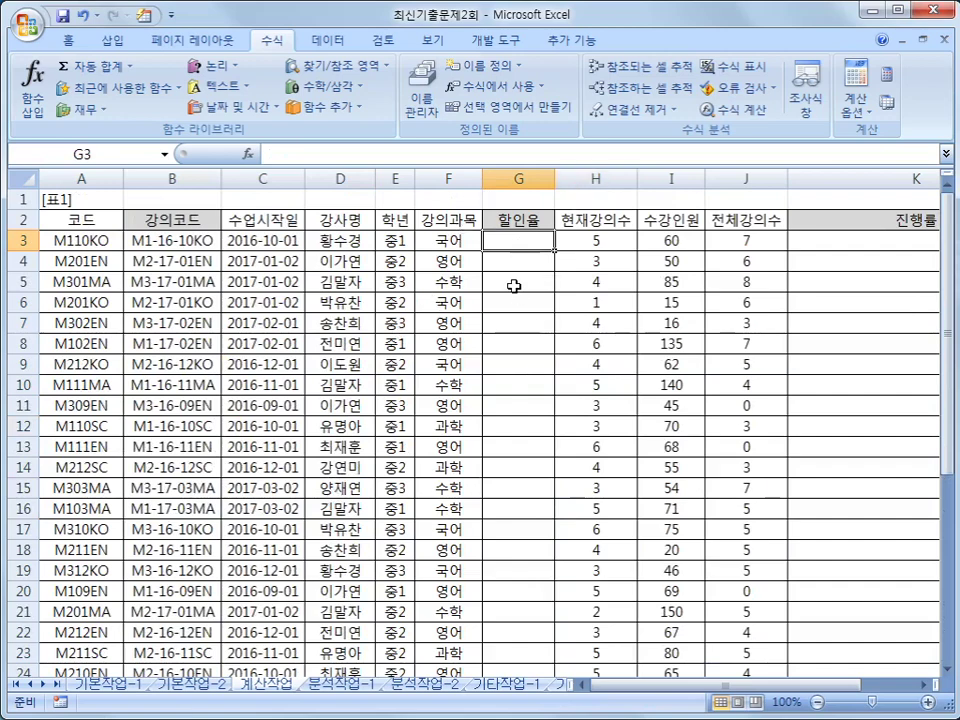
pyautogui.scroll(-8, 513, 286)
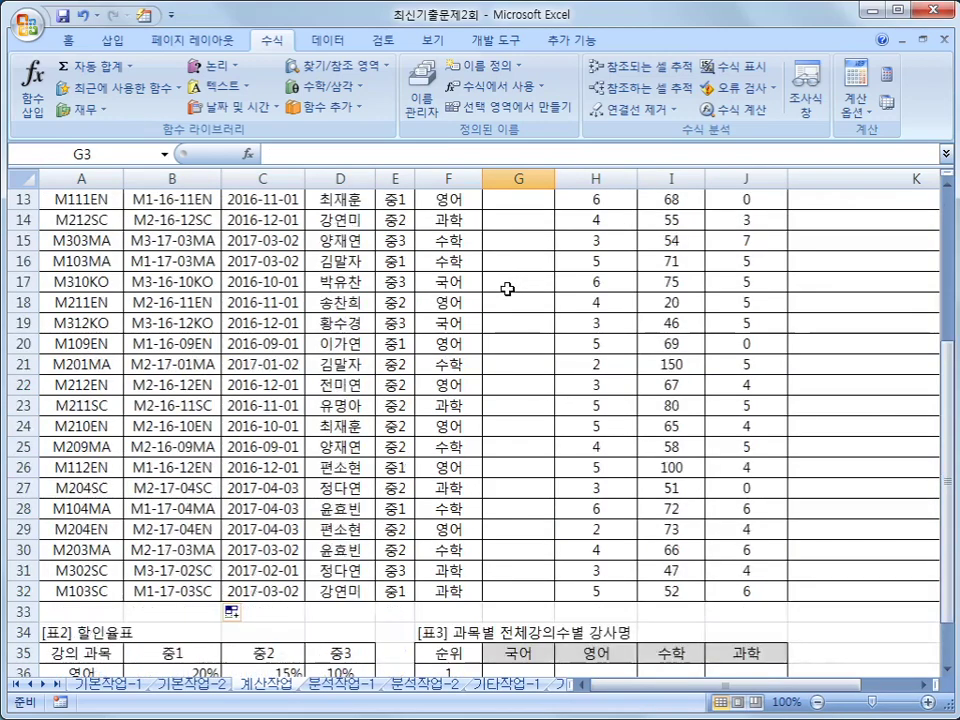
pyautogui.moveTo(78, 405); pyautogui.dragTo(328, 437)
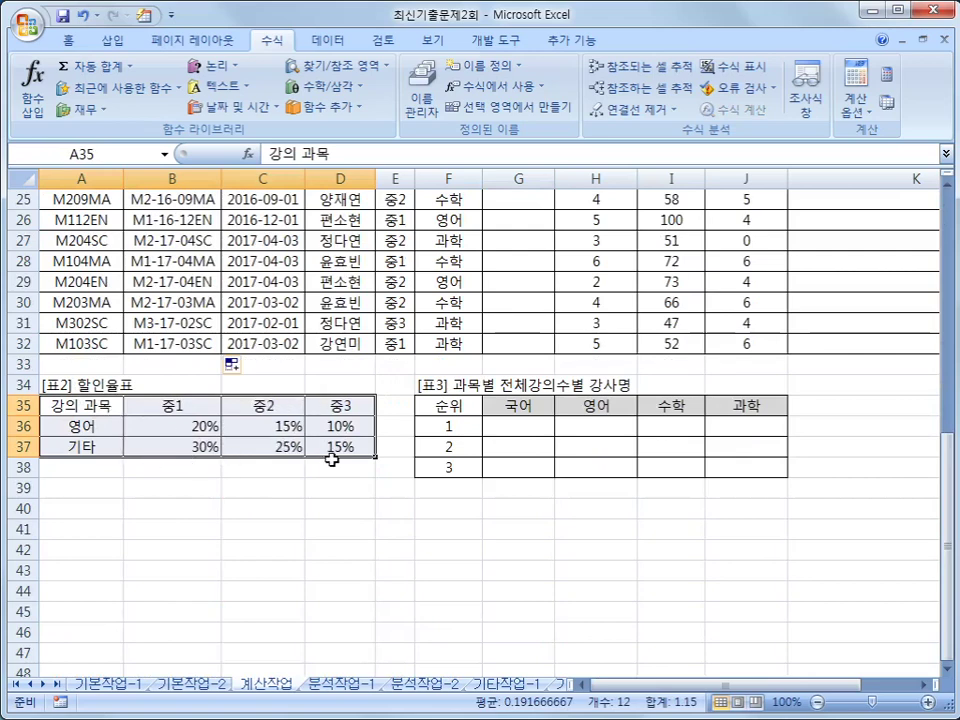
pyautogui.moveTo(171, 405); pyautogui.dragTo(361, 405)
pyautogui.moveTo(129, 427); pyautogui.dragTo(317, 422)
pyautogui.moveTo(176, 450); pyautogui.dragTo(341, 451)
pyautogui.moveTo(155, 424); pyautogui.dragTo(335, 424)
pyautogui.click(170, 428)
pyautogui.moveTo(170, 428); pyautogui.dragTo(358, 426)
pyautogui.moveTo(154, 452); pyautogui.dragTo(363, 450)
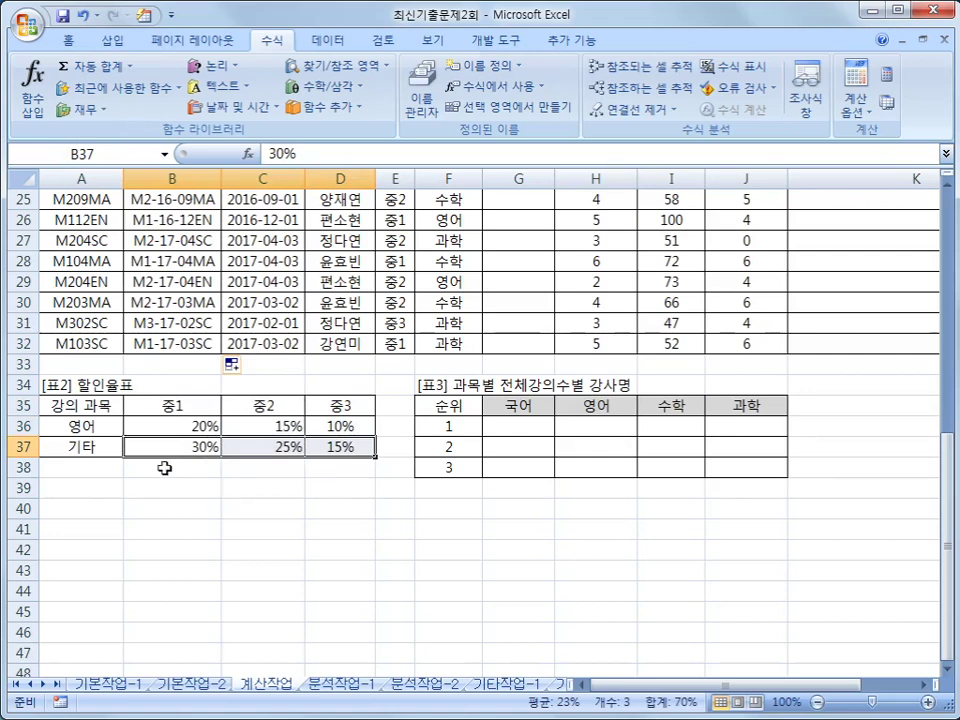
pyautogui.moveTo(105, 426)
pyautogui.mouseDown()
pyautogui.moveTo(79, 446)
pyautogui.moveTo(107, 445)
pyautogui.mouseUp()
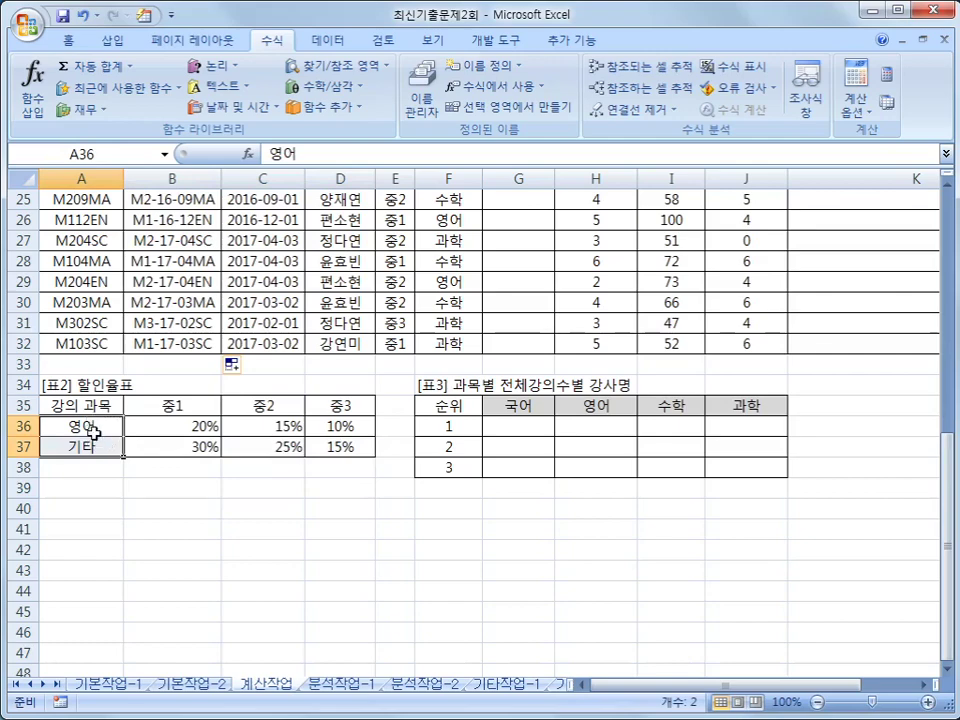
# - Start an HLOOKUP formula in G3 of the 할인율 column with F3 as the lookup value
pyautogui.scroll(8, 45, 430)
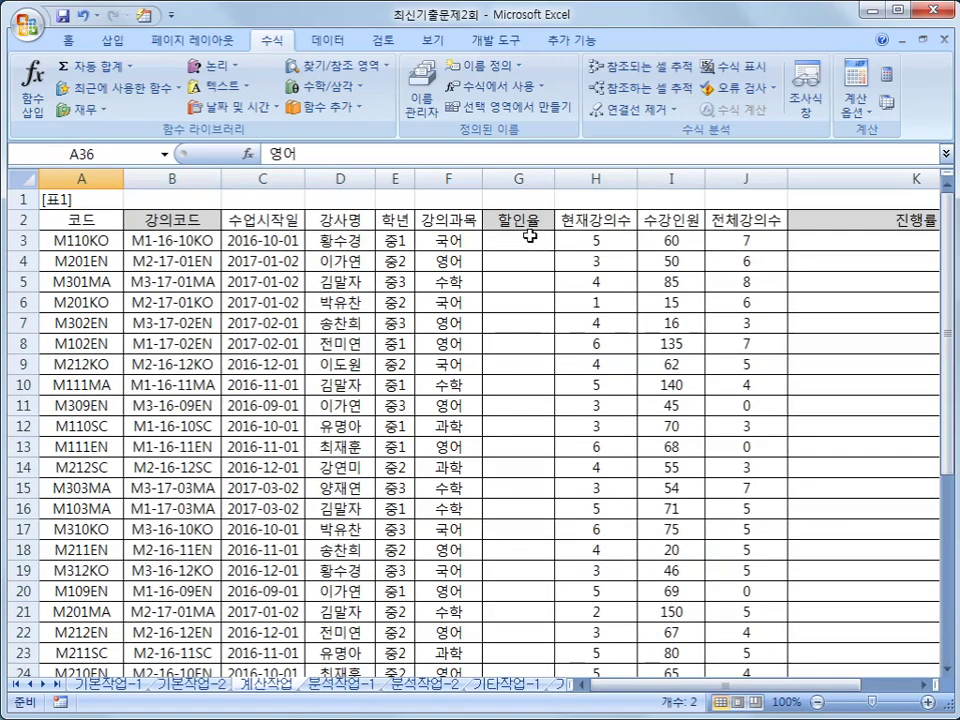
pyautogui.click(525, 243)
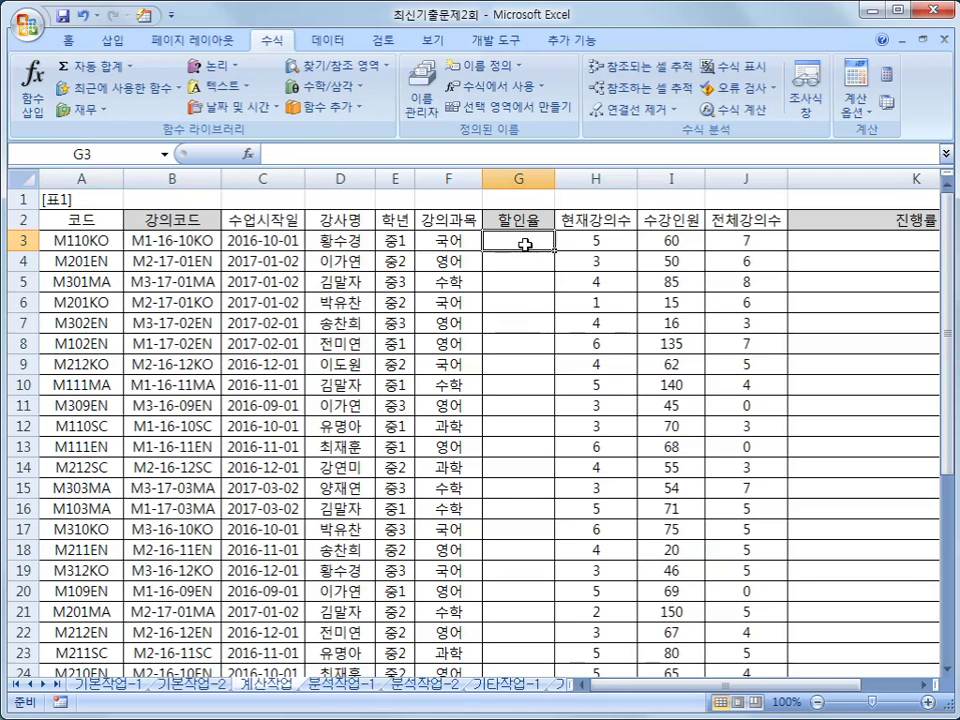
pyautogui.write('=')
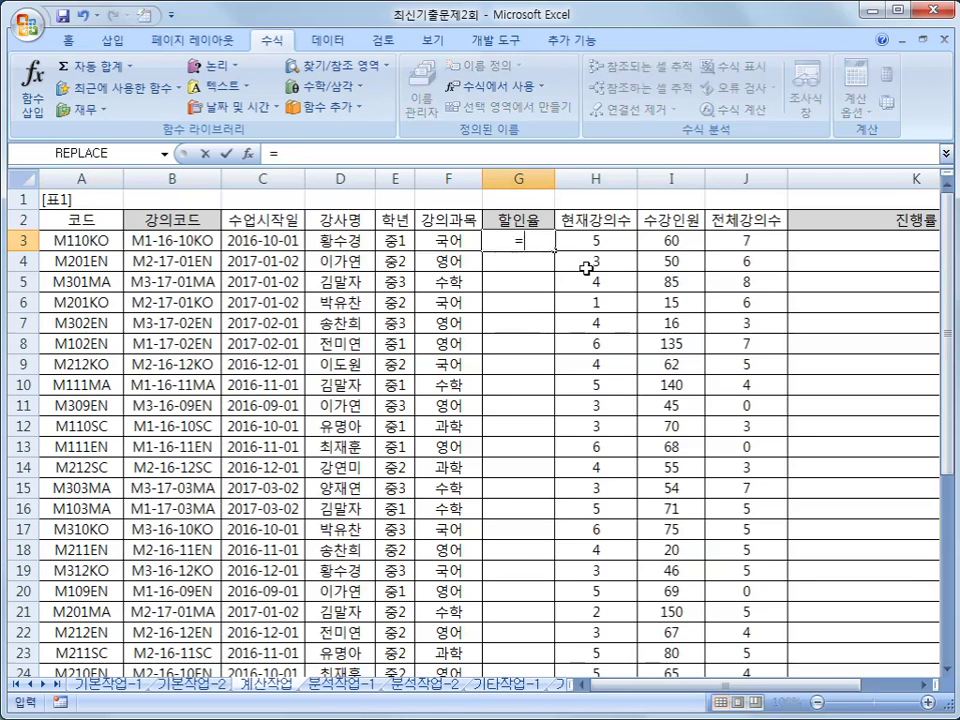
pyautogui.write('ㅗ')
pyautogui.press('BackSpace')
pyautogui.write('hl')
pyautogui.doubleClick(587, 268)
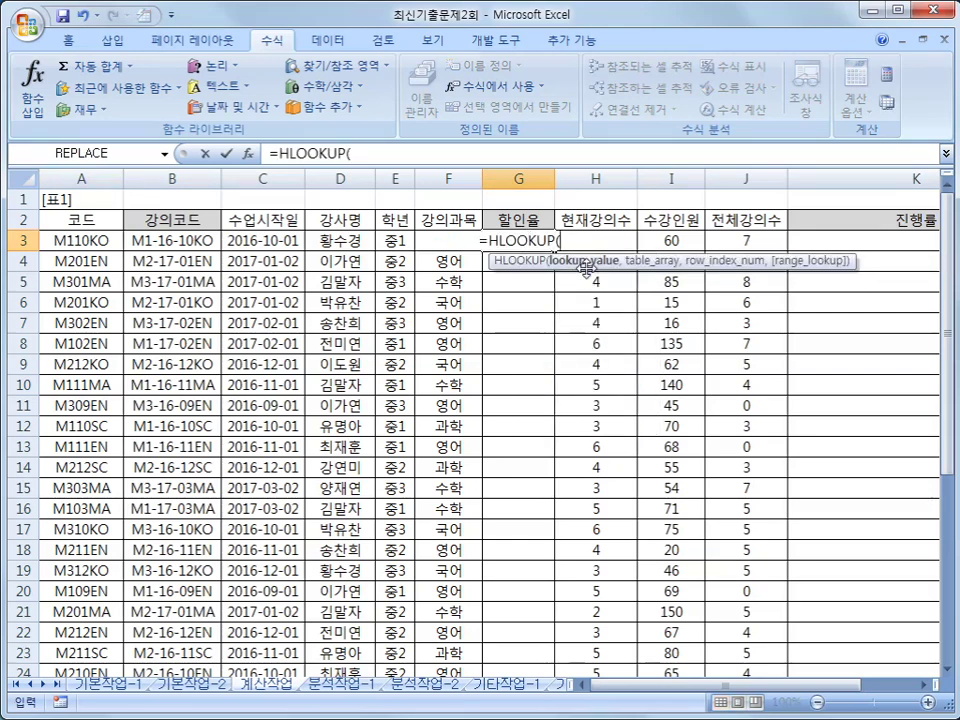
pyautogui.press('Left')
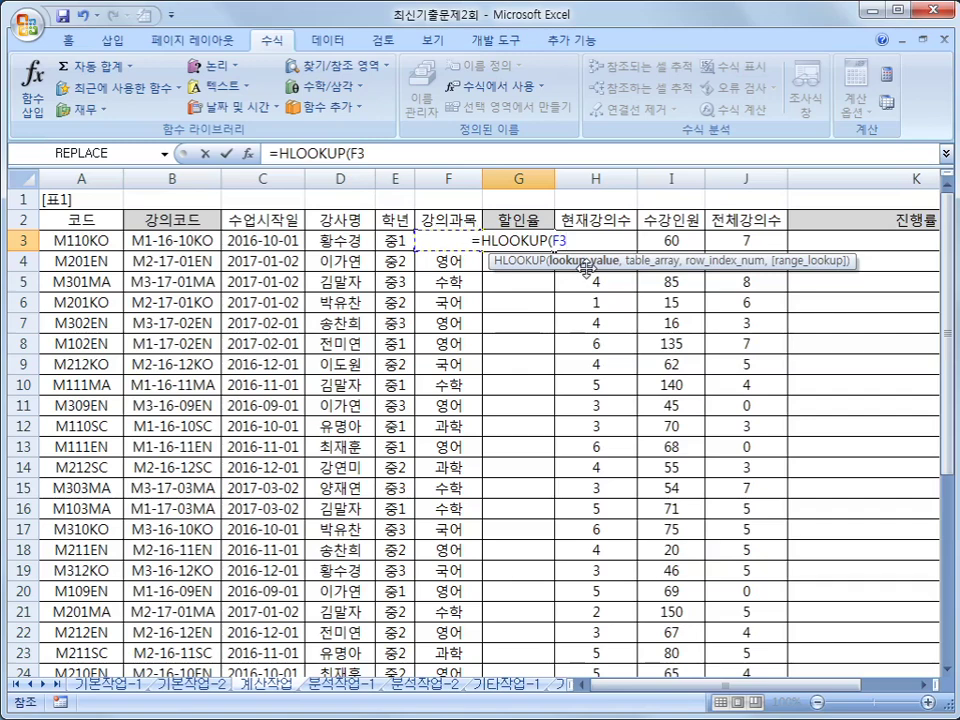
pyautogui.write(',')
# - Set the HLOOKUP table array to the 표2 grade headings and rates as the absolute range $B$35:$D$37
pyautogui.scroll(-7, 388, 403)
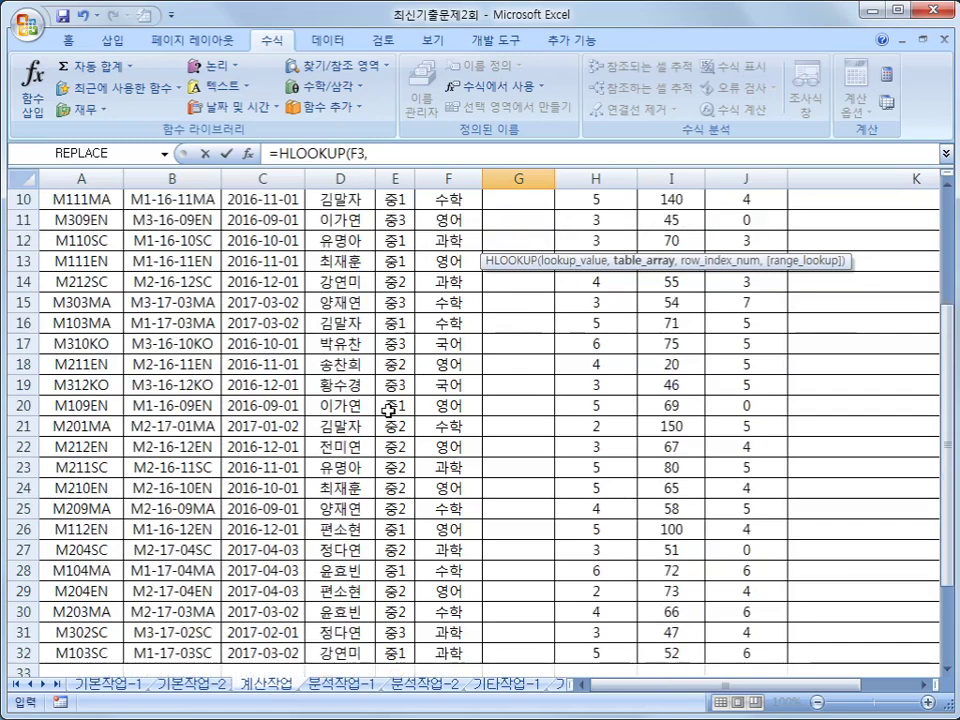
pyautogui.moveTo(186, 471); pyautogui.dragTo(307, 502)
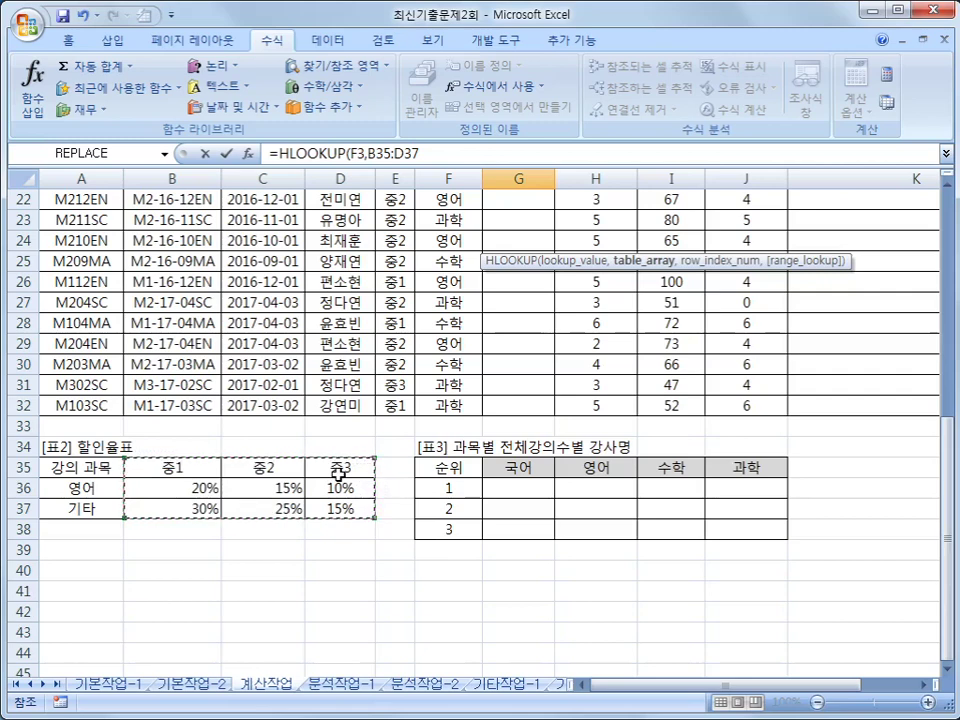
pyautogui.press('F4')
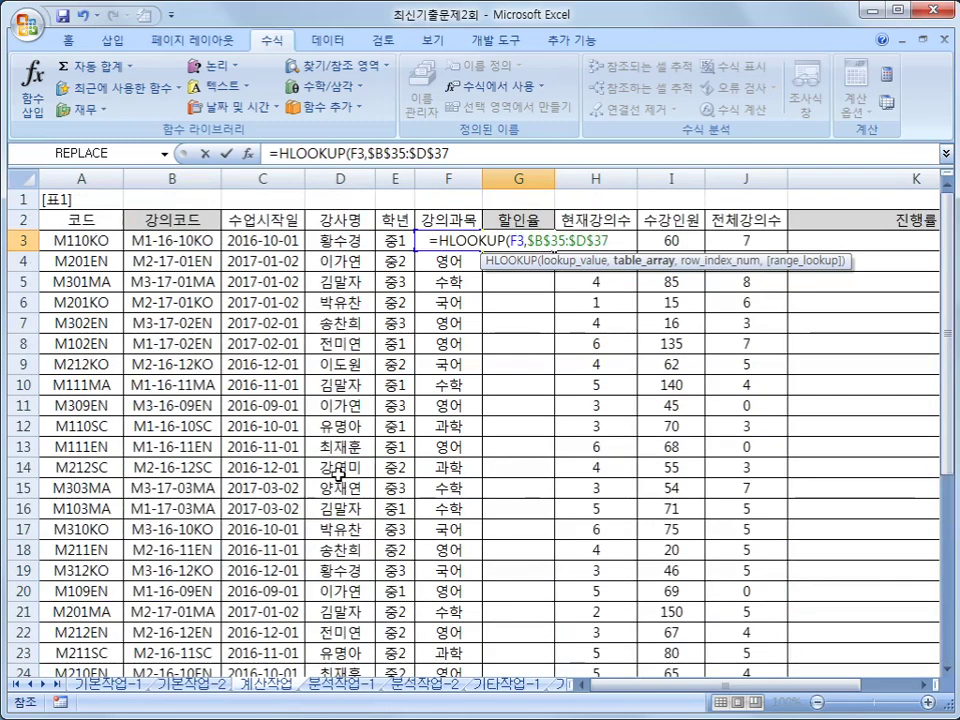
pyautogui.write(',')
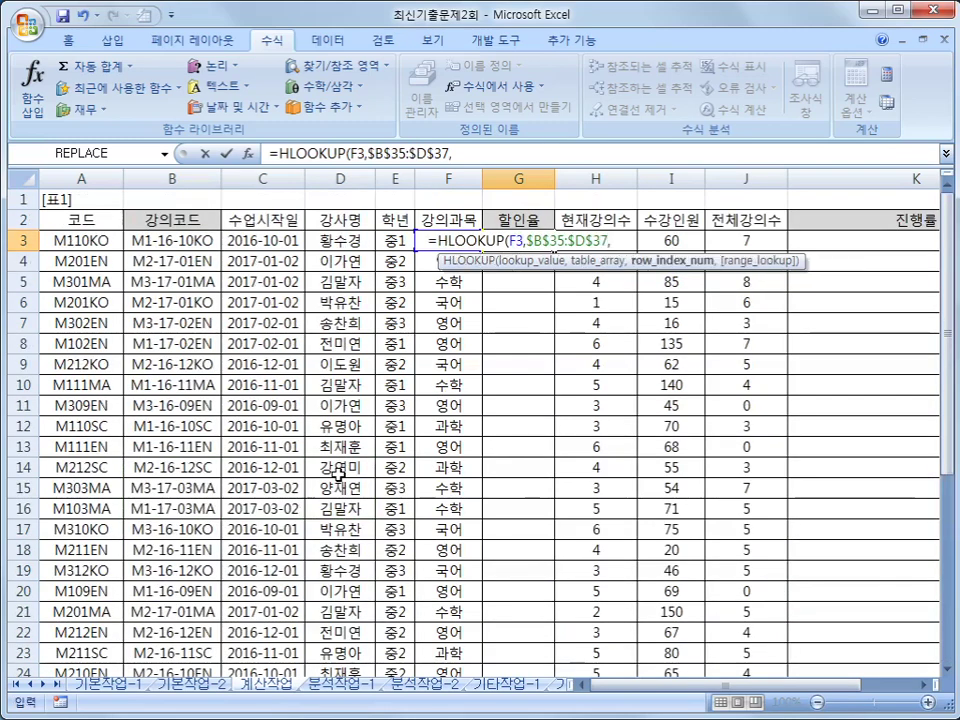
# - Nest a MATCH function as the HLOOKUP row index, with 강의과목 cell F3 as its lookup value
pyautogui.scroll(-6, 338, 475)
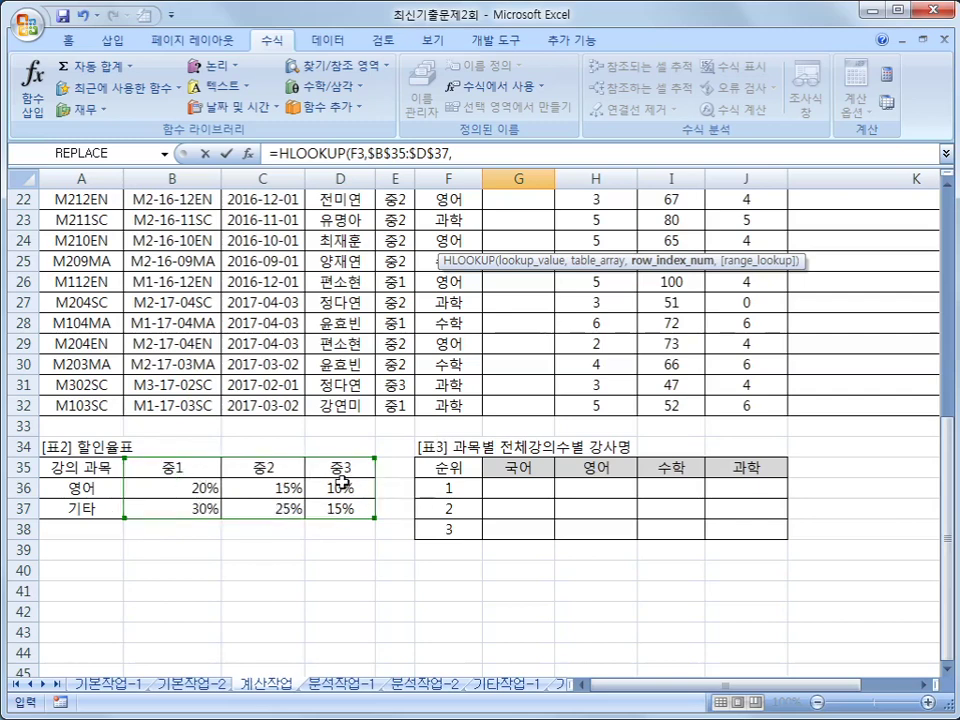
pyautogui.write('mat')
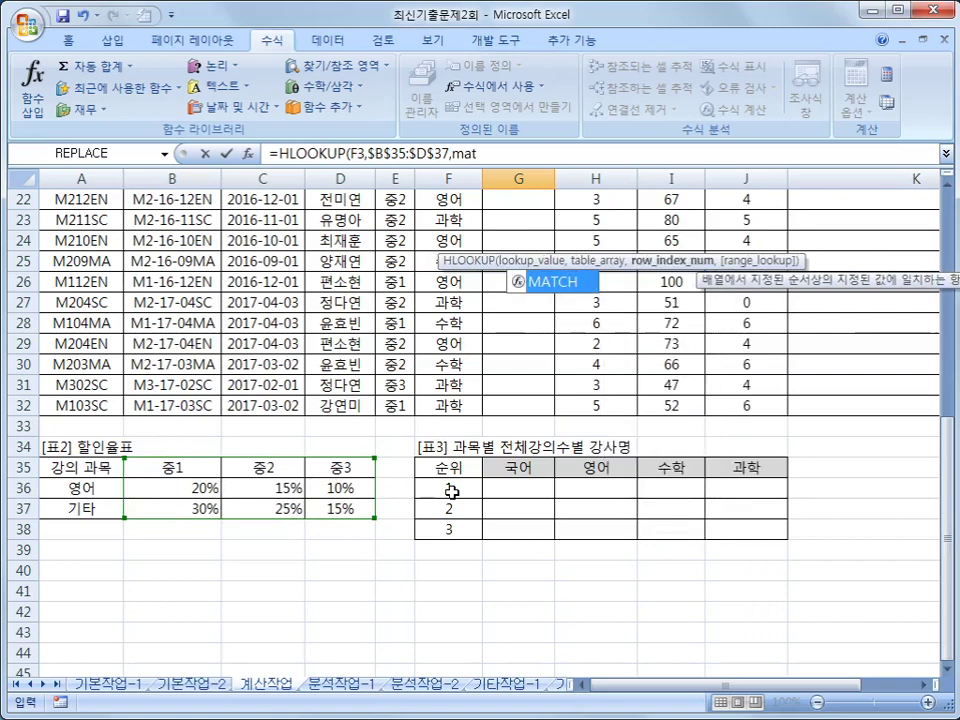
pyautogui.press('Tab')
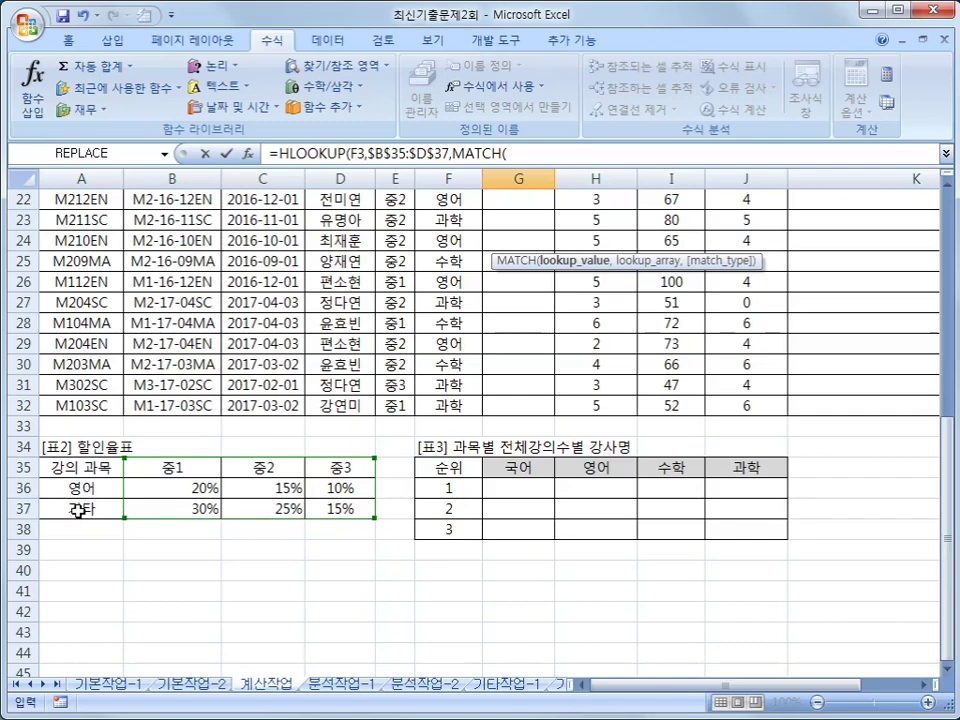
pyautogui.scroll(6, 260, 500)
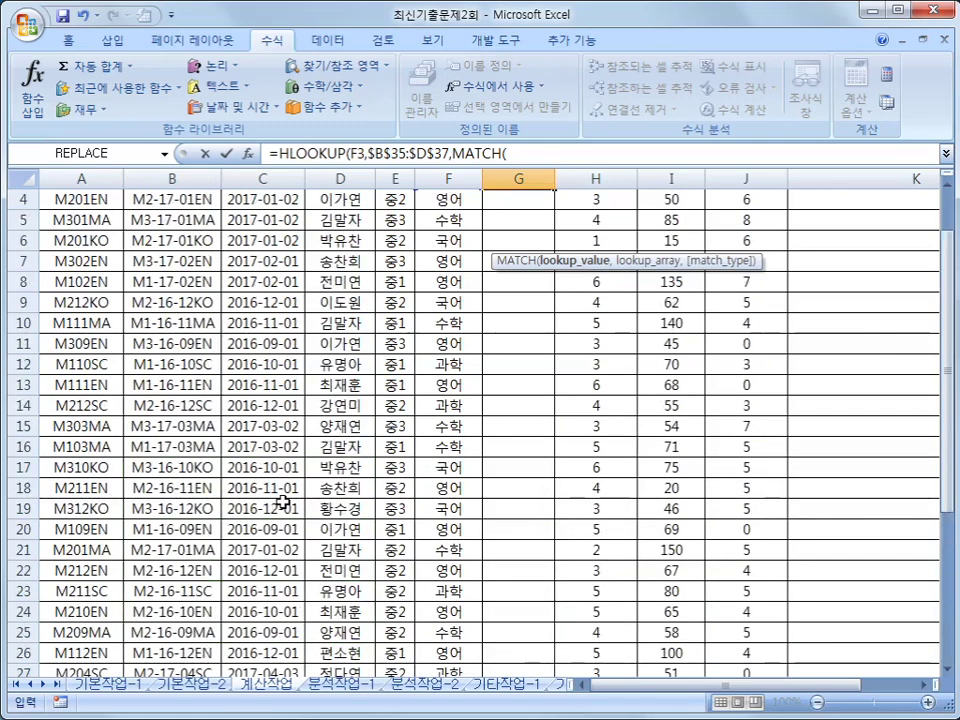
pyautogui.scroll(1, 283, 503)
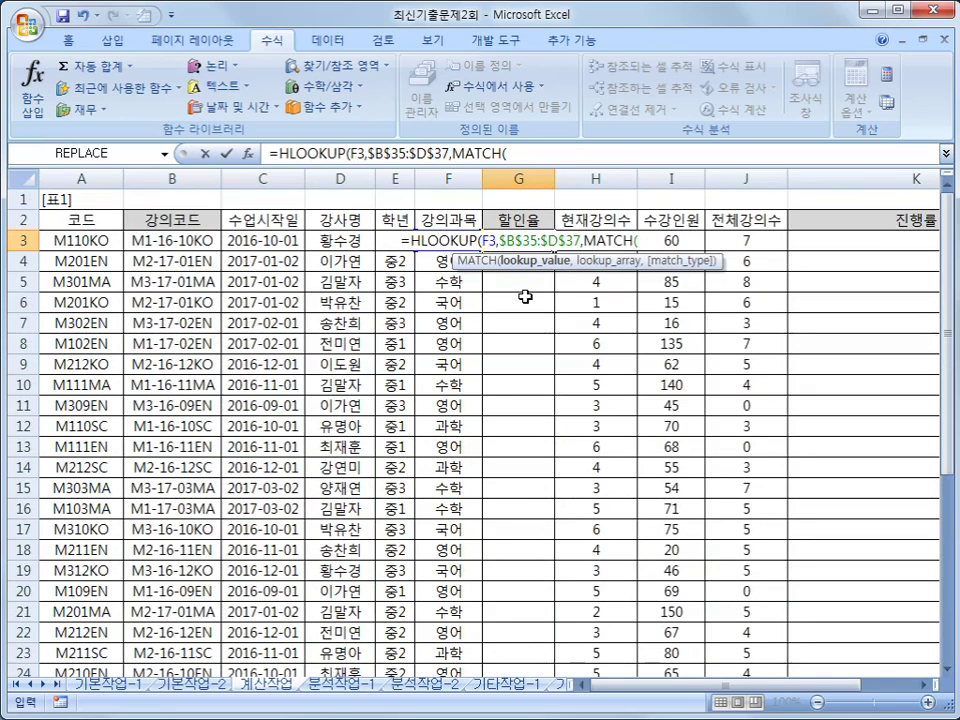
pyautogui.press('Left')
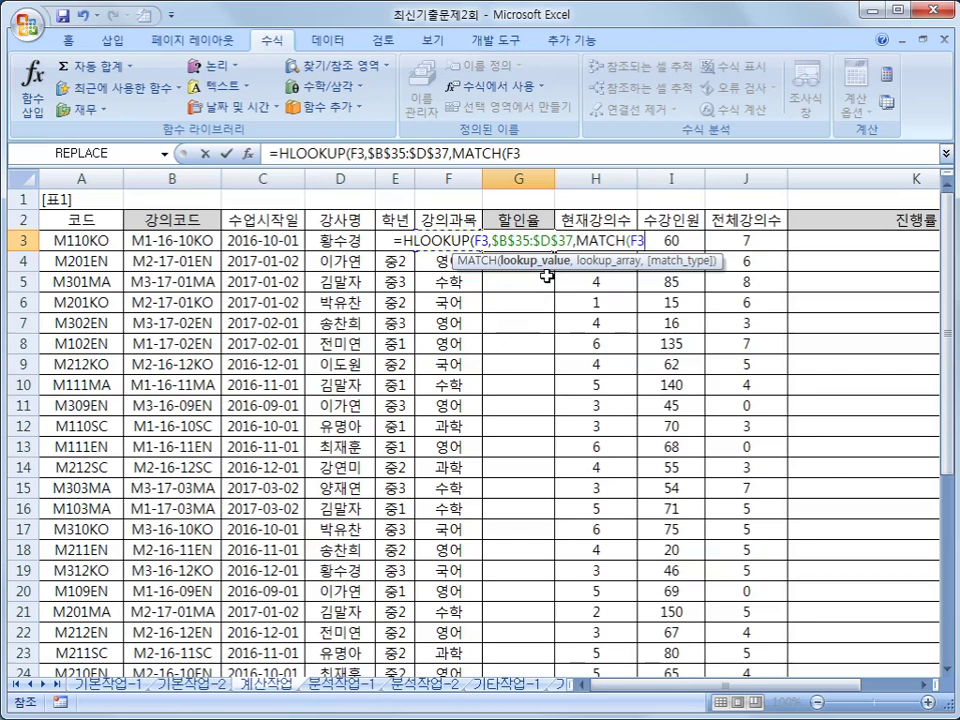
# - Replace the HLOOKUP lookup value with the 학년 cell E3 and check the table array against 표2
pyautogui.doubleClick(350, 153)
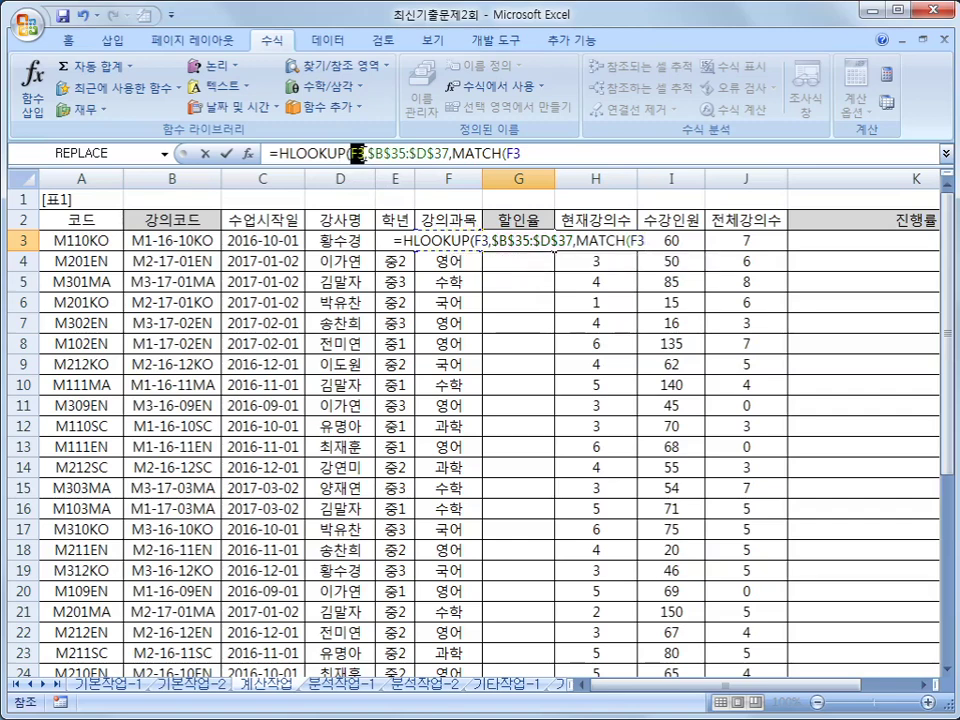
pyautogui.moveTo(946, 240); pyautogui.dragTo(921, 450)
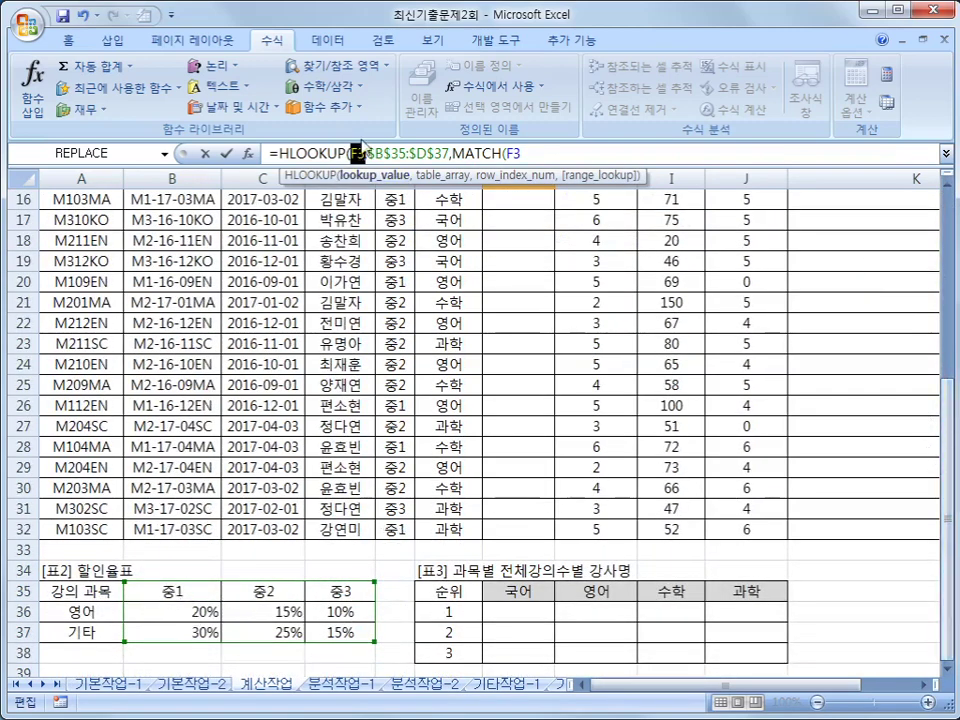
pyautogui.moveTo(950, 357); pyautogui.dragTo(946, 395)
pyautogui.write('e')
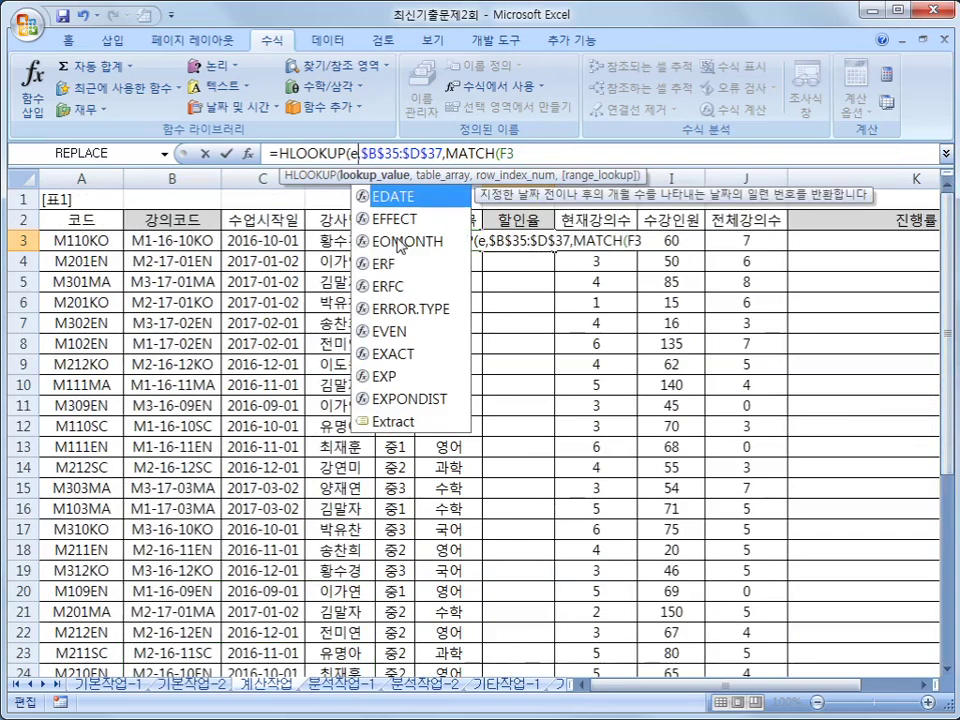
pyautogui.write('3')
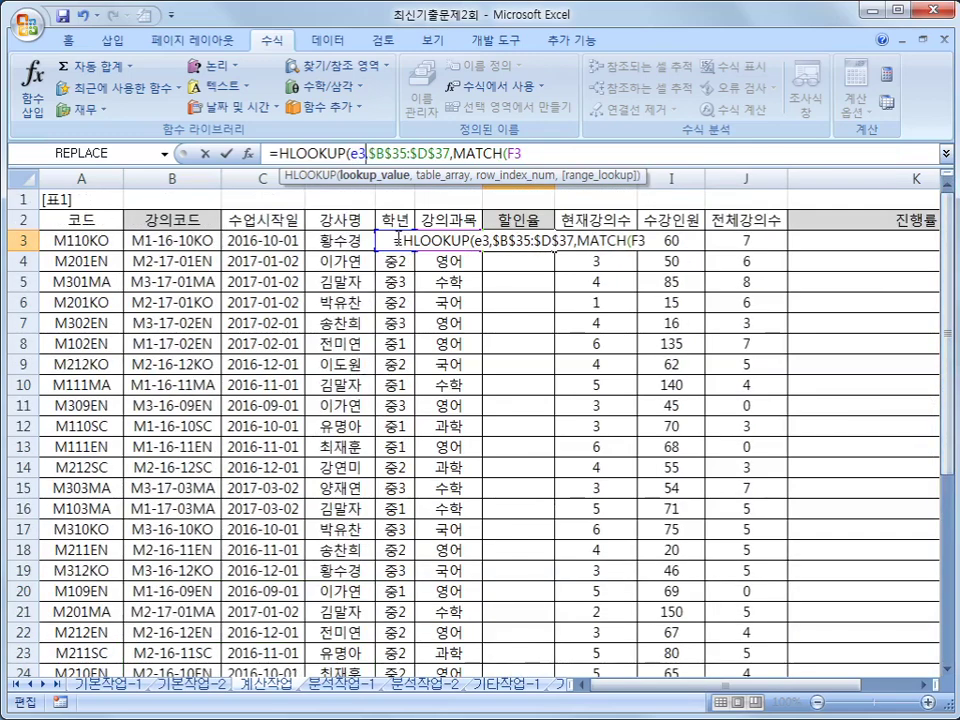
pyautogui.click(369, 152)
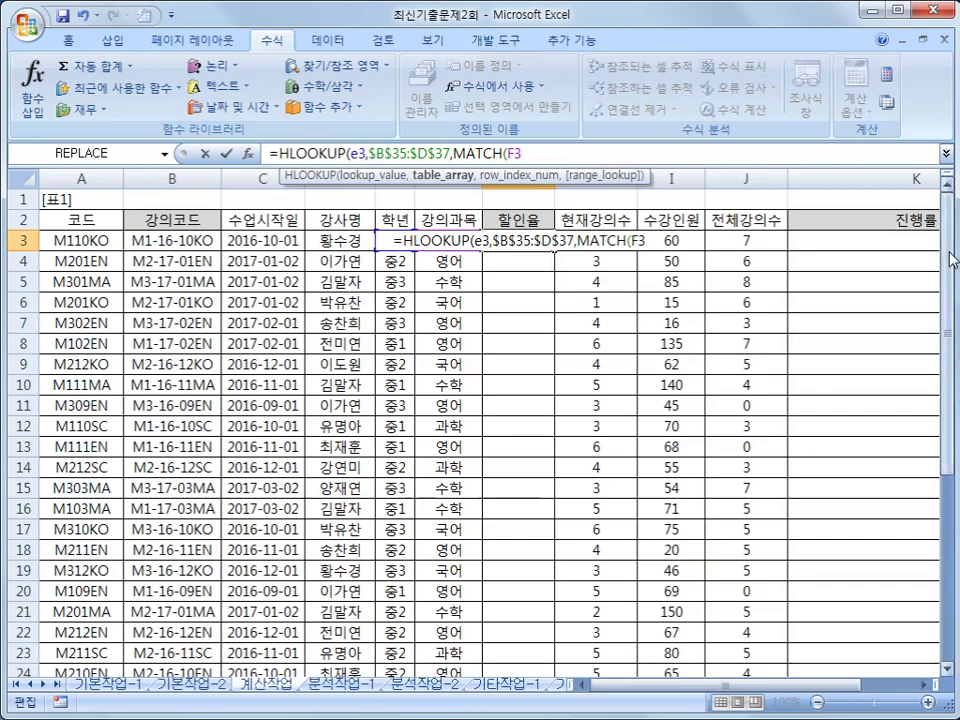
pyautogui.moveTo(950, 258); pyautogui.dragTo(949, 262)
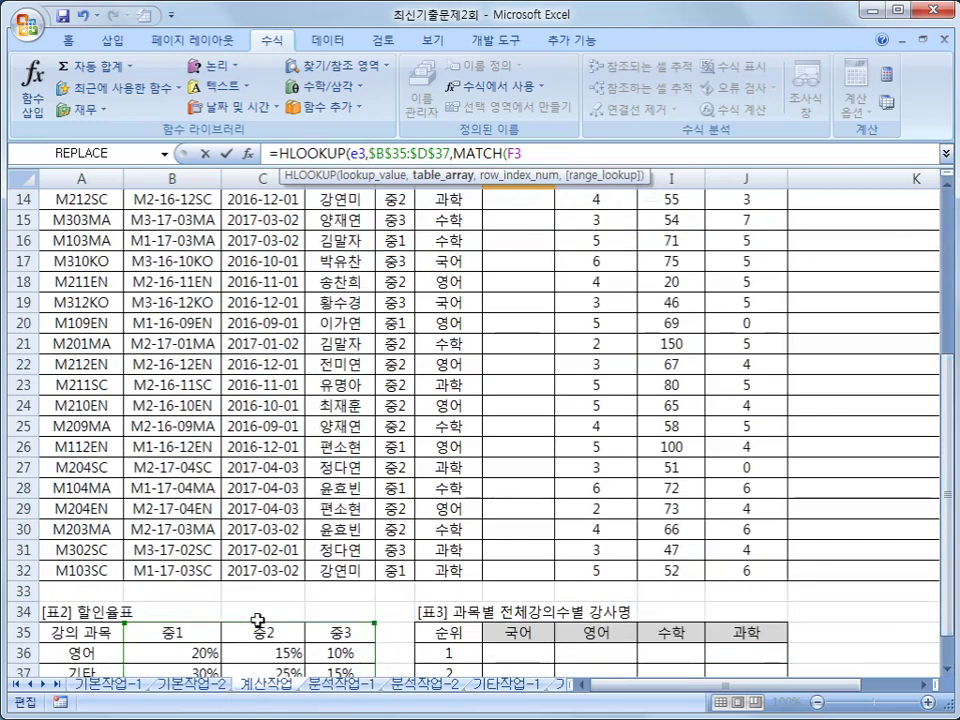
# - Set the MATCH lookup array to the 표2 subject labels as the absolute range $A$36:$A$37
pyautogui.click(528, 155)
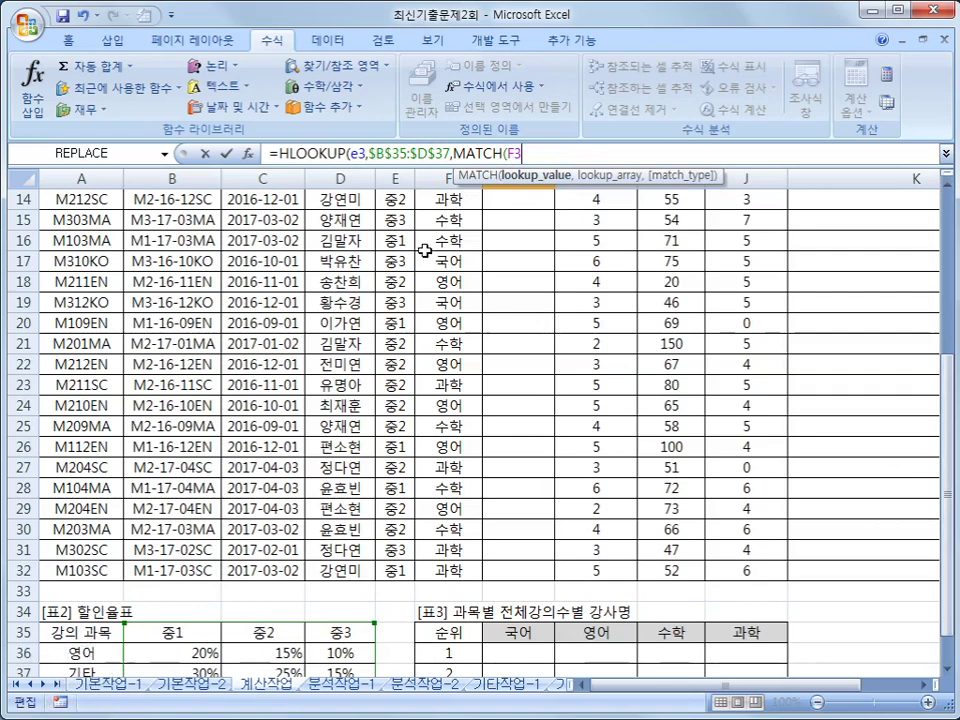
pyautogui.moveTo(952, 430); pyautogui.dragTo(950, 420)
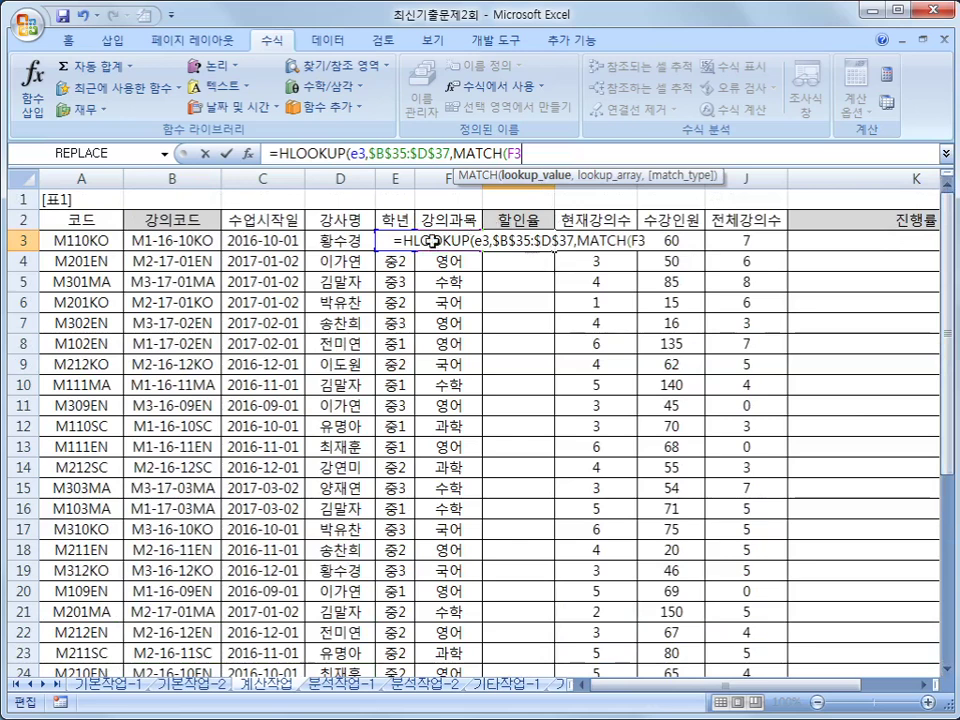
pyautogui.write(',')
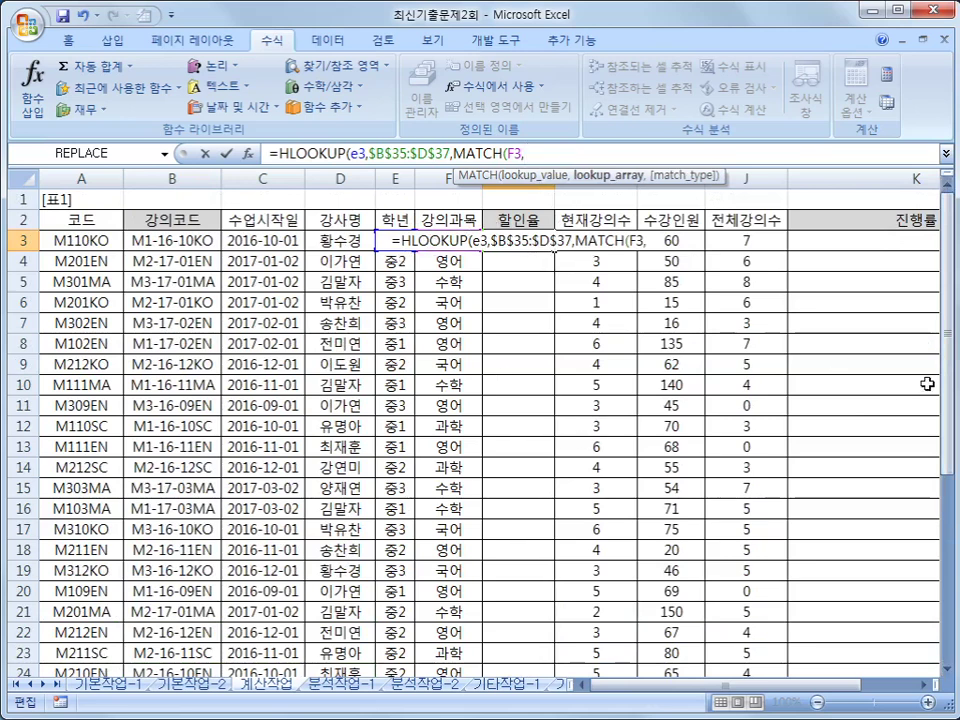
pyautogui.moveTo(952, 388); pyautogui.dragTo(952, 410)
pyautogui.click(76, 613)
pyautogui.moveTo(76, 613); pyautogui.dragTo(75, 634)
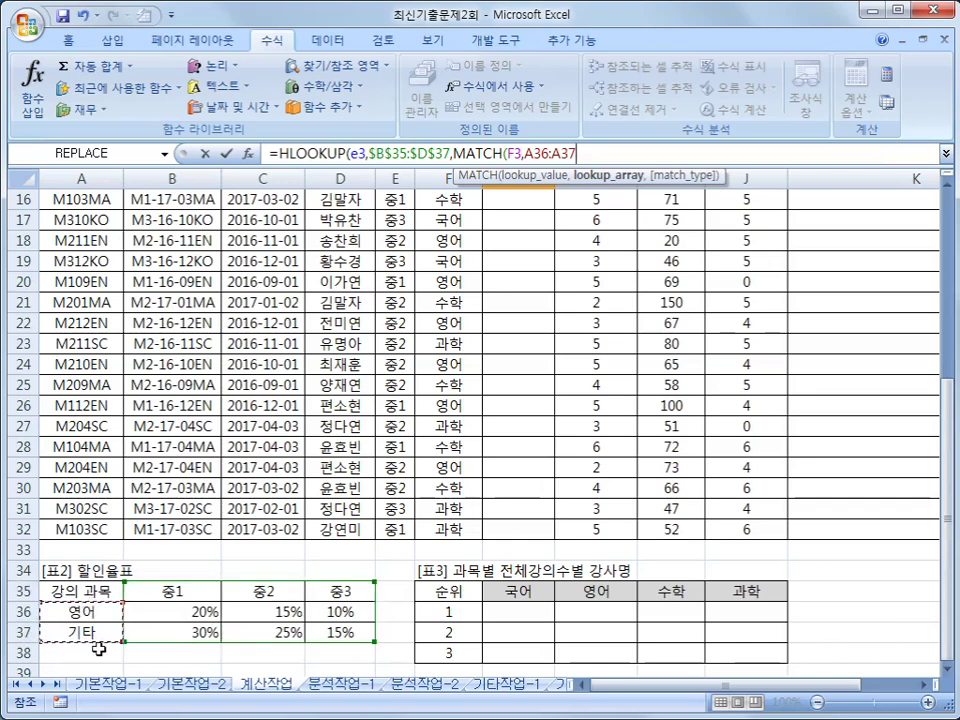
pyautogui.press('F4')
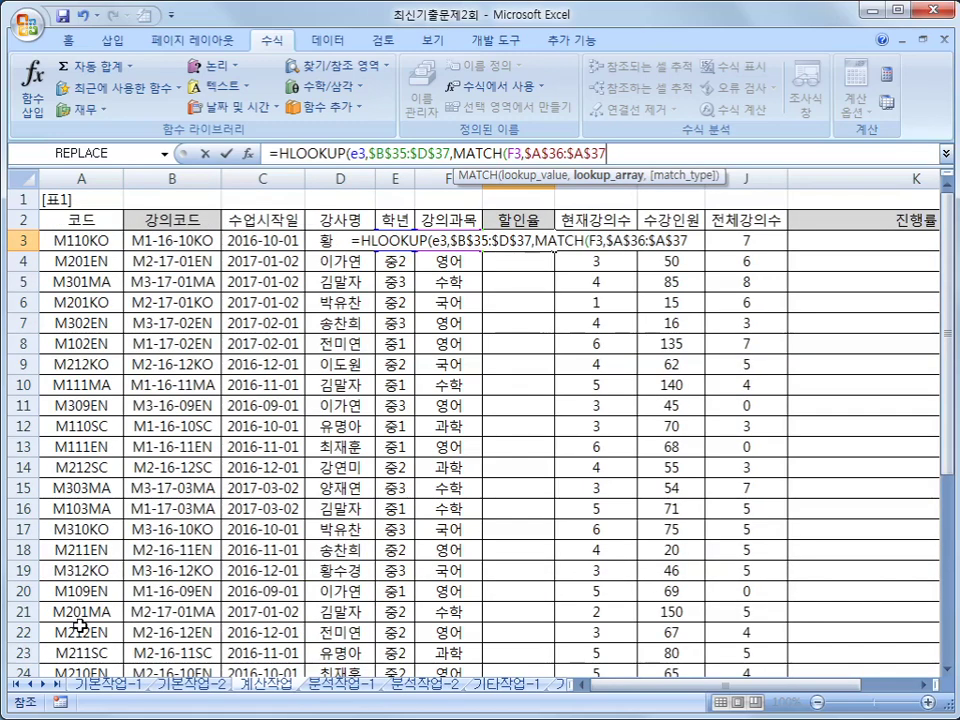
# - Set the MATCH type to -1, add 1 to the MATCH result, and enter the completed HLOOKUP formula in G3
pyautogui.write(',')
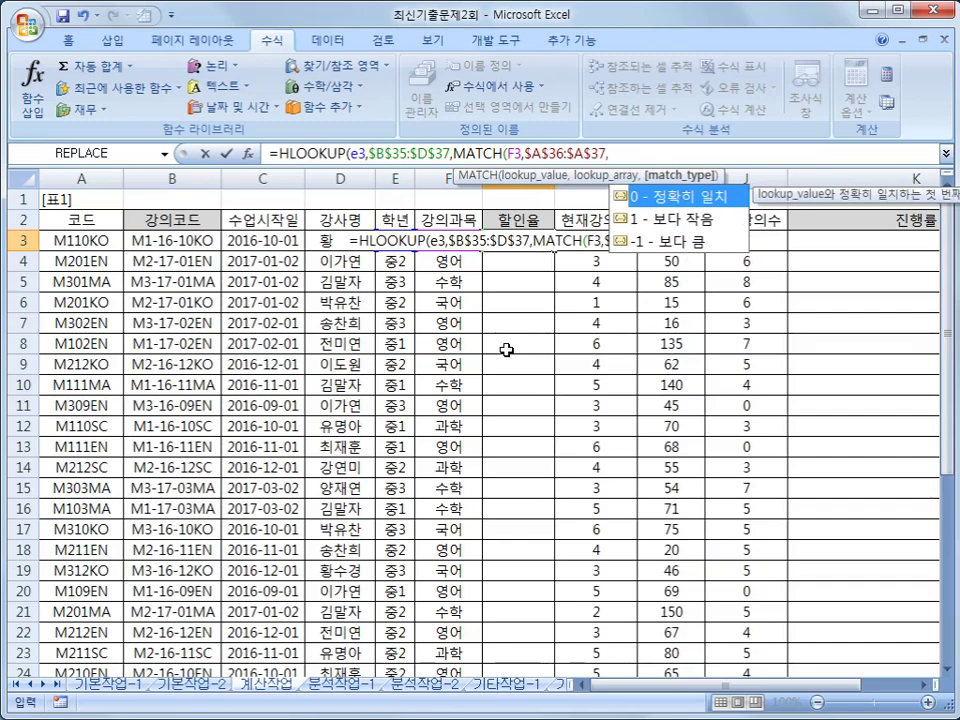
pyautogui.moveTo(945, 328); pyautogui.dragTo(927, 515)
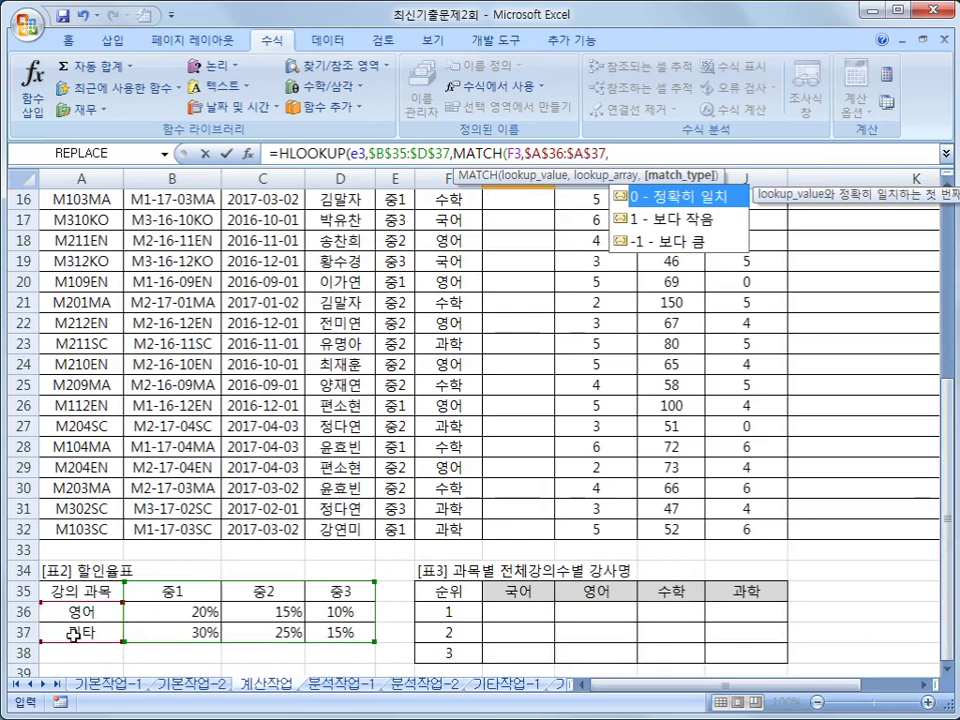
pyautogui.moveTo(77, 645); pyautogui.dragTo(97, 645)
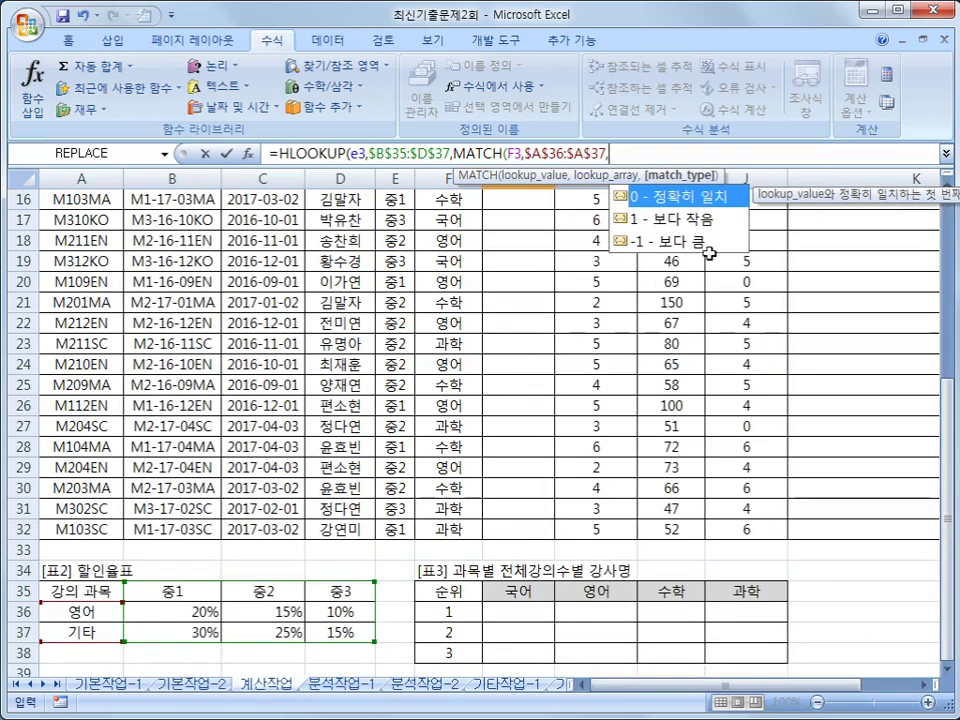
pyautogui.write('-1')
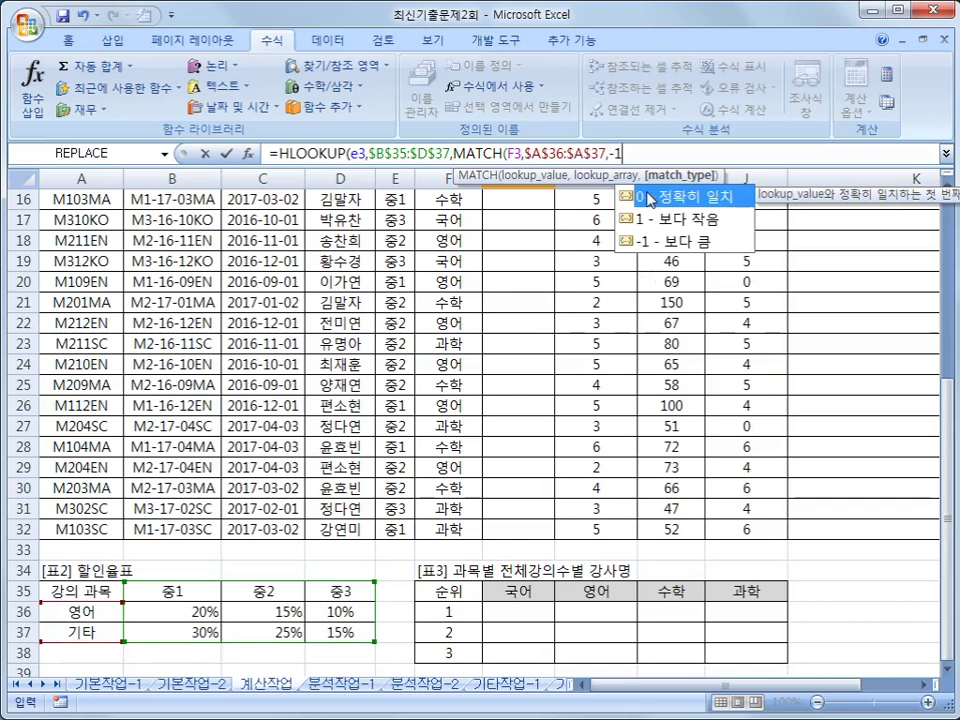
pyautogui.write(')+1')
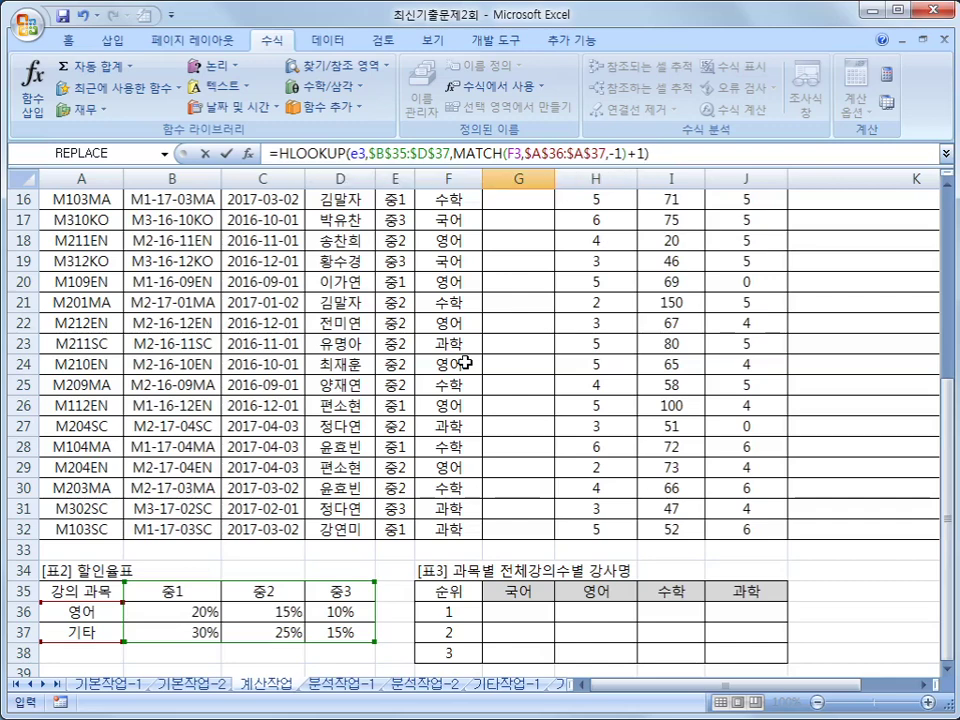
pyautogui.press('Escape')
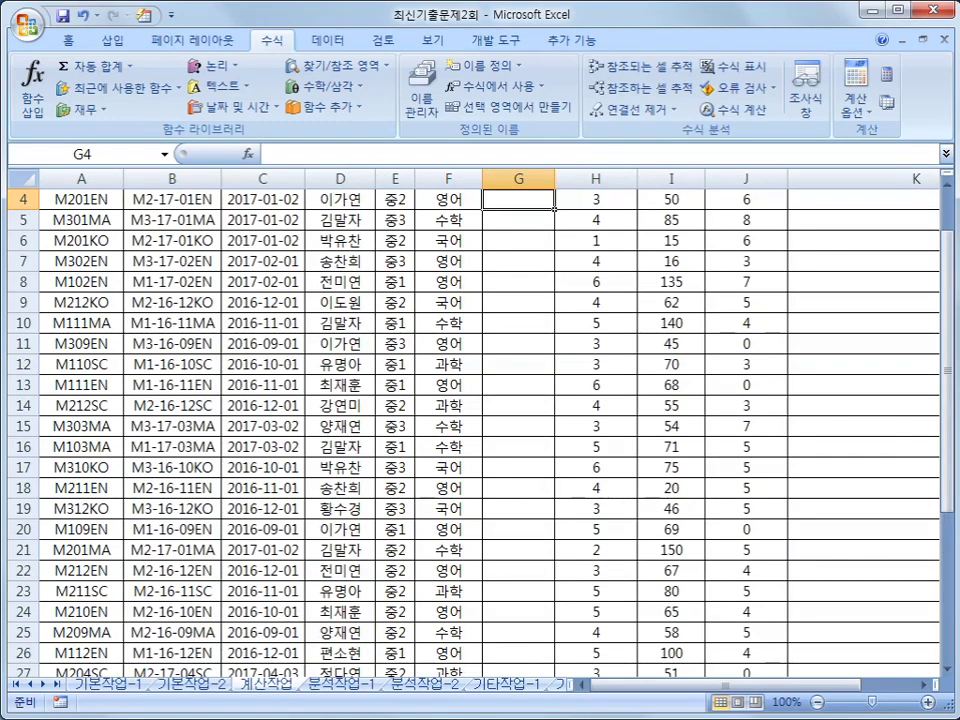
# - Fill the G3 formula down the 할인율 column, review the rows, and clear the filled cells
pyautogui.scroll(1, 588, 400)
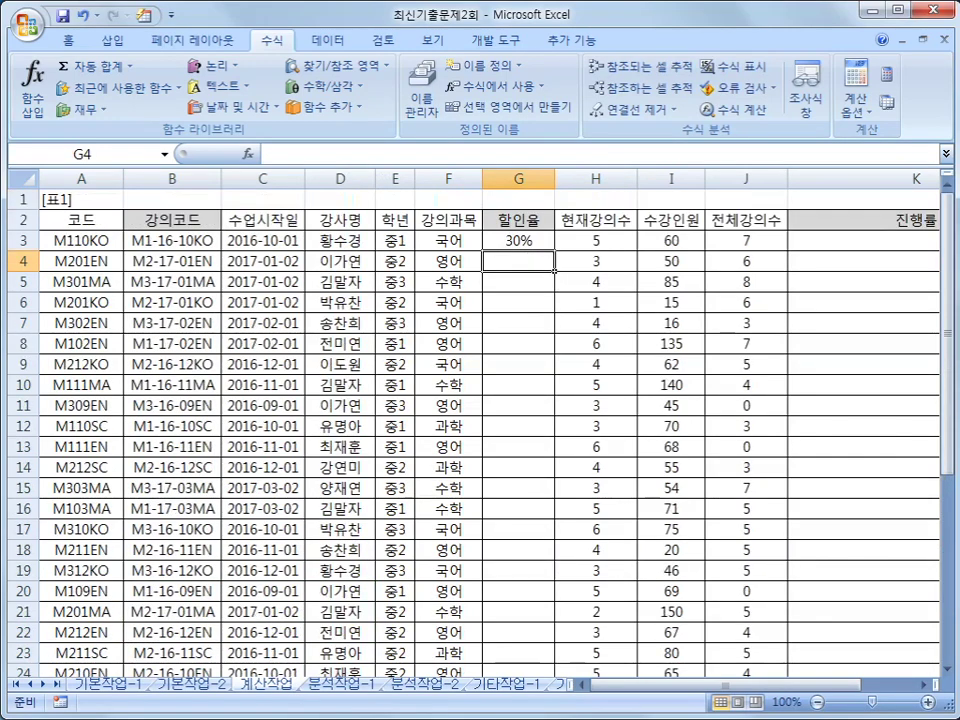
pyautogui.click(522, 243)
pyautogui.doubleClick(557, 253)
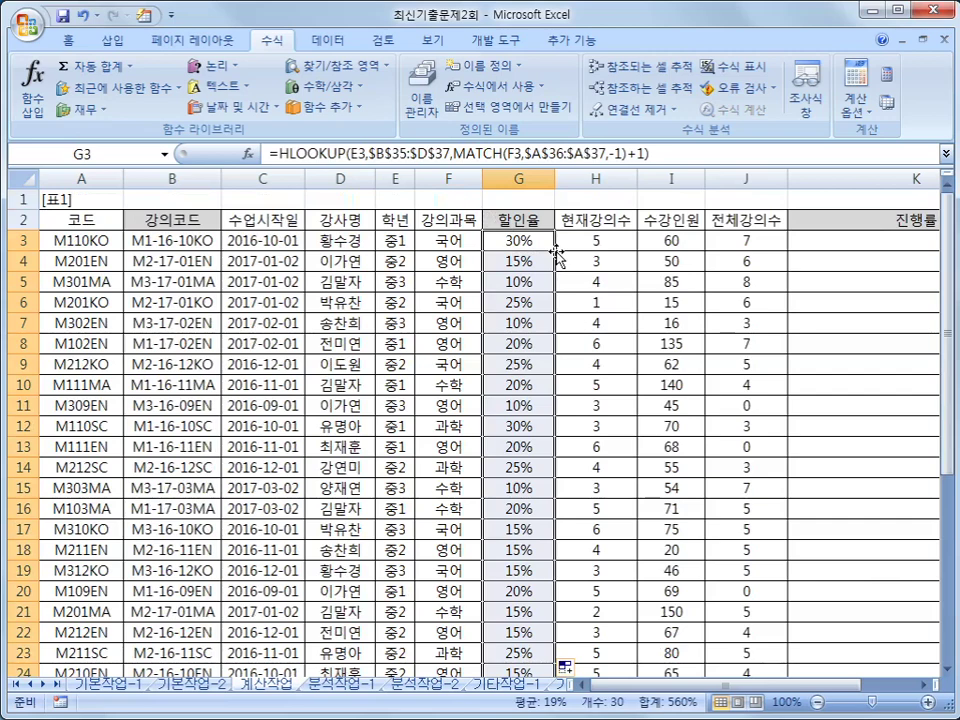
pyautogui.scroll(-3, 446, 294)
pyautogui.scroll(4, 585, 375)
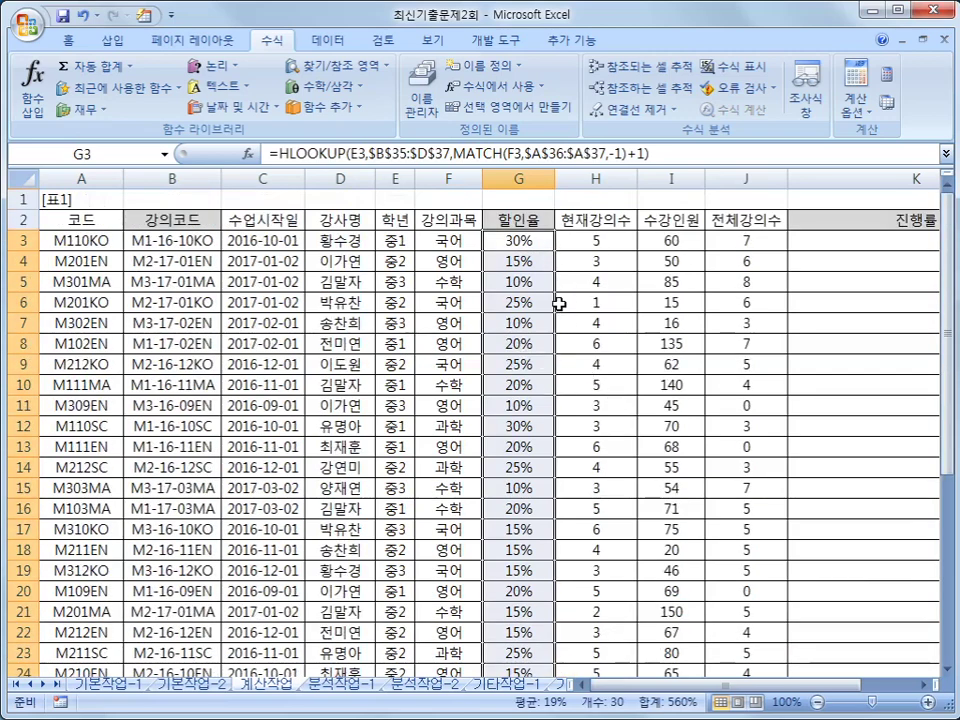
pyautogui.press('Delete')
# - Start an HLOOKUP formula in 할인율 cell G3 with the 학년 cell E3 as the lookup value
pyautogui.click(522, 246)
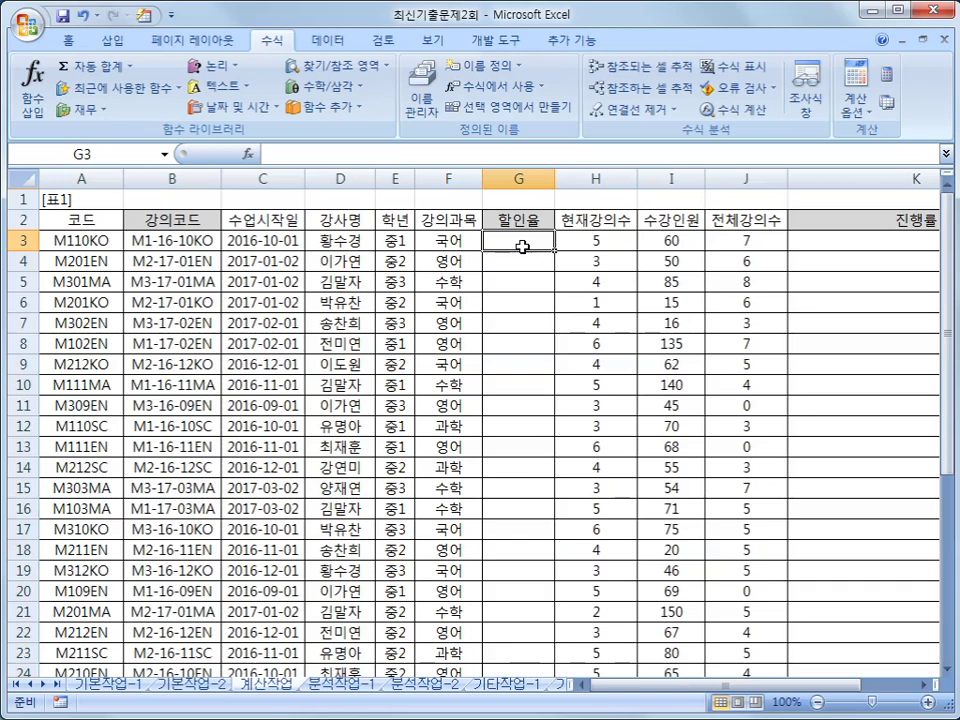
pyautogui.write('=')
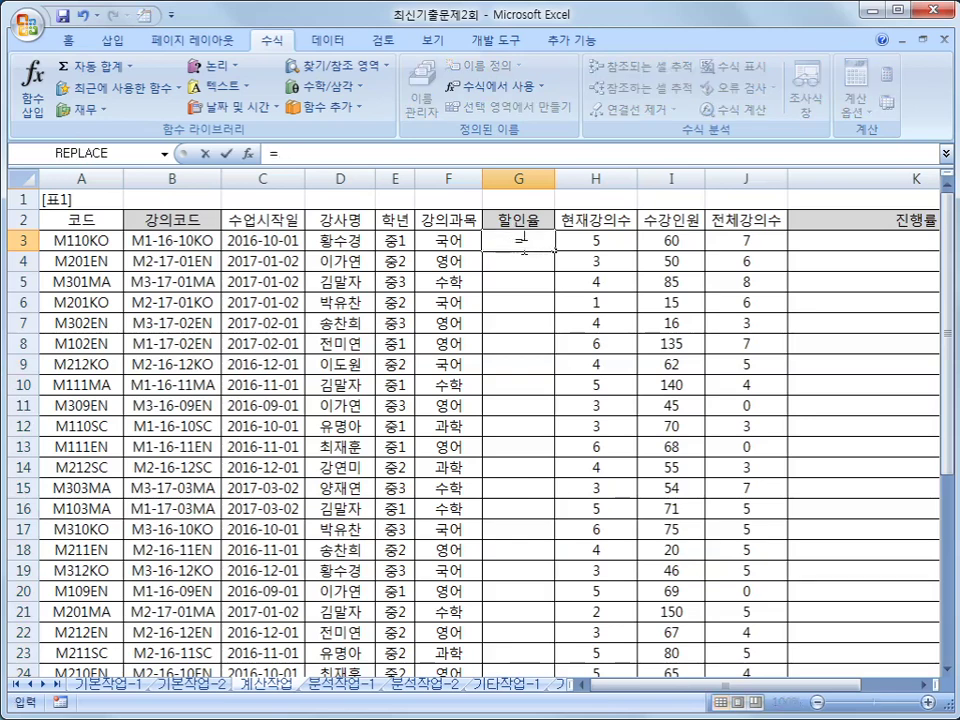
pyautogui.write('hl')
pyautogui.press('Tab')
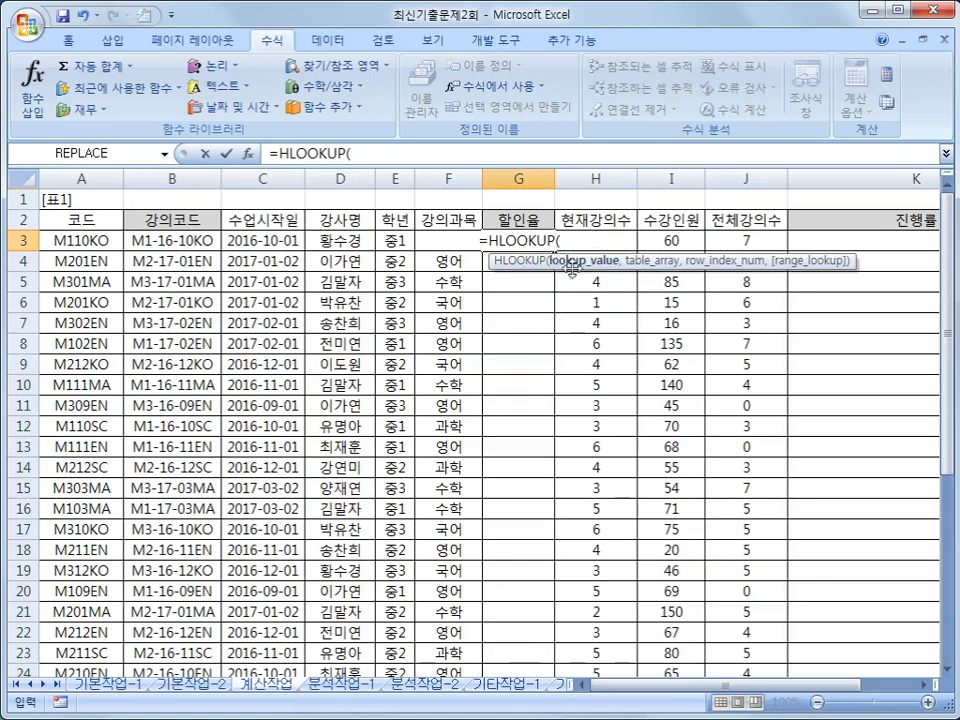
pyautogui.scroll(-7, 561, 418)
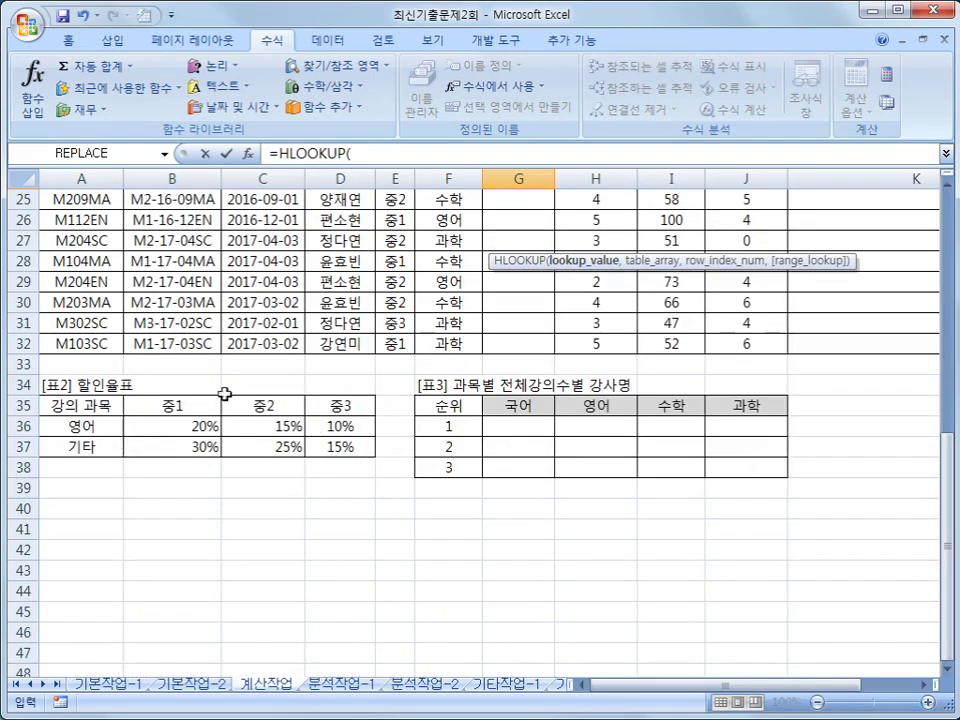
pyautogui.scroll(8, 306, 424)
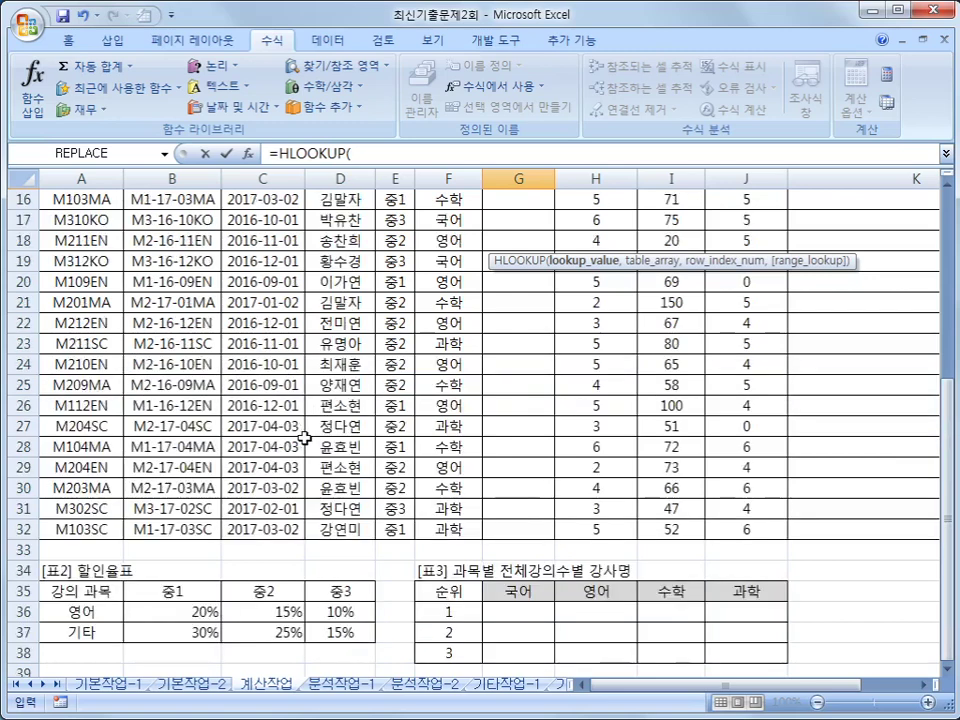
pyautogui.click(390, 242)
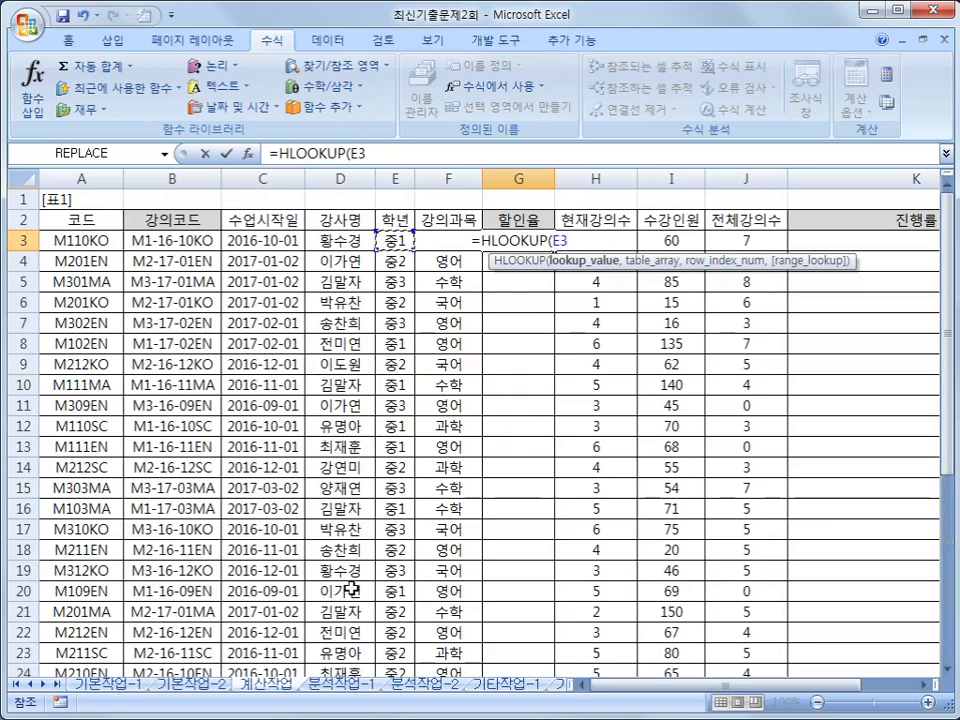
# - Use the 표2 grade headings and discount rates as the HLOOKUP table array, with the absolute range $B$35:$D$37
pyautogui.write(',')
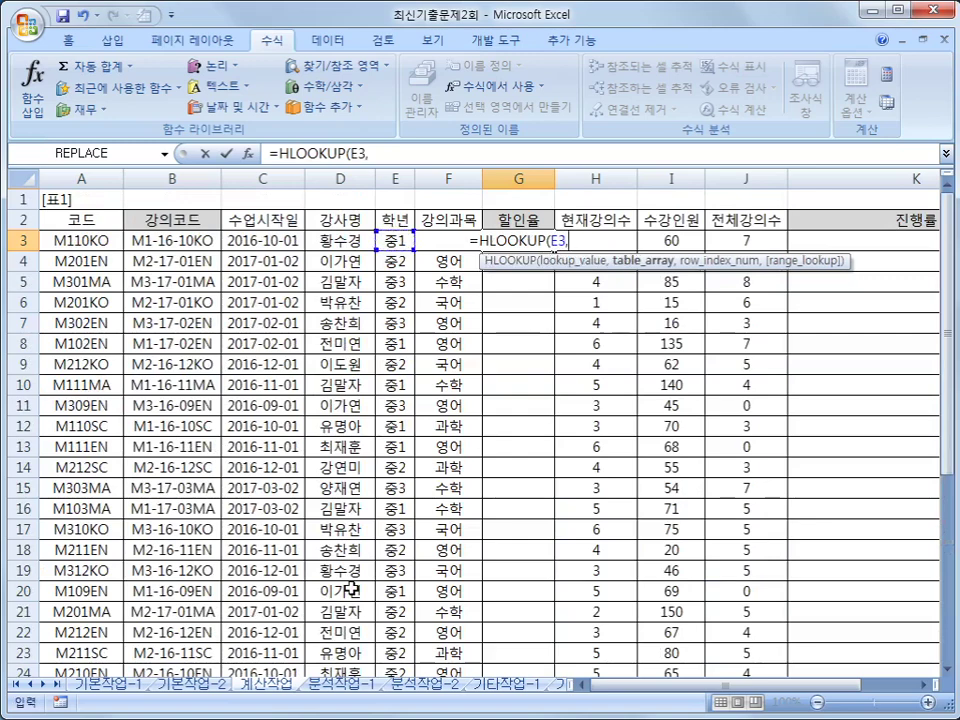
pyautogui.scroll(-7, 351, 590)
pyautogui.moveTo(300, 437); pyautogui.dragTo(328, 446)
pyautogui.press('F4')
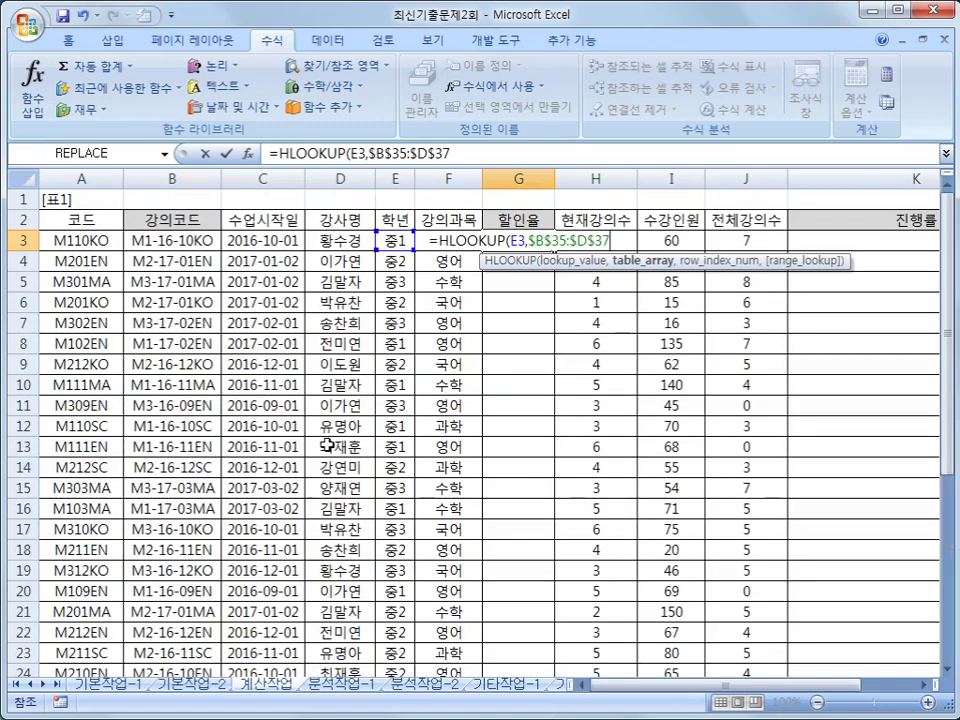
# - Nest MATCH in the HLOOKUP row index argument and take the 강의과목 cell F3 as its lookup value
pyautogui.write(',')
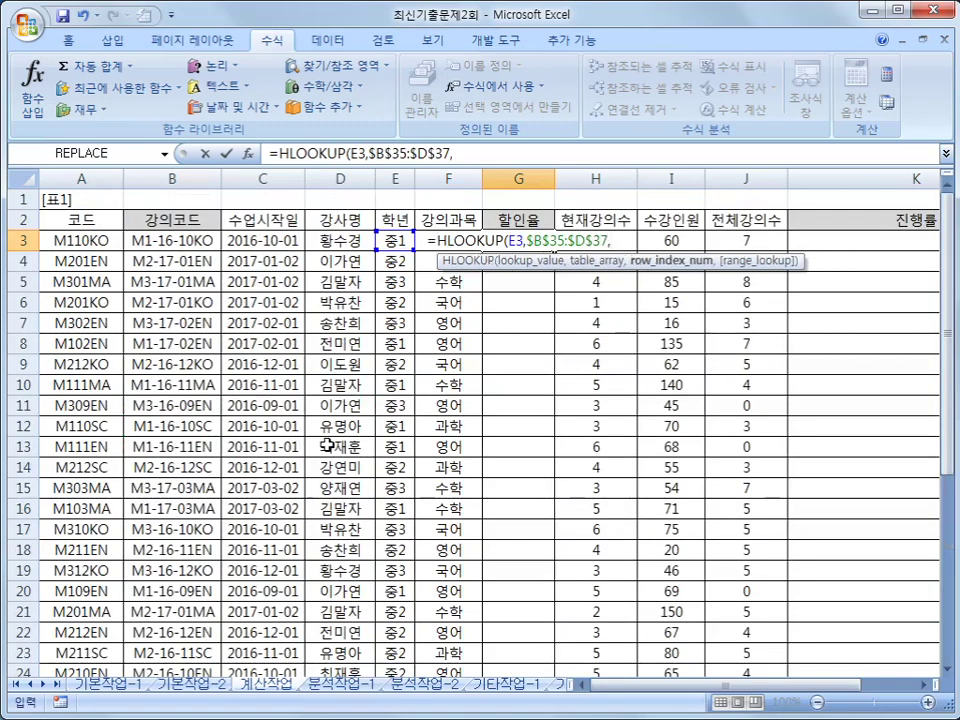
pyautogui.write('matc')
pyautogui.press('Tab')
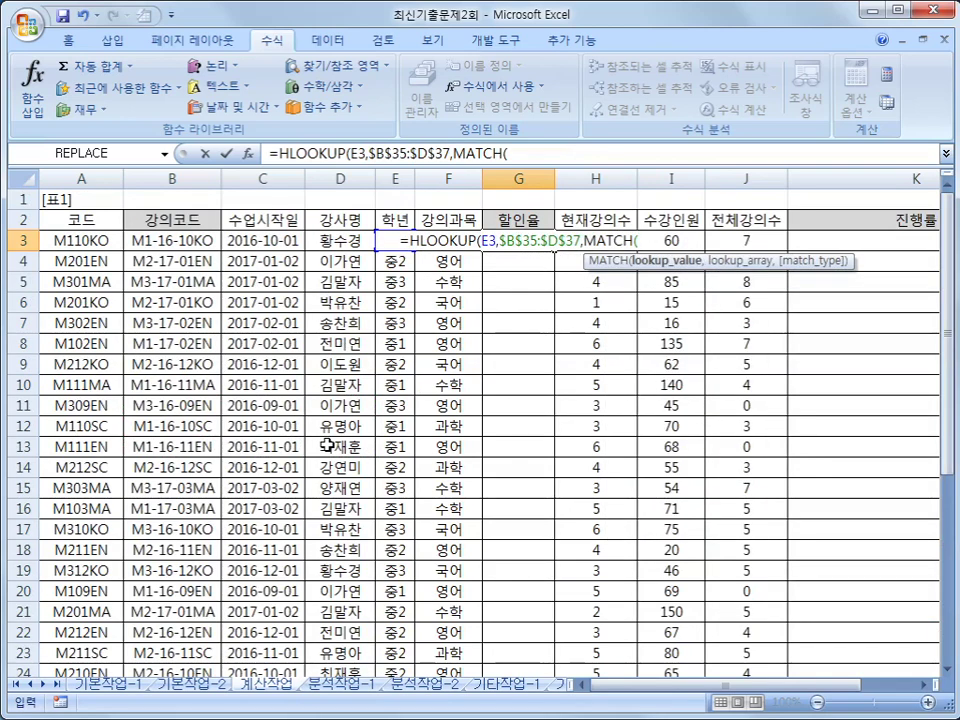
pyautogui.click(448, 240)
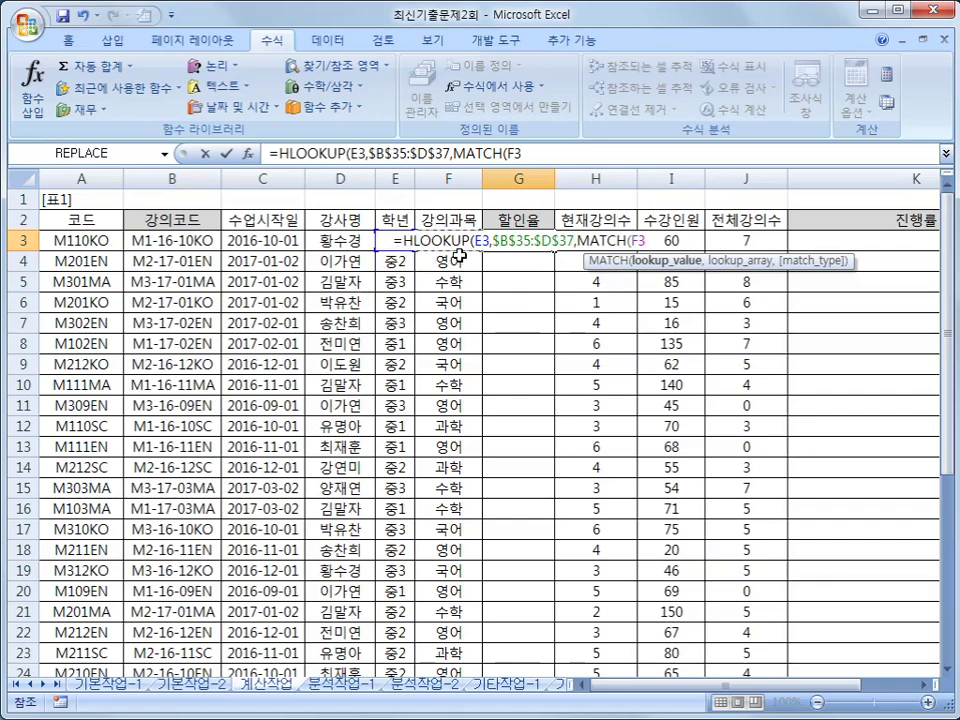
# - Use the 표2 subject labels as the MATCH lookup array, with the absolute range $A$36:$A$37
pyautogui.write(',')
pyautogui.scroll(-7, 386, 311)
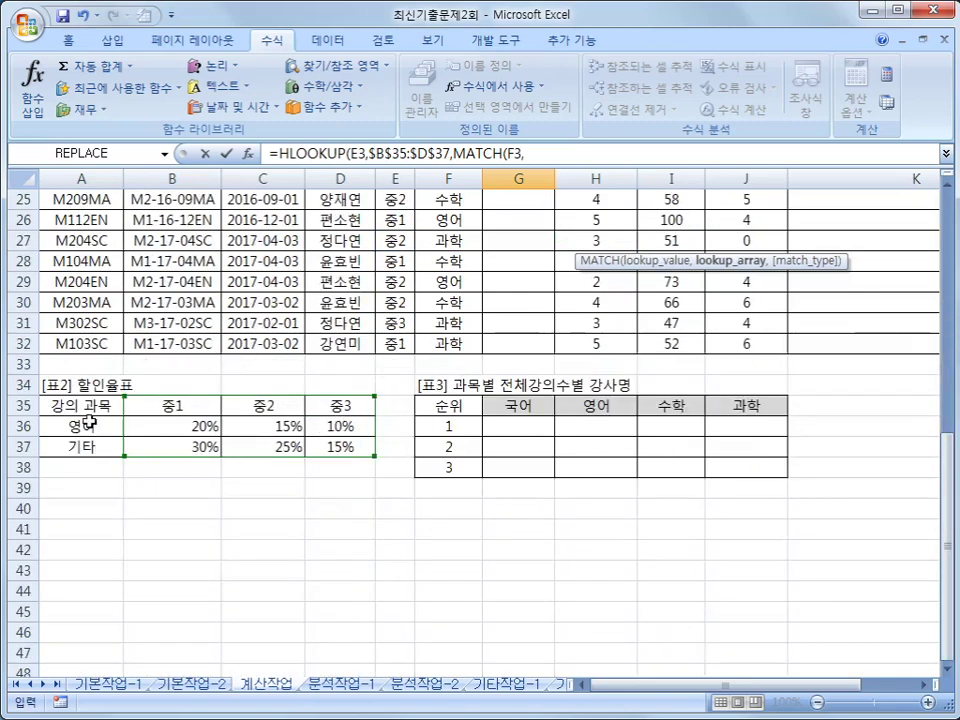
pyautogui.moveTo(89, 422); pyautogui.dragTo(60, 440)
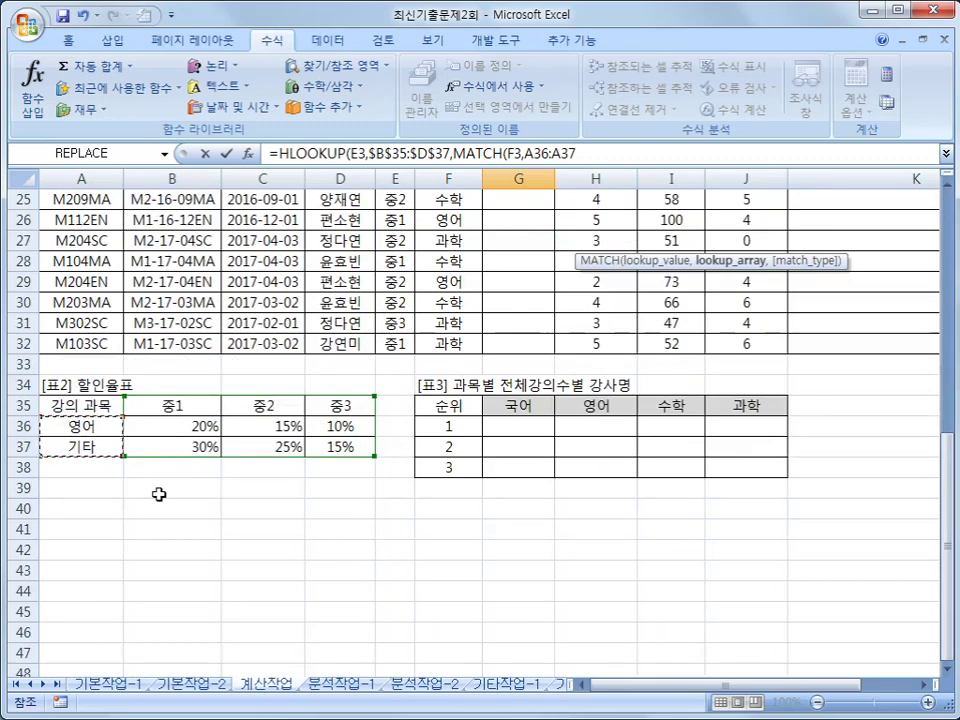
pyautogui.press('F4')
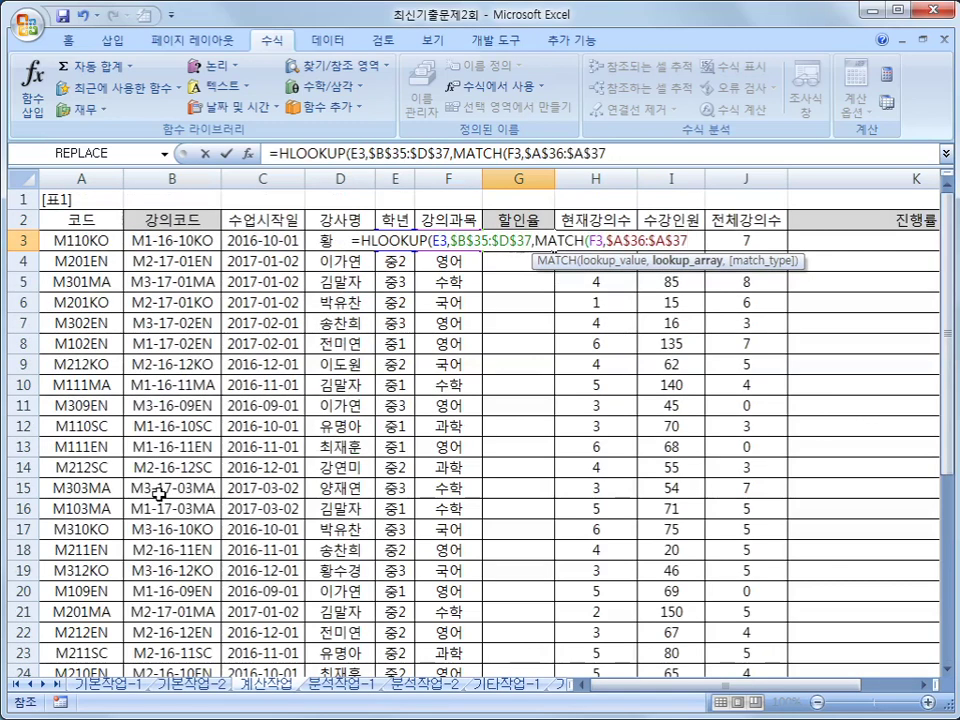
# - Complete the G3 formula with MATCH type -1 and +1 after the MATCH function, and enter it
pyautogui.write(',')
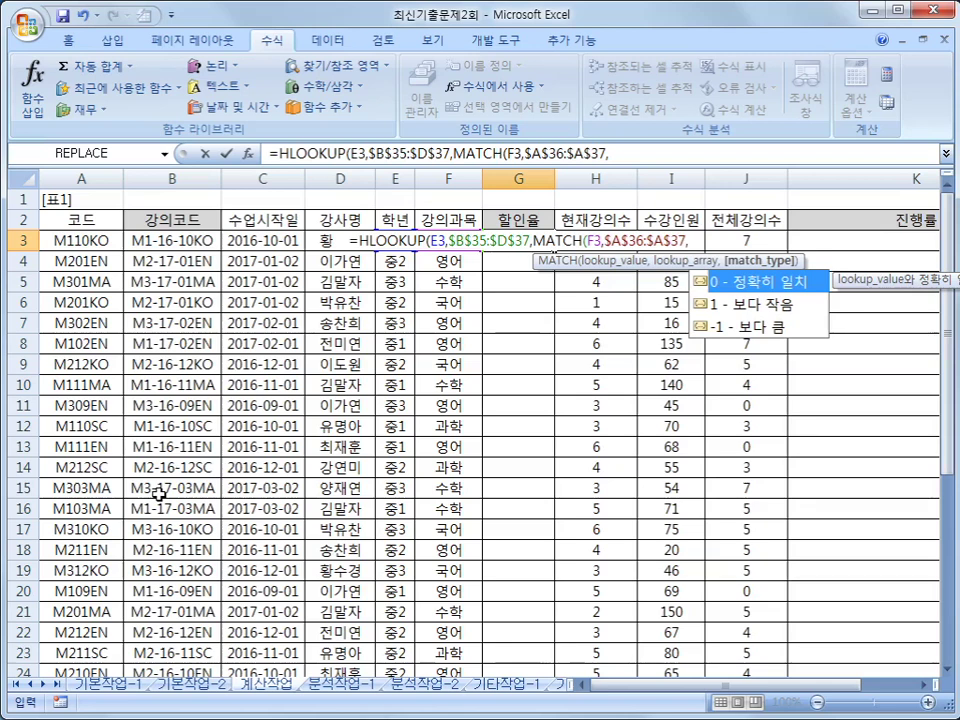
pyautogui.write('-1')
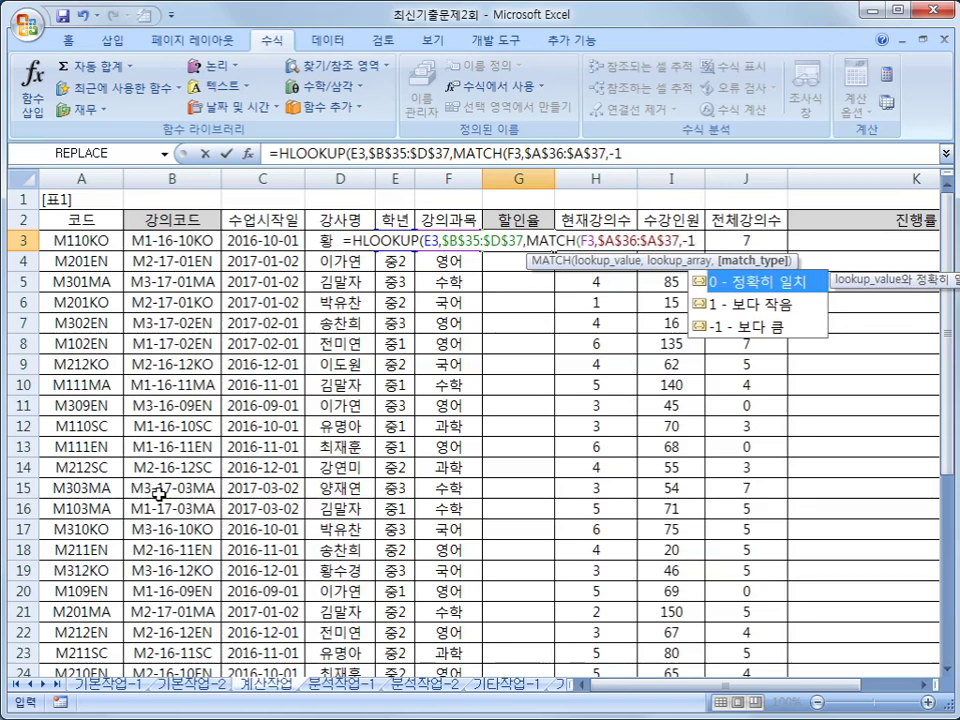
pyautogui.write(')')
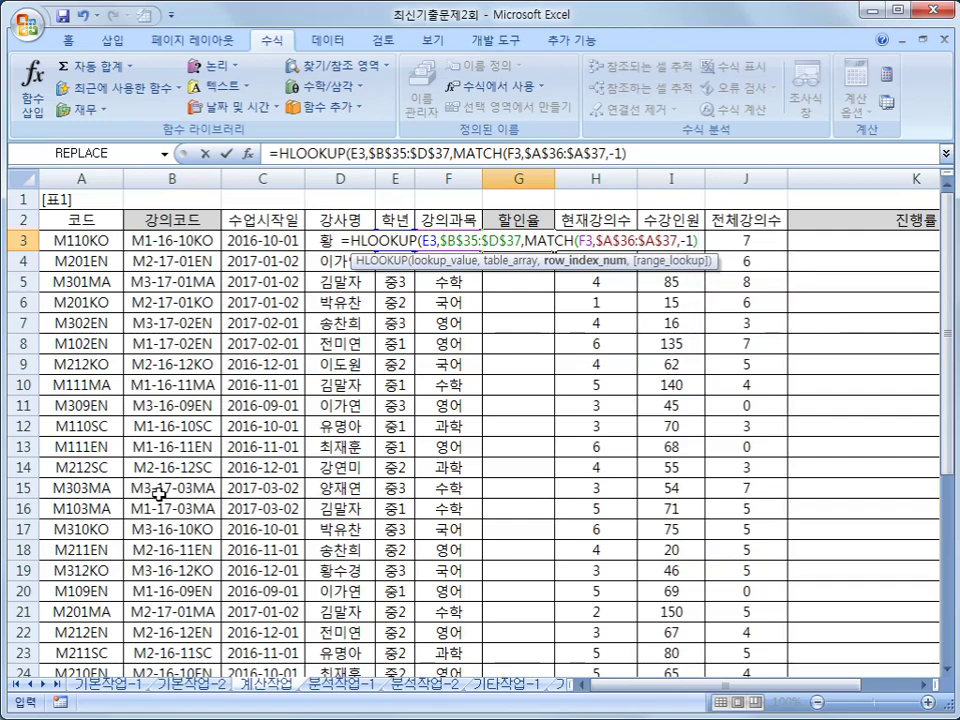
pyautogui.scroll(-3, 158, 494)
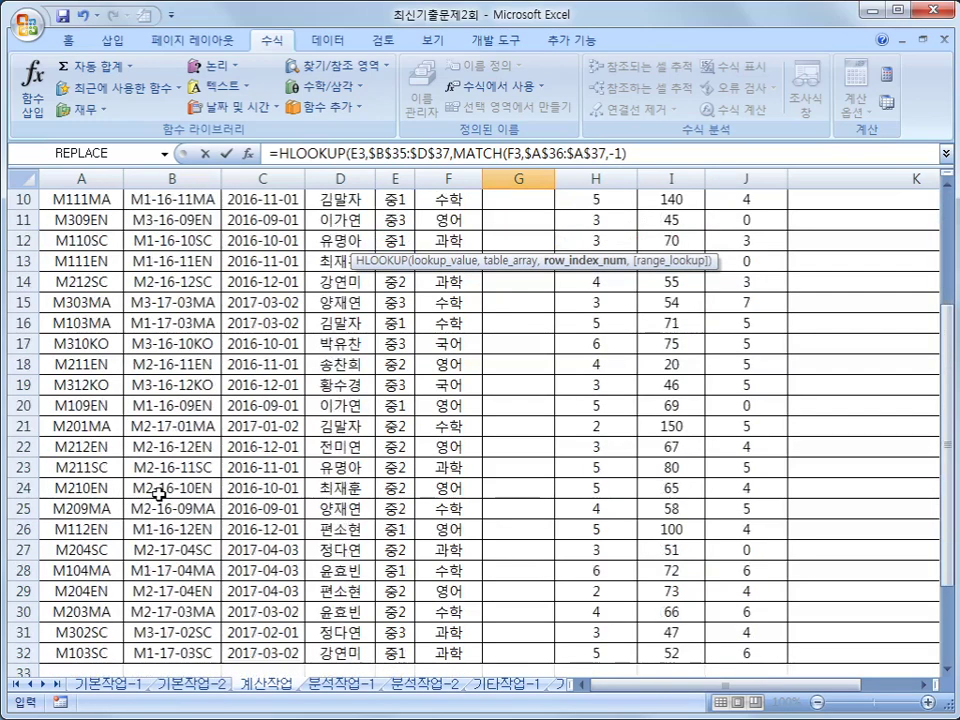
pyautogui.scroll(-4, 158, 494)
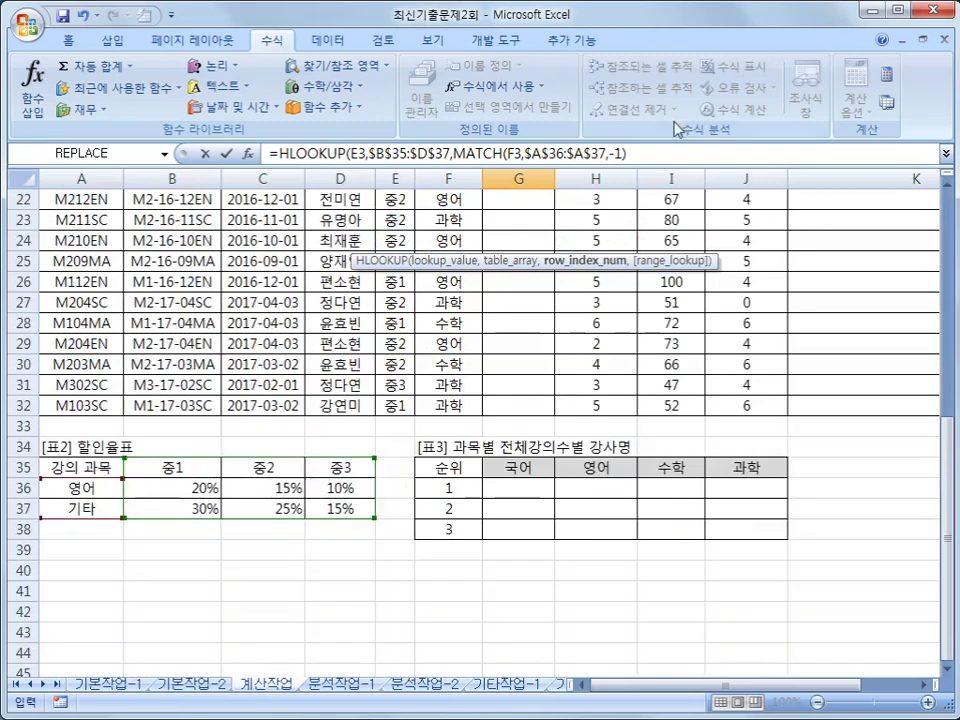
pyautogui.click(656, 155)
pyautogui.write('+1')
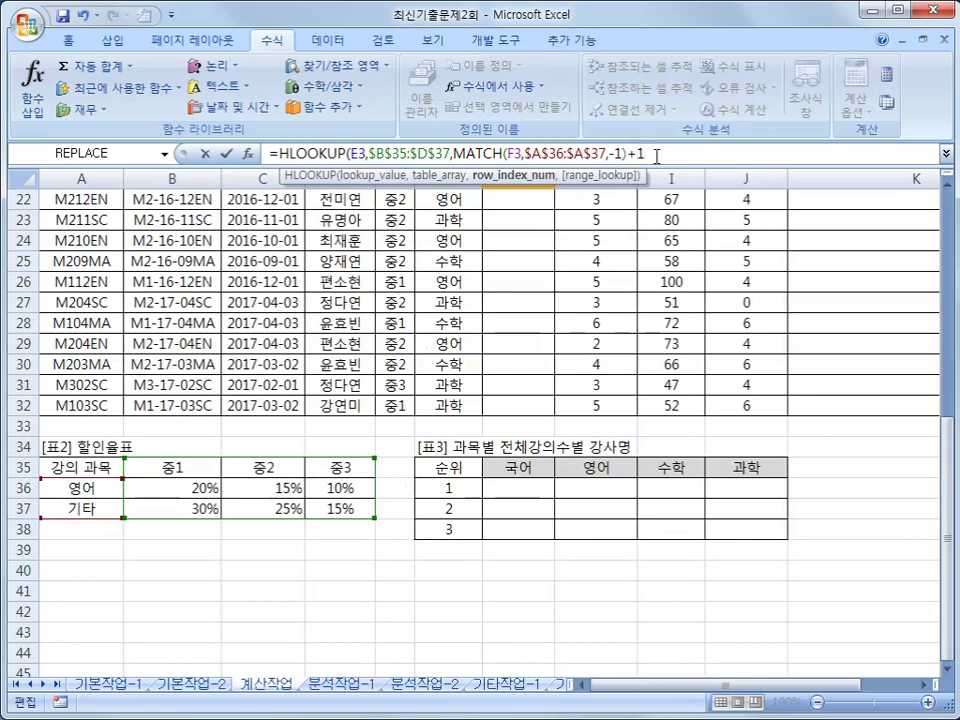
pyautogui.write(')')
pyautogui.press('Return')
# - Copy the HLOOKUP formula from G3 down through the rest of the 할인율 column
pyautogui.scroll(1, 655, 154)
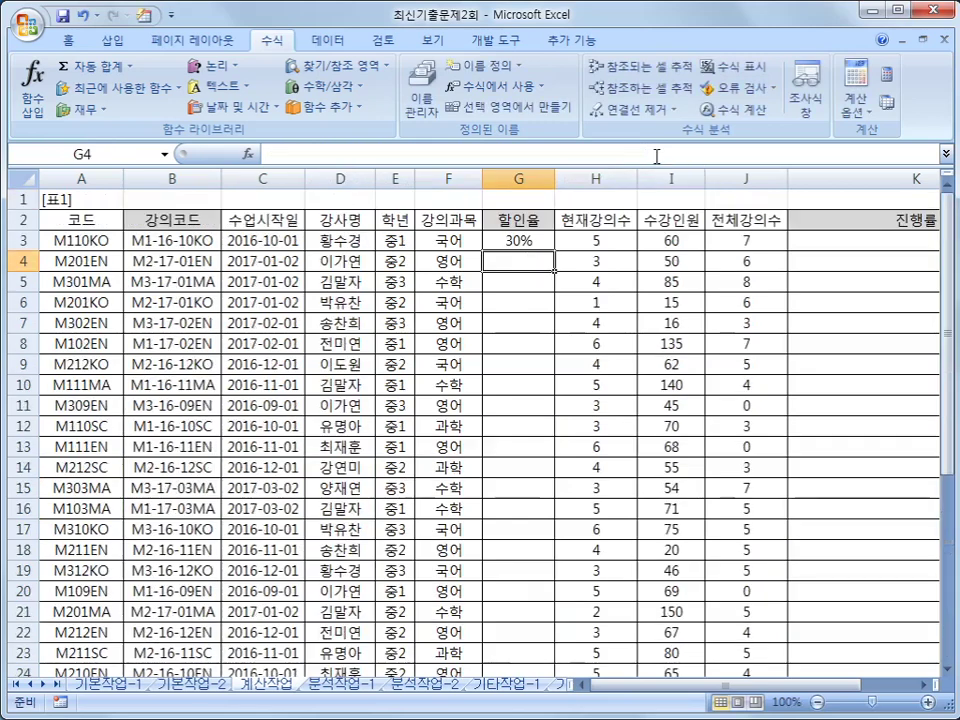
pyautogui.click(544, 244)
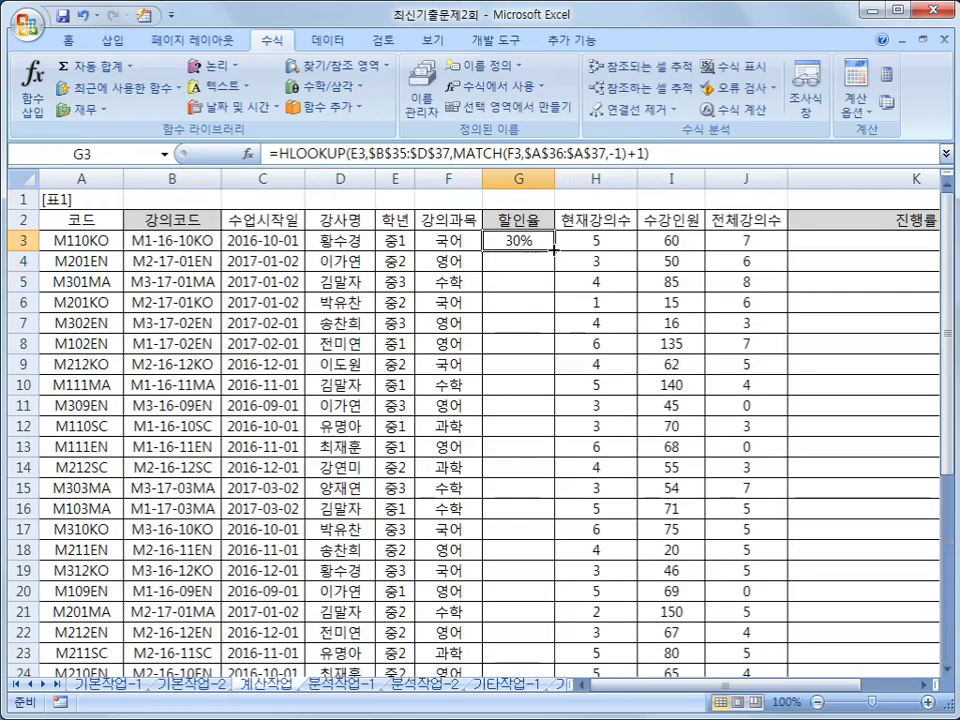
pyautogui.doubleClick(554, 250)
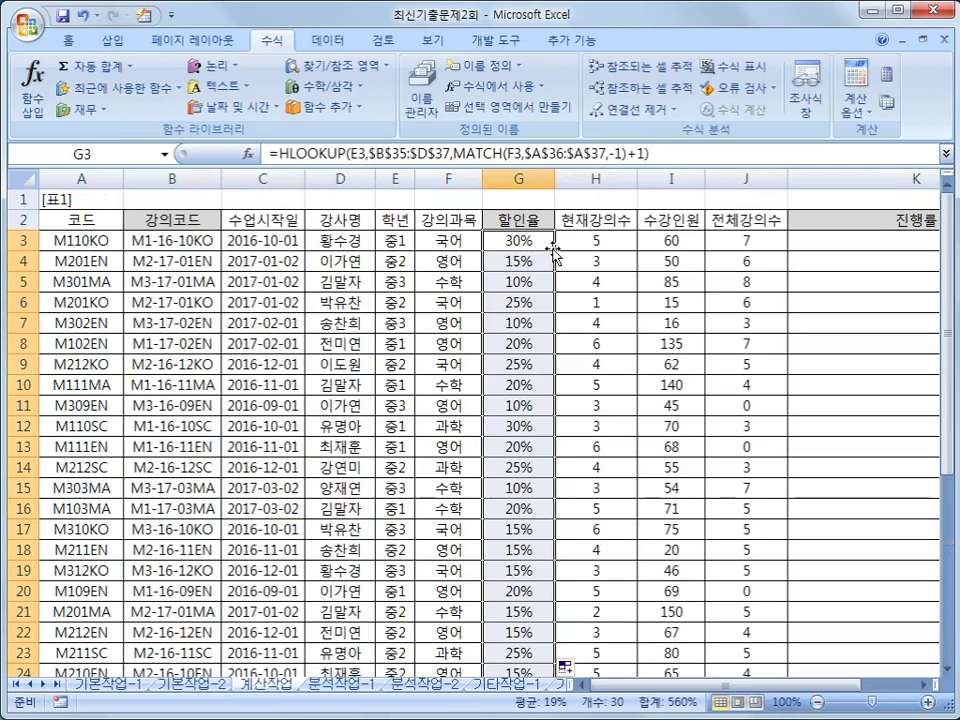
# - Start a REPT formula in K3, the first cell of the 진행률 column
pyautogui.click(905, 243)
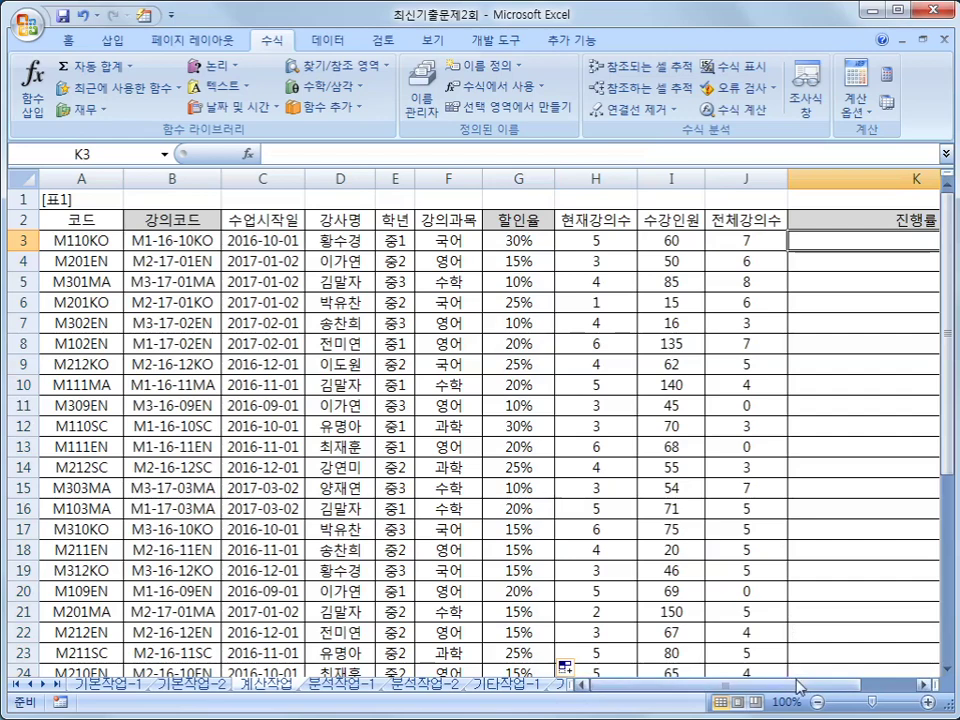
pyautogui.moveTo(797, 690); pyautogui.dragTo(868, 697)
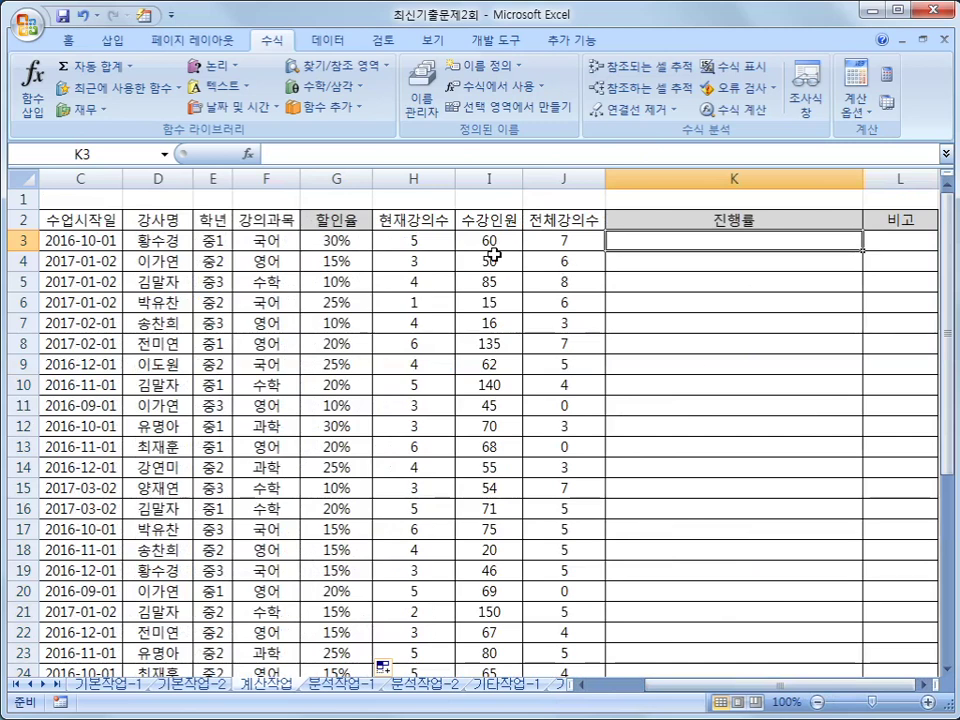
pyautogui.click(420, 243)
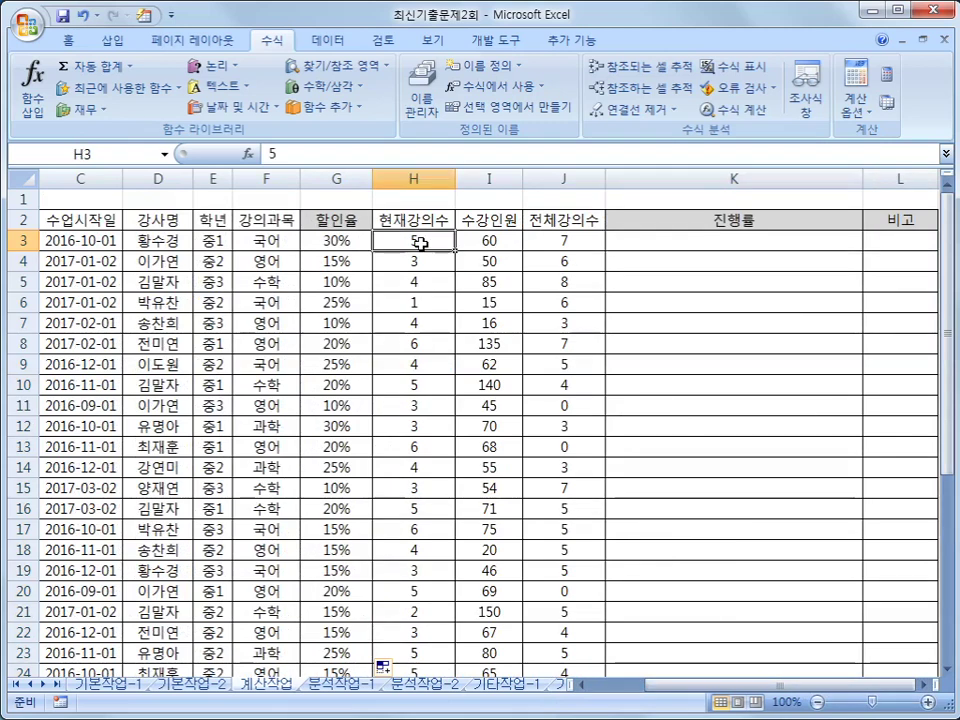
pyautogui.click(564, 246)
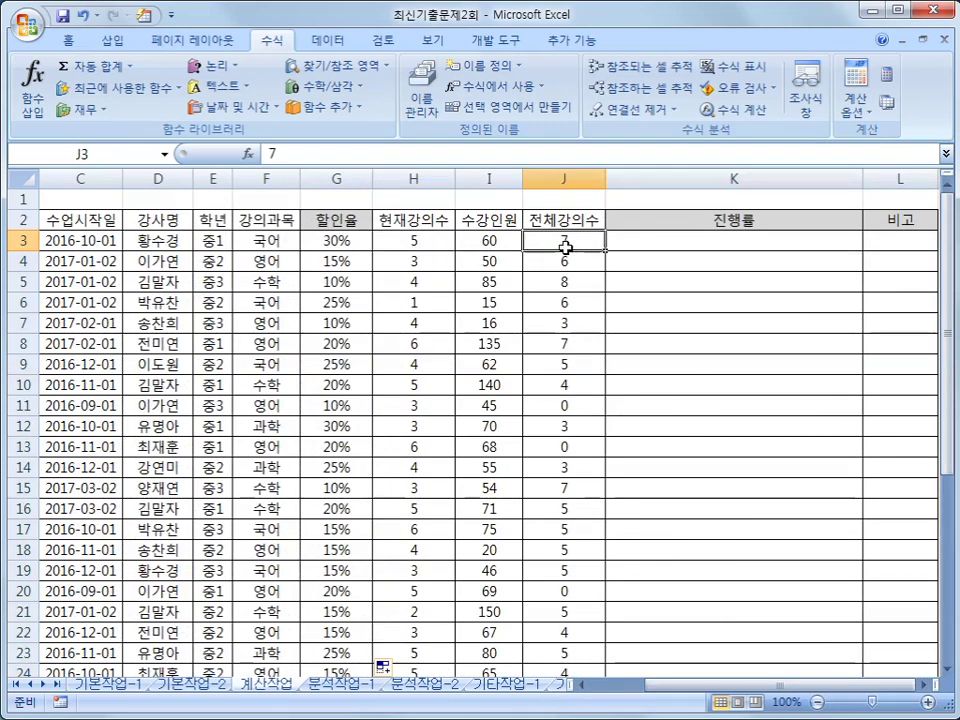
pyautogui.click(667, 244)
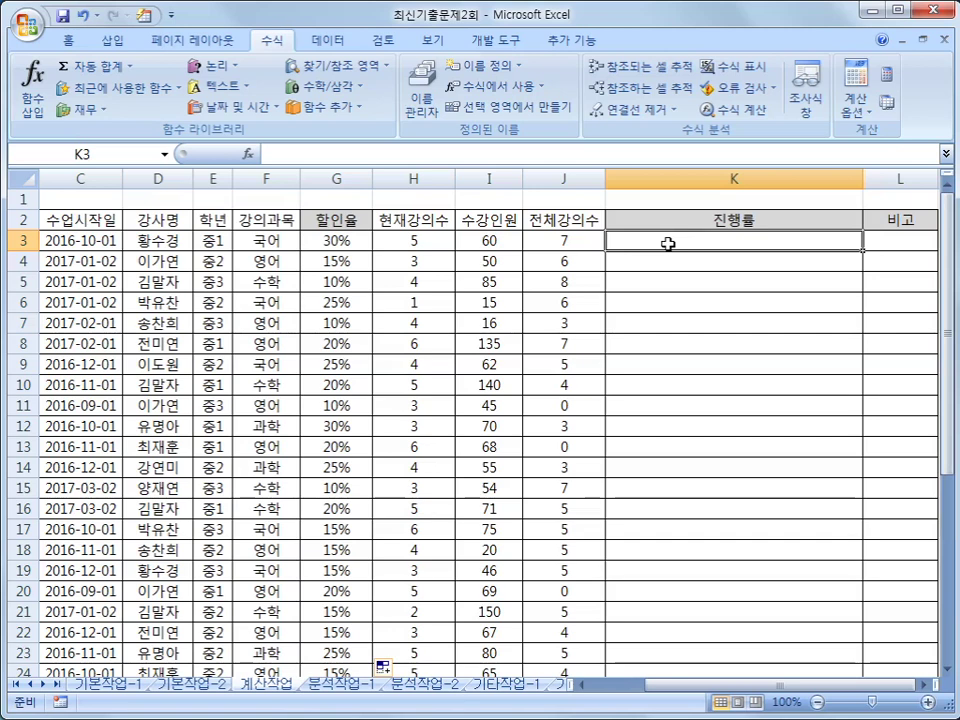
pyautogui.write('=')
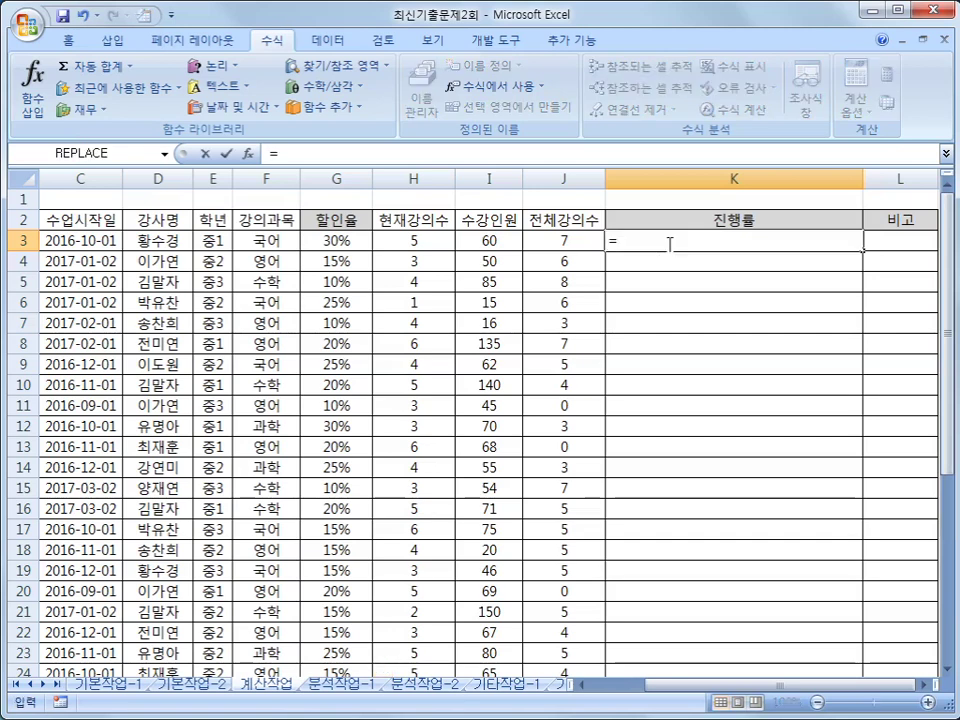
pyautogui.write('re')
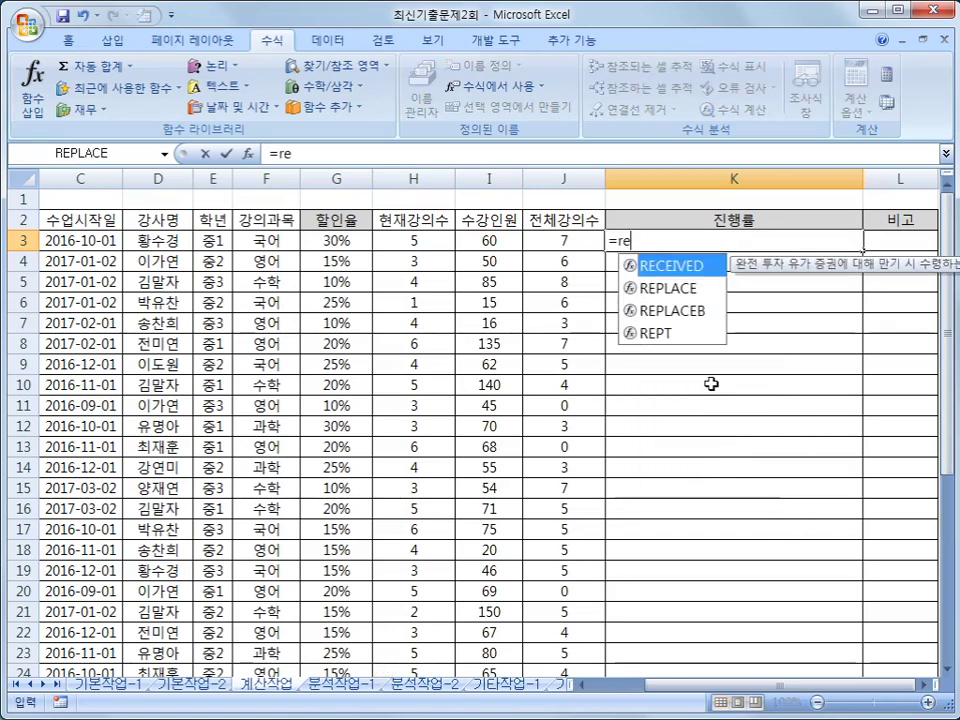
pyautogui.write('pt')
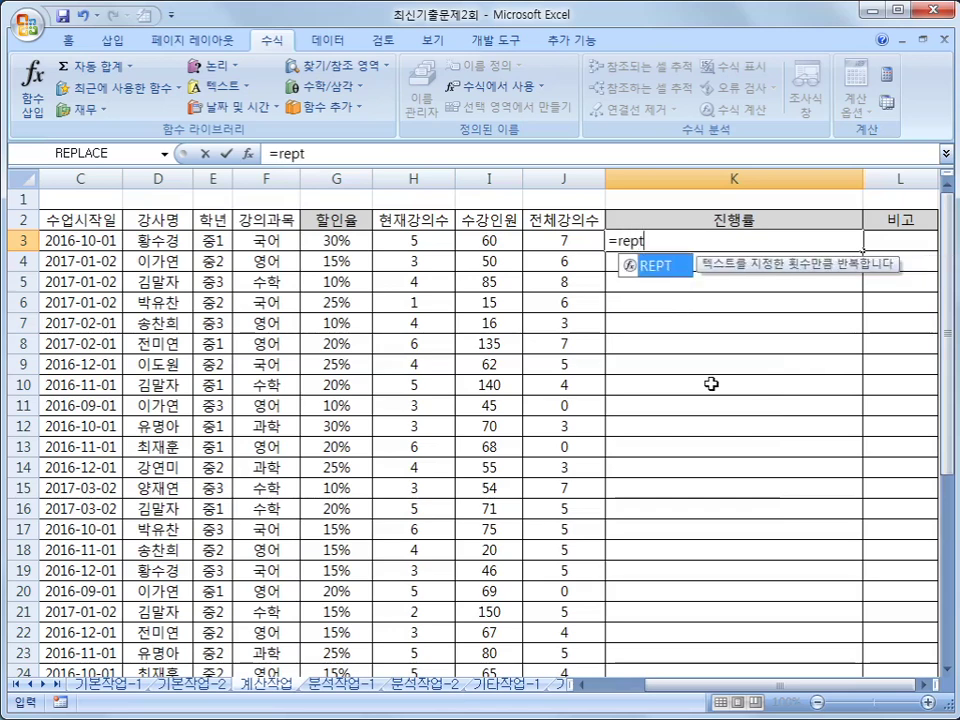
pyautogui.press('Tab')
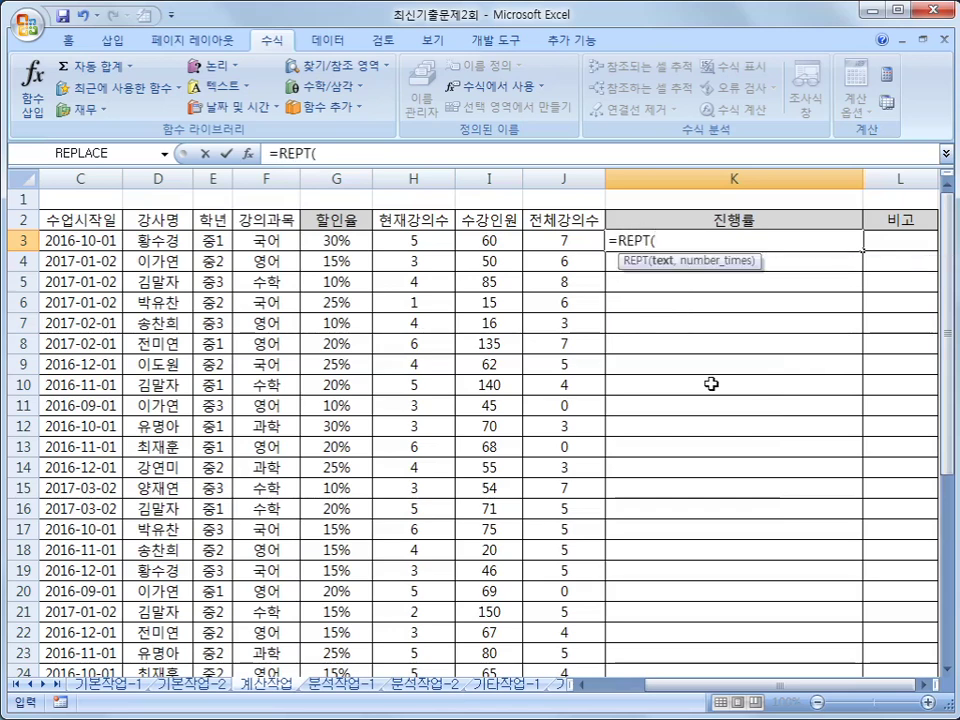
# - Insert the special character ▶ in quotation marks as the REPT text argument
pyautogui.write('"ㅁ')
pyautogui.press('Hangul_Hanja')
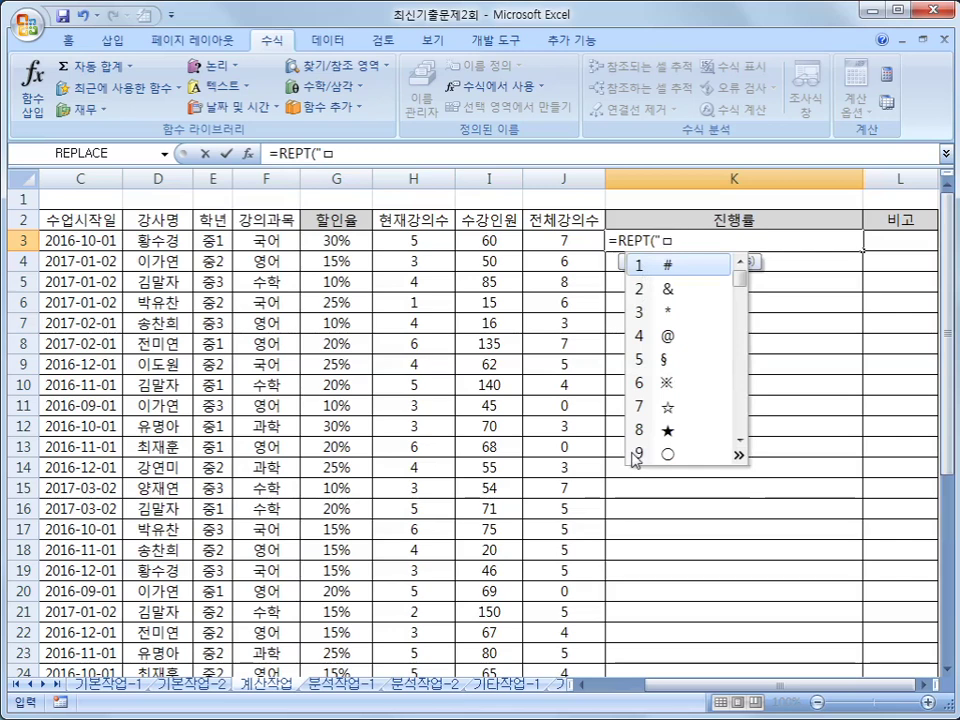
pyautogui.click(740, 458)
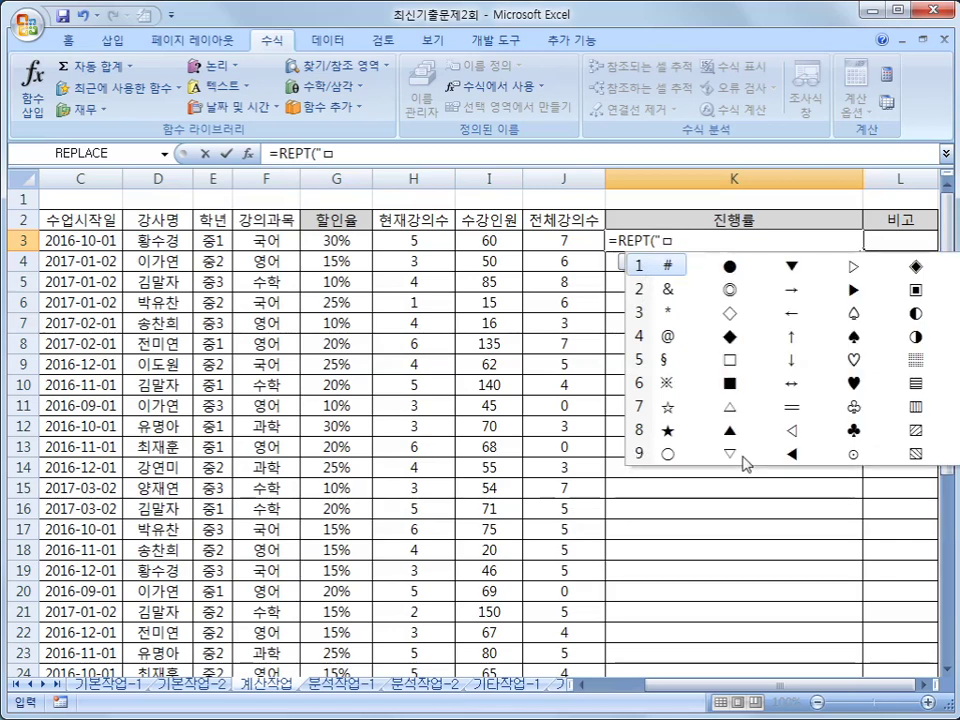
pyautogui.click(851, 289)
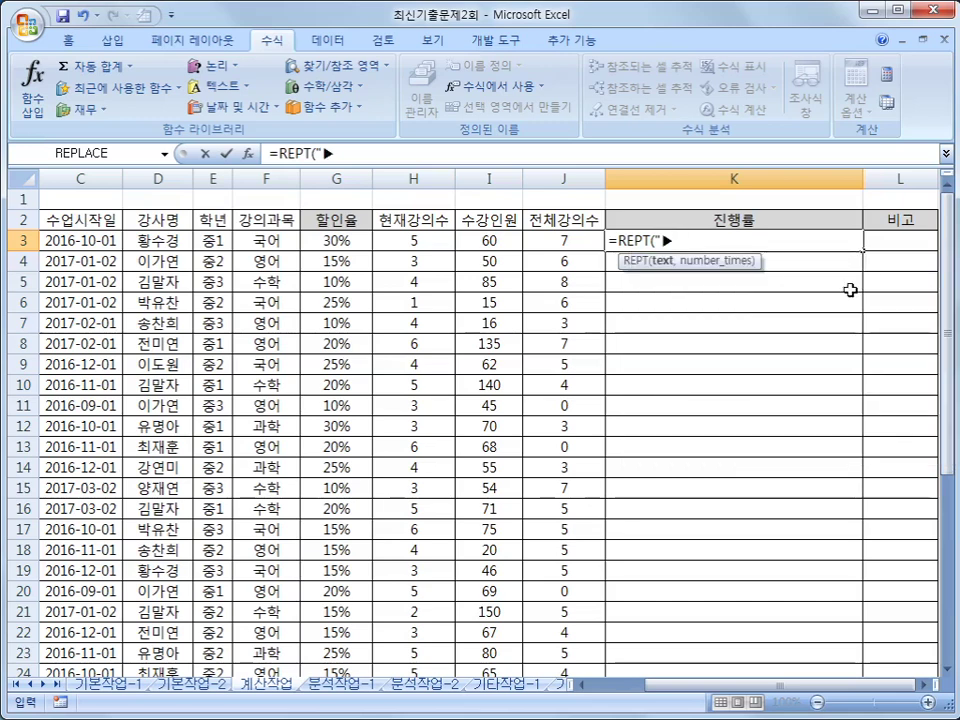
pyautogui.write('",')
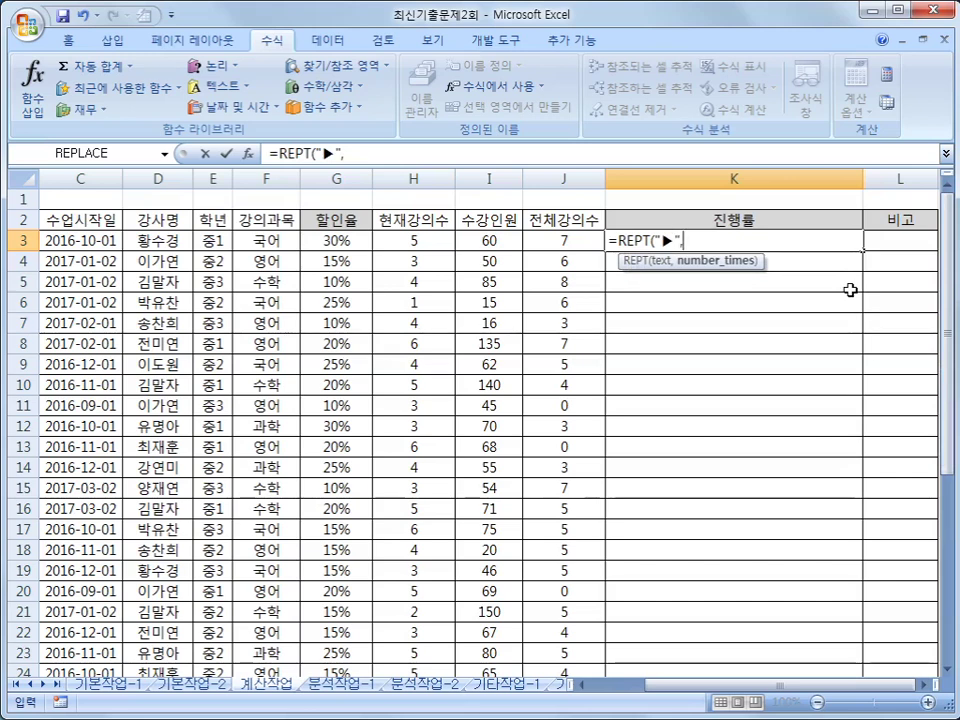
# - Use 현재강의수 divided by 전체강의수 (H3/J3) as the REPT repeat count and enter the K3 formula
pyautogui.click(439, 232)
pyautogui.write('/')
pyautogui.click(556, 238)
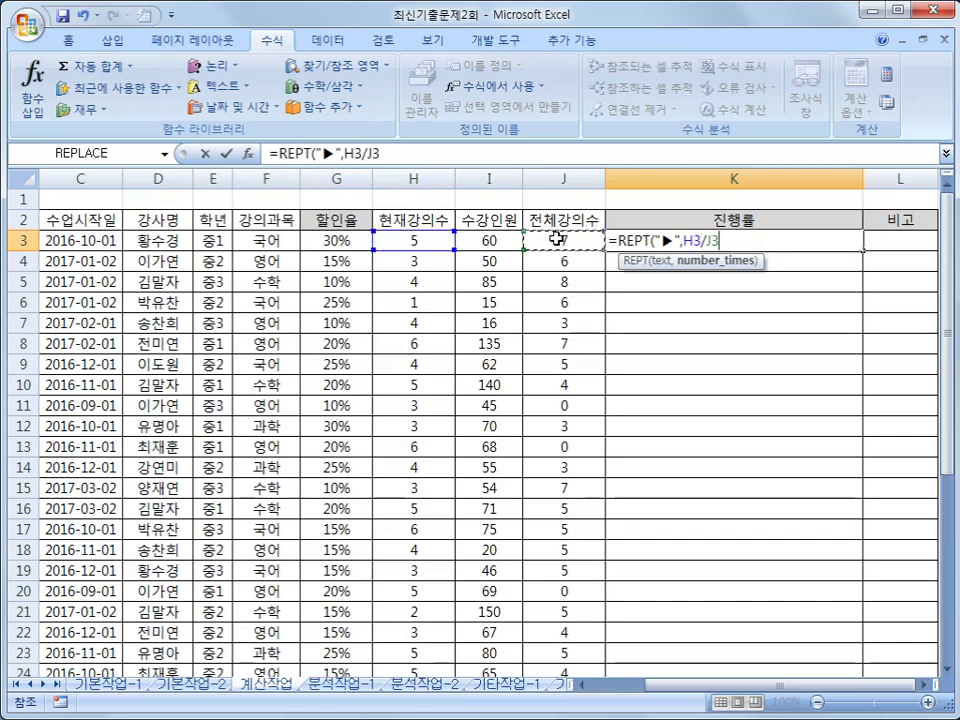
pyautogui.write(')')
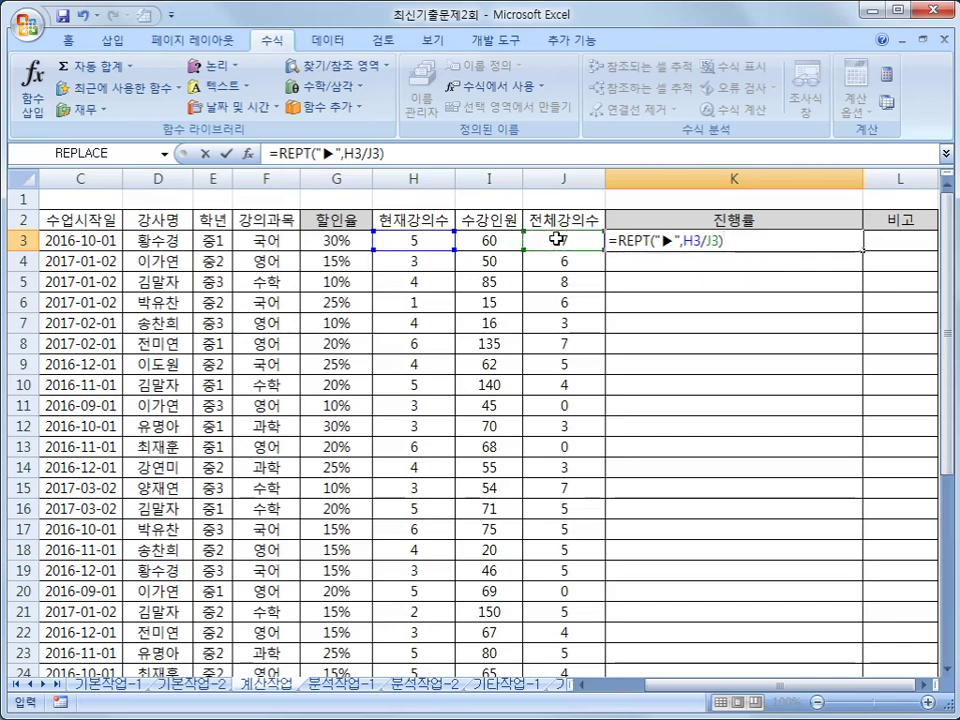
pyautogui.press('Return')
pyautogui.press('Up')
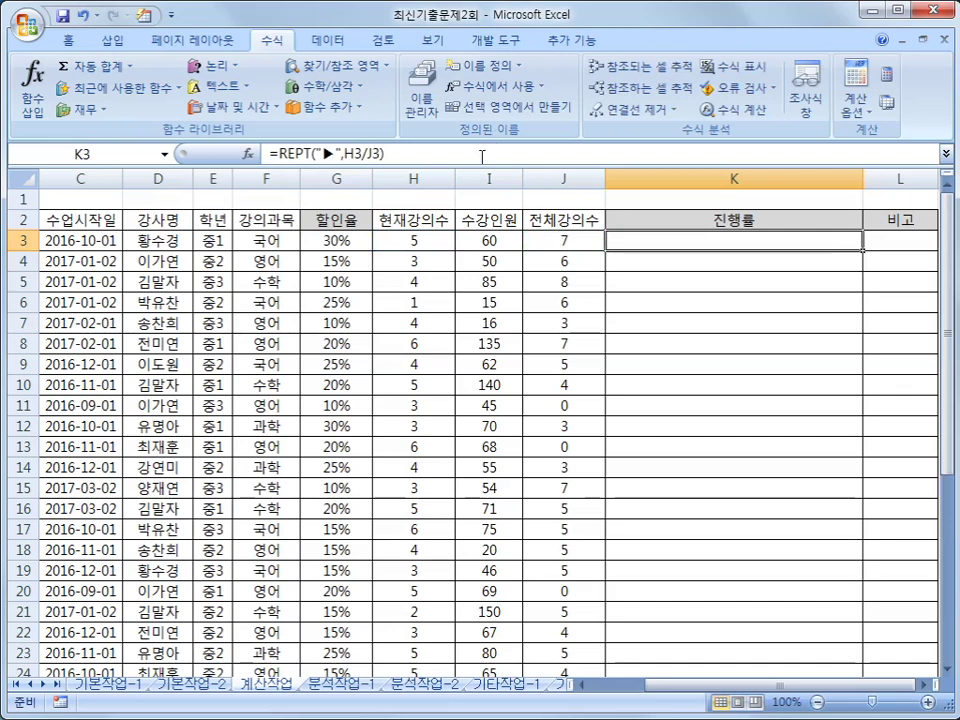
# - Multiply the REPT repeat count in K3 by 10, giving H3/J3*10, and enter the formula
pyautogui.click(400, 154)
pyautogui.write('*10')
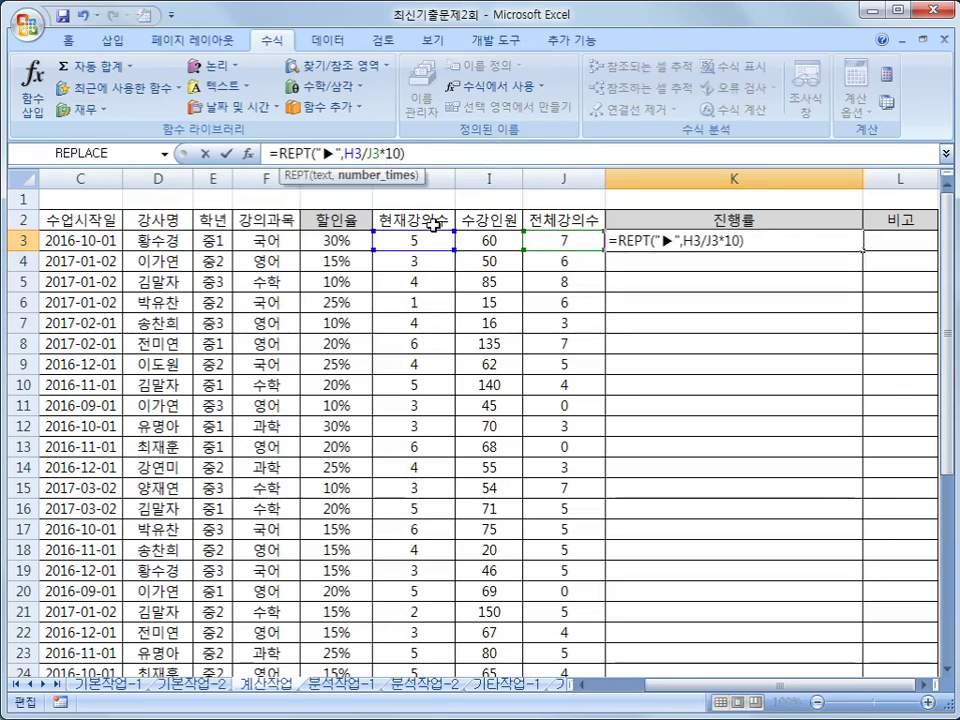
pyautogui.press('Return')
pyautogui.press('Up')
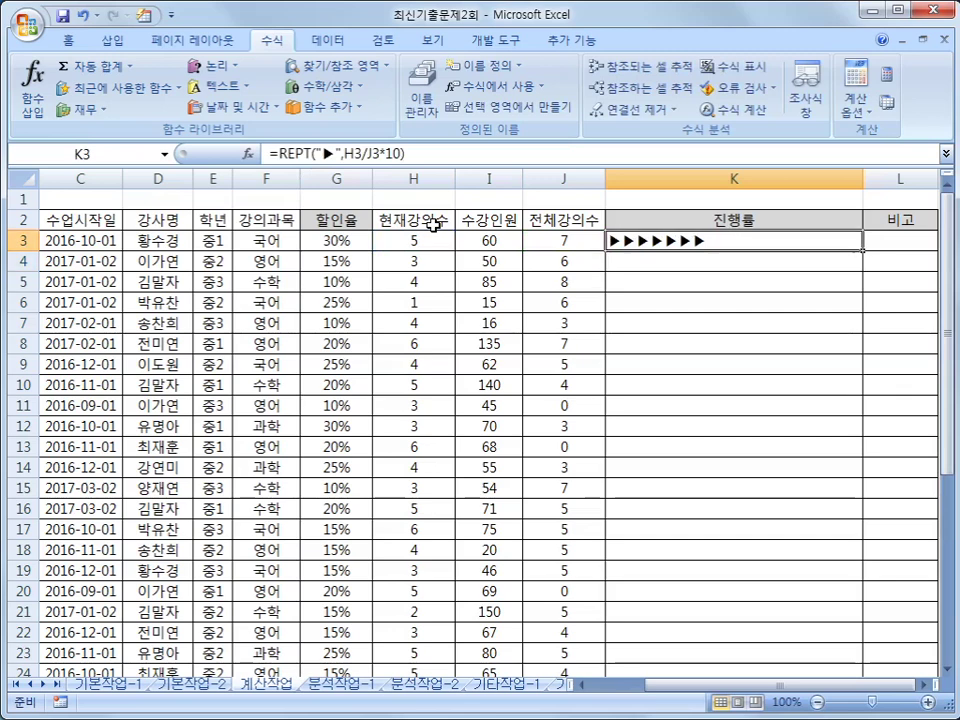
# - Calculate =H3/J3 in the empty cell K1 as a check on the repeat count
pyautogui.press('Up')
pyautogui.press('Up')
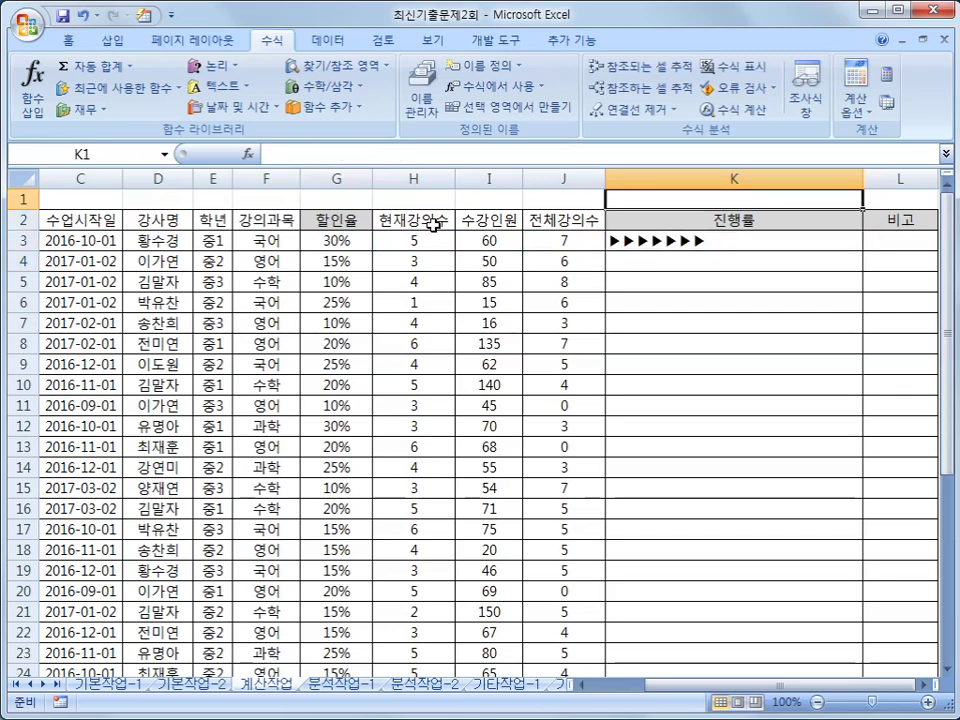
pyautogui.write('=')
pyautogui.click(434, 240)
pyautogui.write('/')
pyautogui.click(563, 240)
pyautogui.press('Return')
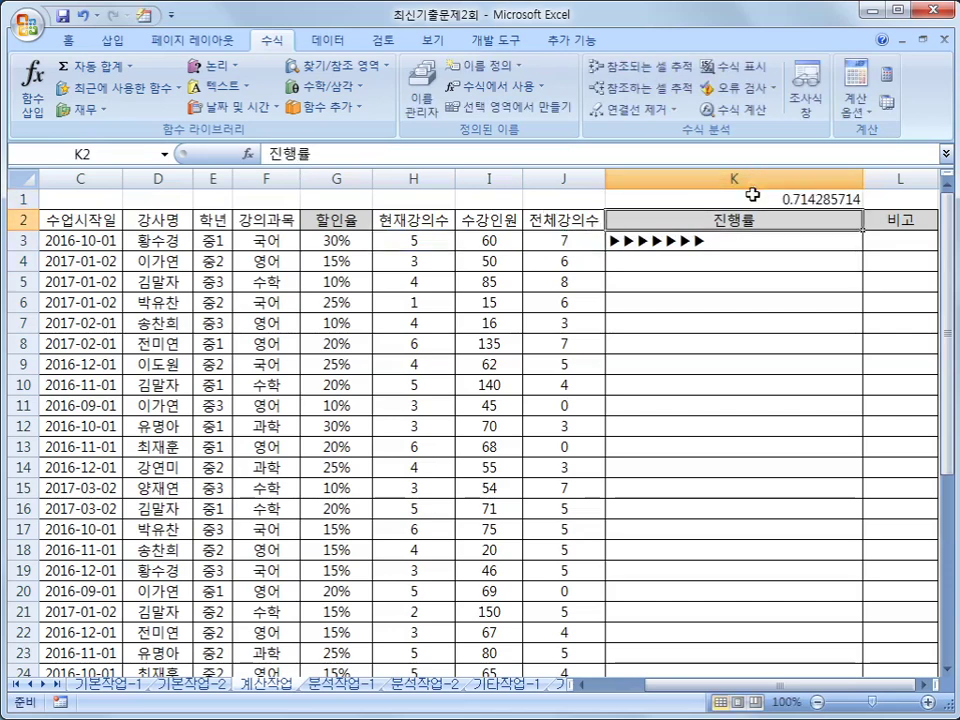
pyautogui.click(691, 199)
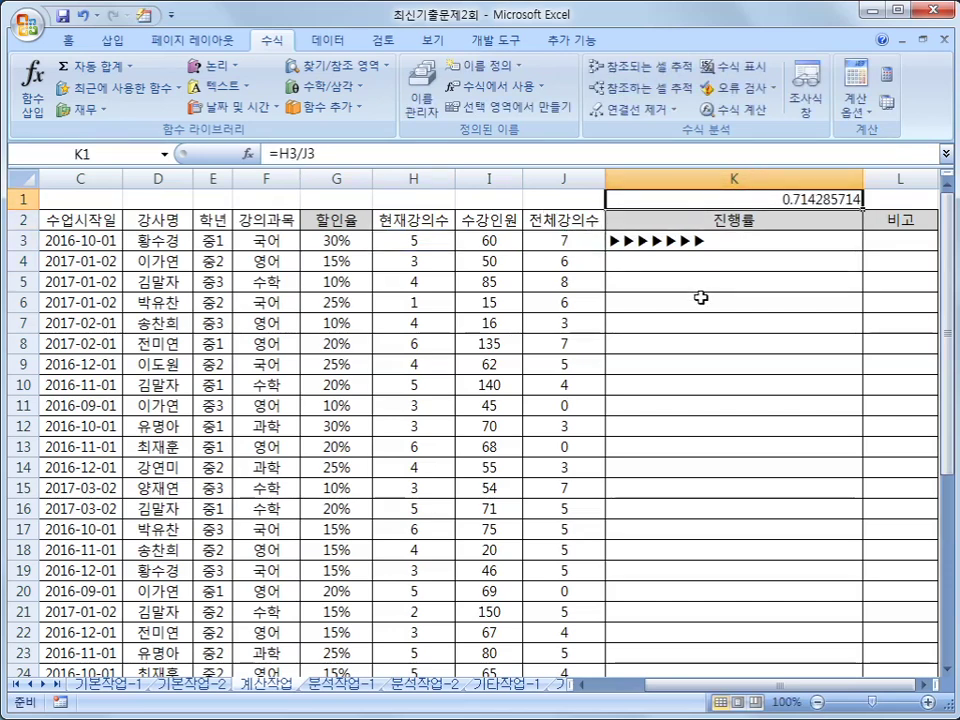
# - Clear the check calculation from cell K1
pyautogui.click(653, 245)
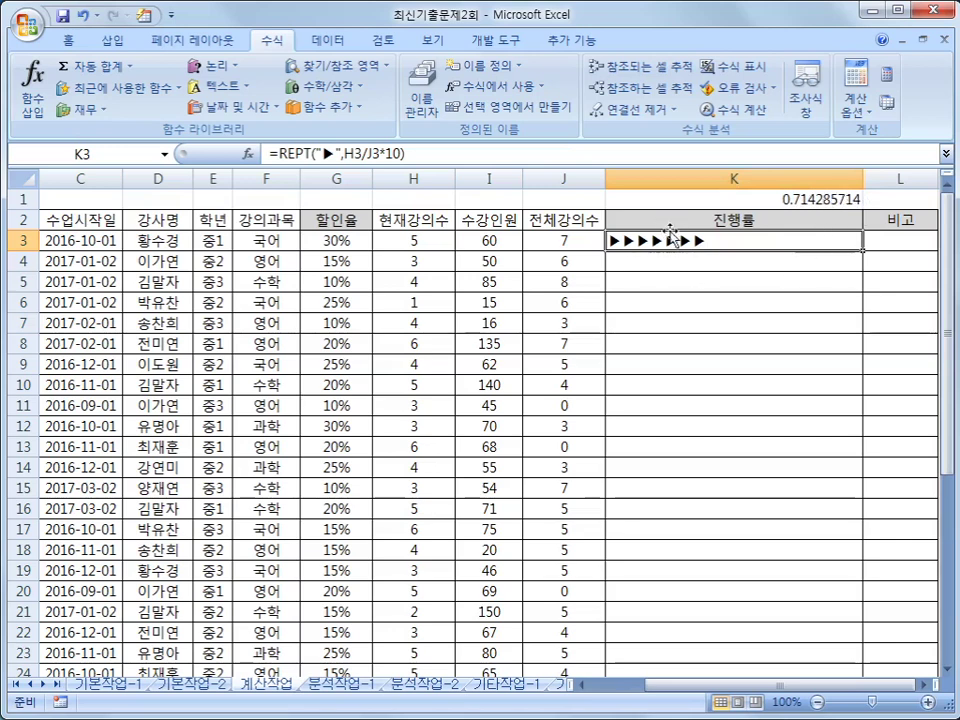
pyautogui.click(765, 199)
pyautogui.press('Delete')
# - Append a TEXT function to the K3 formula with &, using H3/J3 as its value argument
pyautogui.click(711, 241)
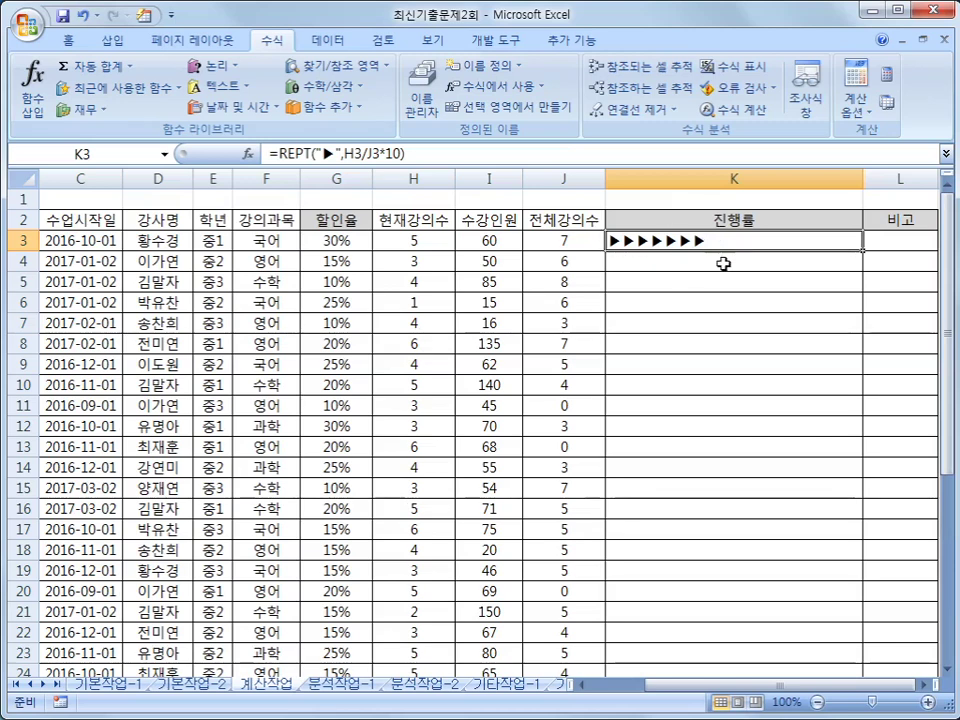
pyautogui.click(441, 158)
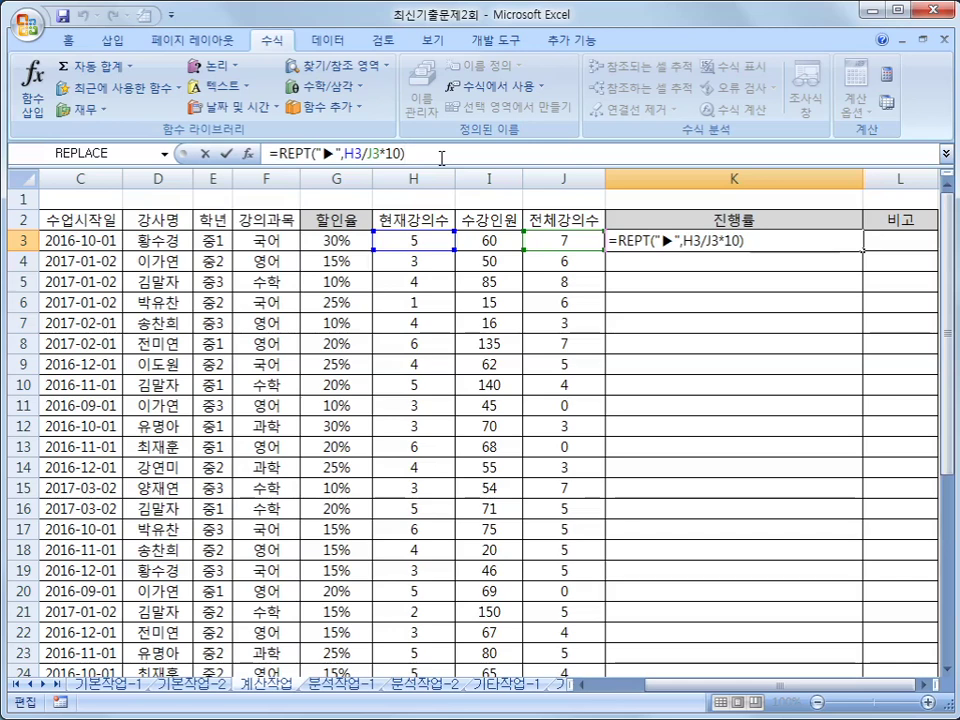
pyautogui.write('&text(')
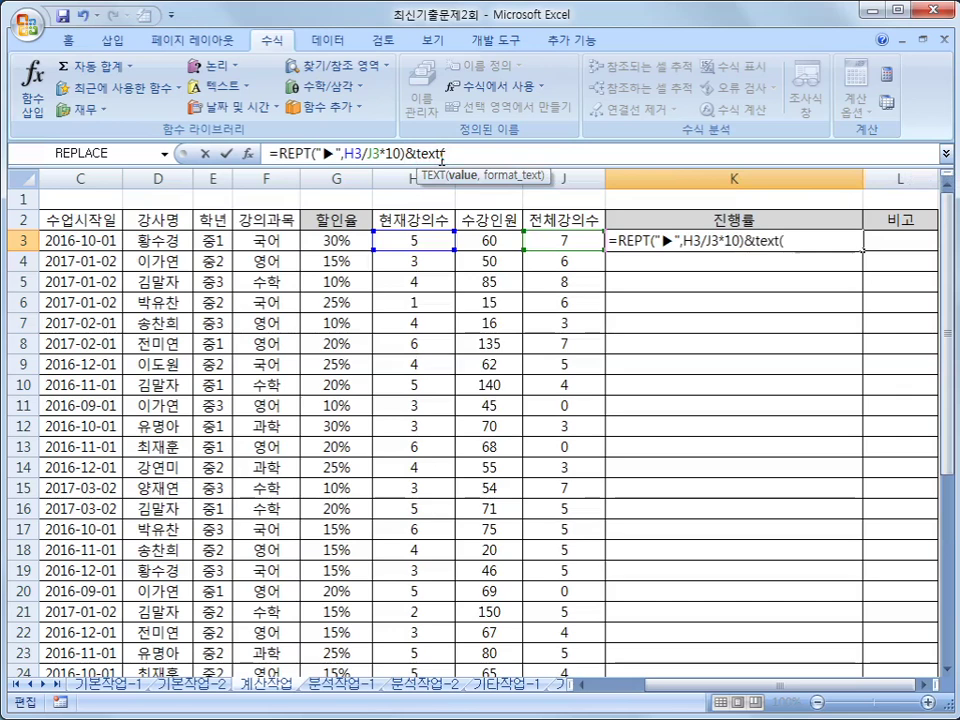
pyautogui.click(412, 240)
pyautogui.write('/')
pyautogui.click(585, 239)
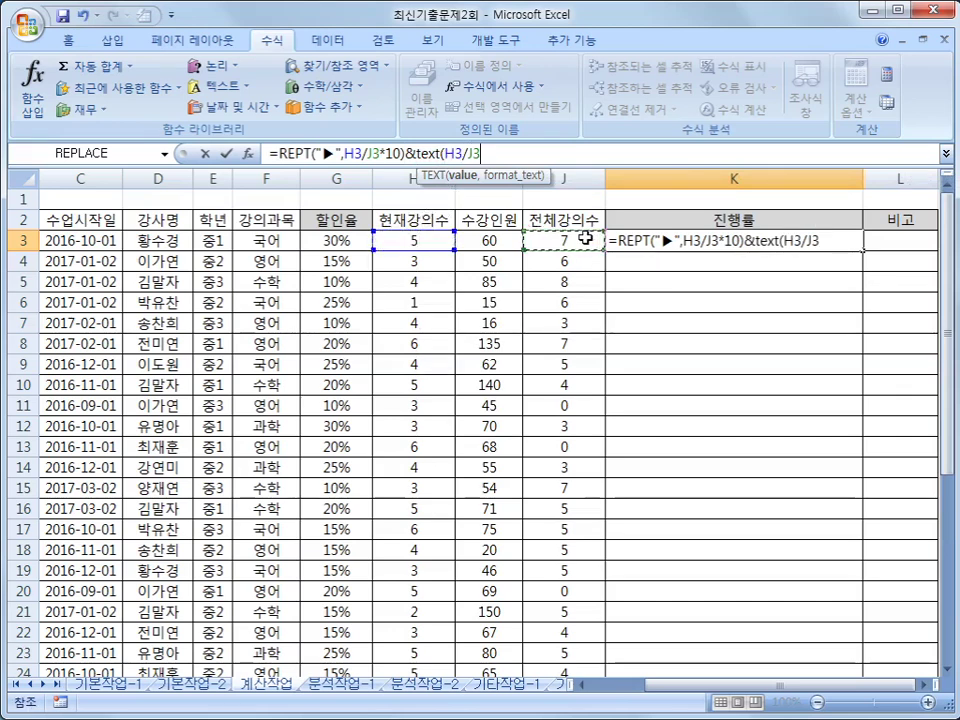
pyautogui.write(',')
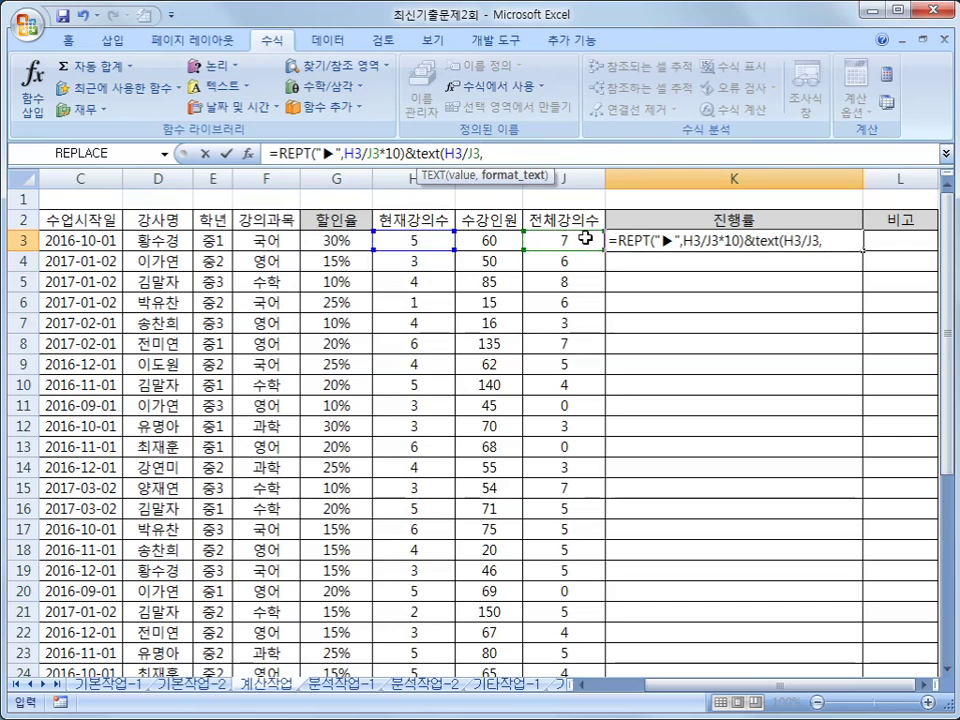
# - Set the TEXT format argument to "0.0%" in quotation marks and enter the K3 formula
pyautogui.write('0.0%')
pyautogui.press('Left')
pyautogui.press('Left')
pyautogui.press('Left')
pyautogui.press('Left')
pyautogui.write('"')
pyautogui.click(531, 153)
pyautogui.write('"')
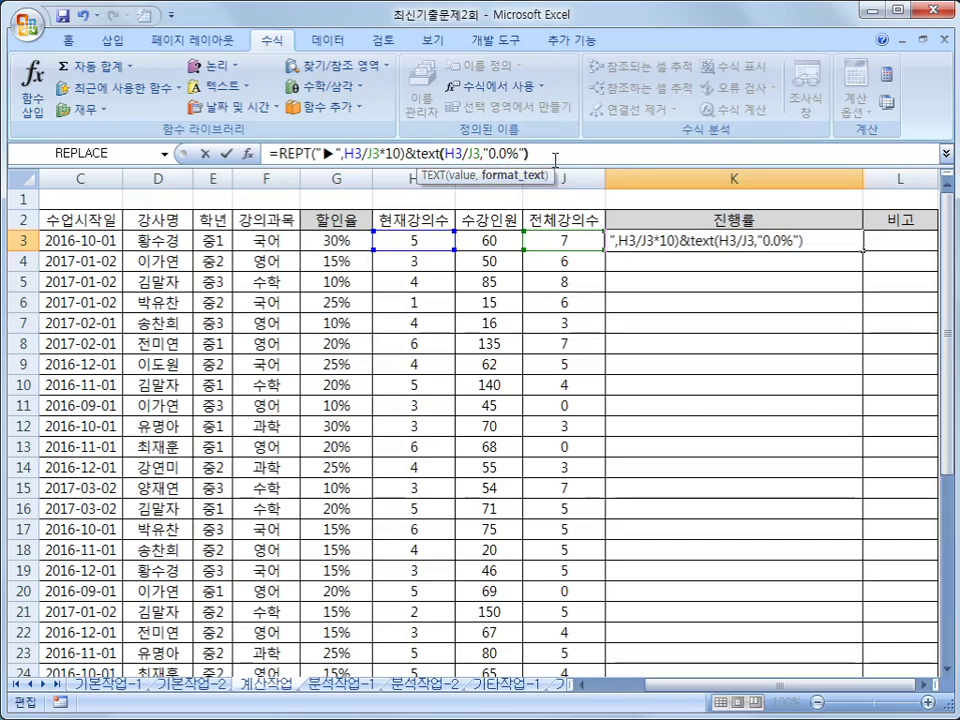
pyautogui.press('Return')
pyautogui.press('Up')
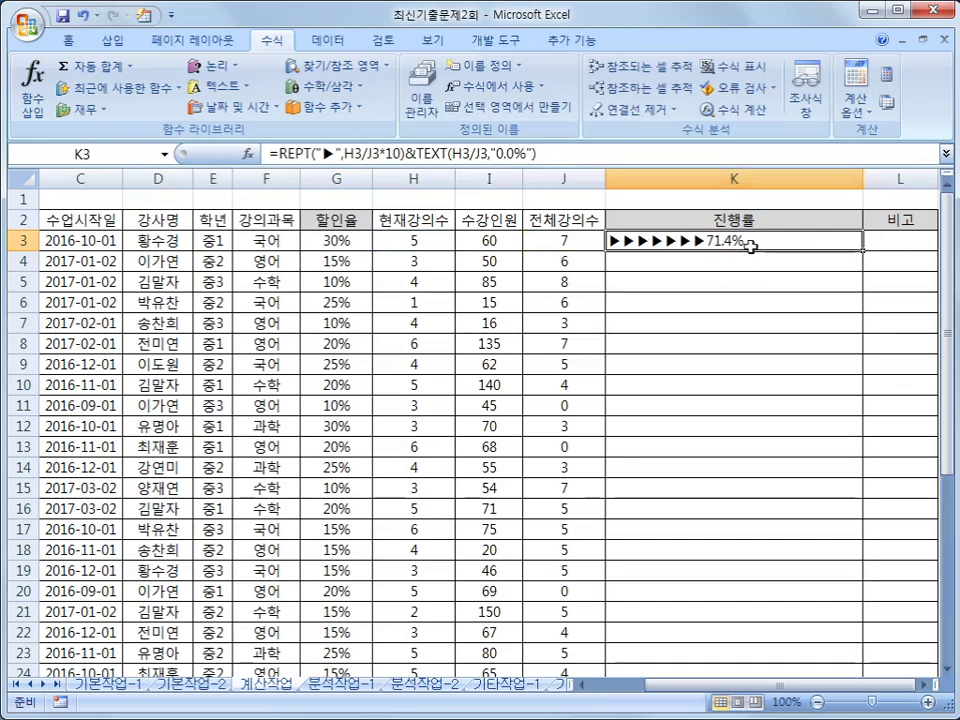
# - Copy the K3 formula down through the rest of the 진행률 column and inspect cells K20, K27 and K11
pyautogui.doubleClick(862, 249)
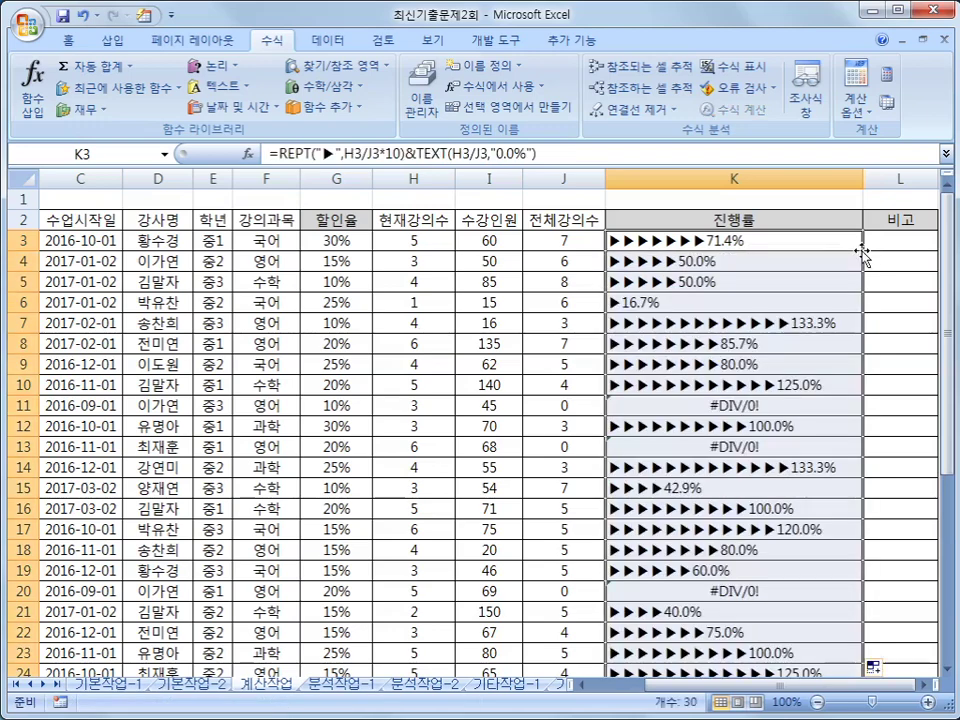
pyautogui.scroll(-3, 749, 448)
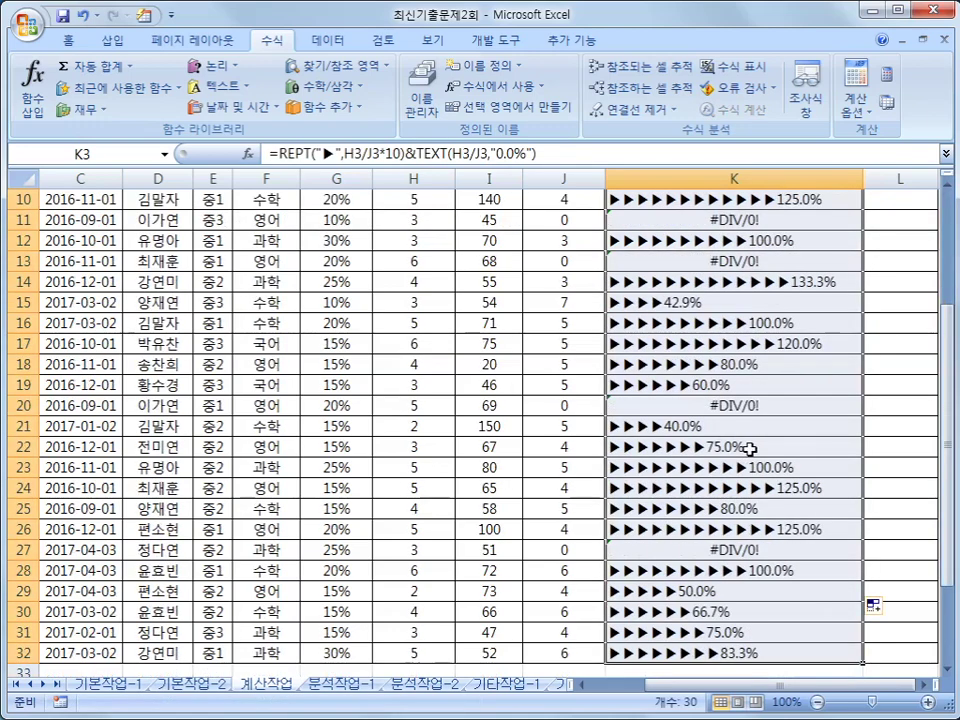
pyautogui.click(745, 405)
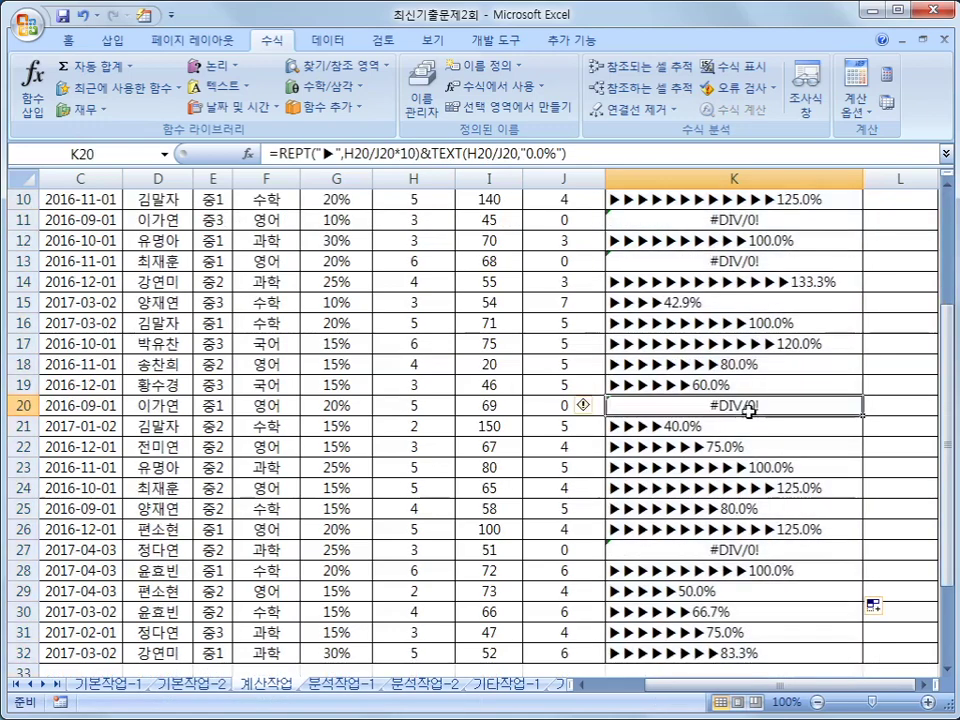
pyautogui.click(751, 549)
pyautogui.scroll(3, 751, 549)
pyautogui.click(739, 403)
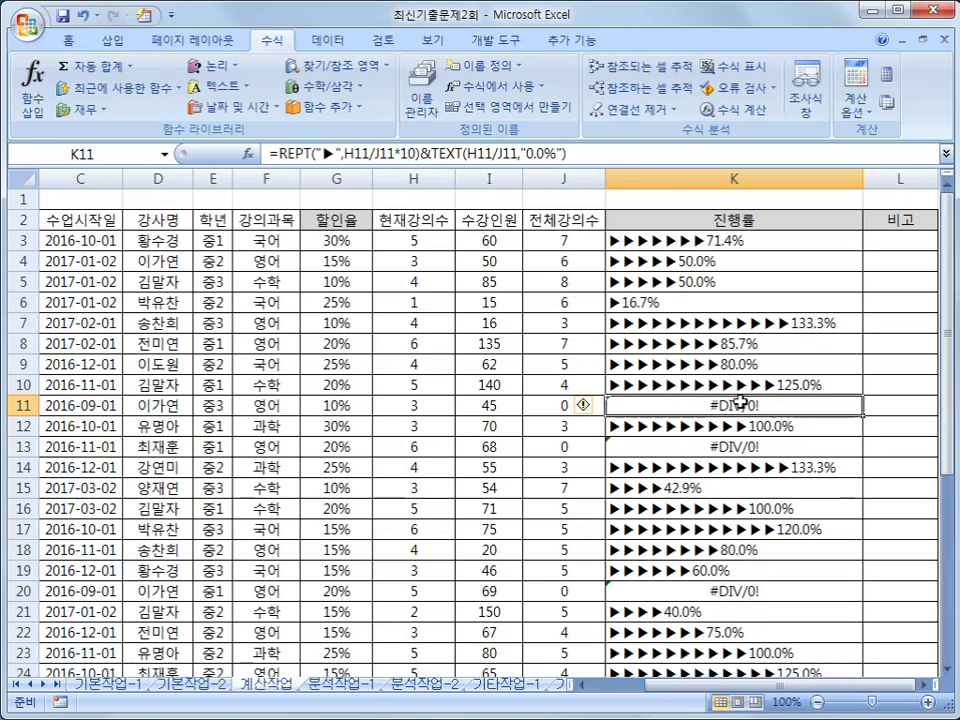
# - Wrap the K3 formula in IFERROR, with "신생강의" as the value returned on error
pyautogui.click(742, 240)
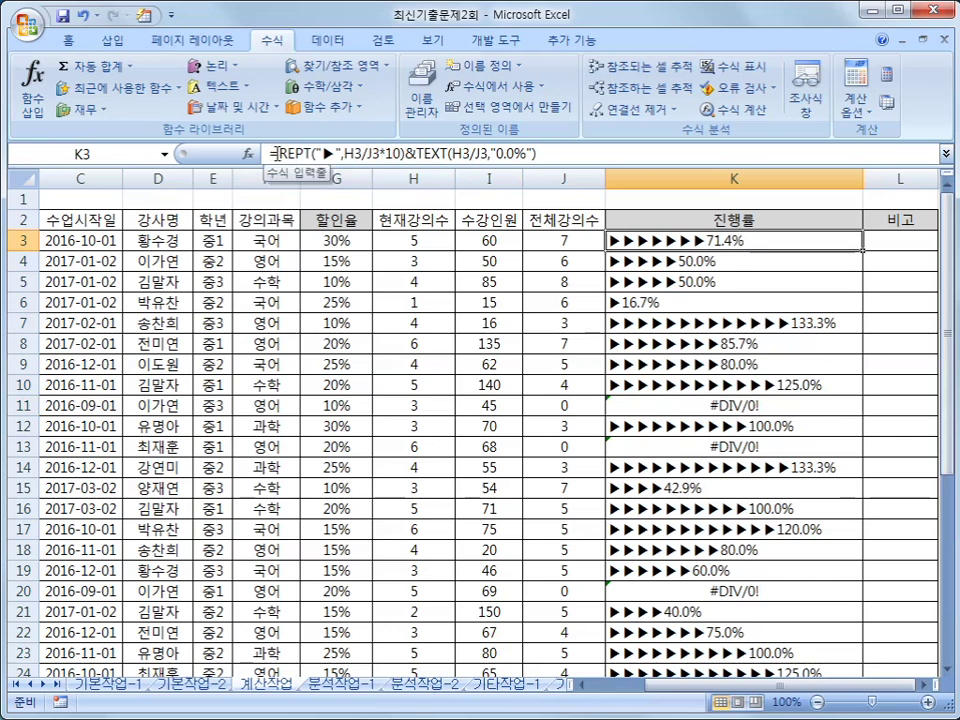
pyautogui.click(272, 153)
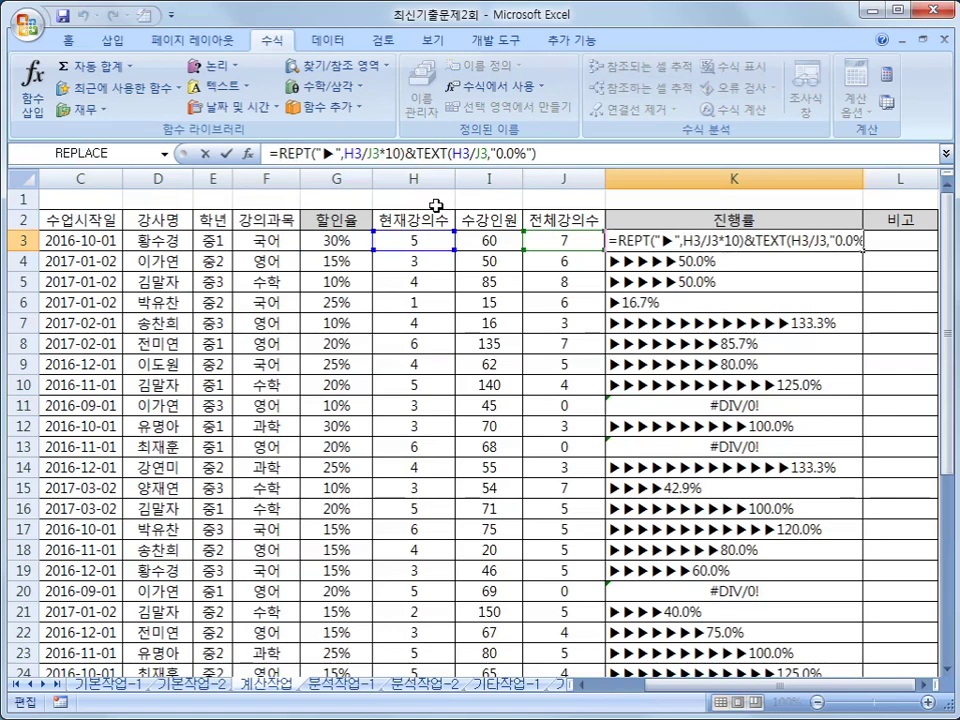
pyautogui.write('if')
pyautogui.press('Down')
pyautogui.press('Tab')
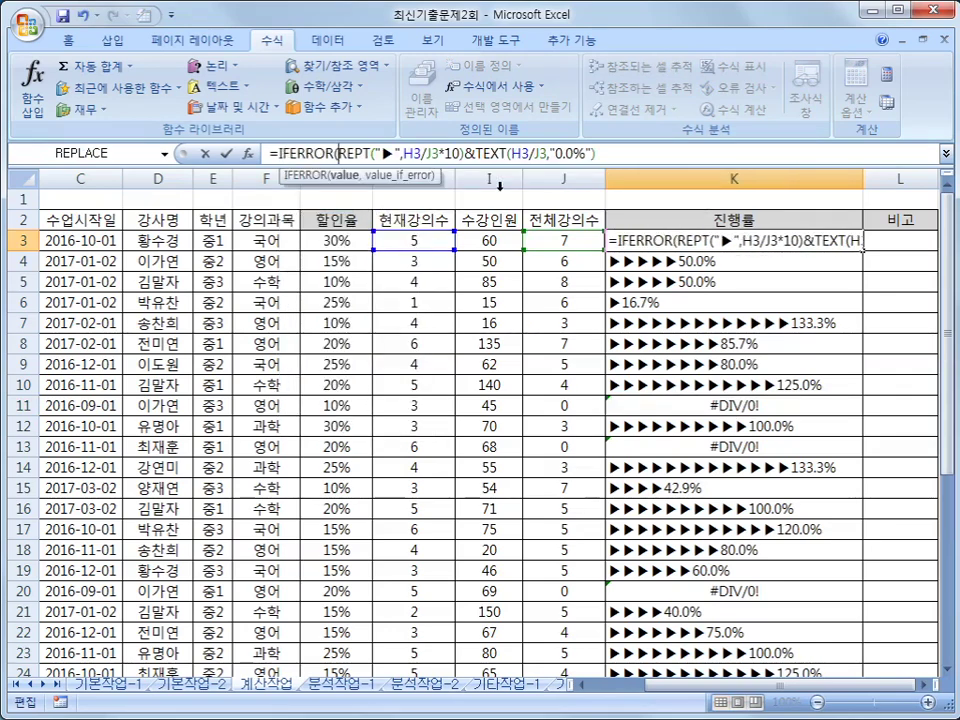
pyautogui.click(612, 155)
pyautogui.write(',"')
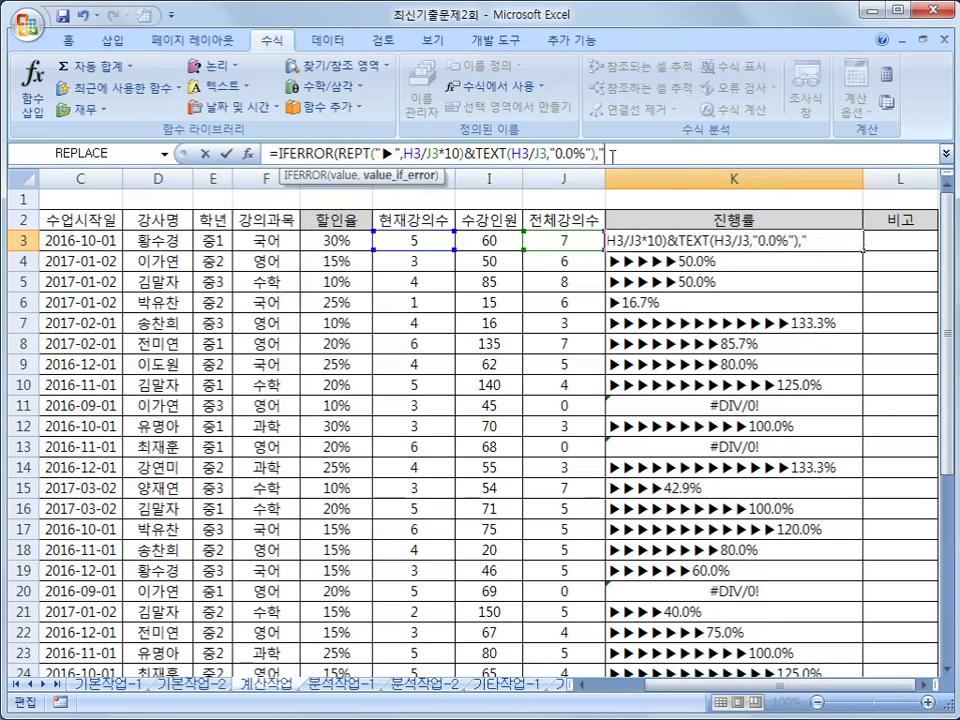
pyautogui.write('신생')
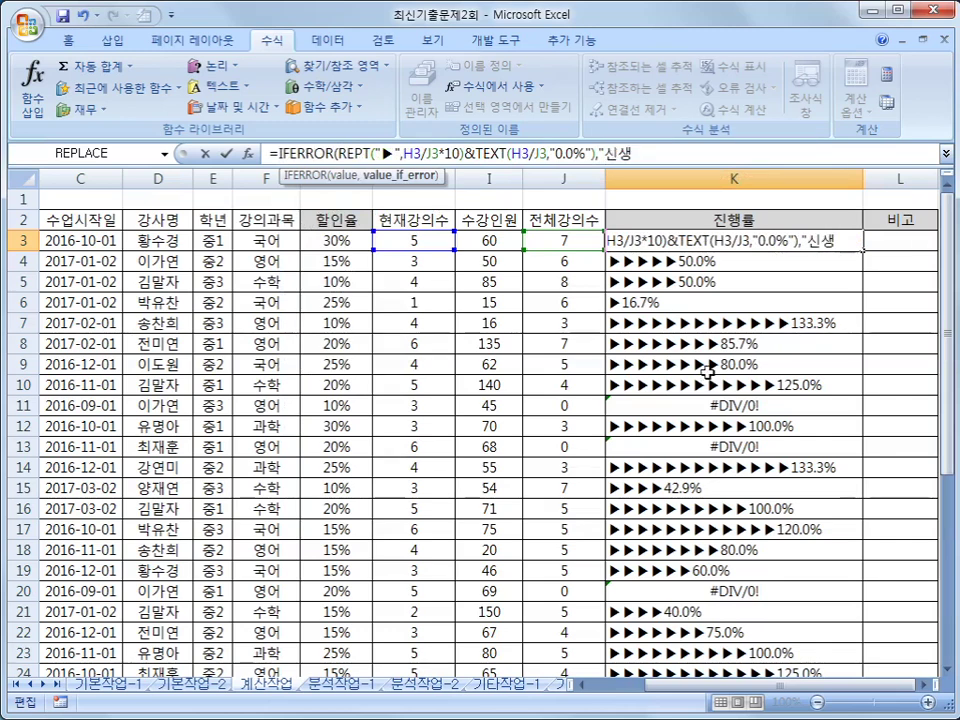
pyautogui.write('강의"')
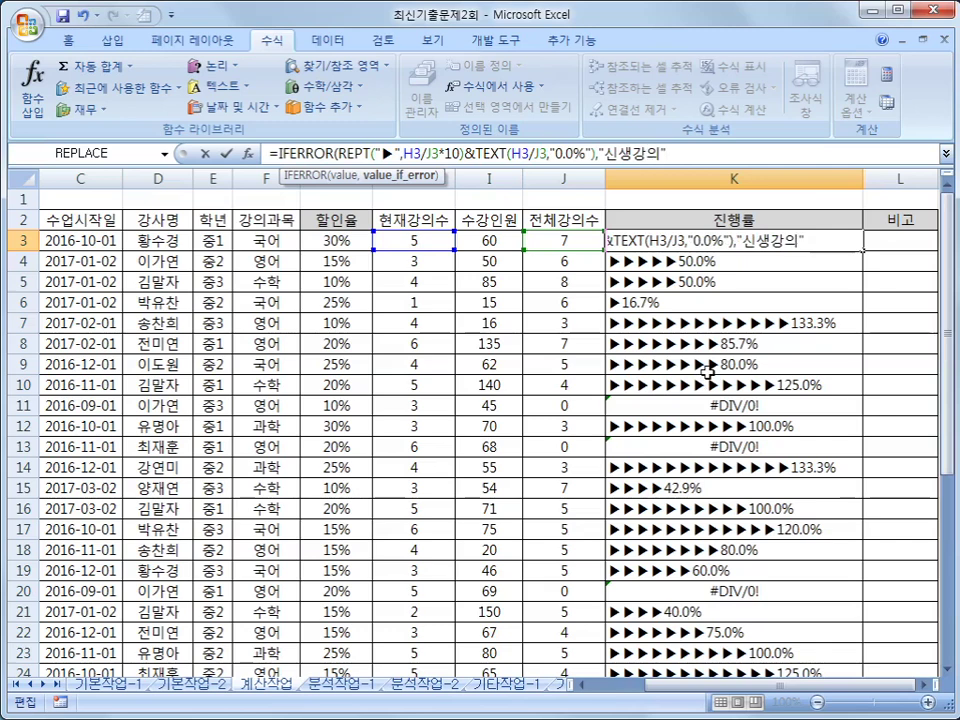
pyautogui.press('Return')
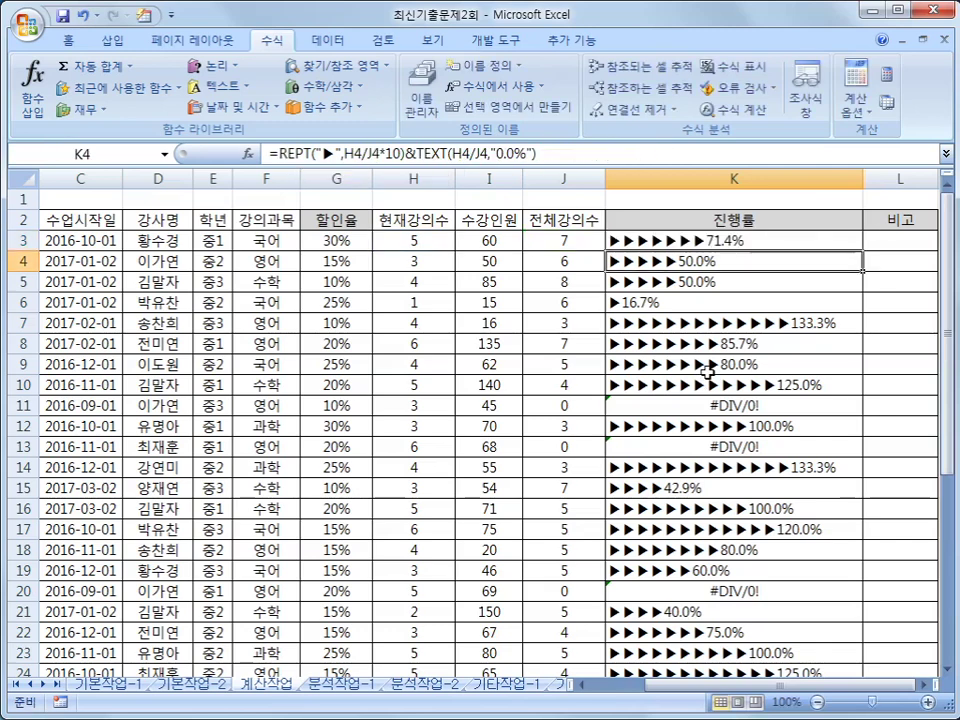
# - Copy the revised K3 formula down the 진행률 column and check the rows with a zero 전체강의수, such as K11 and K13
pyautogui.click(850, 244)
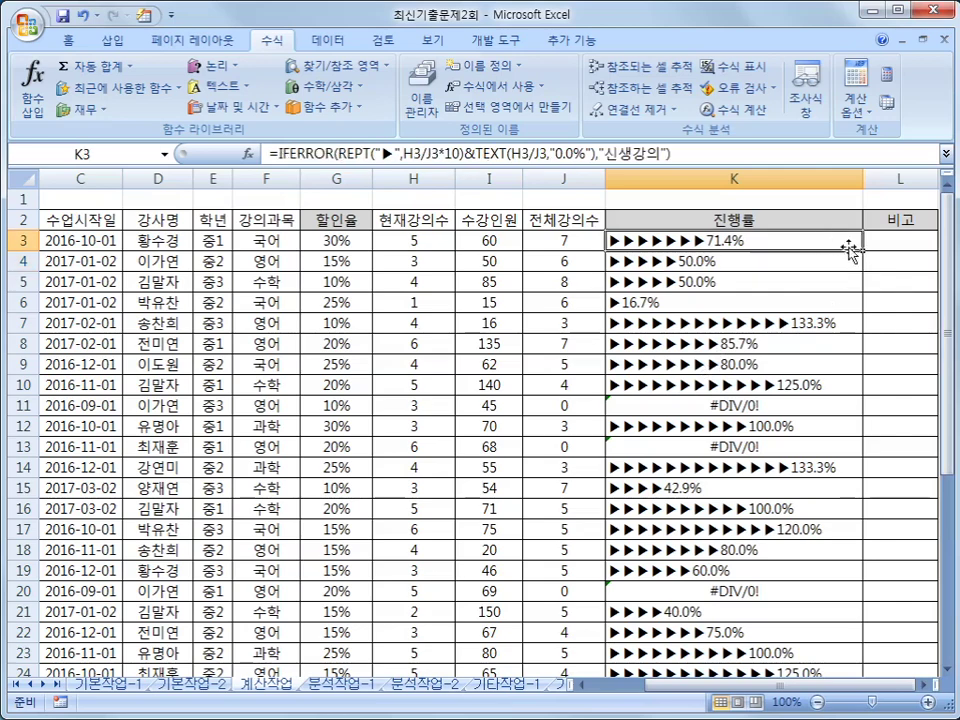
pyautogui.doubleClick(864, 253)
pyautogui.click(735, 406)
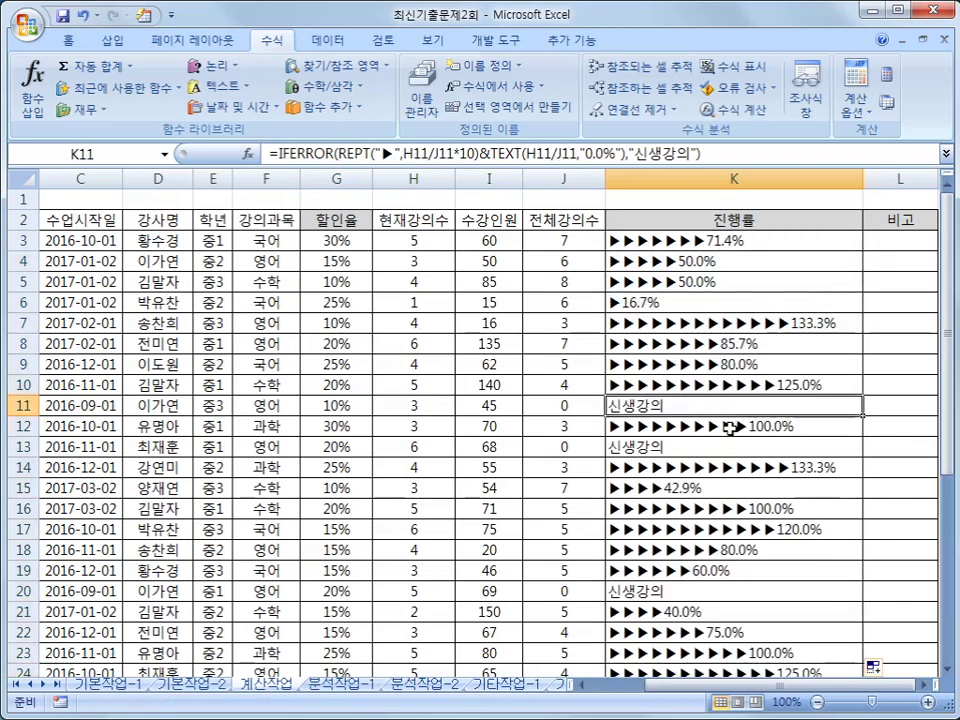
pyautogui.click(725, 445)
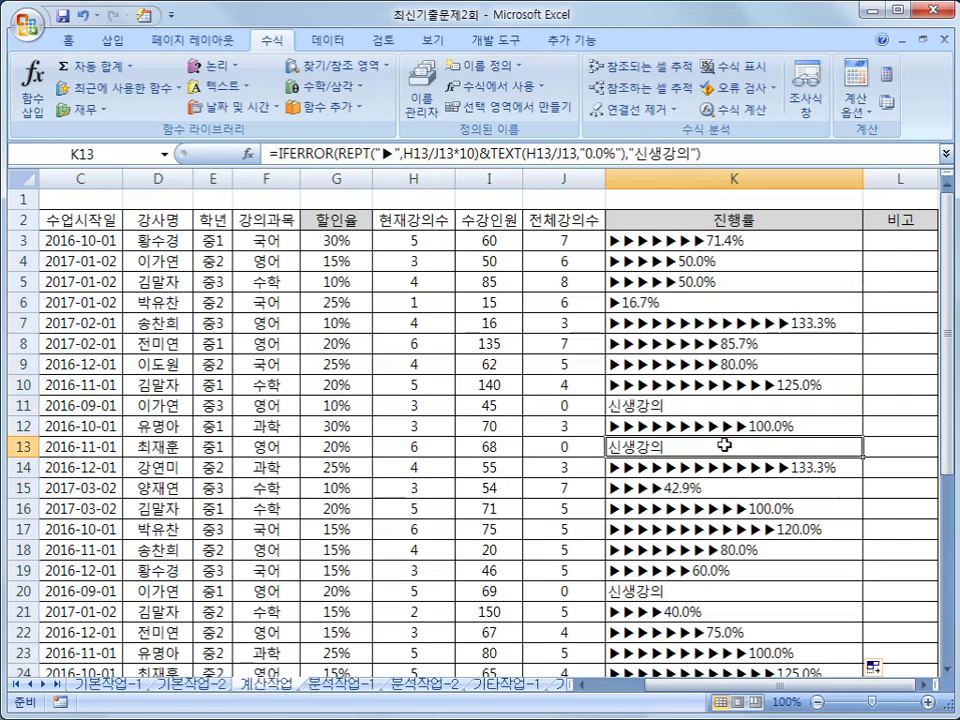
pyautogui.scroll(-5, 724, 445)
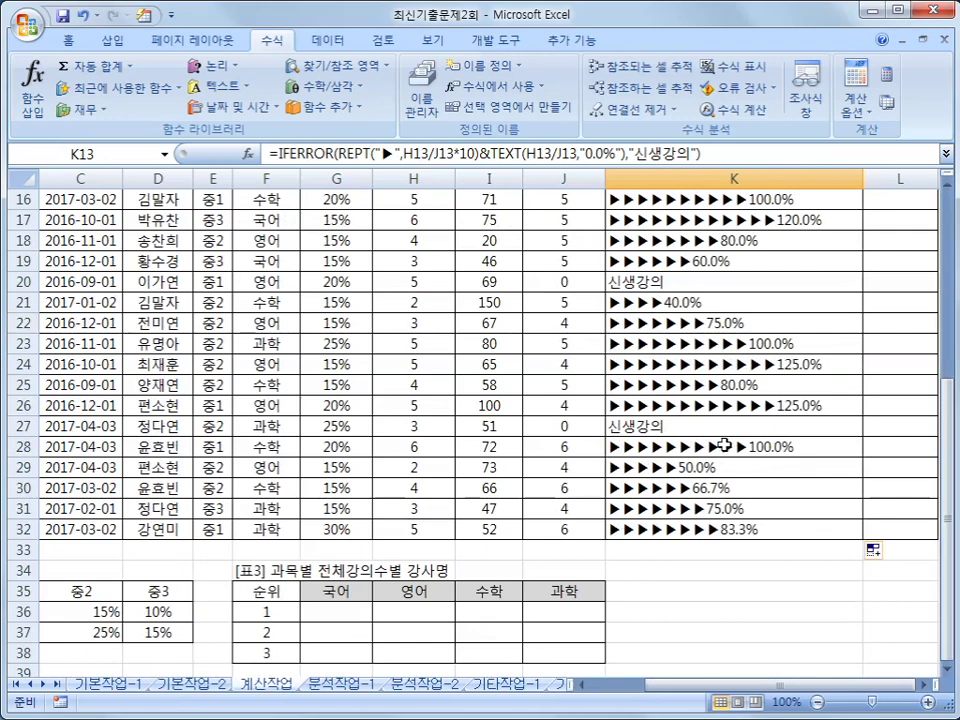
pyautogui.scroll(5, 724, 445)
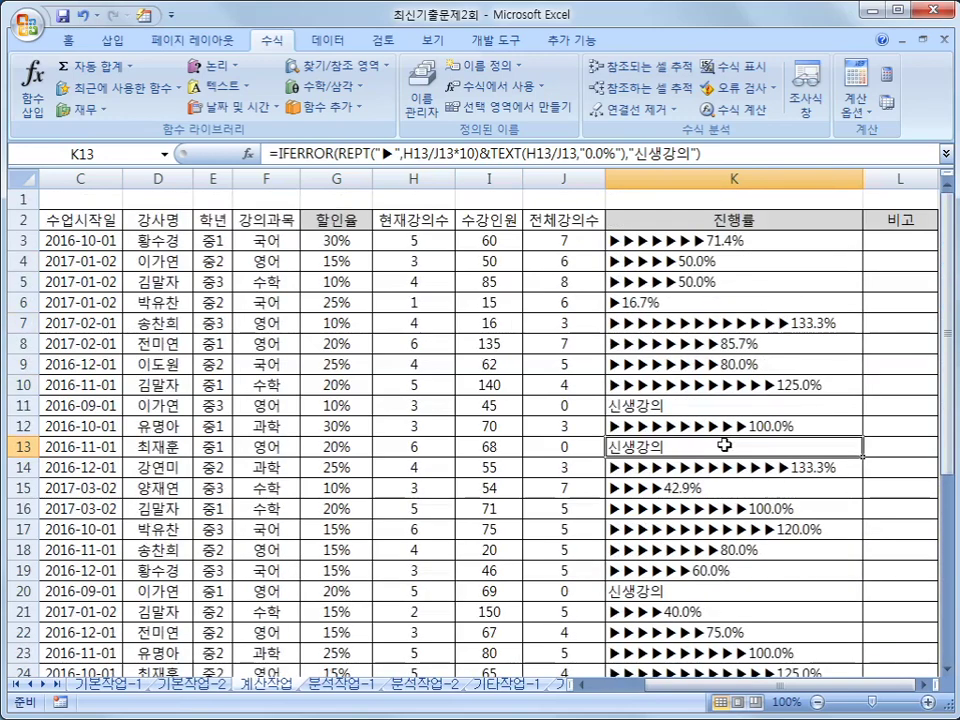
# - Select cell L3, switch to the Visual Basic editor and insert a new standard module
pyautogui.click(914, 240)
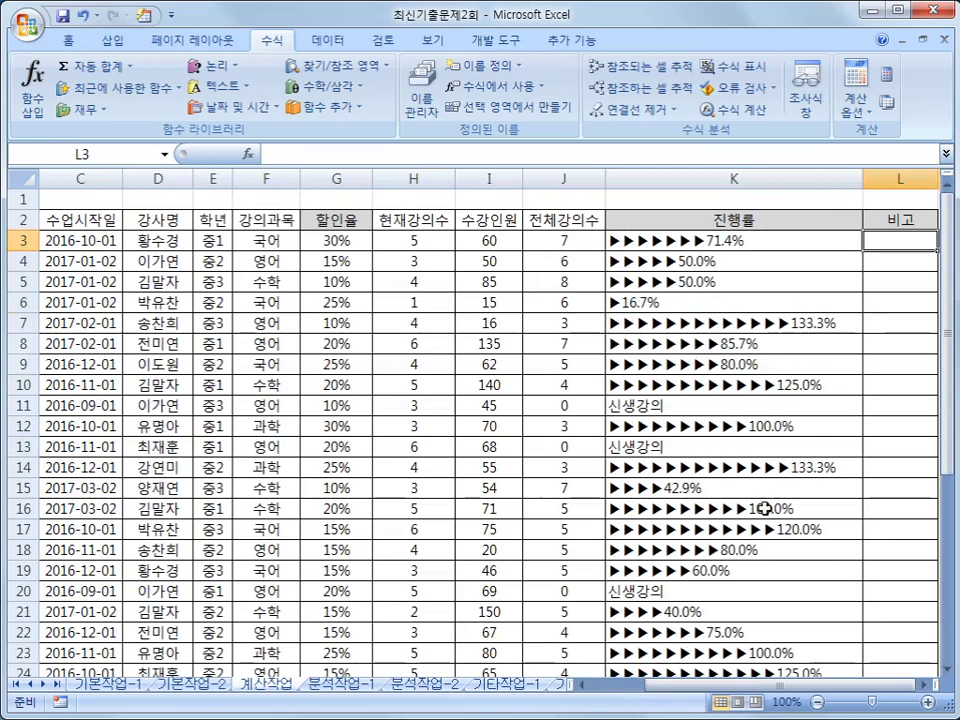
pyautogui.moveTo(779, 689); pyautogui.dragTo(779, 689)
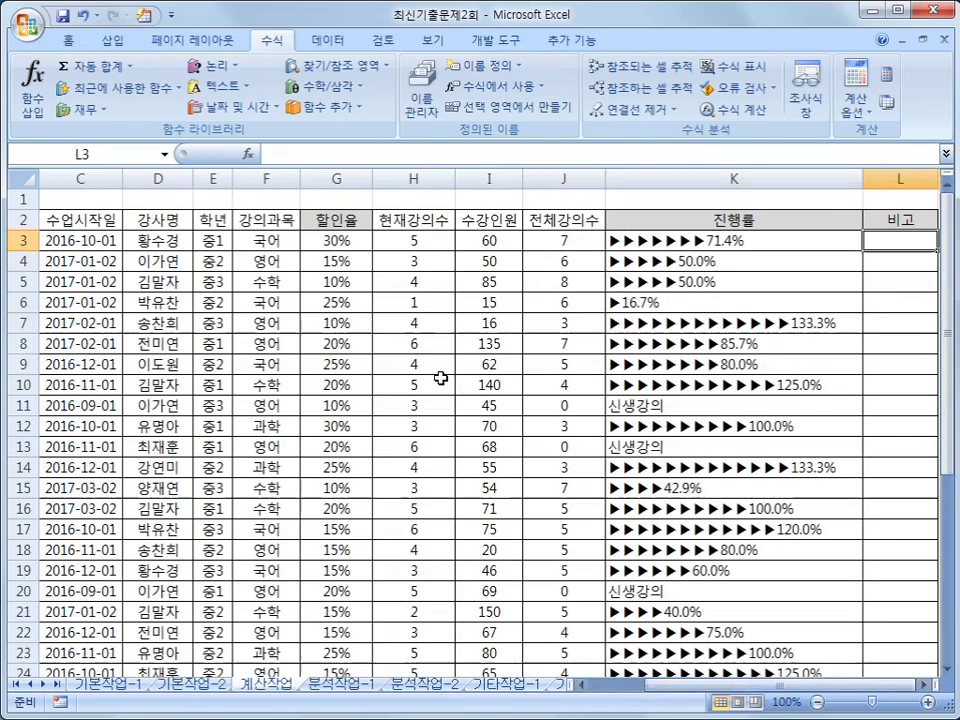
pyautogui.click(478, 42)
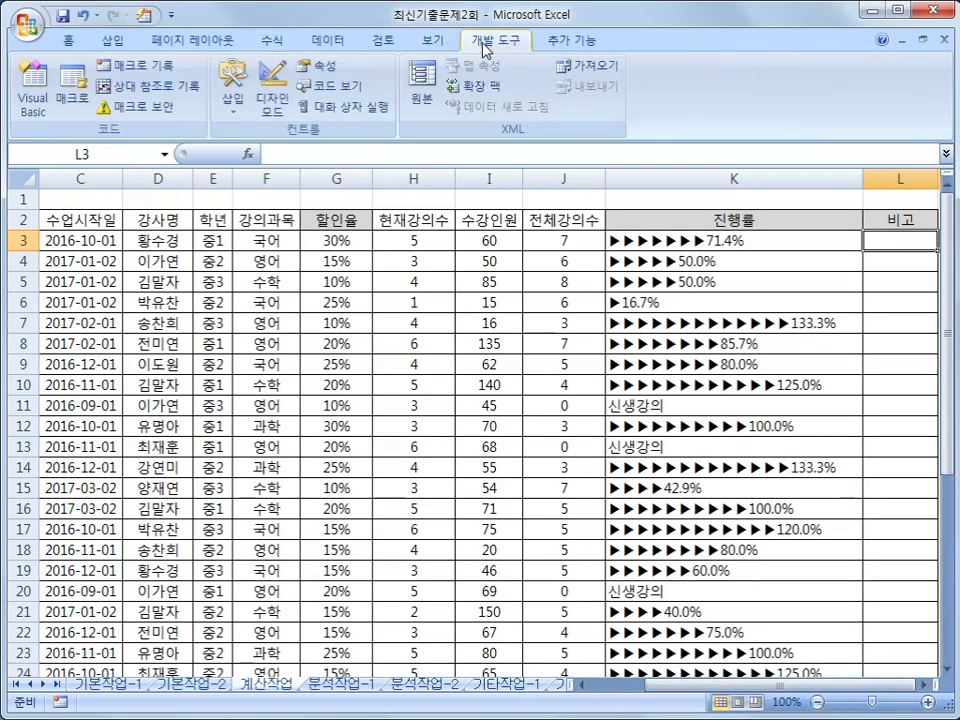
pyautogui.click(32, 100)
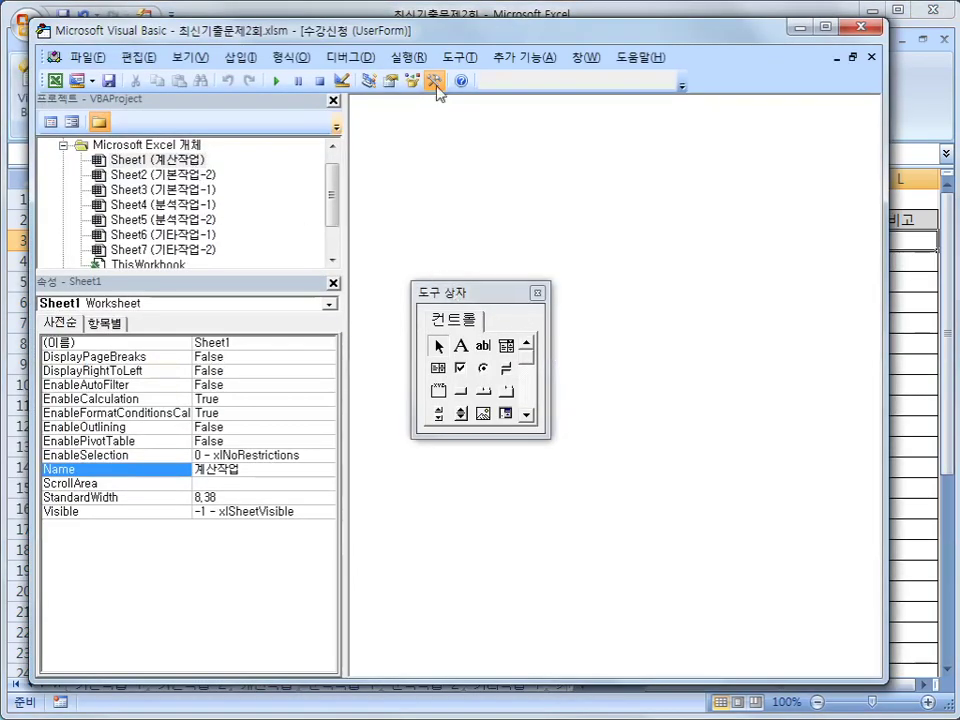
pyautogui.click(537, 293)
pyautogui.click(242, 58)
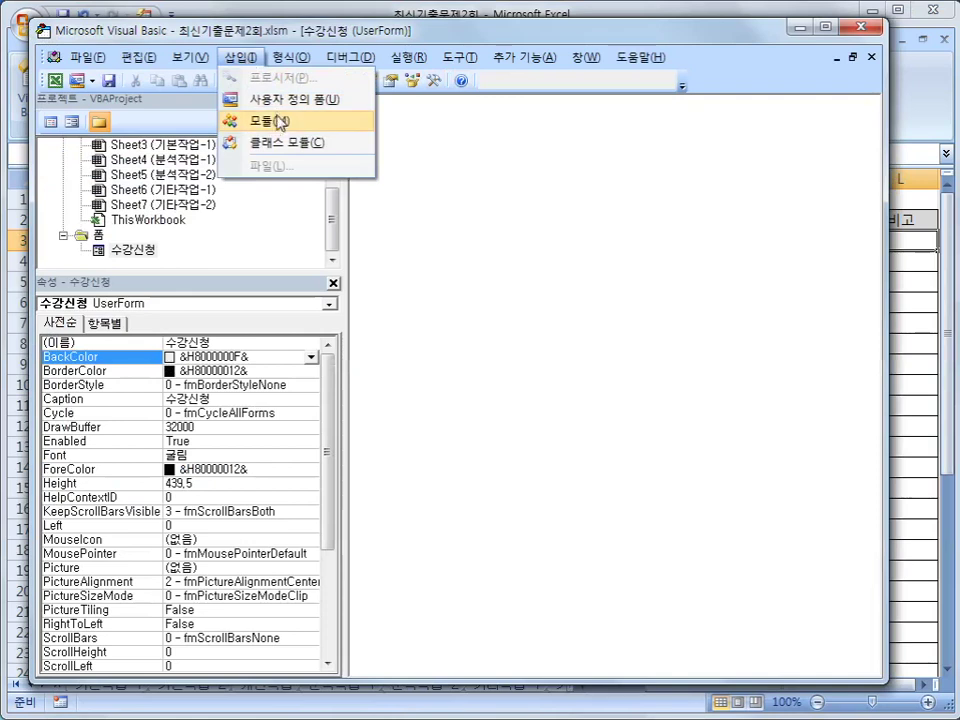
pyautogui.click(270, 121)
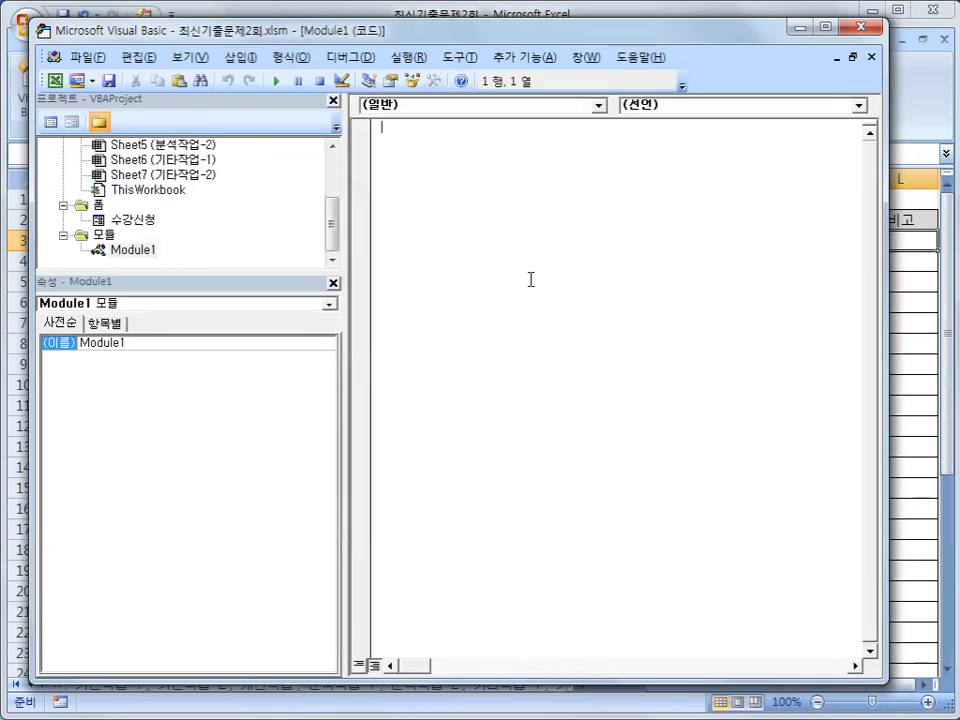
# - Declare the public function fn비고 with the arguments 현재강의수 and 수강인원 in the module
pyautogui.write('su')
pyautogui.press('BackSpace')
pyautogui.press('BackSpace')
pyautogui.write('public function ')
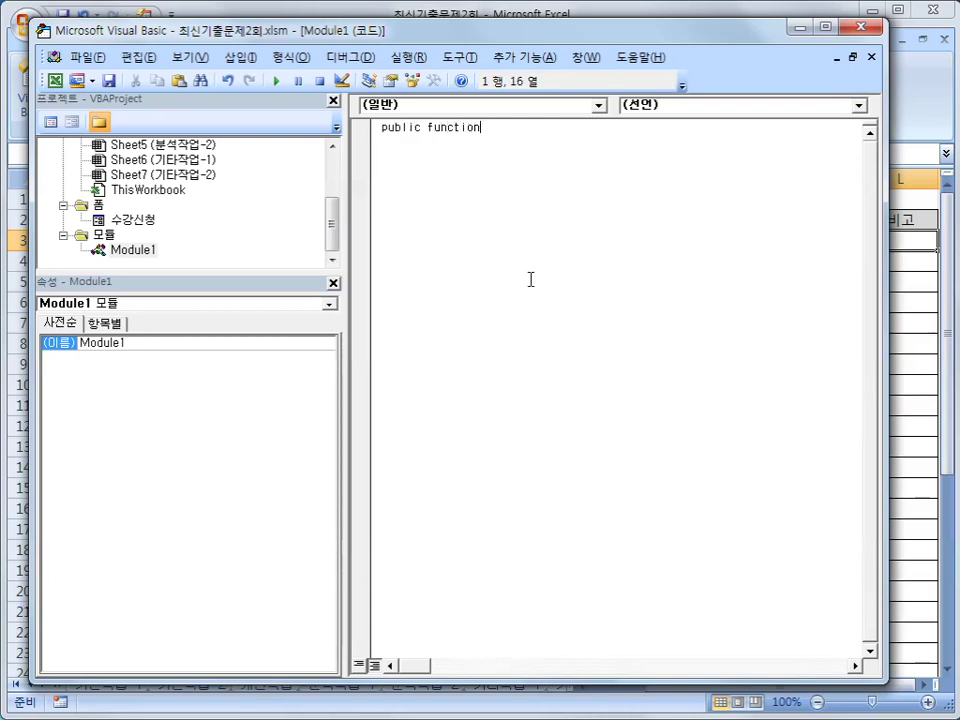
pyautogui.write('fn비고(')
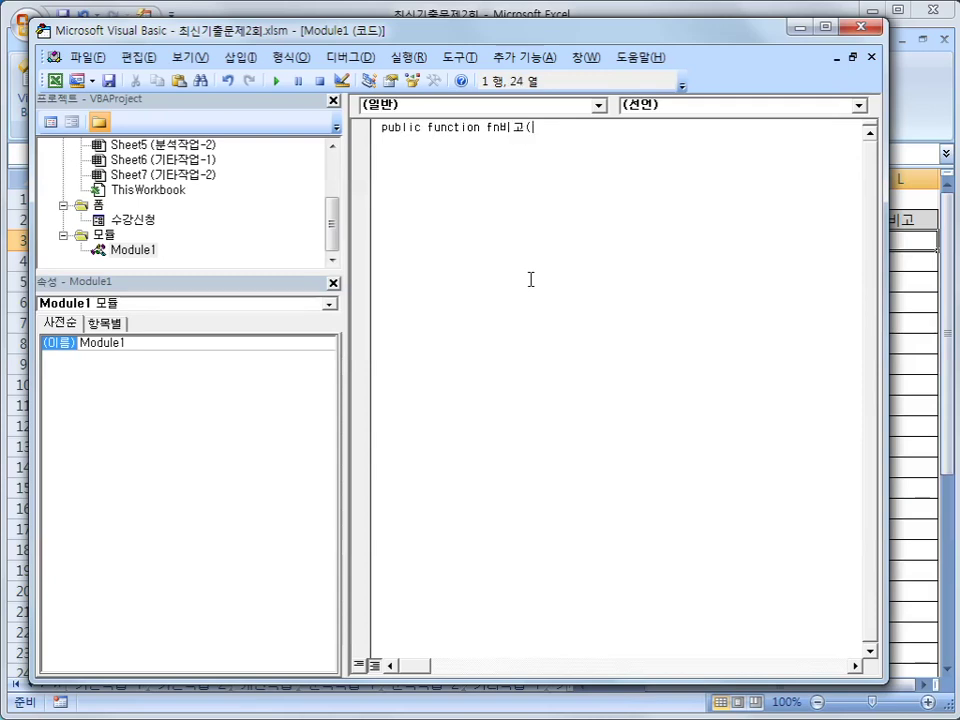
pyautogui.write('현재강의수,')
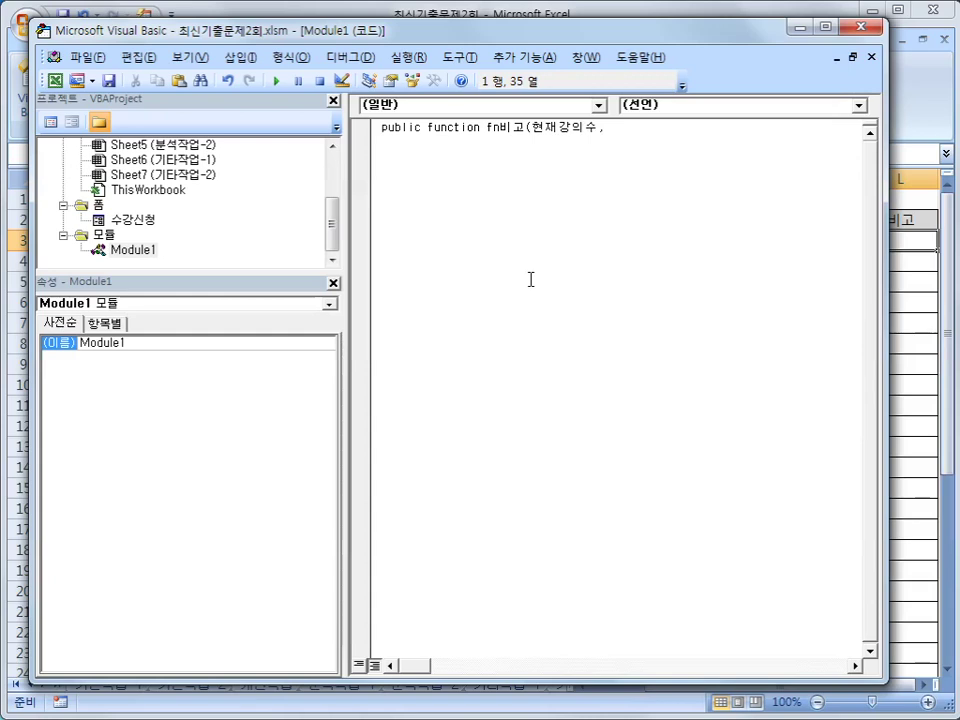
pyautogui.write('수강인원')
pyautogui.press('Return')
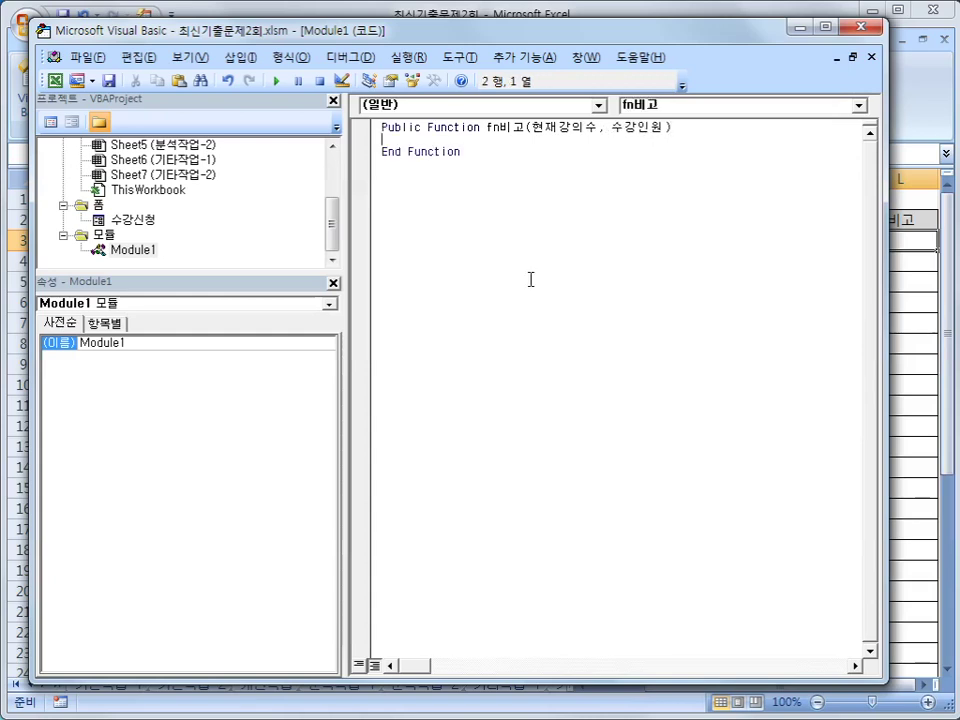
# - Start an indented Select Case statement in fn비고 that evaluates 수강인원 / 현재강의수
pyautogui.press('Return')
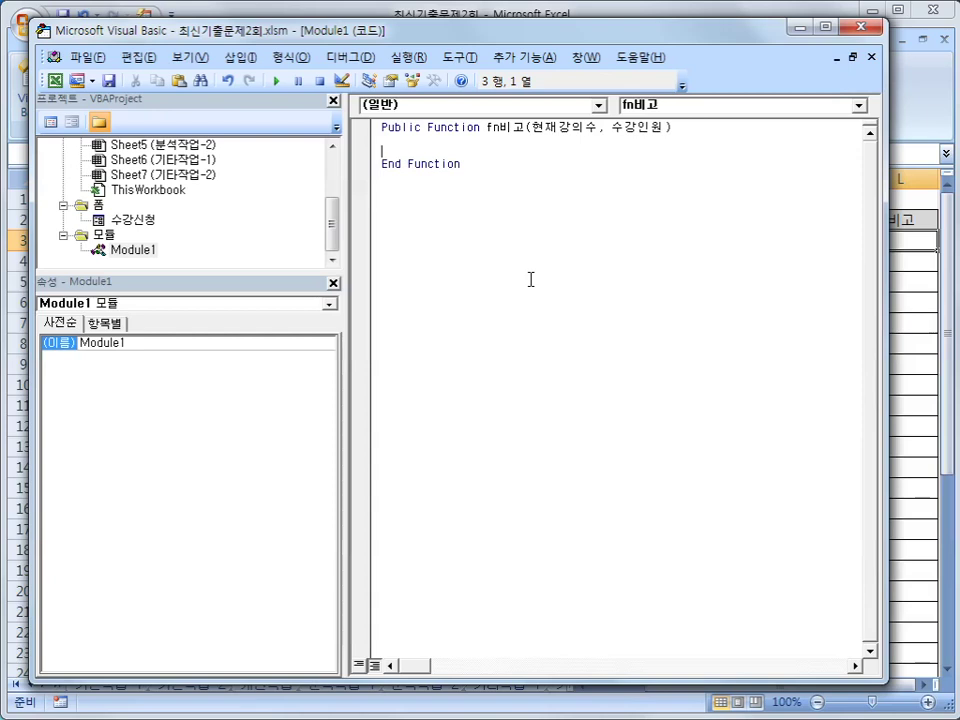
pyautogui.press('Tab')
pyautogui.write('select case')
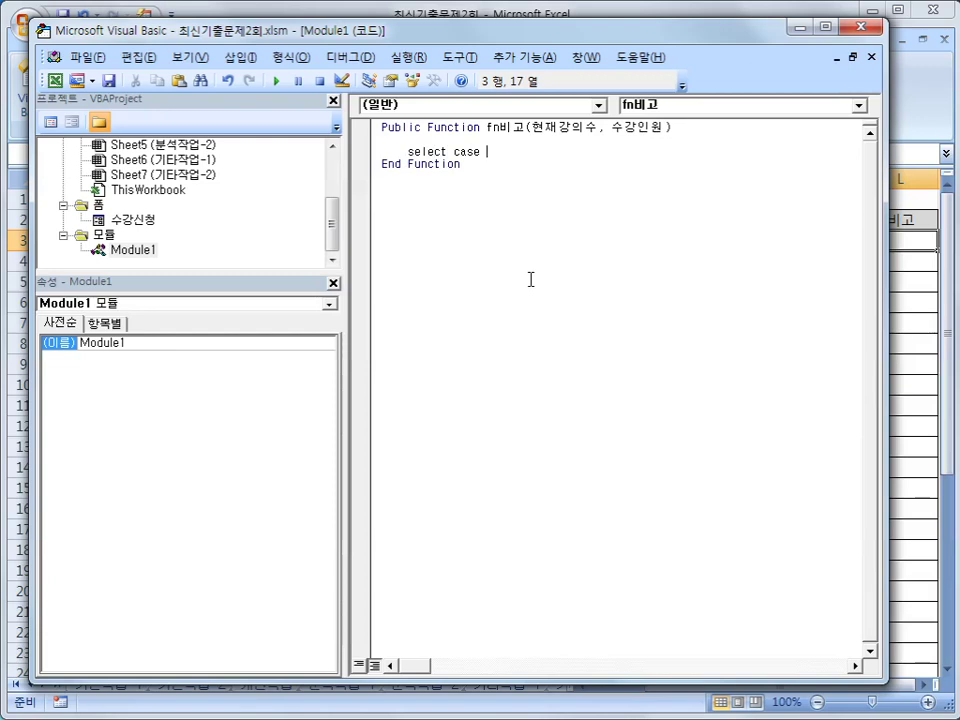
pyautogui.write('tn')
pyautogui.press('BackSpace')
pyautogui.press('BackSpace')
pyautogui.press('Hangul')
pyautogui.write('숙강인원/')
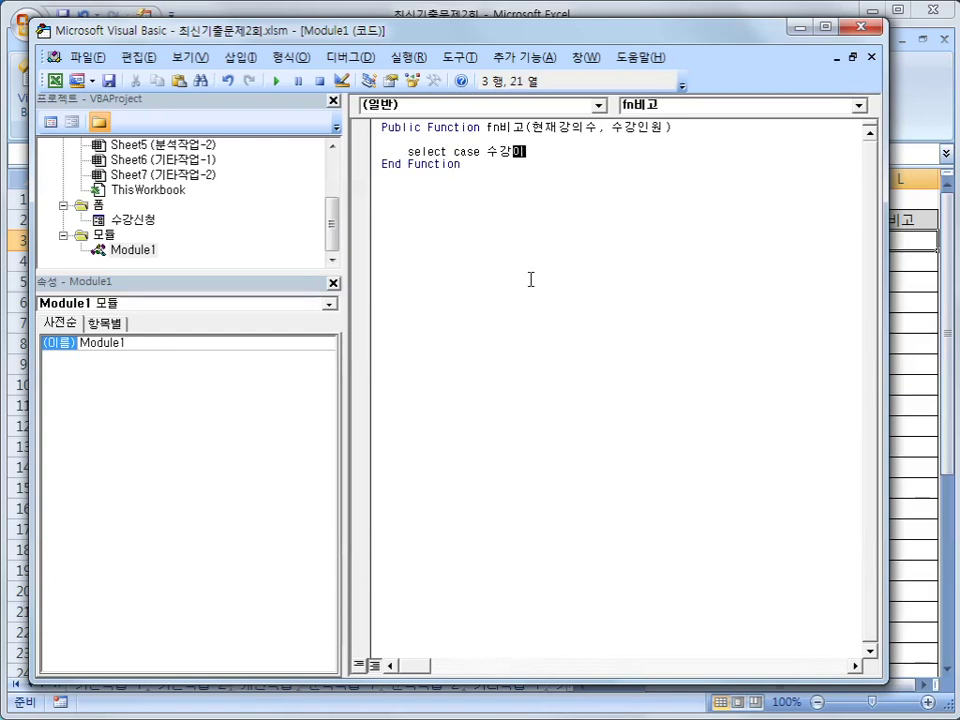
pyautogui.write('현재강ㅇ')
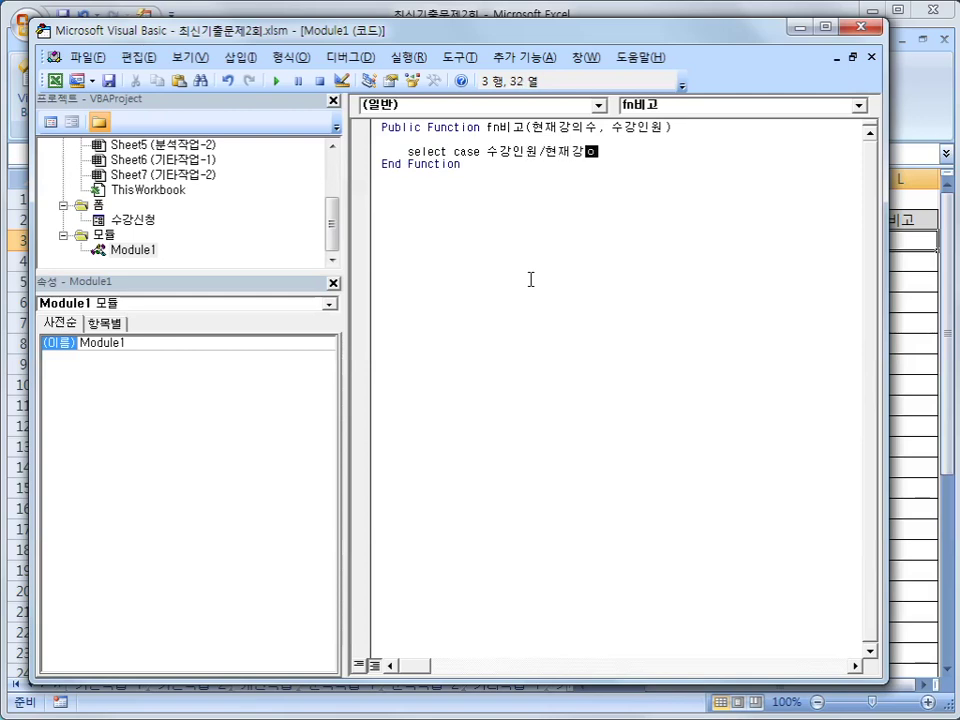
pyautogui.write('의수')
pyautogui.press('Return')
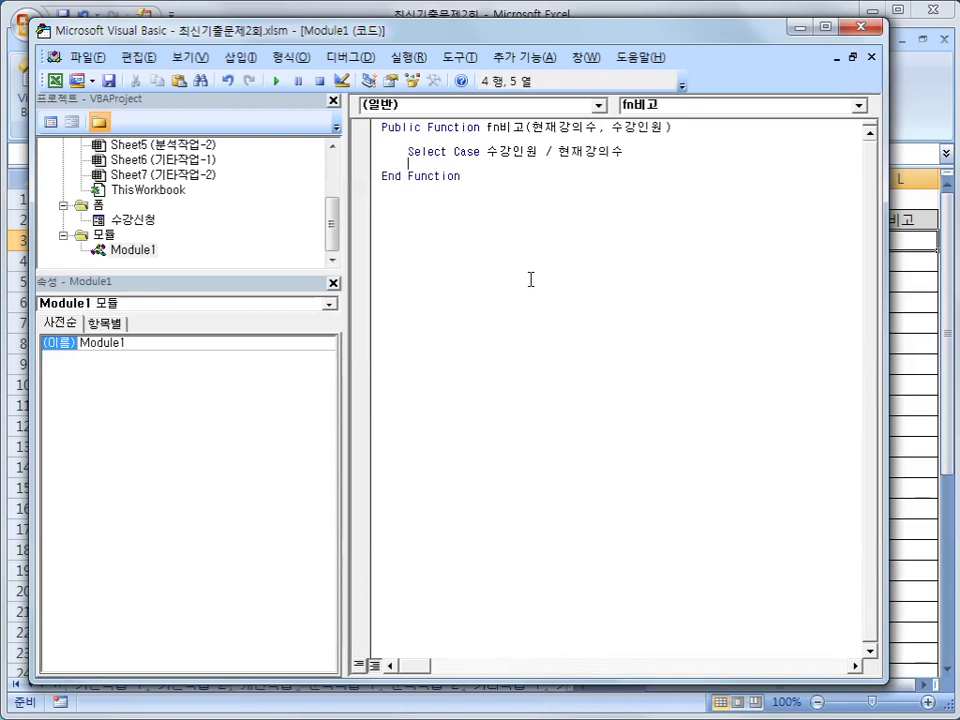
# - Add a Case Is >= 20 branch that assigns "강의증설" to fn비고
pyautogui.press('Return')
pyautogui.press('Tab')
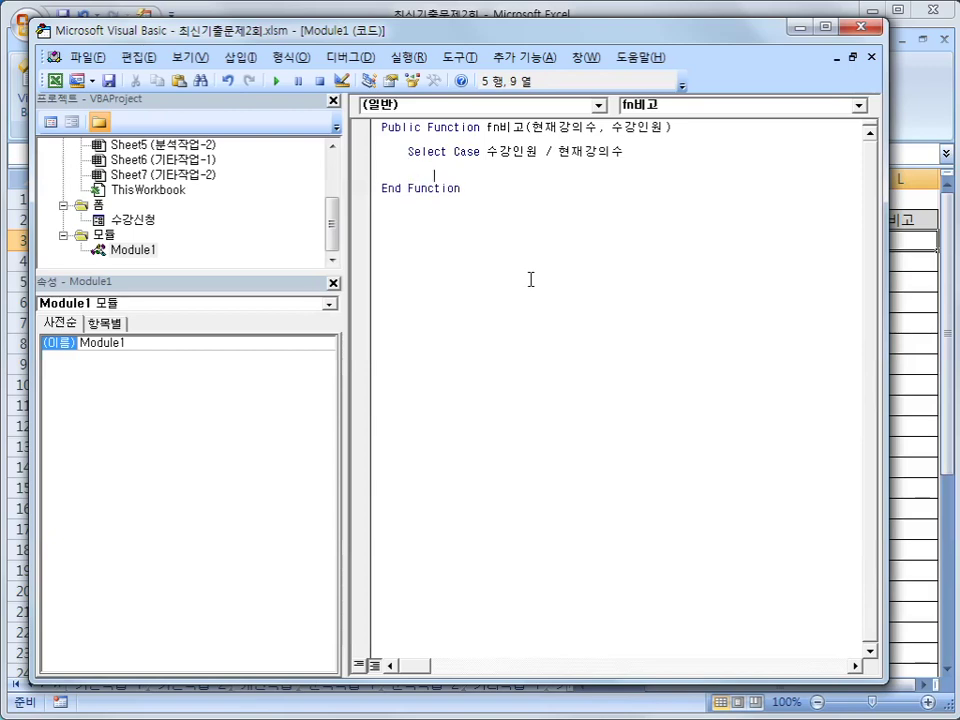
pyautogui.write('case is >=20')
pyautogui.press('Return')
pyautogui.write('fnㅂㅣ고 = ')
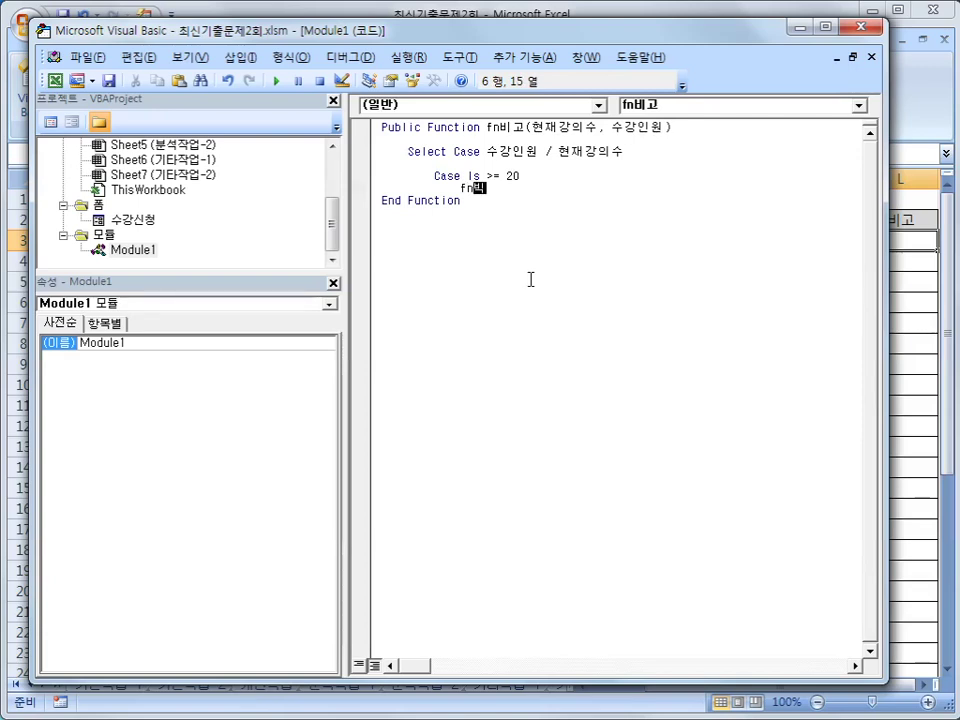
pyautogui.write('"rkddmlwmd')
pyautogui.press('BackSpace')
pyautogui.press('BackSpace')
pyautogui.press('BackSpace')
pyautogui.press('BackSpace')
pyautogui.press('BackSpace')
pyautogui.press('BackSpace')
pyautogui.press('BackSpace')
pyautogui.press('BackSpace')
pyautogui.press('BackSpace')
pyautogui.write('강의증설"')
pyautogui.press('Return')
# - Add a Case Is <= 5 branch that assigns "강의폐강" to fn비고
pyautogui.press('BackSpace')
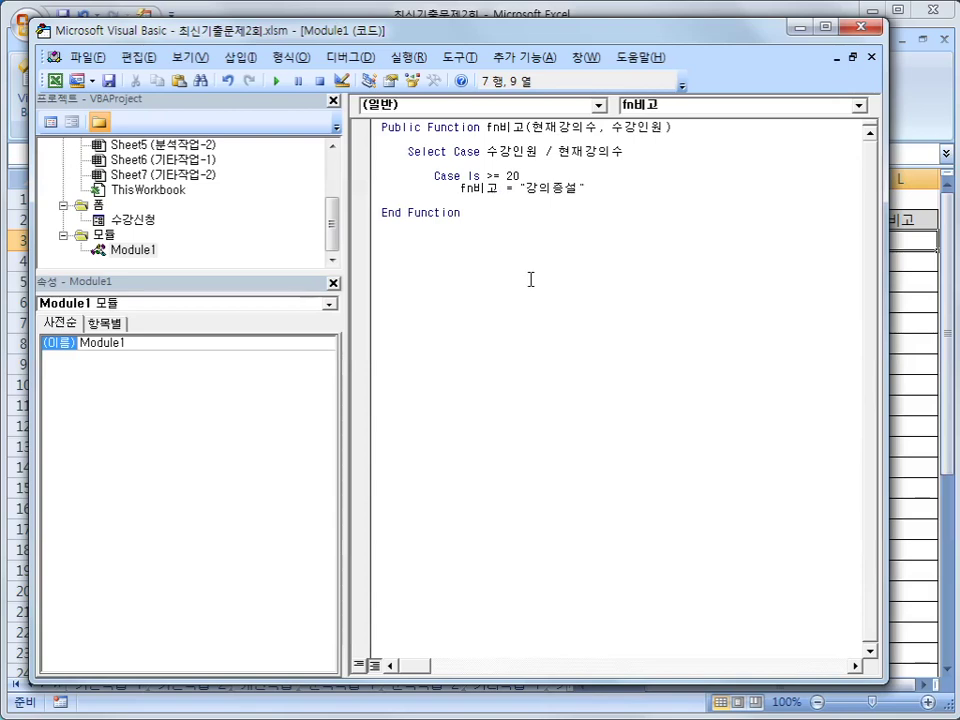
pyautogui.write('case is <= 5')
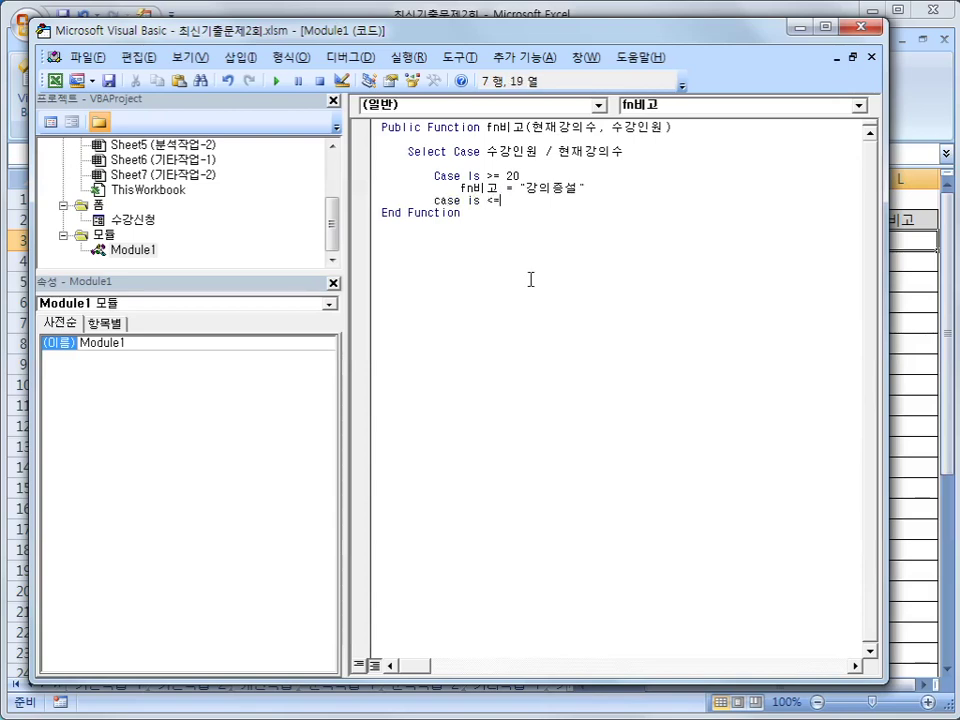
pyautogui.press('Return')
pyautogui.press('Tab')
pyautogui.write('fn')
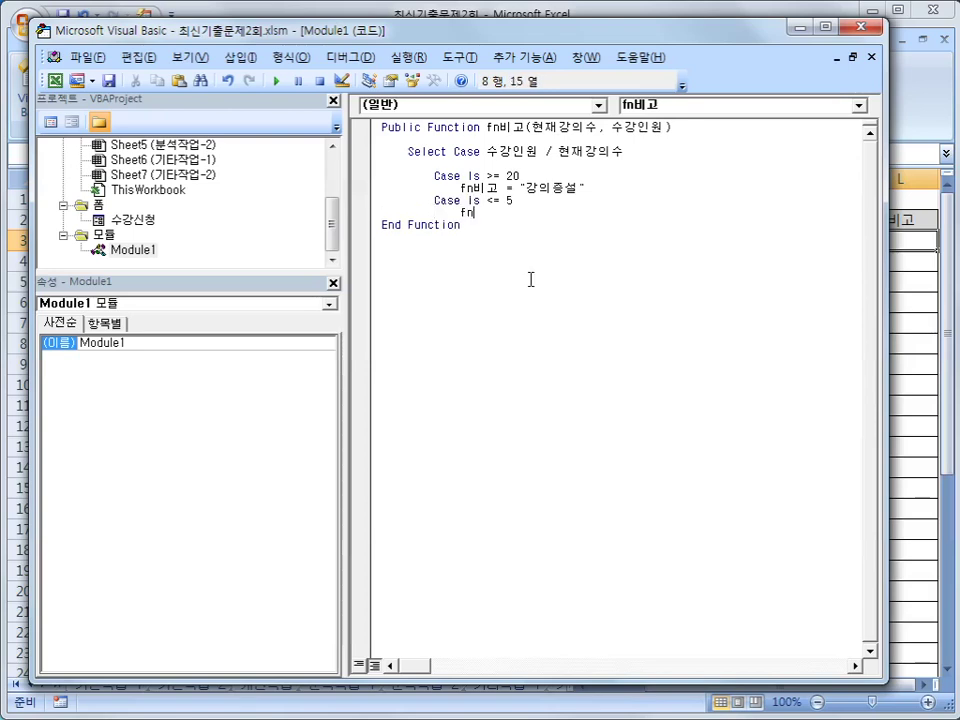
pyautogui.write('비고 = ')
pyautogui.write('"강의')
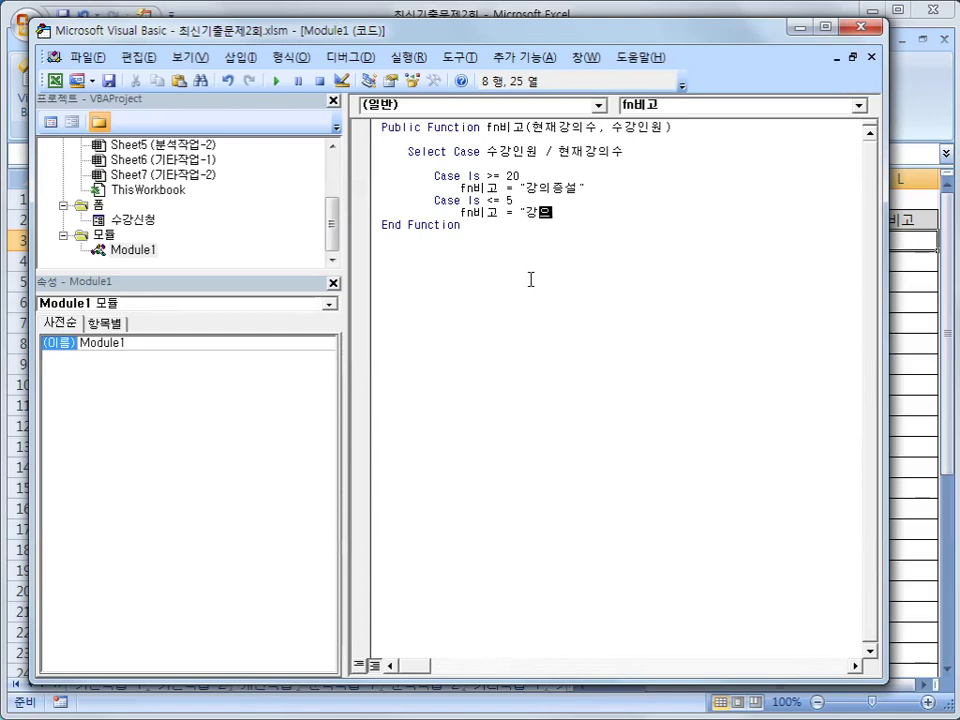
pyautogui.write('ㅍ')
pyautogui.write('ㅖ')
pyautogui.write('"')
pyautogui.press('Return')
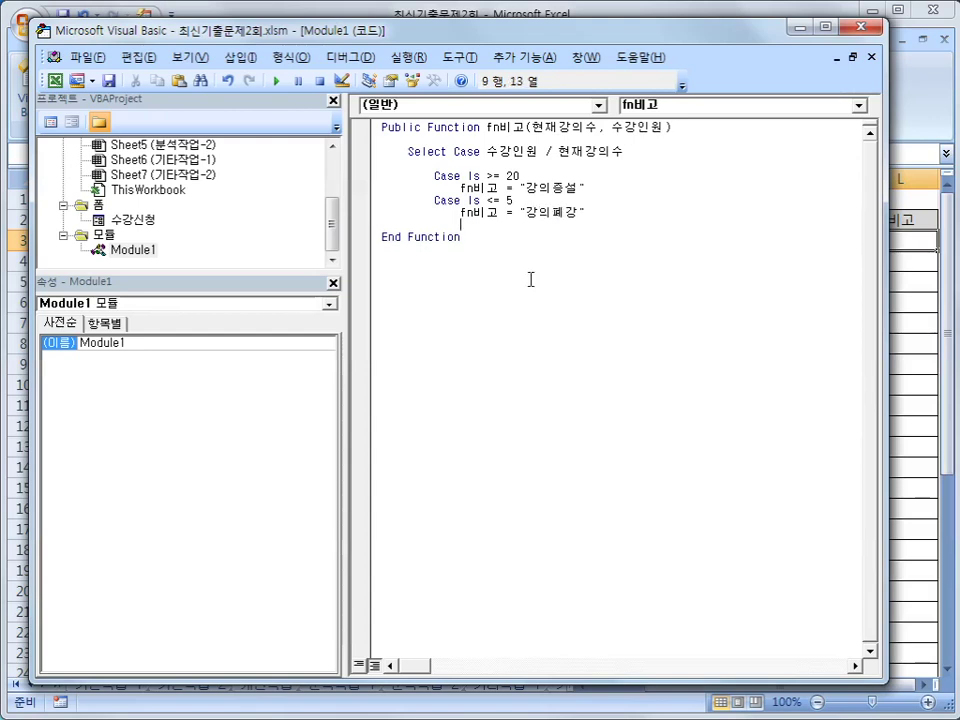
# - Add a Case Else branch that assigns an empty string "" to fn비고
pyautogui.press('BackSpace')
pyautogui.write('case else')
pyautogui.press('Return')
pyautogui.press('Tab')
pyautogui.write('fn비고 = ""')
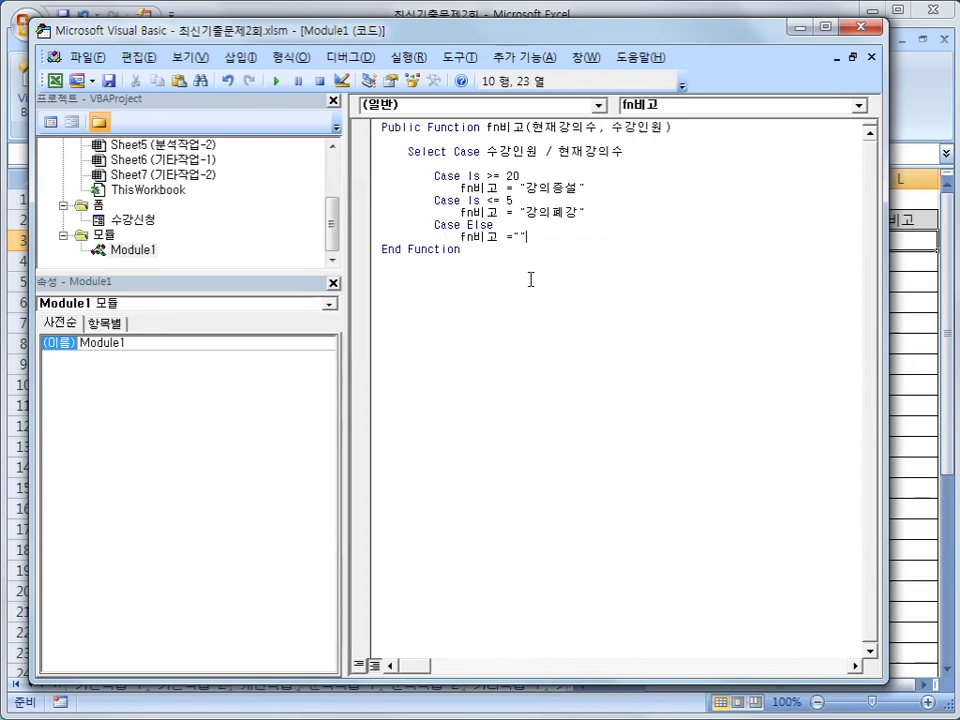
# - Close the Select Case block in fn비고 with an End Select line aligned to its opening statement
pyautogui.press('Return')
pyautogui.press('BackSpace')
pyautogui.press('BackSpace')
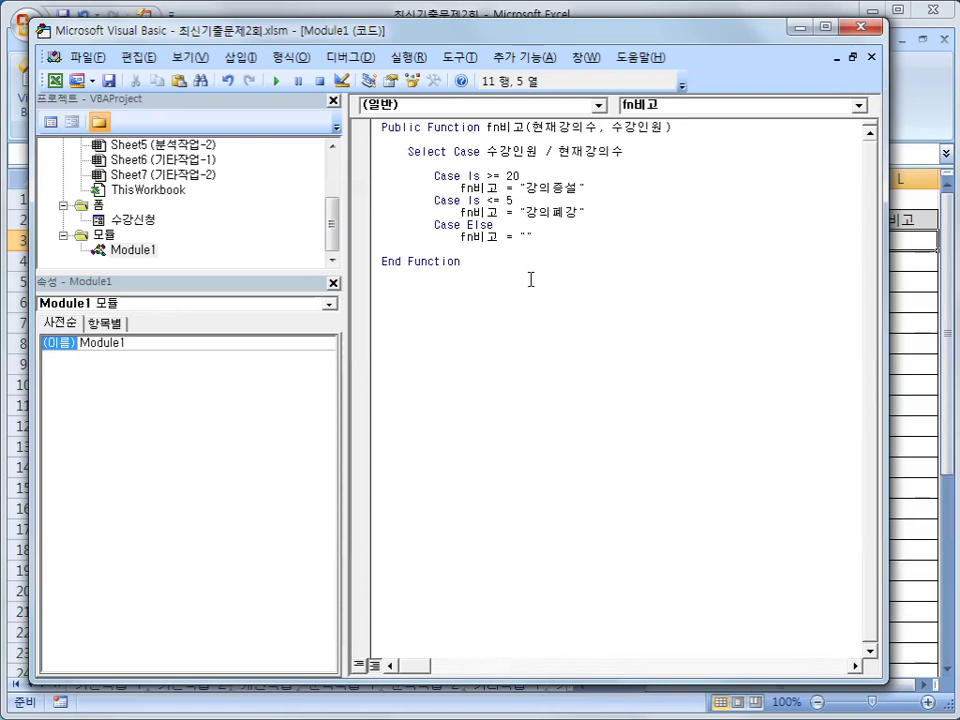
pyautogui.write('end se')
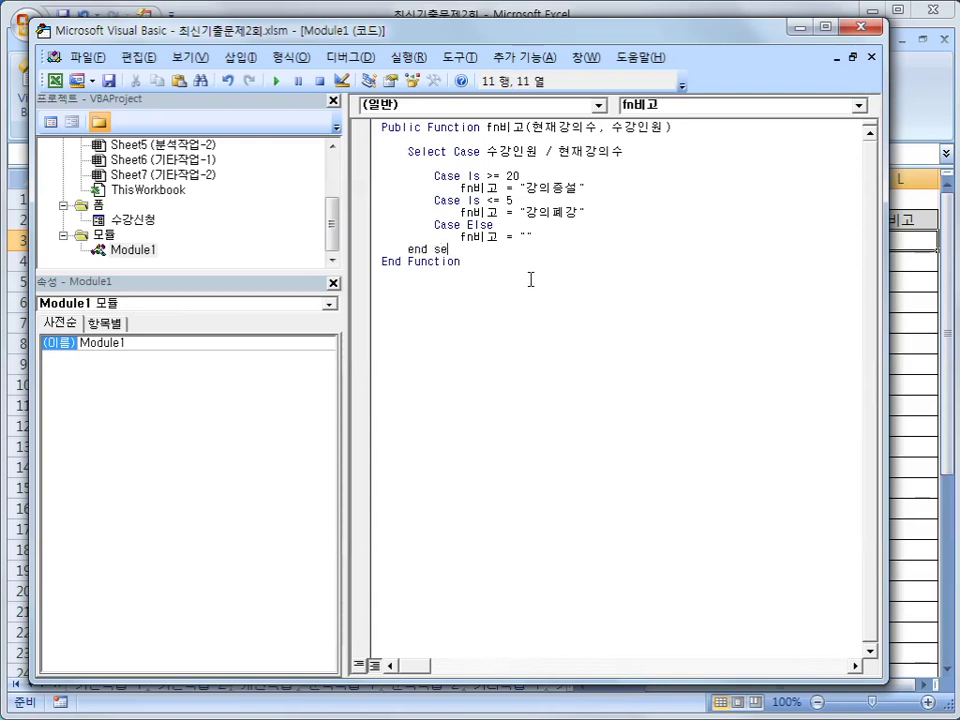
pyautogui.write('lect')
pyautogui.press('Return')
pyautogui.press('Up')
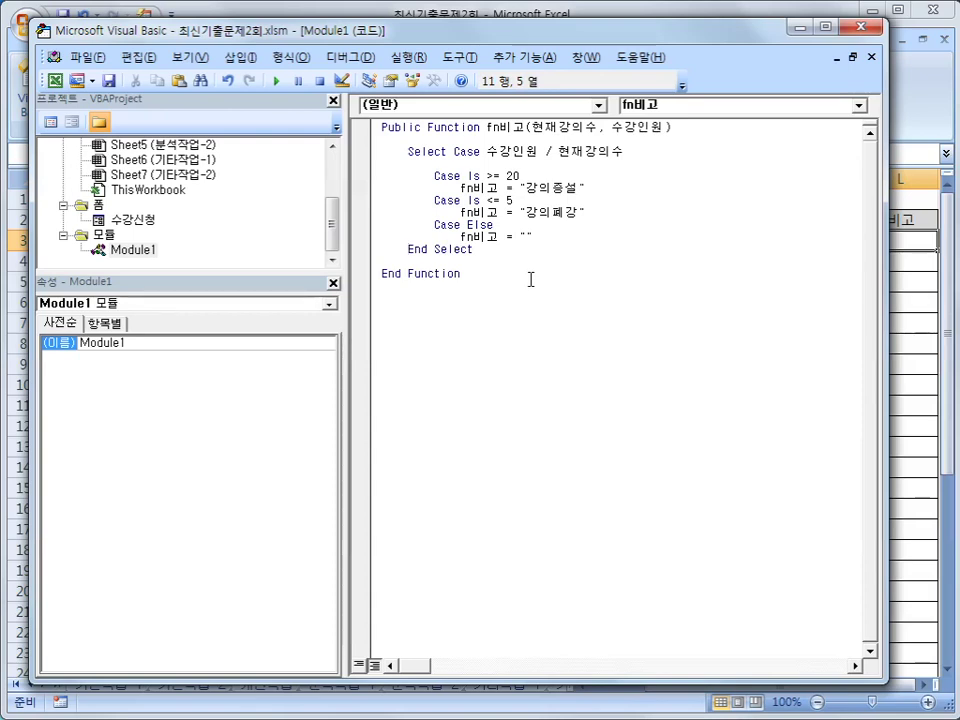
# - Review fn비고's parameters, the 수강인원 / 현재강의수 expression and the three Case branches
pyautogui.moveTo(487, 127); pyautogui.dragTo(660, 127)
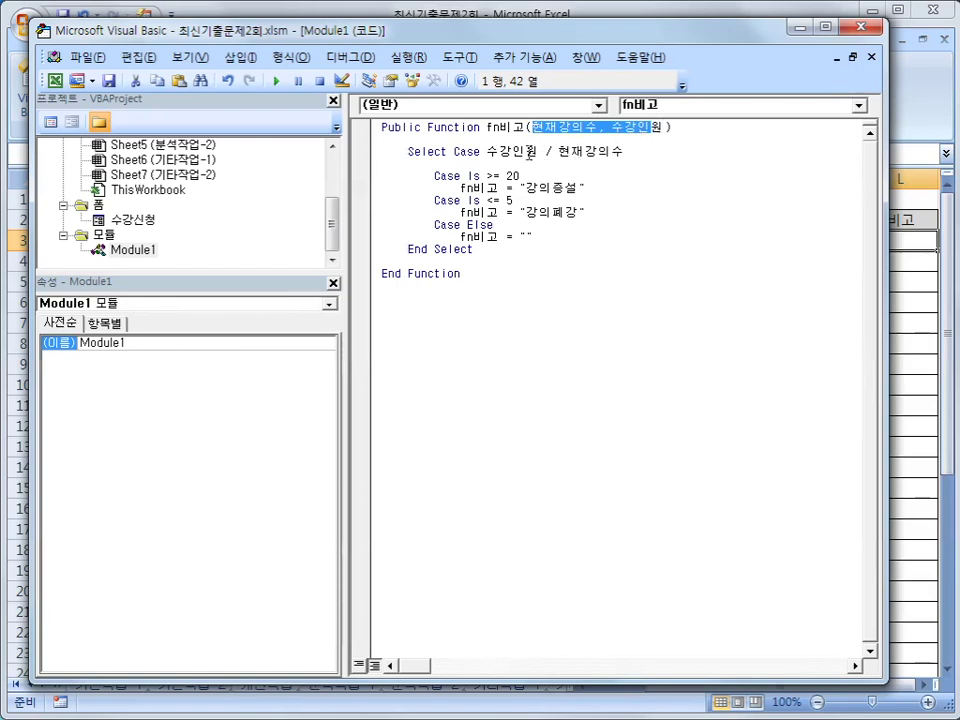
pyautogui.moveTo(487, 151); pyautogui.dragTo(631, 152)
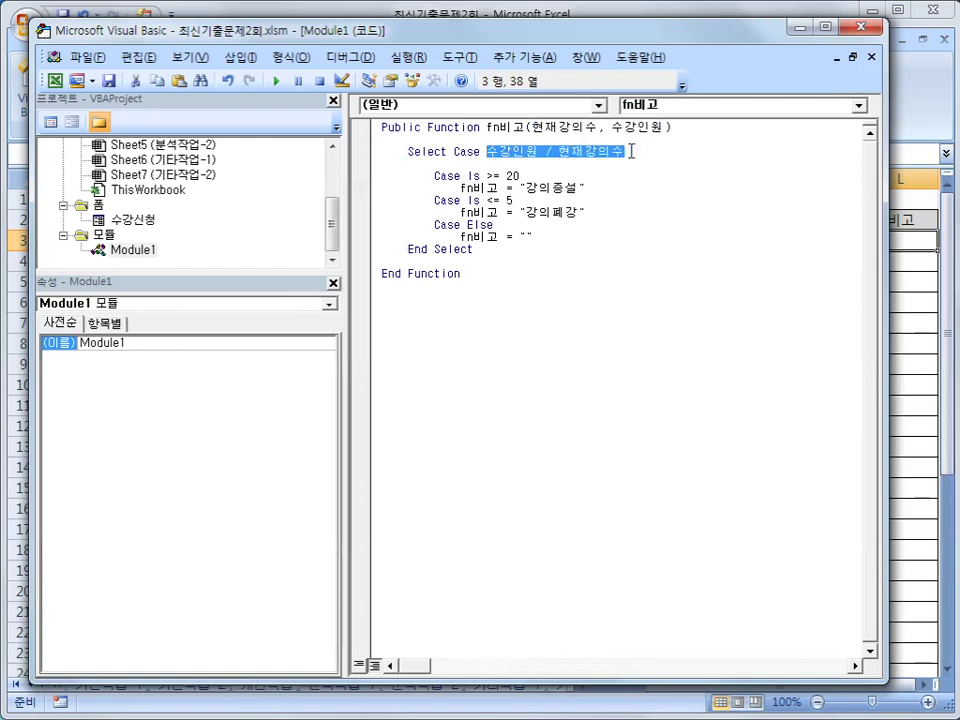
pyautogui.click(491, 176)
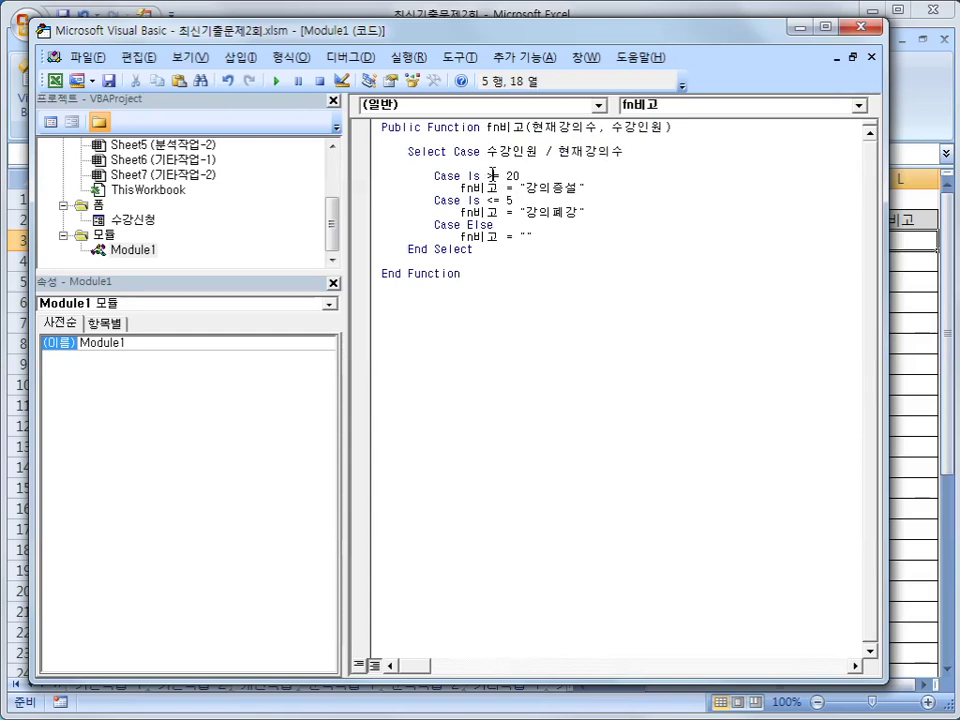
pyautogui.click(603, 193)
pyautogui.click(600, 217)
pyautogui.click(554, 243)
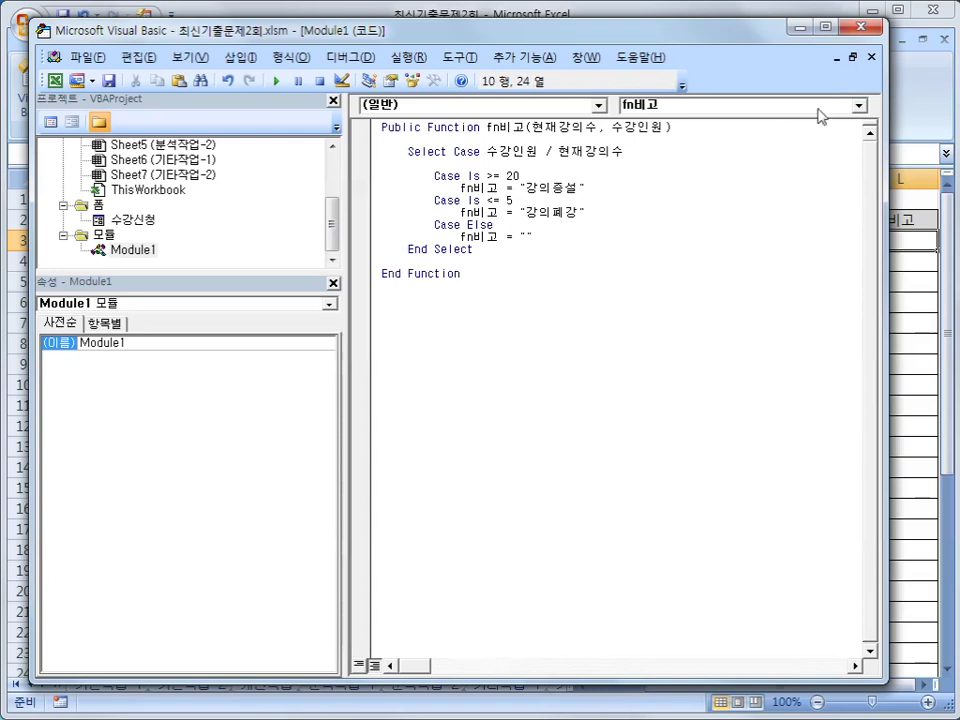
# - Return to the worksheet and insert the user-defined (사용자 정의) function fn비고 in cell L3
pyautogui.click(865, 30)
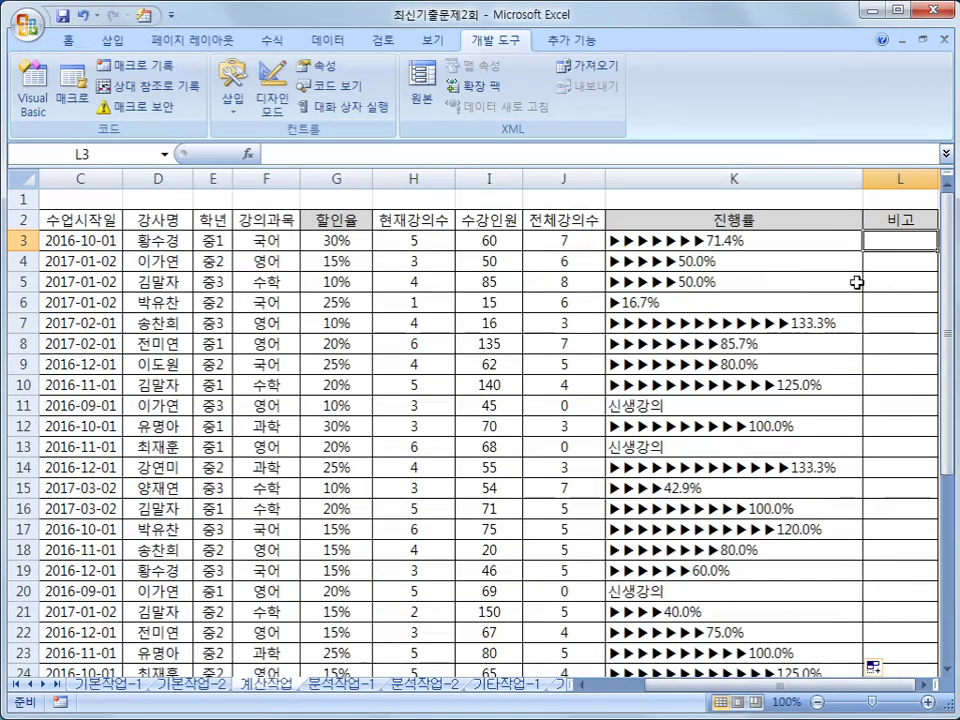
pyautogui.click(248, 155)
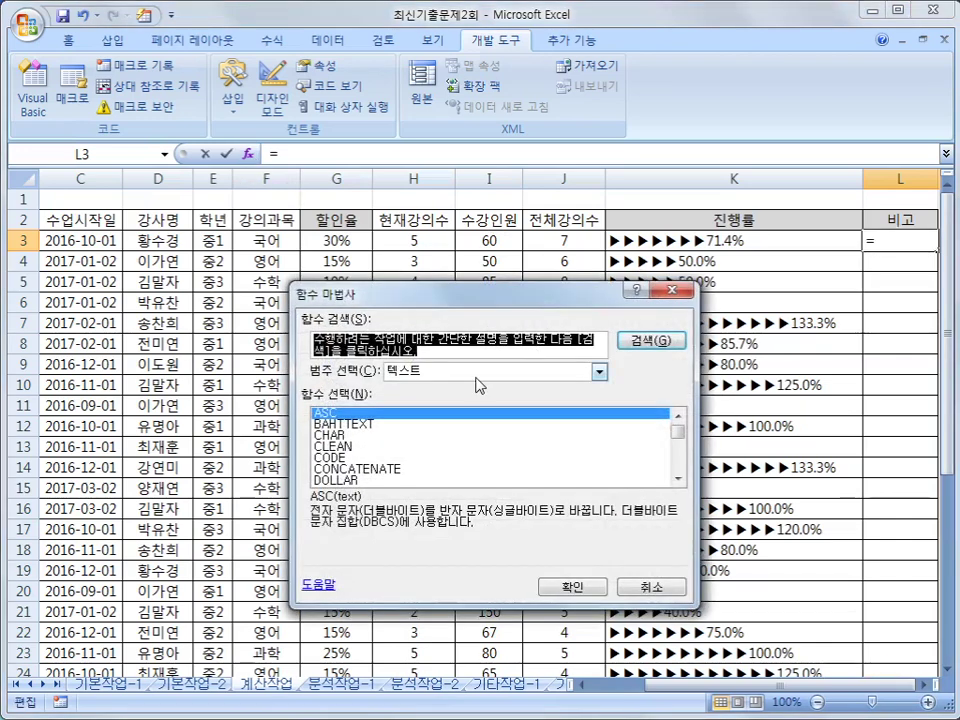
pyautogui.click(474, 371)
pyautogui.click(468, 512)
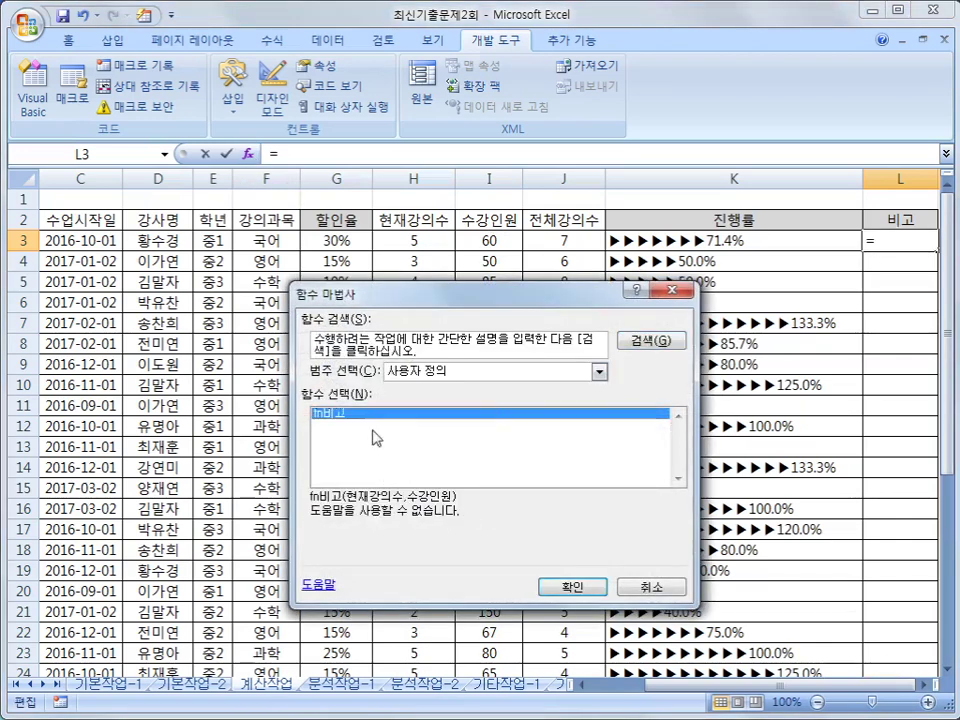
pyautogui.click(562, 590)
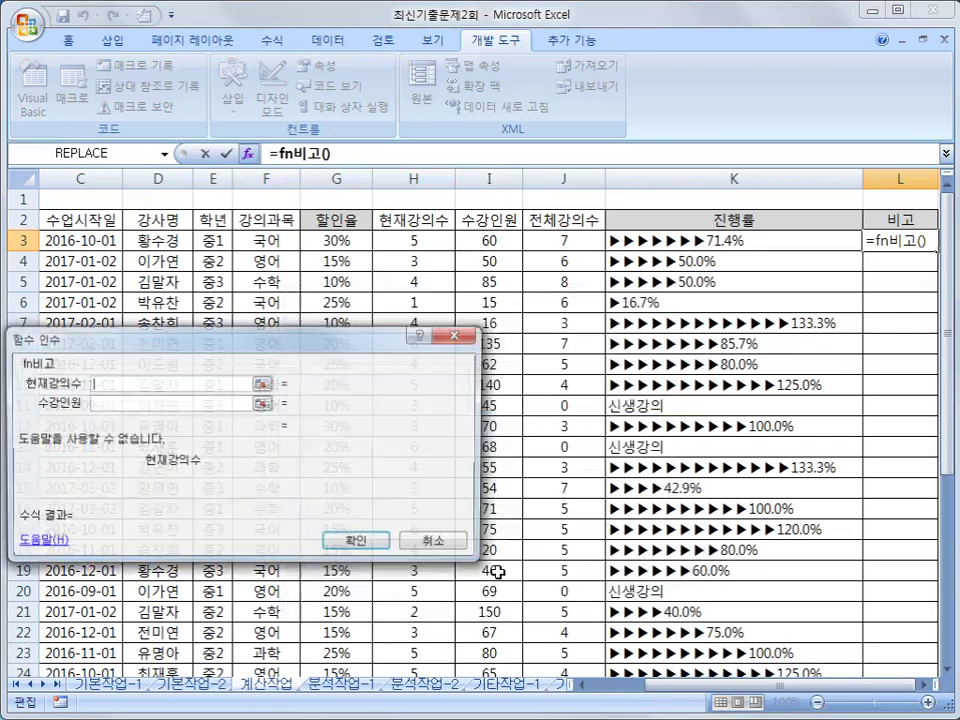
# - Set fn비고's 현재강의수 argument to H3 and 수강인원 to I3, and fill the formula down the 비고 column
pyautogui.moveTo(379, 476); pyautogui.dragTo(648, 492)
pyautogui.click(430, 246)
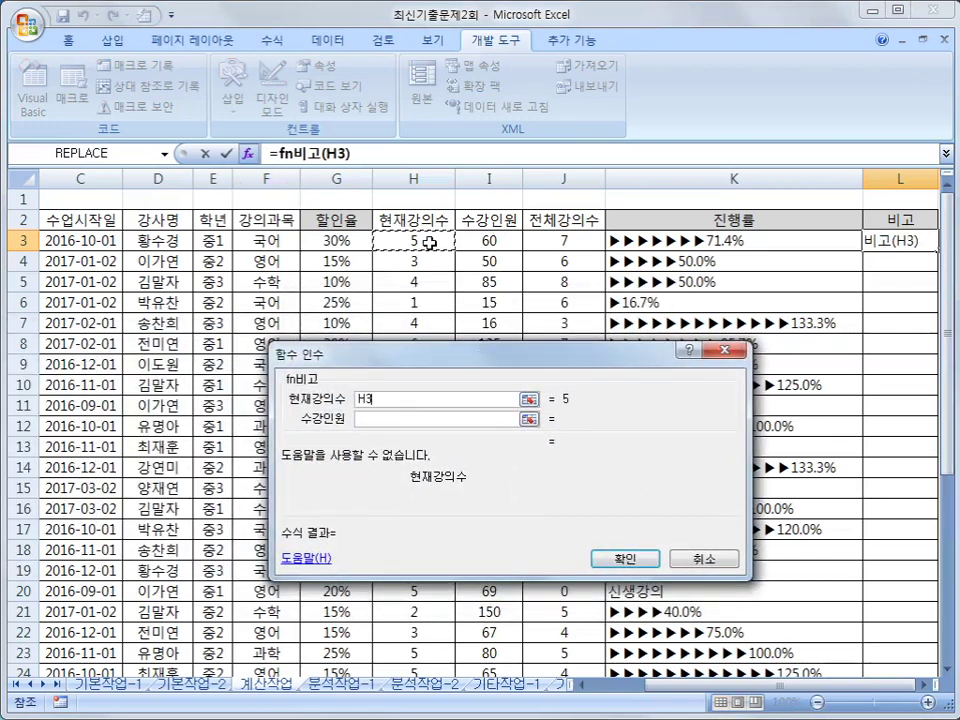
pyautogui.click(414, 421)
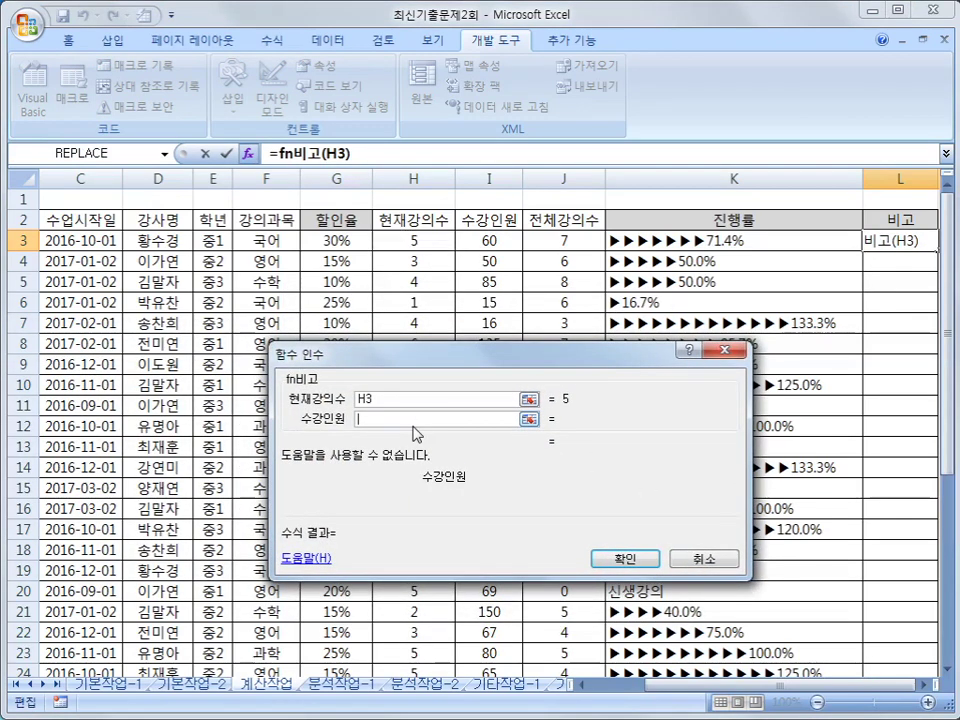
pyautogui.click(515, 242)
pyautogui.click(614, 558)
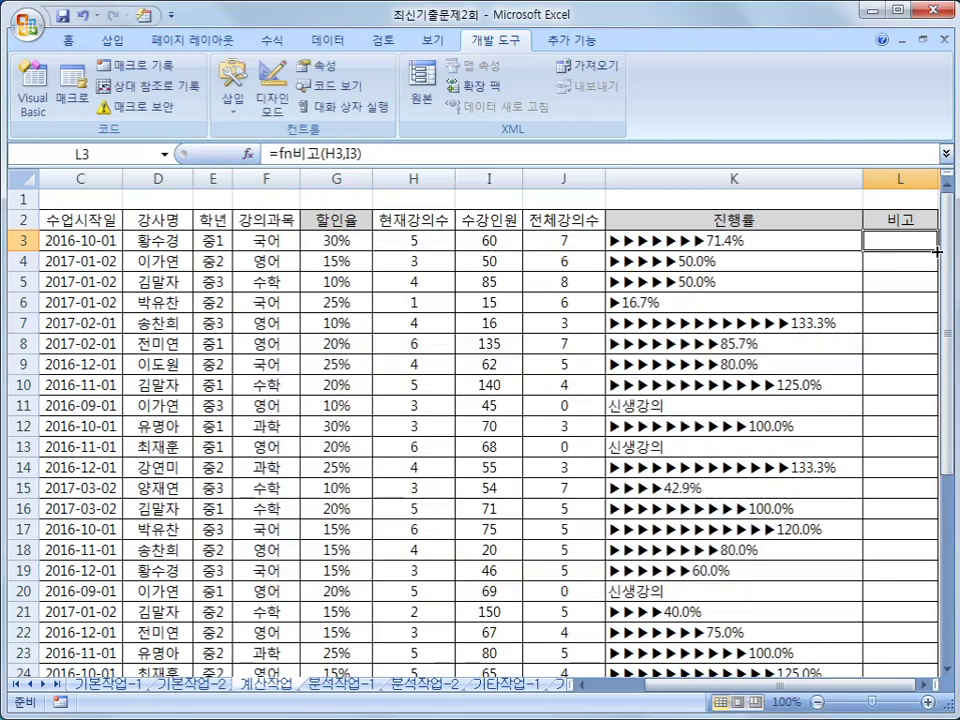
pyautogui.doubleClick(937, 251)
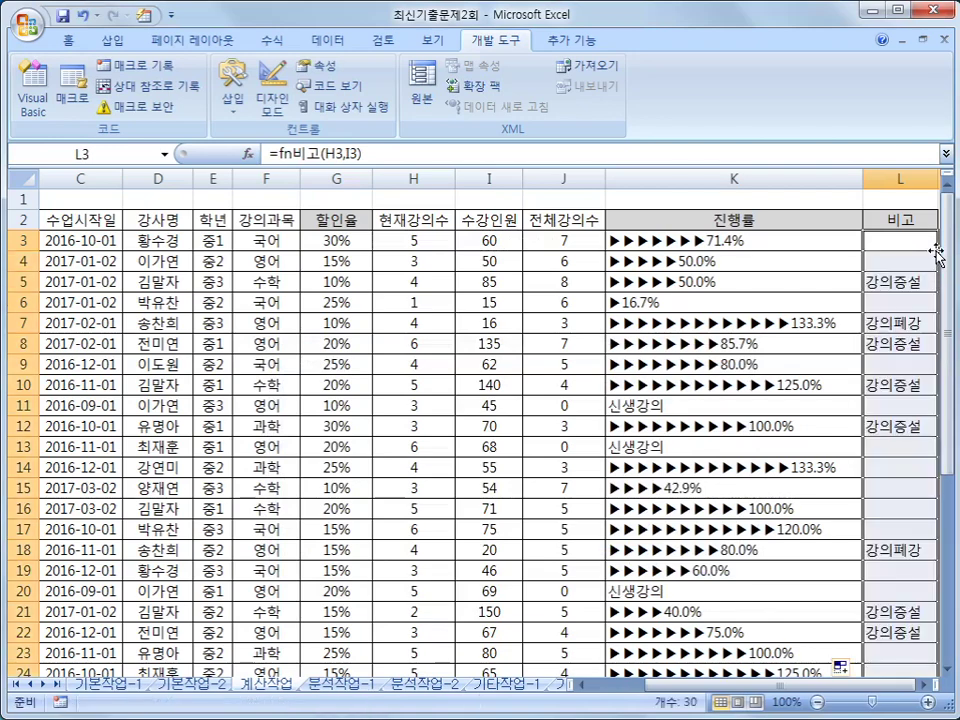
# - Check the filled 비고 column, inspecting the formulas in cells L5, L7 and L8
pyautogui.scroll(-2, 898, 332)
pyautogui.scroll(2, 898, 332)
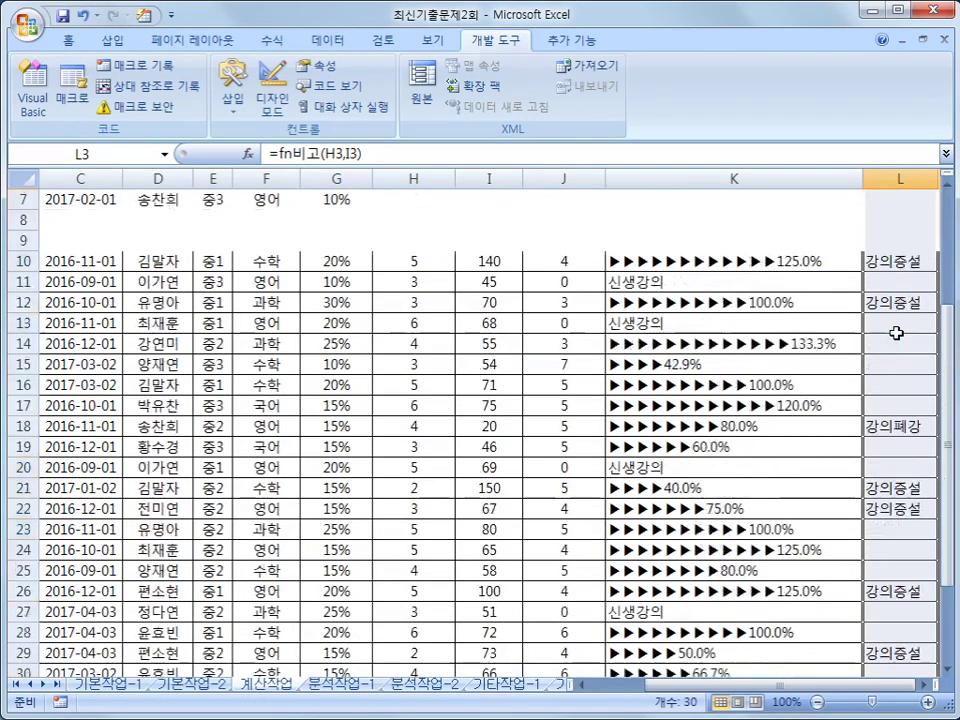
pyautogui.click(905, 281)
pyautogui.click(905, 322)
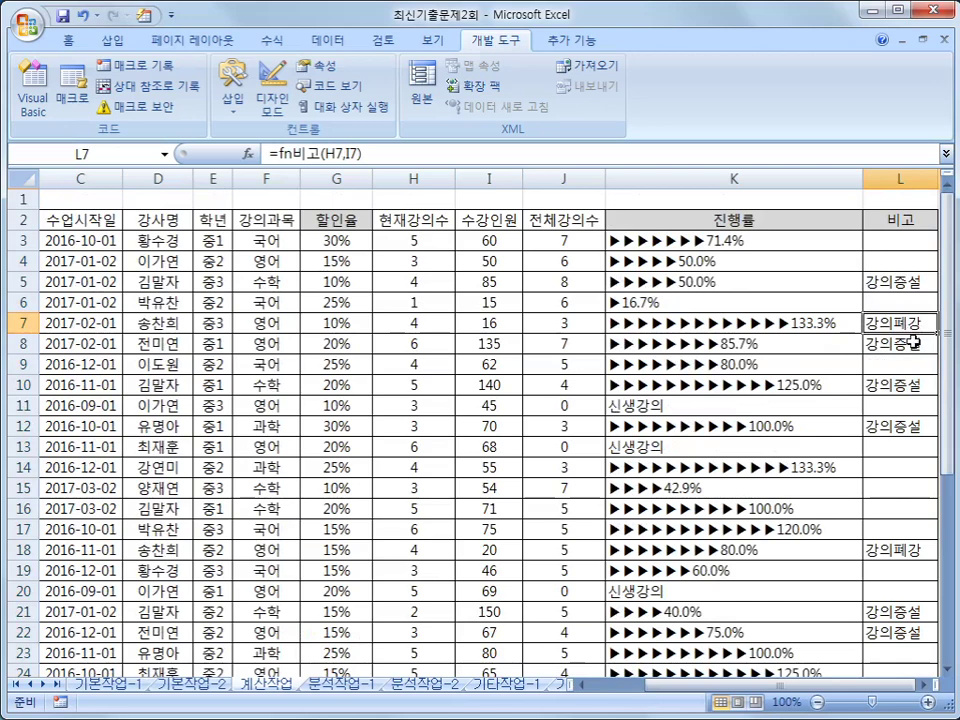
pyautogui.click(905, 342)
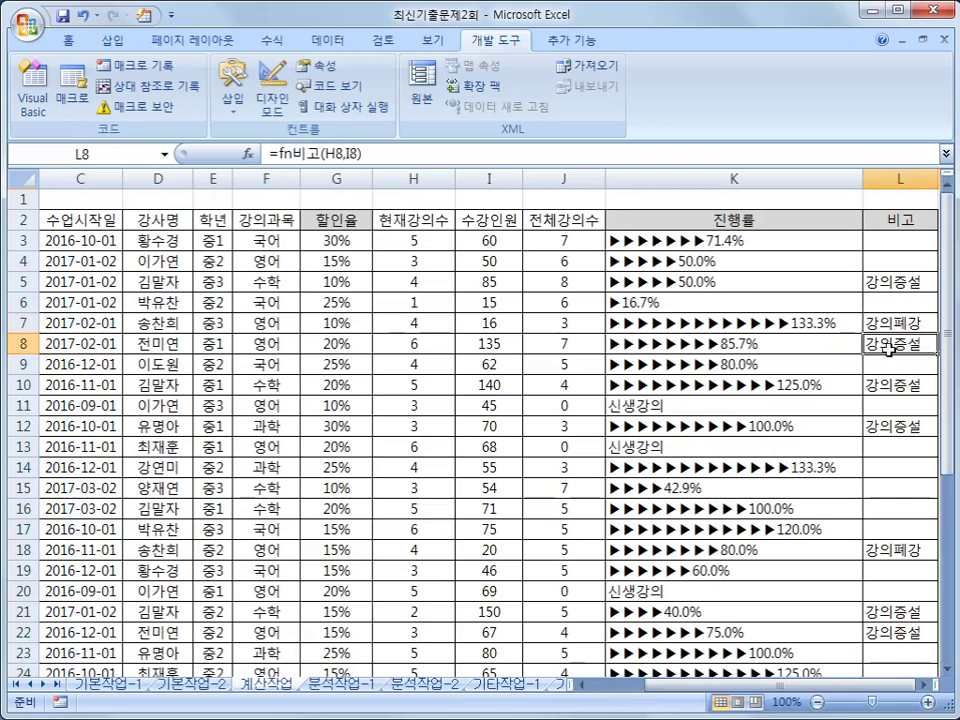
# - Examine the 순위 cells F36:F38 and the first 국어 result cell in 표3 below the main table
pyautogui.scroll(-7, 540, 456)
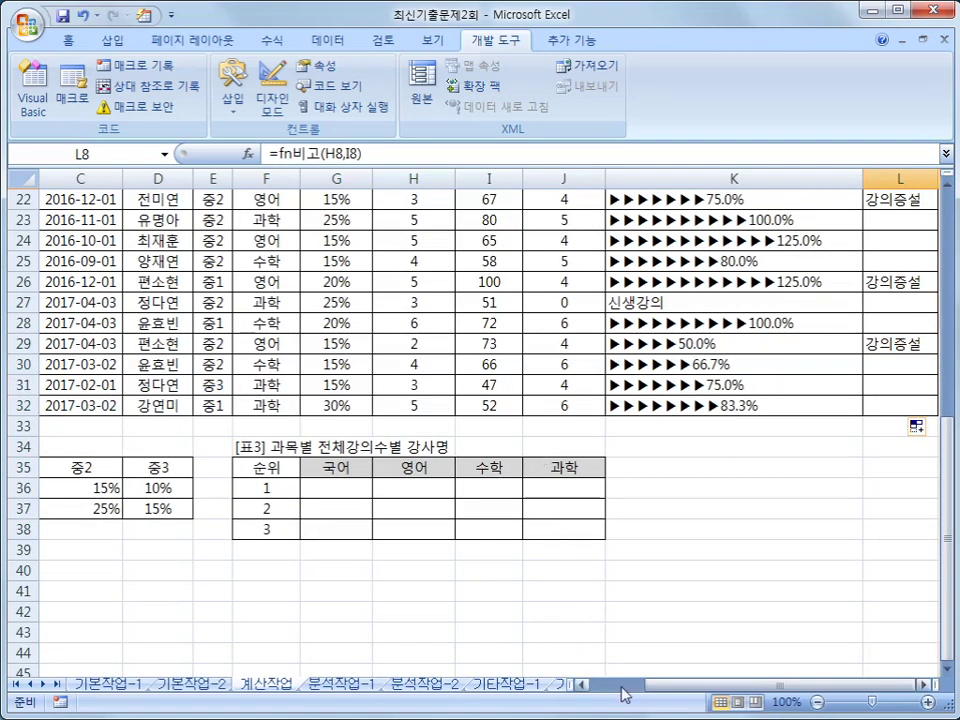
pyautogui.moveTo(675, 686); pyautogui.dragTo(637, 686)
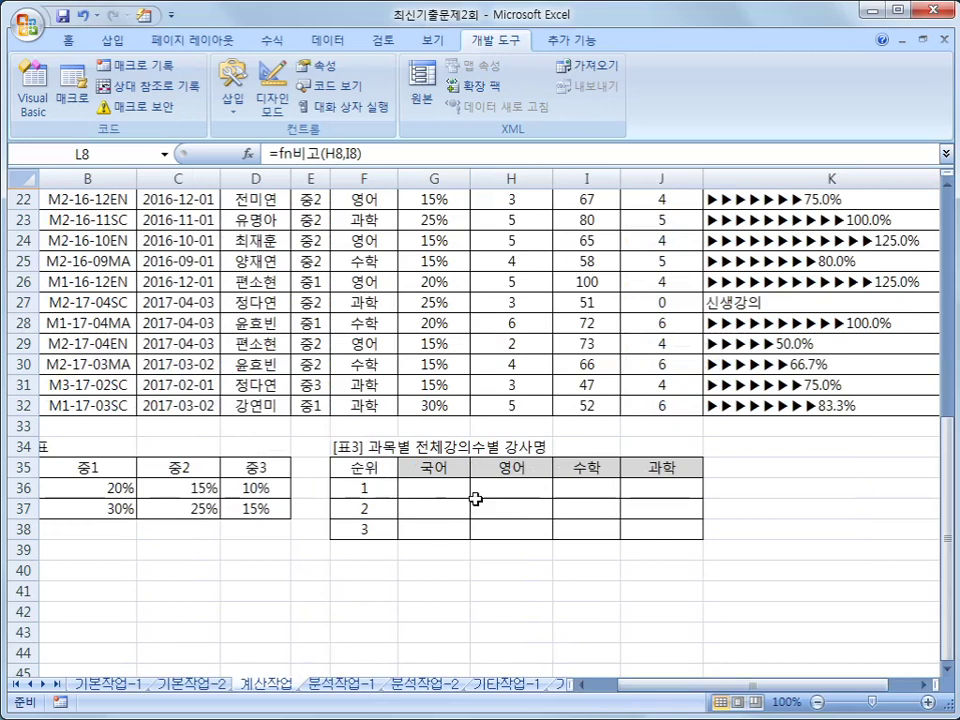
pyautogui.click(434, 494)
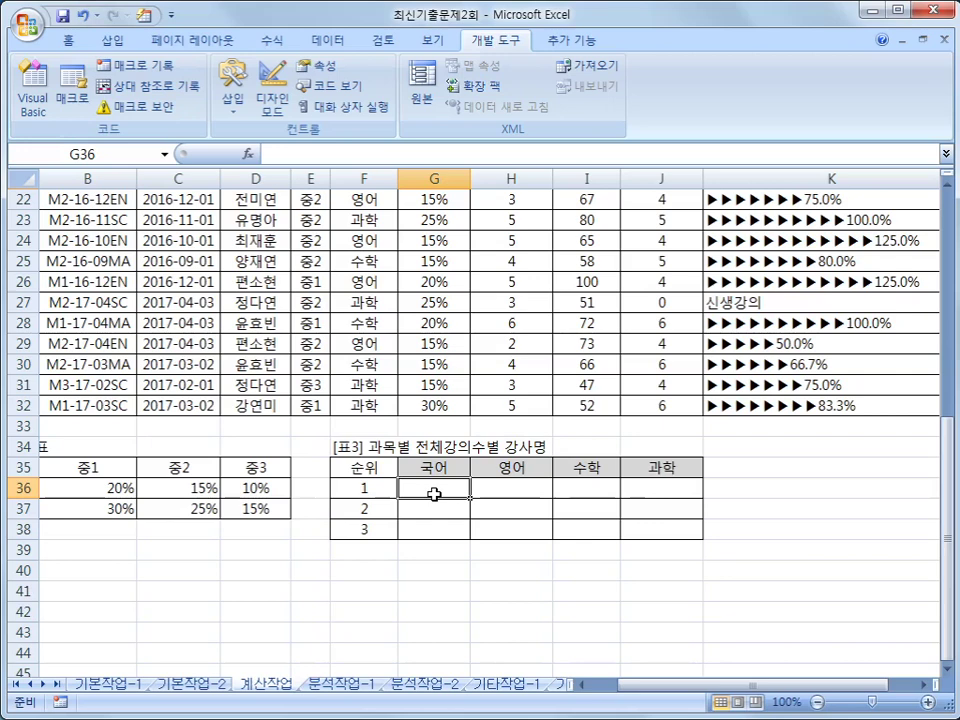
pyautogui.click(377, 489)
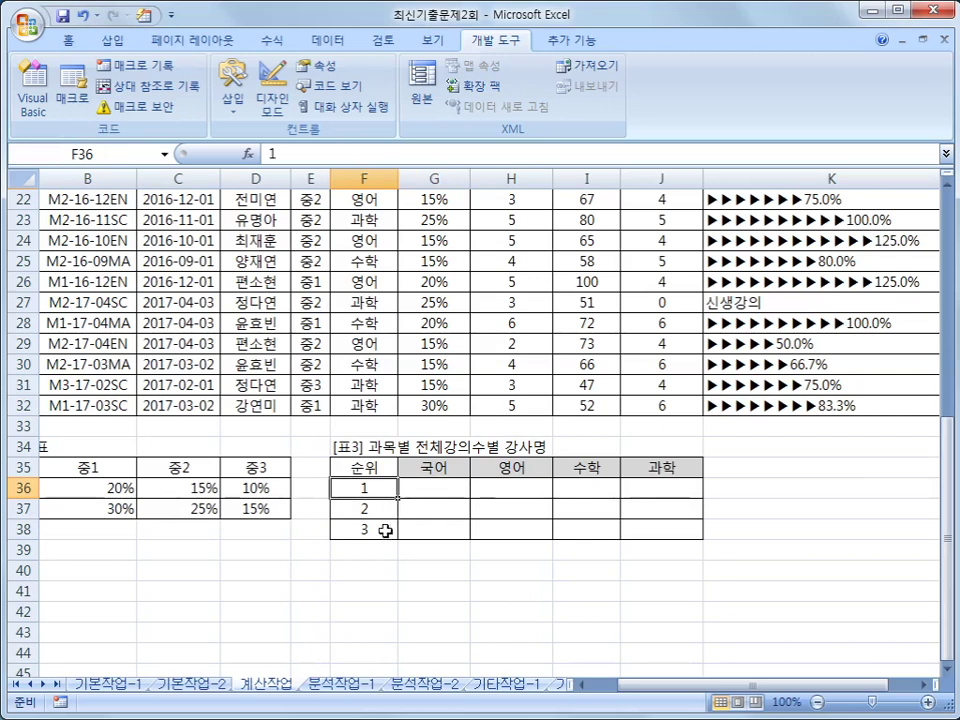
pyautogui.click(384, 512)
pyautogui.click(380, 527)
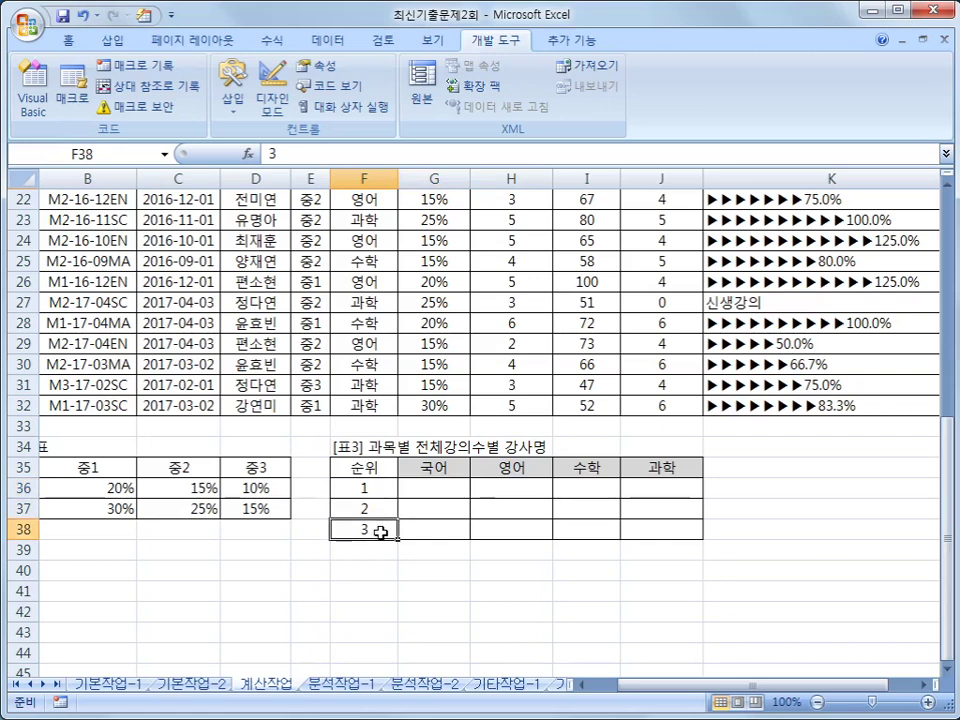
pyautogui.moveTo(379, 484); pyautogui.dragTo(381, 529)
pyautogui.click(433, 491)
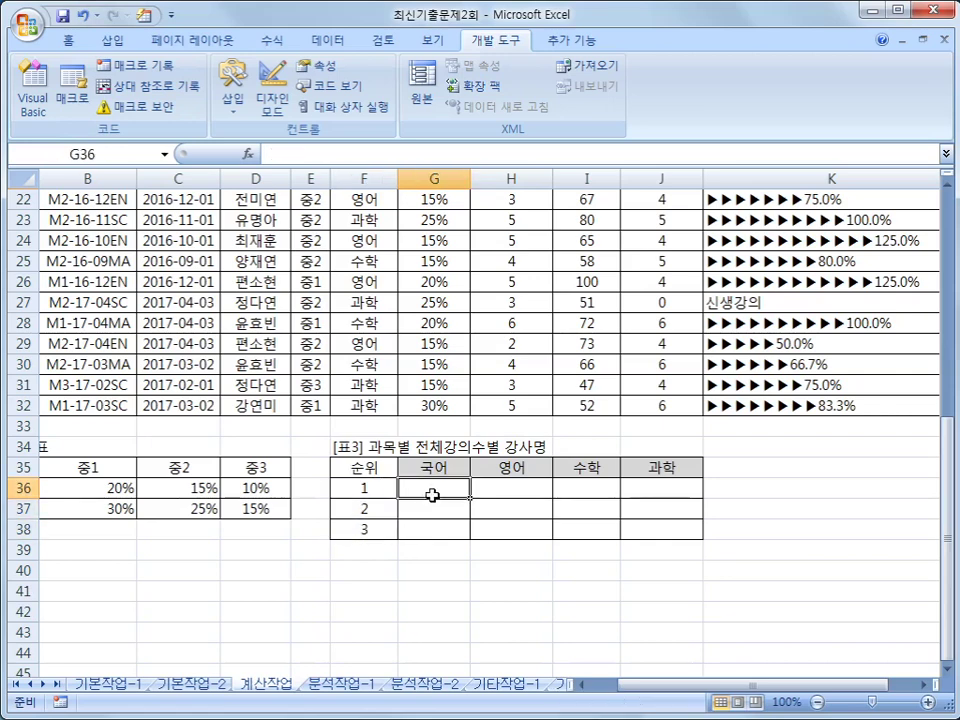
# - Compare the 국어 heading of 표3 with the 전체강의수 data in J3:J32 of the main table
pyautogui.click(443, 469)
pyautogui.scroll(7, 656, 457)
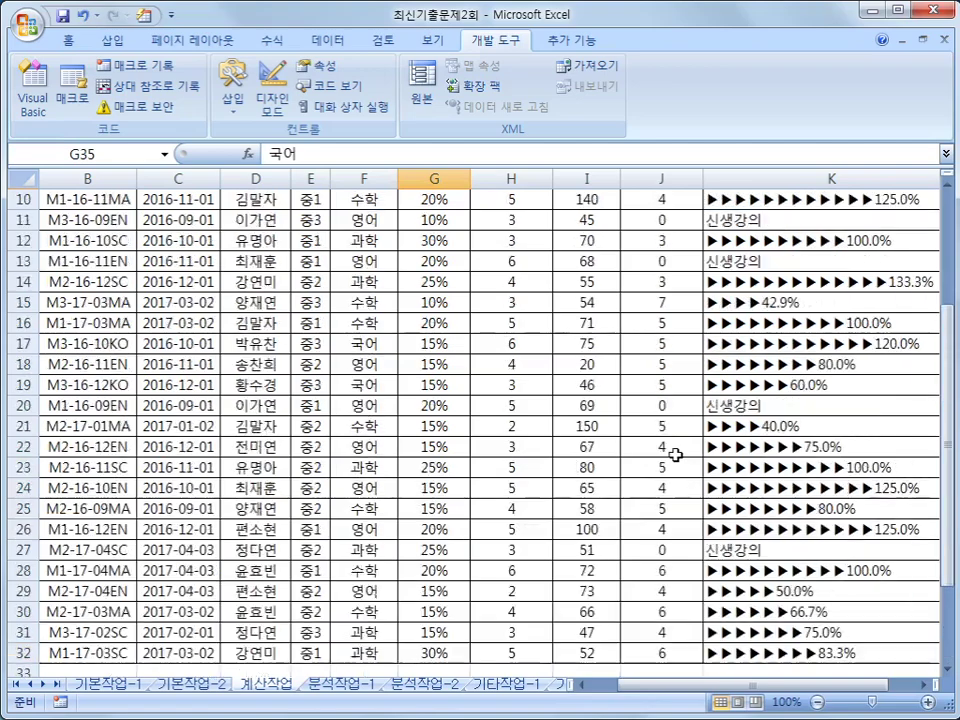
pyautogui.scroll(-5, 675, 455)
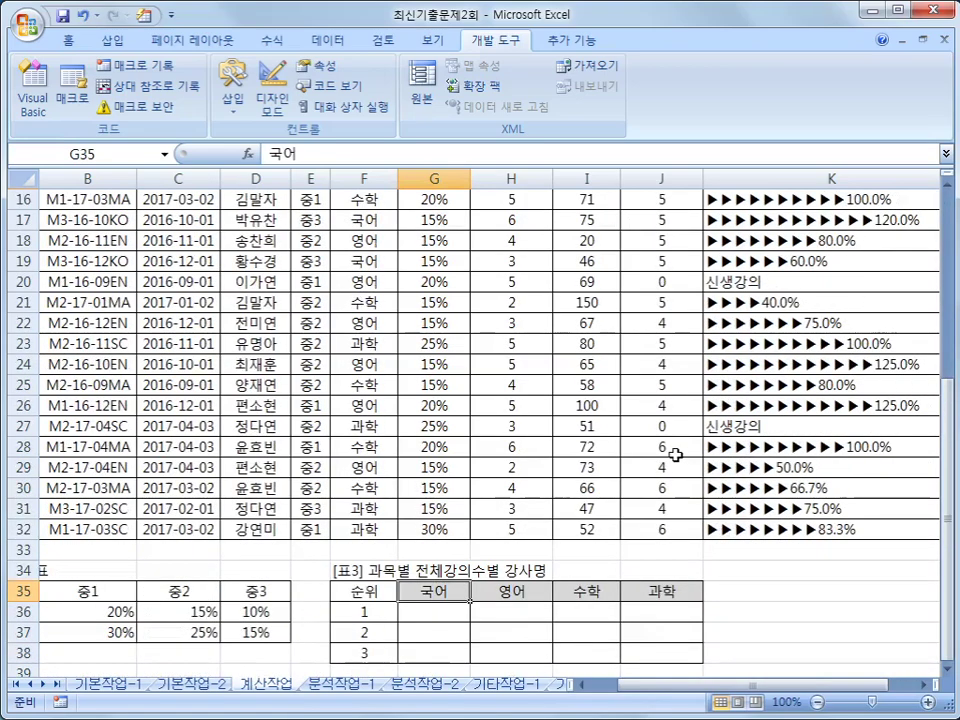
pyautogui.moveTo(663, 527); pyautogui.dragTo(657, 226)
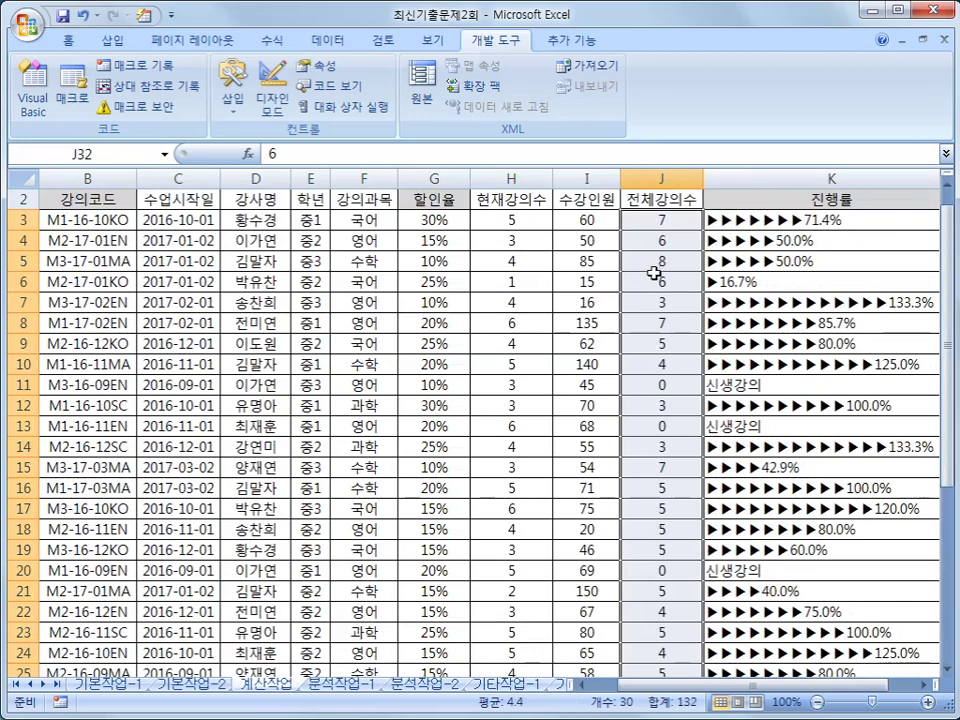
pyautogui.scroll(-4, 649, 400)
pyautogui.scroll(-5, 649, 400)
# - Start an INDEX formula in cell G36 for the first-ranked 국어 instructor
pyautogui.click(433, 342)
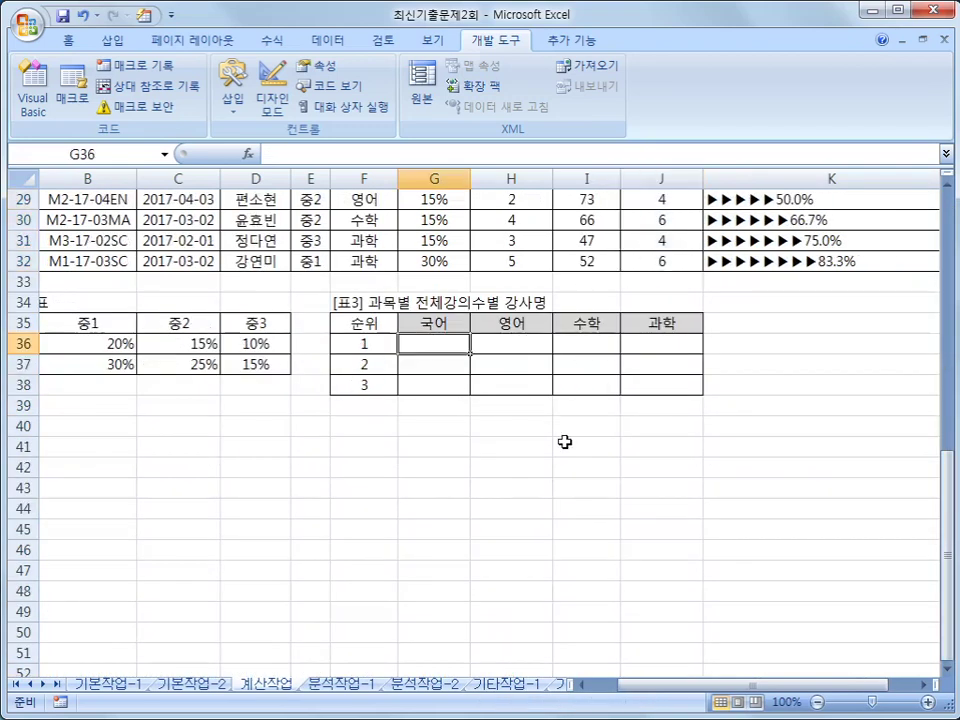
pyautogui.write('=')
pyautogui.write('in')
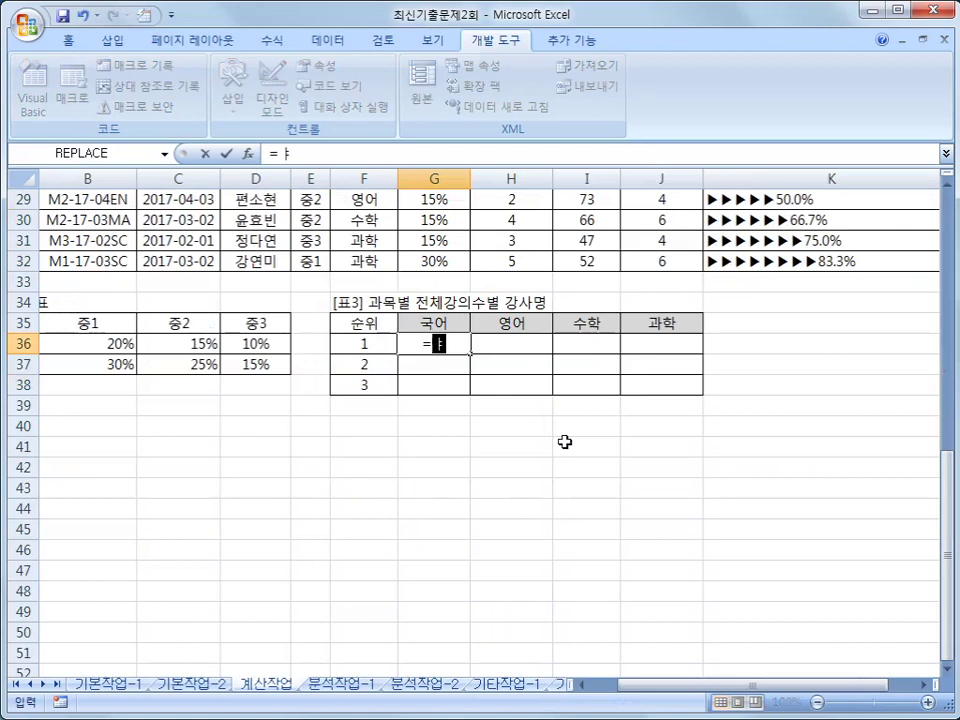
pyautogui.press('BackSpace')
pyautogui.press('BackSpace')
pyautogui.write('index(')
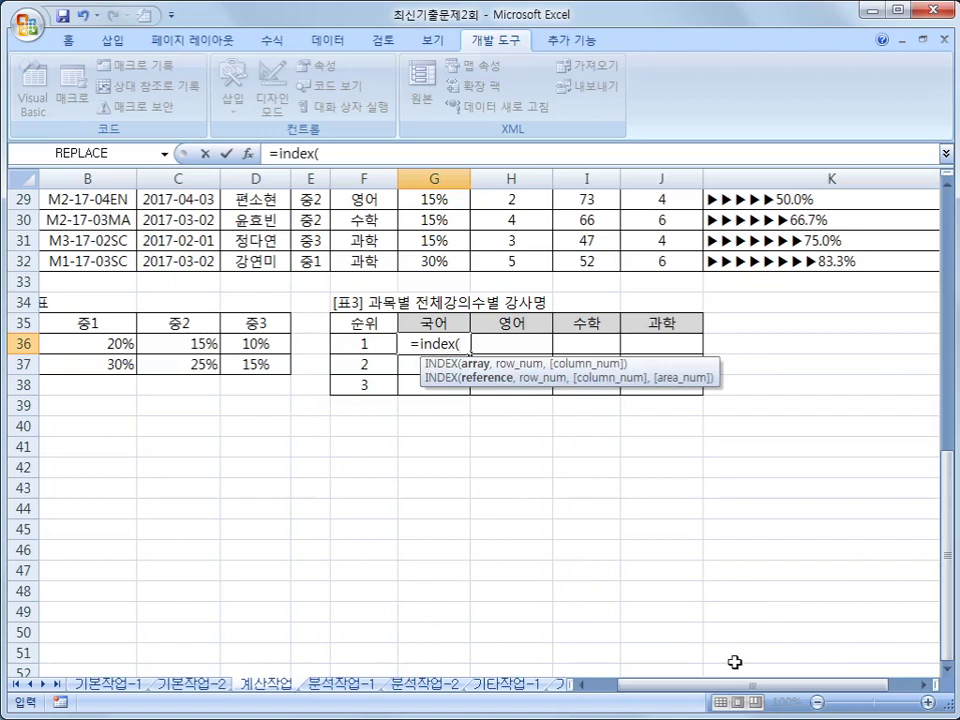
# - Set the INDEX array to the 강사명 range D3:D32 as the absolute reference $D$3:$D$32
pyautogui.moveTo(724, 686); pyautogui.dragTo(482, 542)
pyautogui.scroll(4, 420, 520)
pyautogui.scroll(6, 369, 497)
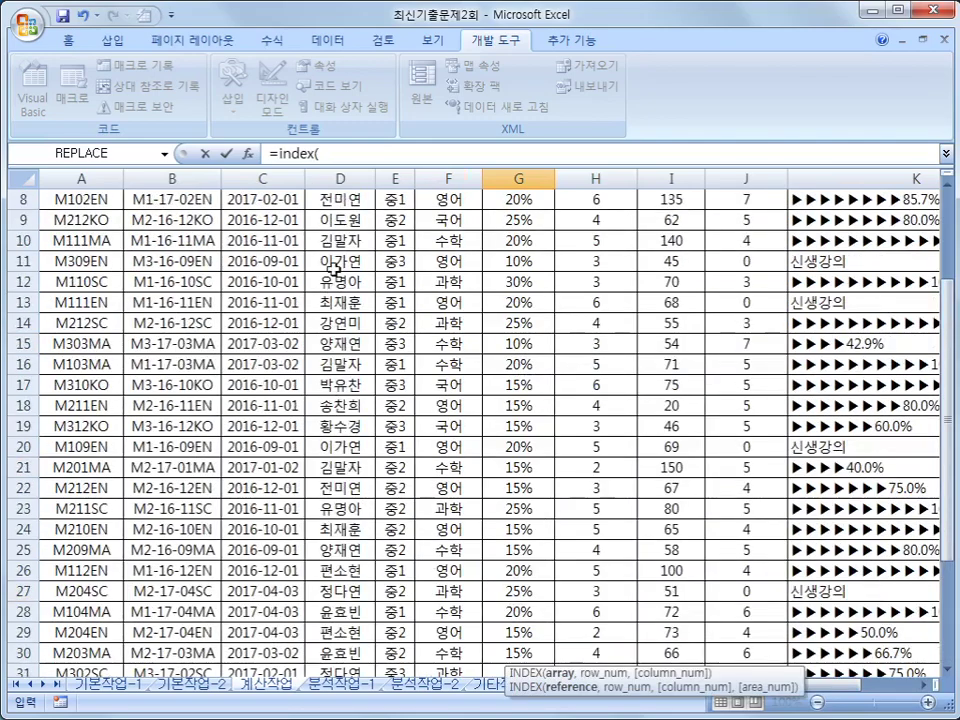
pyautogui.moveTo(345, 242); pyautogui.dragTo(358, 660)
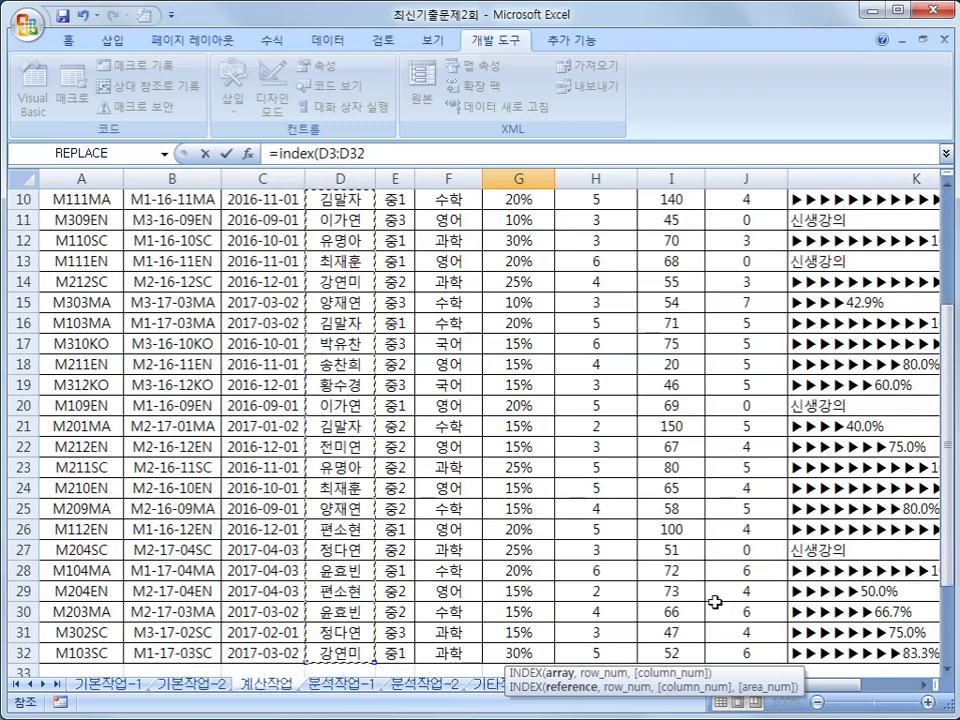
pyautogui.press('F4')
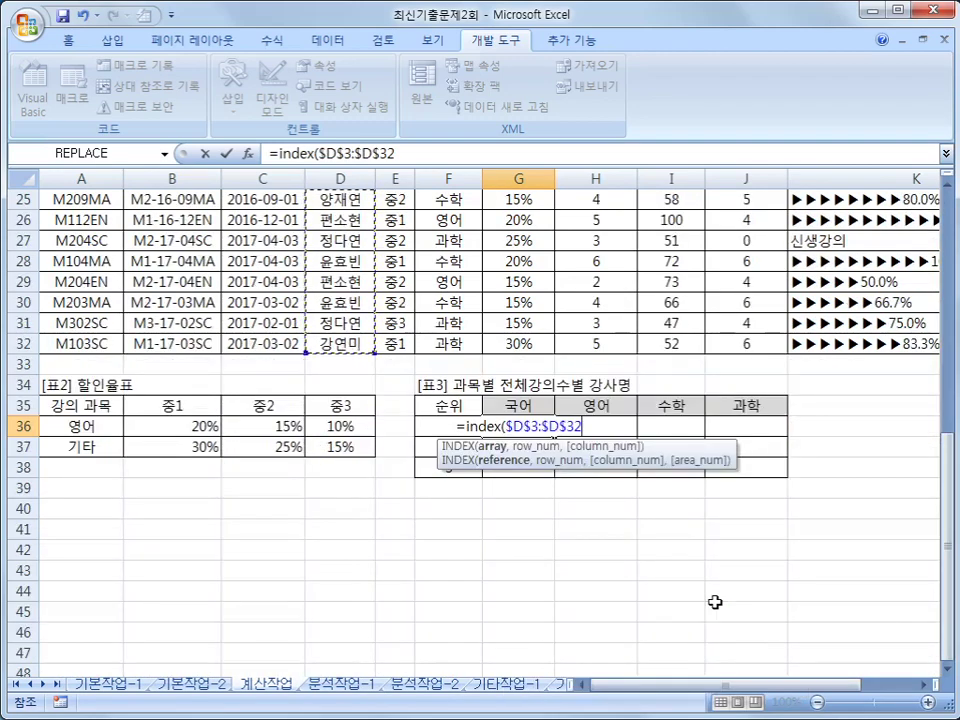
# - Nest a MATCH function as the INDEX row number, with a LARGE function as its lookup value and an opening parenthesis for the array condition
pyautogui.write(',')
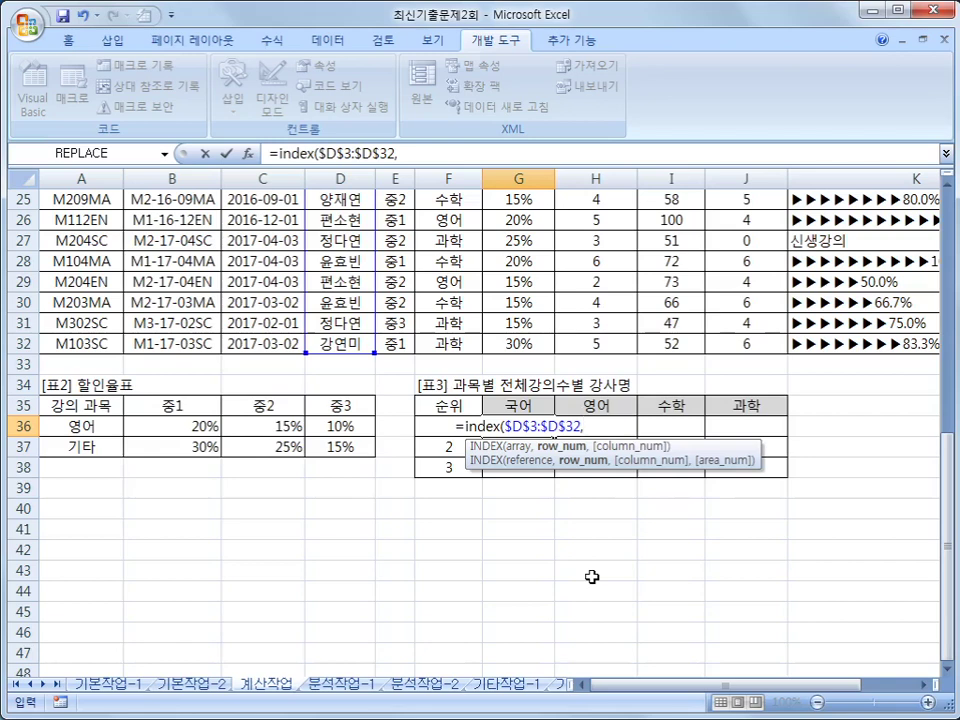
pyautogui.write('matc')
pyautogui.press('Tab')
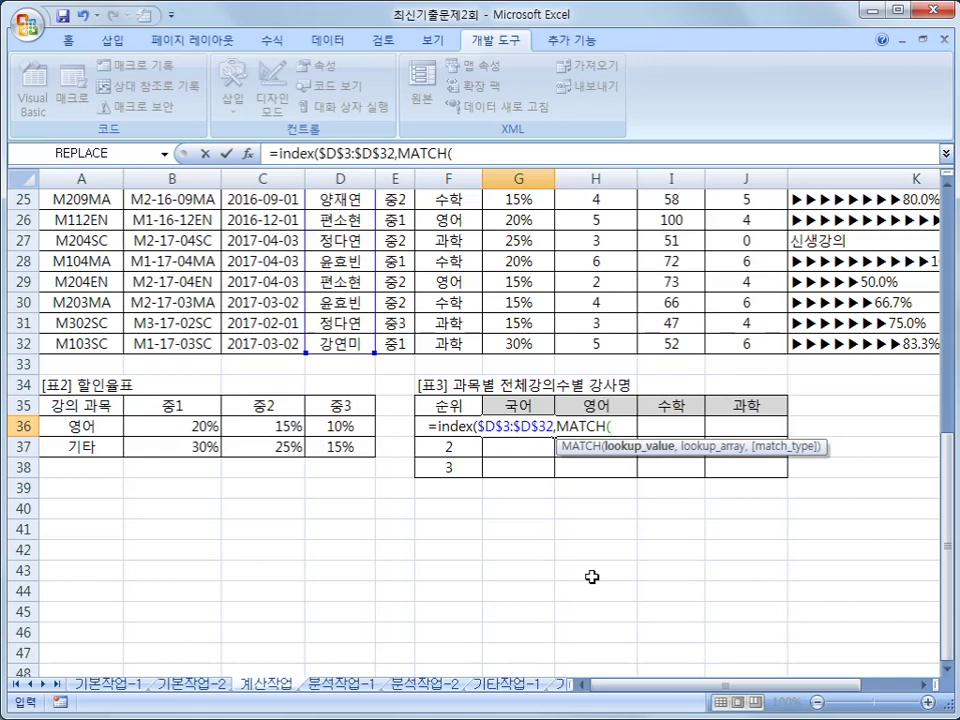
pyautogui.write('la')
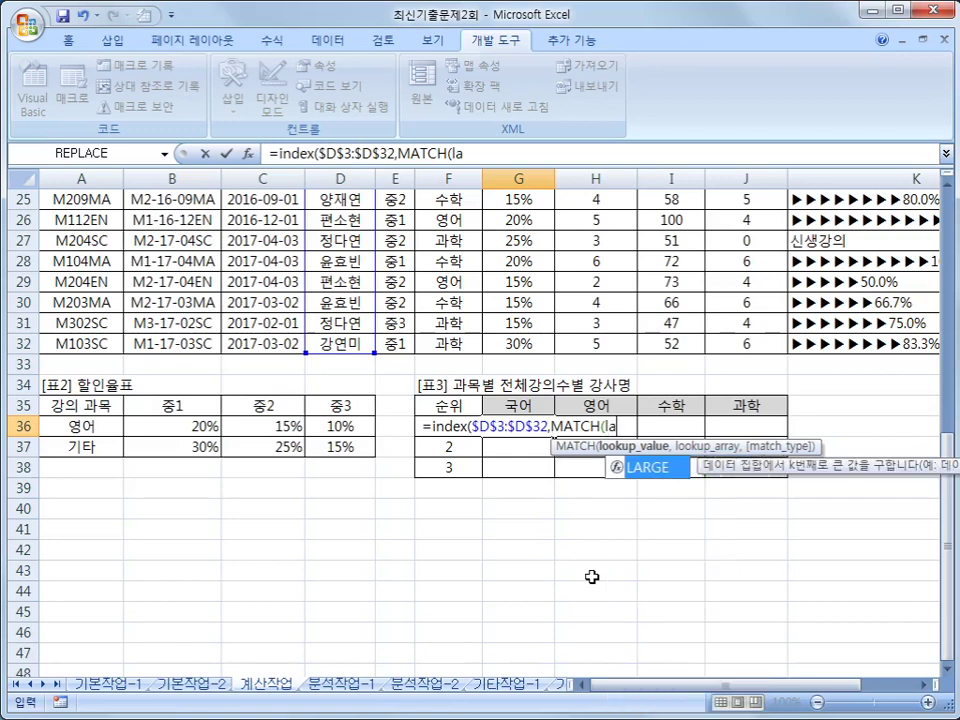
pyautogui.press('Tab')
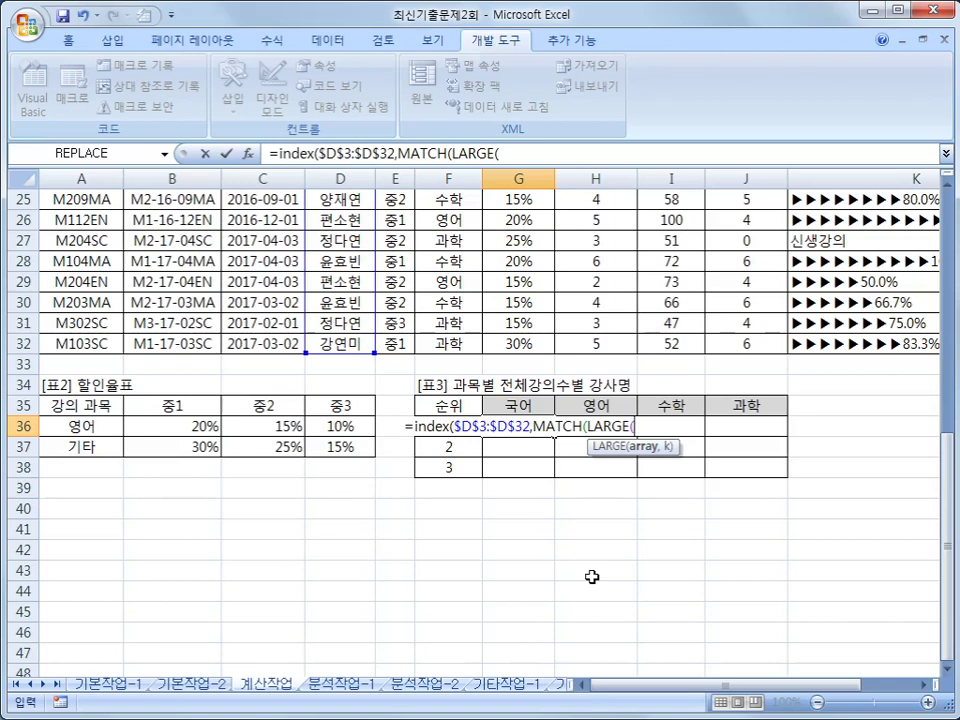
pyautogui.write('(')
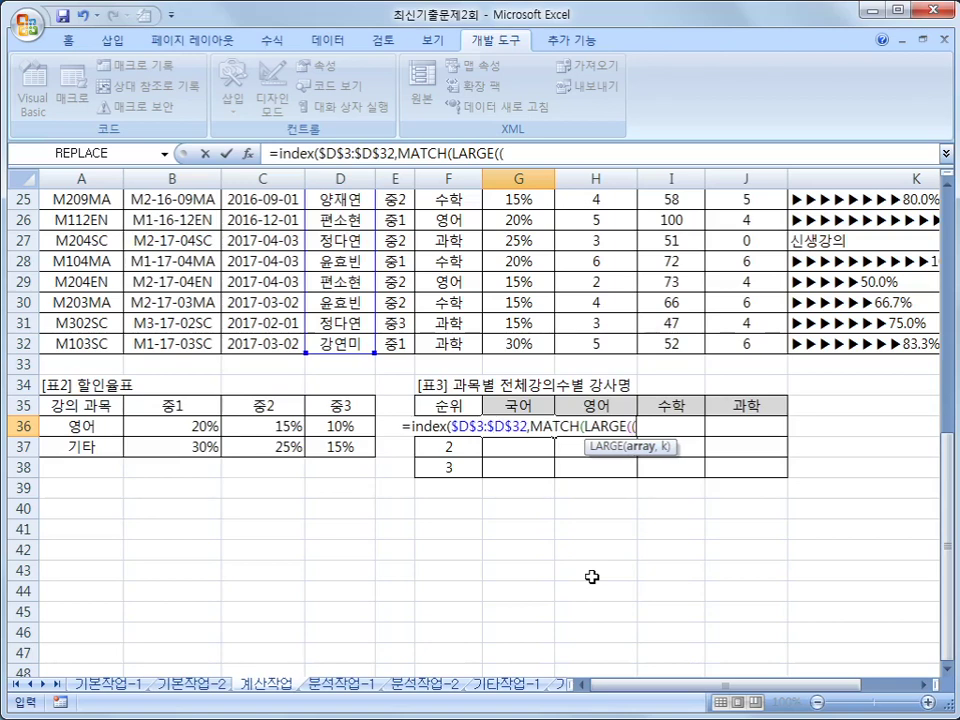
# - Add the subject condition ($F$3:$F$32=G$35) to the LARGE array, comparing the 강의과목 range with the row-locked 국어 heading
pyautogui.scroll(8, 540, 507)
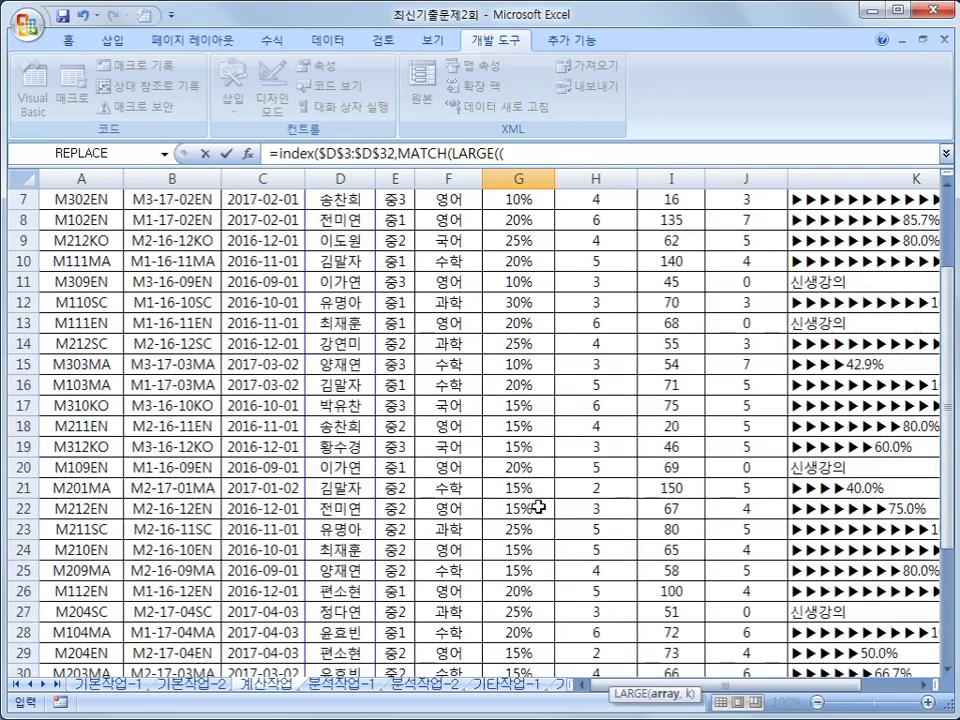
pyautogui.click(471, 240)
pyautogui.moveTo(471, 240); pyautogui.dragTo(443, 636)
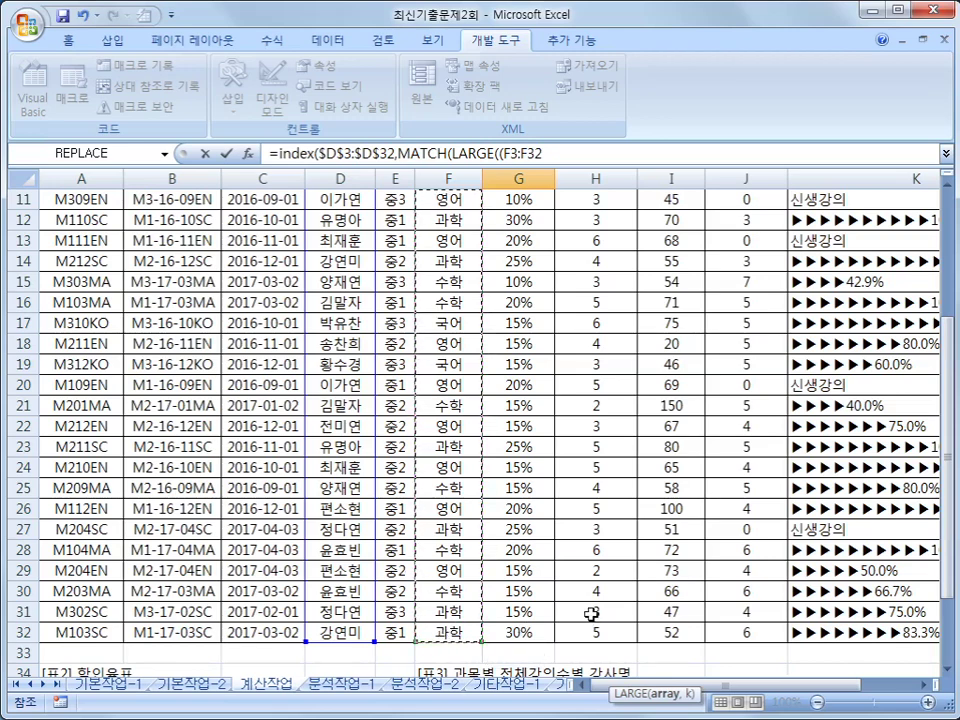
pyautogui.press('F4')
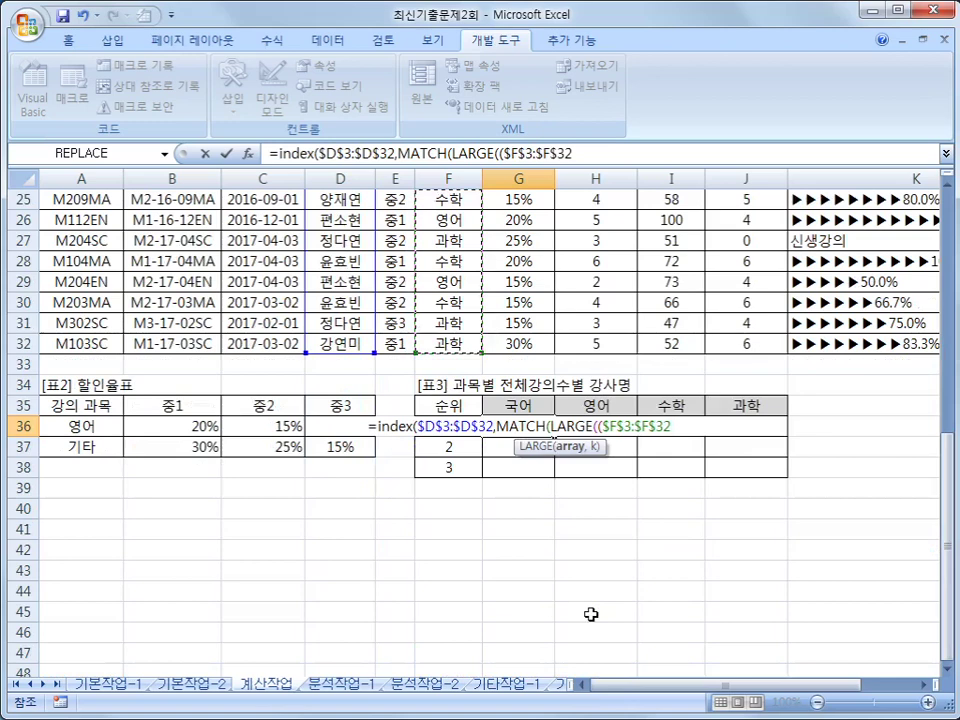
pyautogui.write('=')
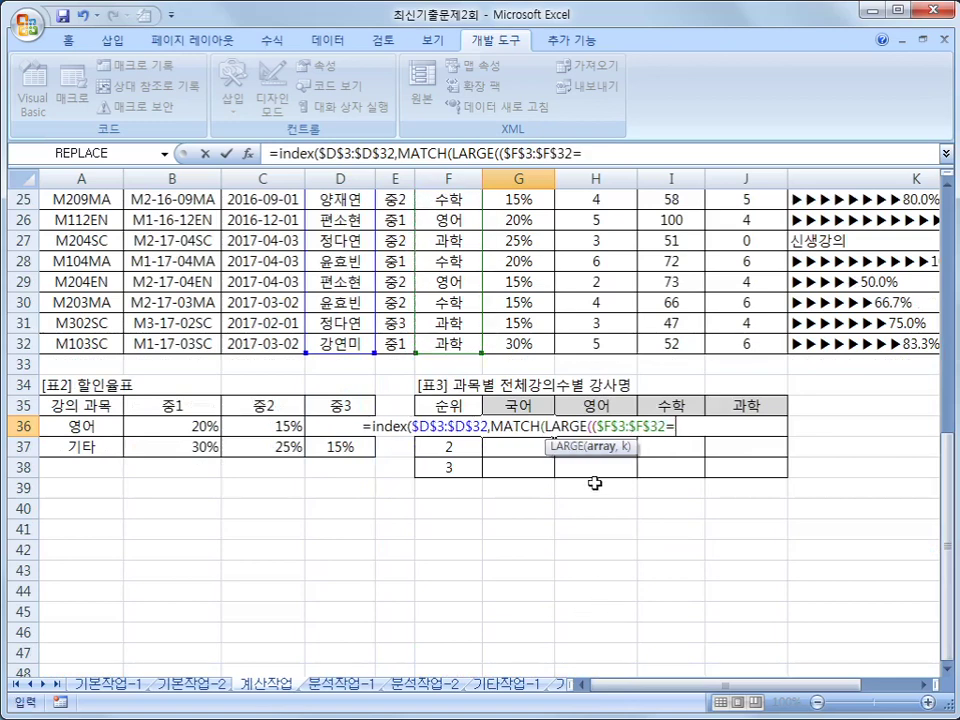
pyautogui.click(513, 404)
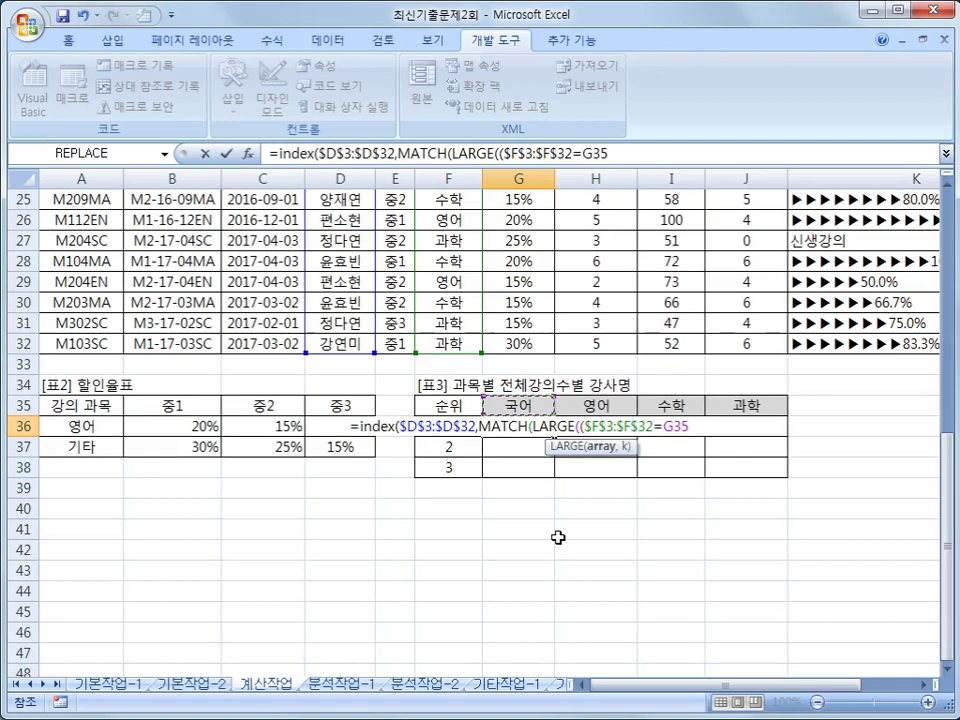
pyautogui.press('F4')
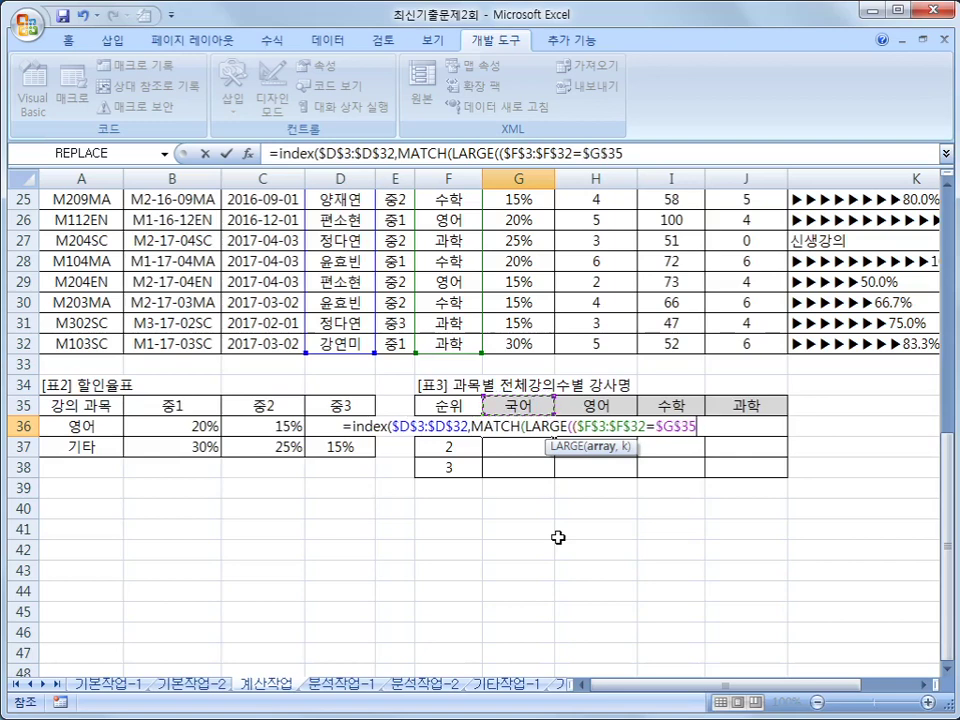
pyautogui.press('F4')
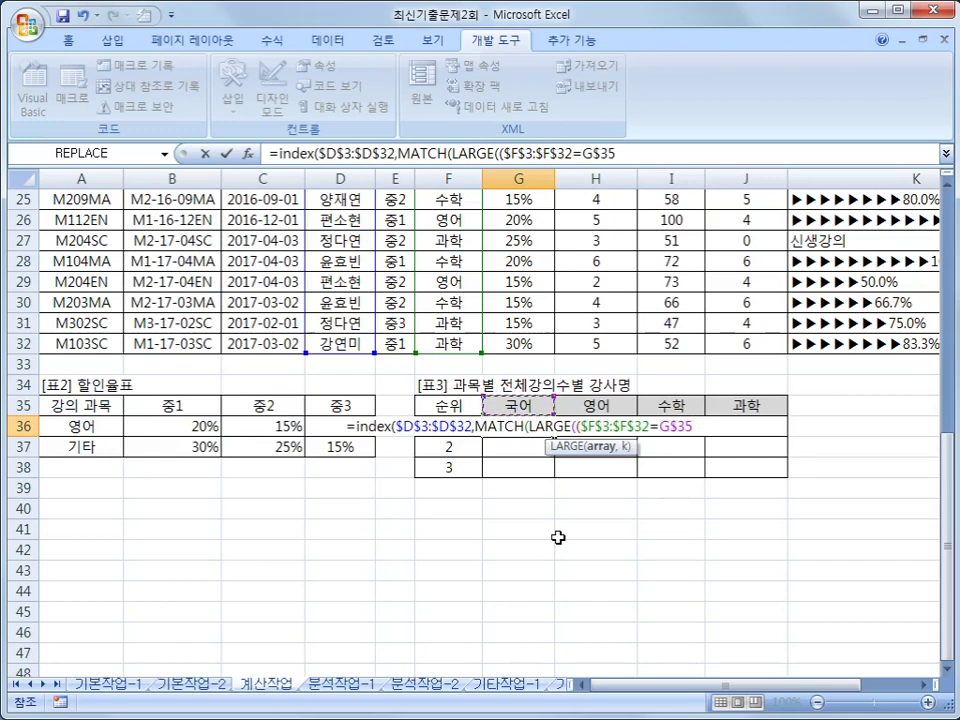
pyautogui.write(')')
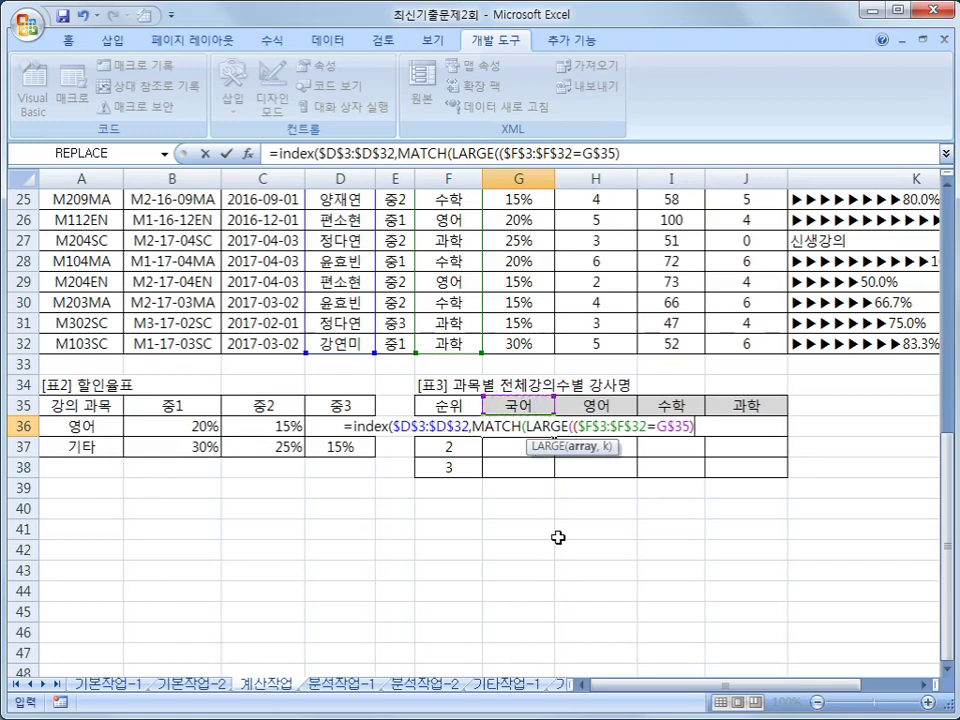
# - Multiply the subject condition by the 전체강의수 range as the absolute reference $J$3:$J$32
pyautogui.write('*')
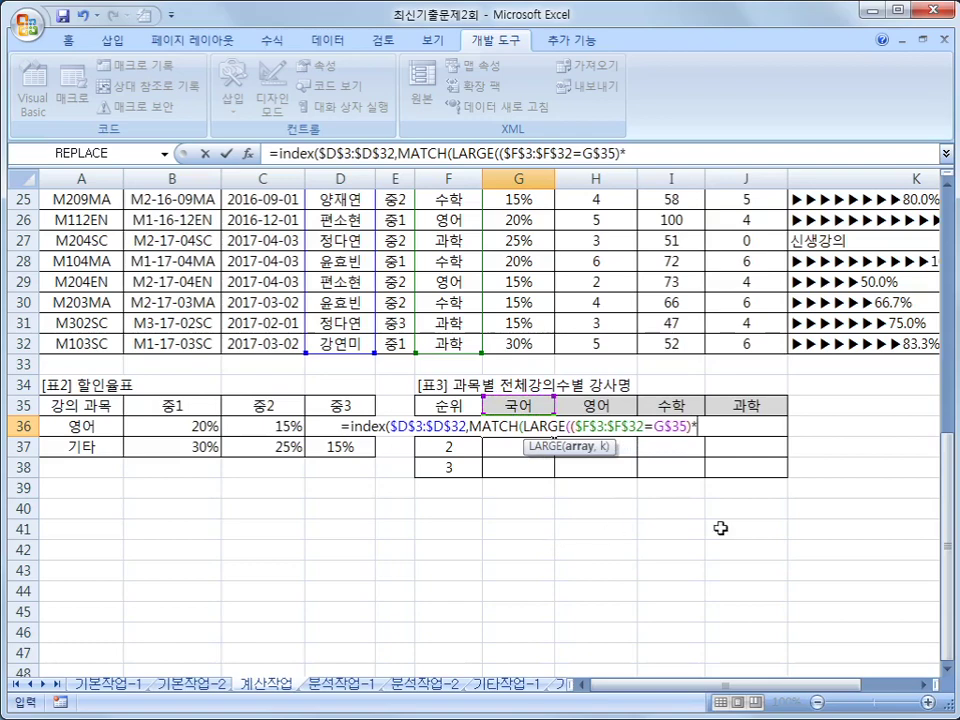
pyautogui.scroll(7, 736, 528)
pyautogui.scroll(1, 736, 528)
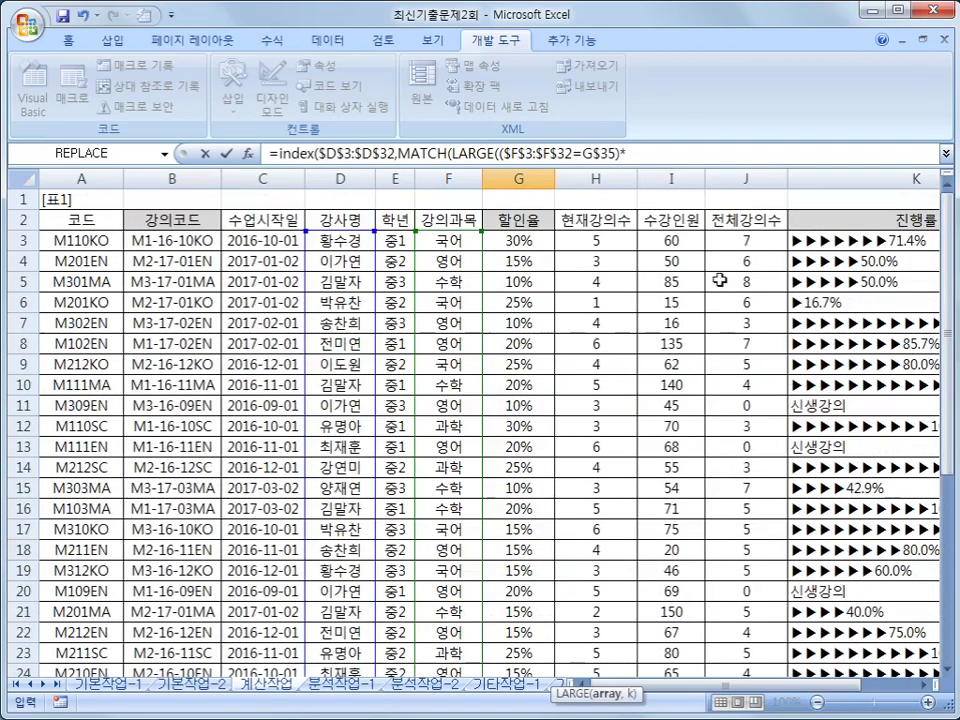
pyautogui.moveTo(756, 242); pyautogui.dragTo(752, 656)
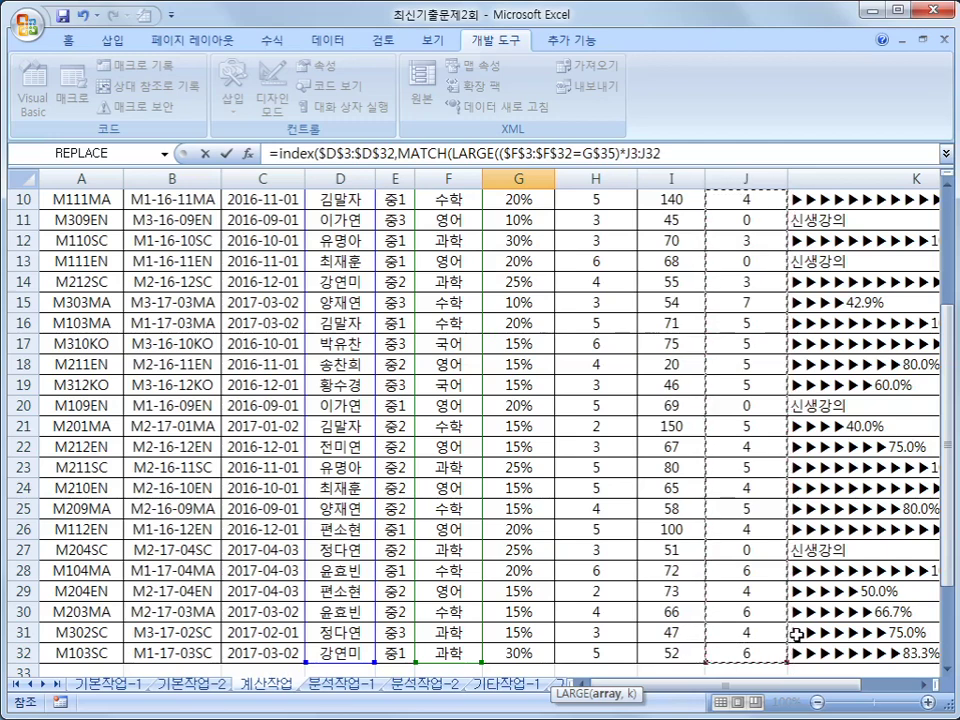
pyautogui.press('F4')
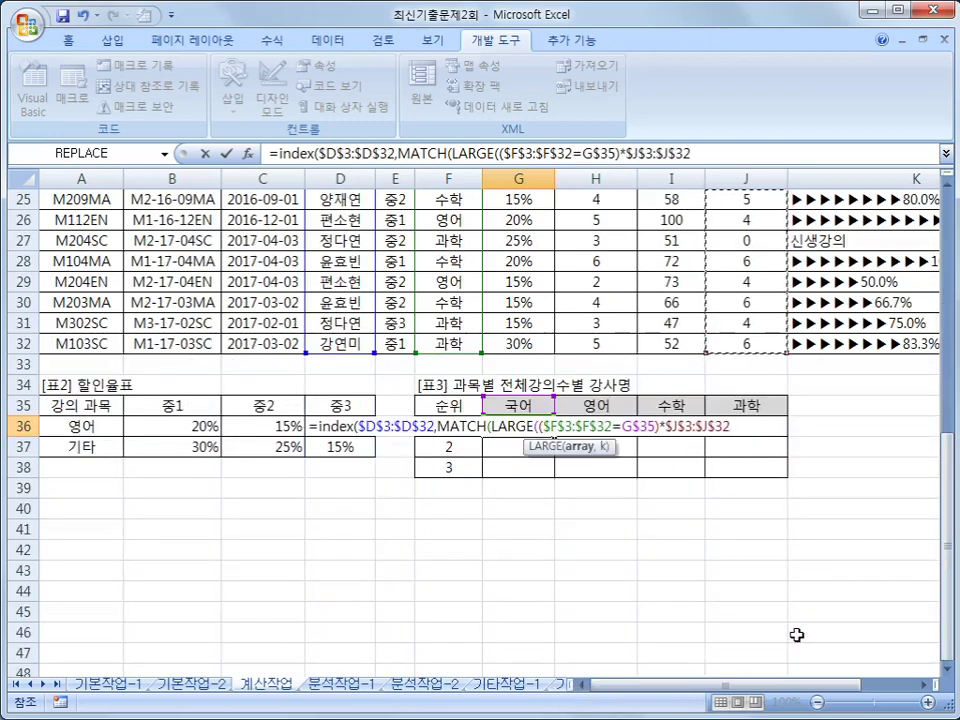
# - Set LARGE's k argument to the 순위 cell as the column-locked reference $F36 and close the LARGE function
pyautogui.write(',')
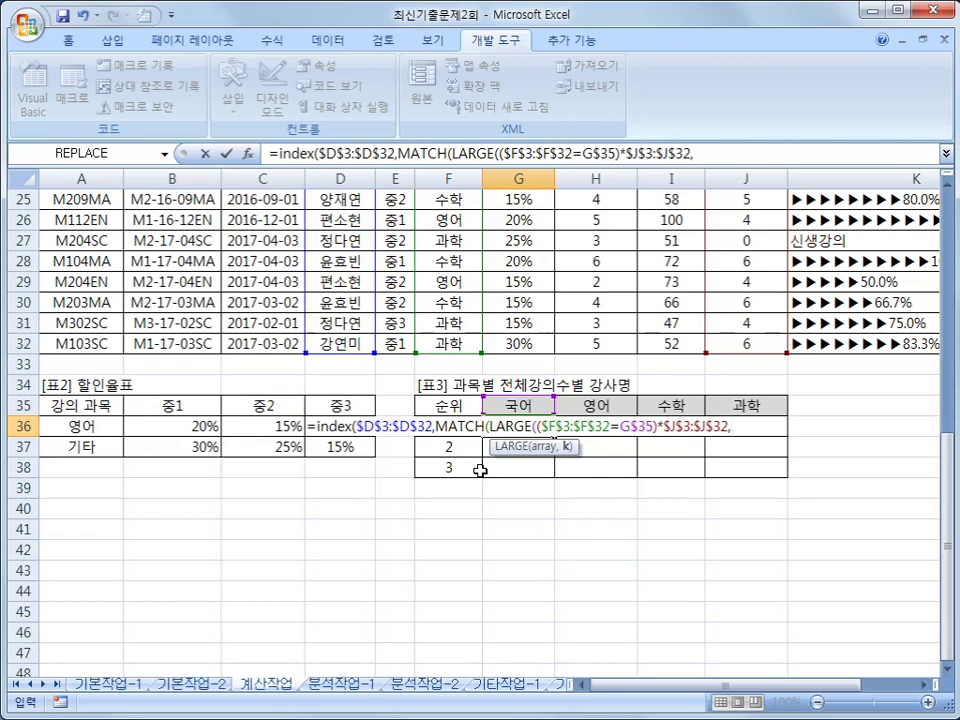
pyautogui.press('Left')
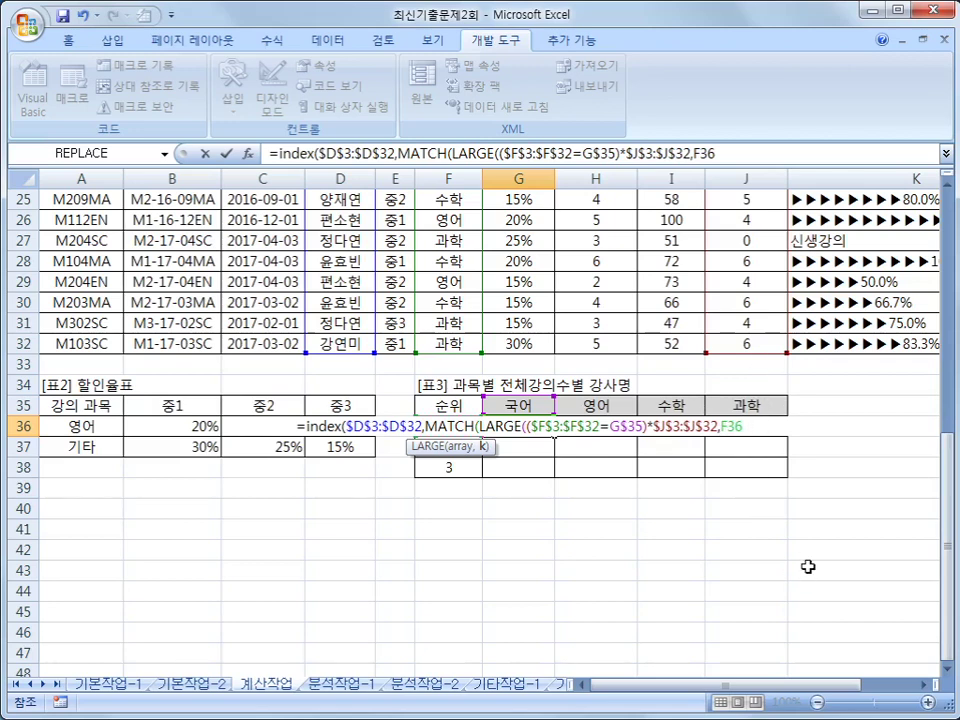
pyautogui.press('F4')
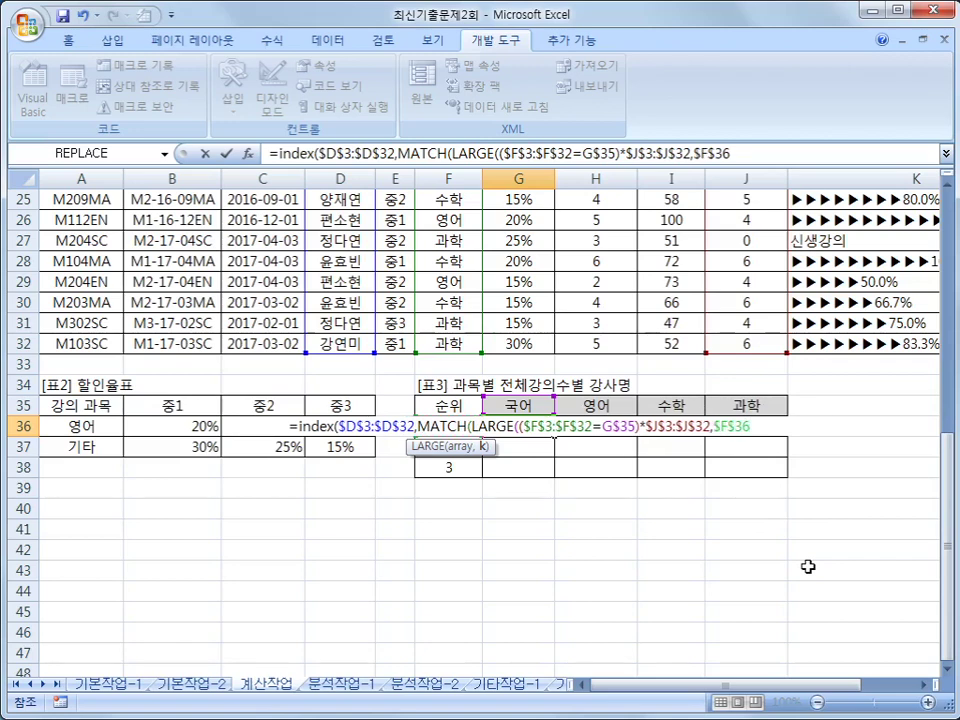
pyautogui.press('F4')
pyautogui.press('F4')
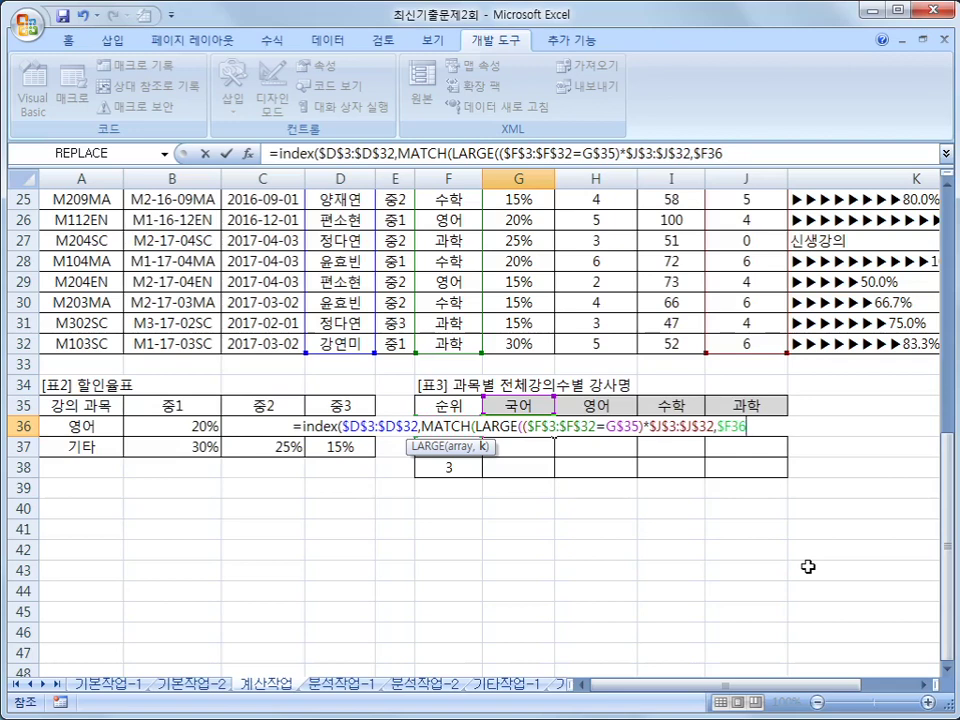
pyautogui.write('),')
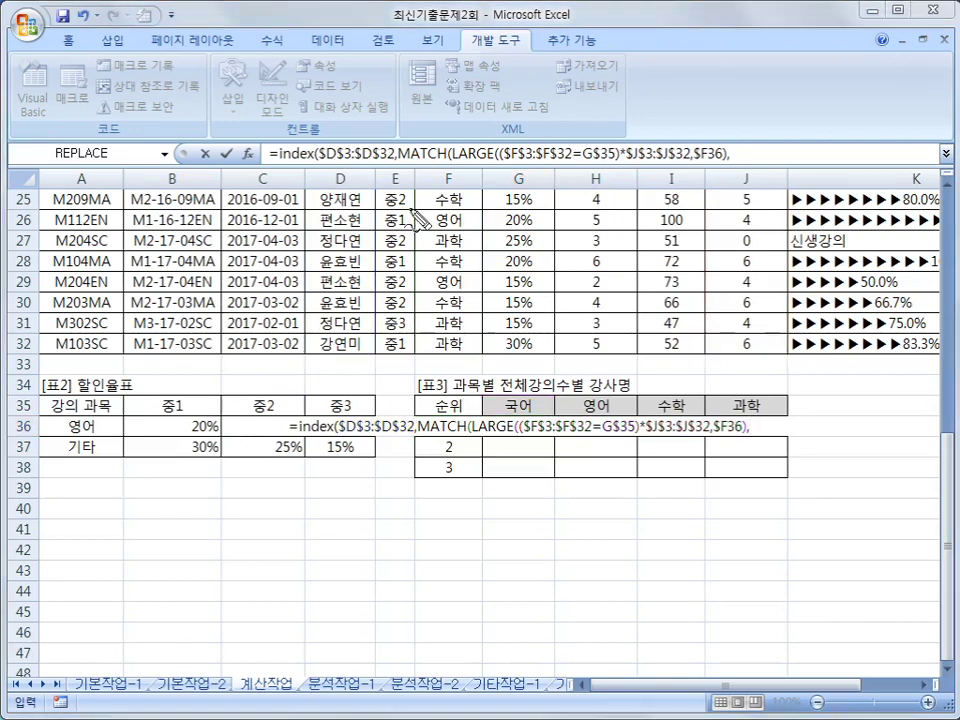
pyautogui.moveTo(452, 141)
pyautogui.mouseDown()
pyautogui.moveTo(455, 163)
pyautogui.moveTo(669, 180)
pyautogui.moveTo(730, 180)
pyautogui.moveTo(735, 158)
pyautogui.moveTo(500, 130)
pyautogui.moveTo(454, 151)
pyautogui.mouseUp()
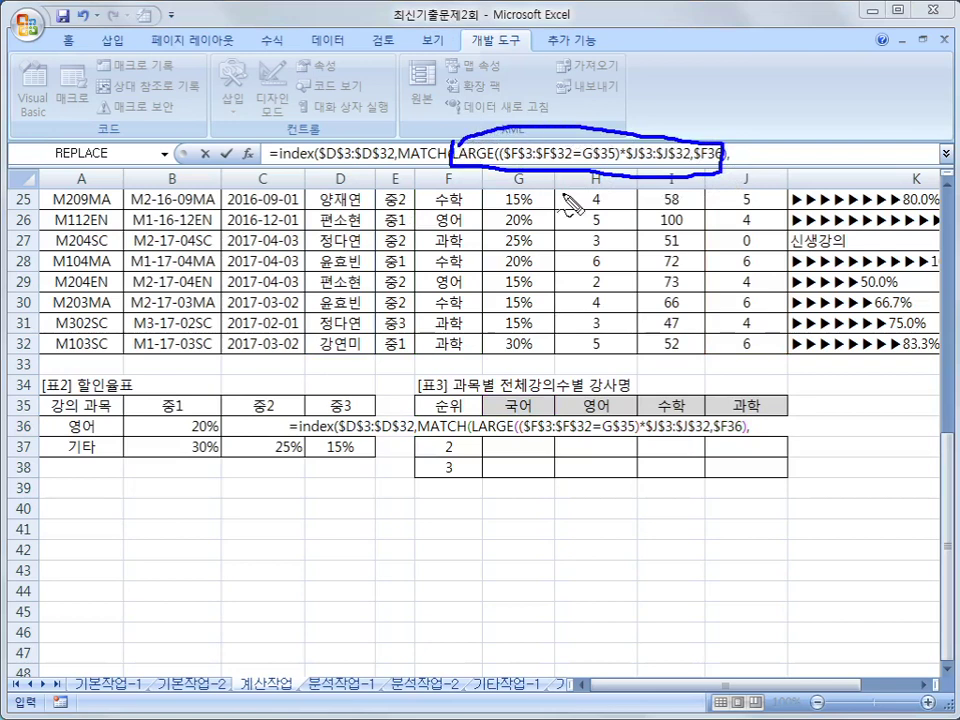
pyautogui.moveTo(622, 172)
pyautogui.mouseDown()
pyautogui.moveTo(600, 145)
pyautogui.moveTo(716, 178)
pyautogui.moveTo(757, 102)
pyautogui.moveTo(838, 105)
pyautogui.moveTo(822, 128)
pyautogui.mouseUp()
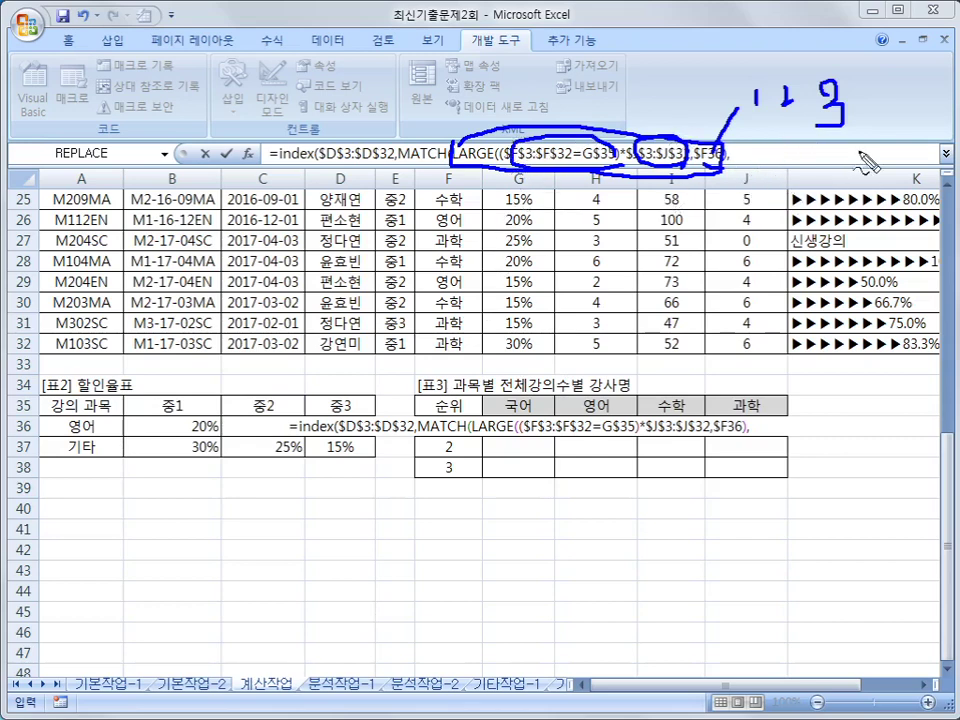
pyautogui.press('Escape')
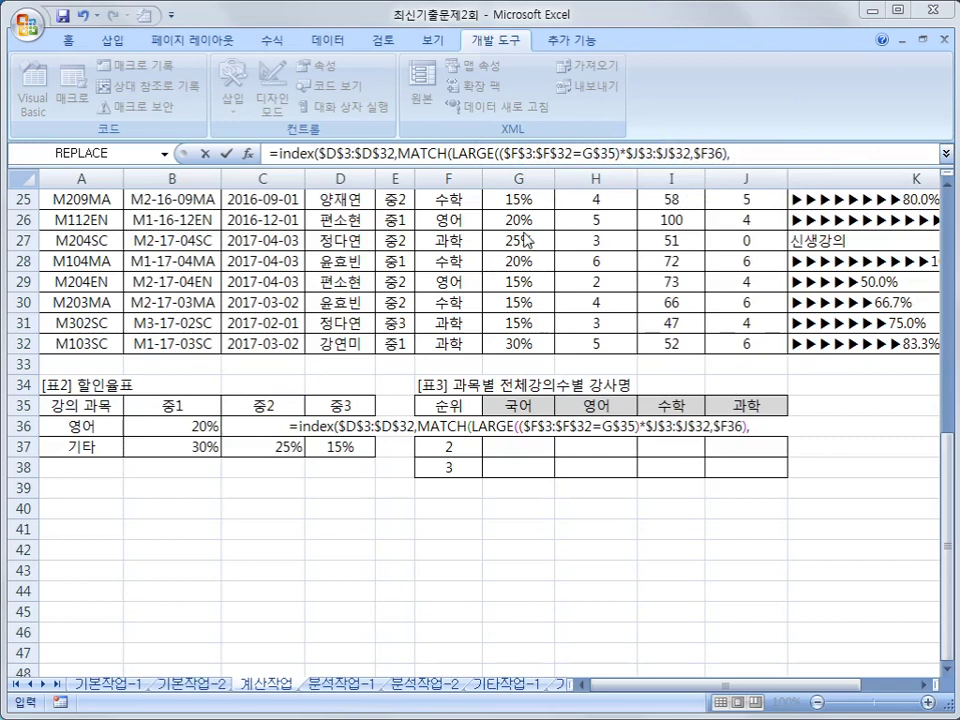
# - Copy the expression ($F$3:$F$32=G$35)*$J$3:$J$32 from LARGE into MATCH's lookup array and expand the formula display
pyautogui.click(498, 153)
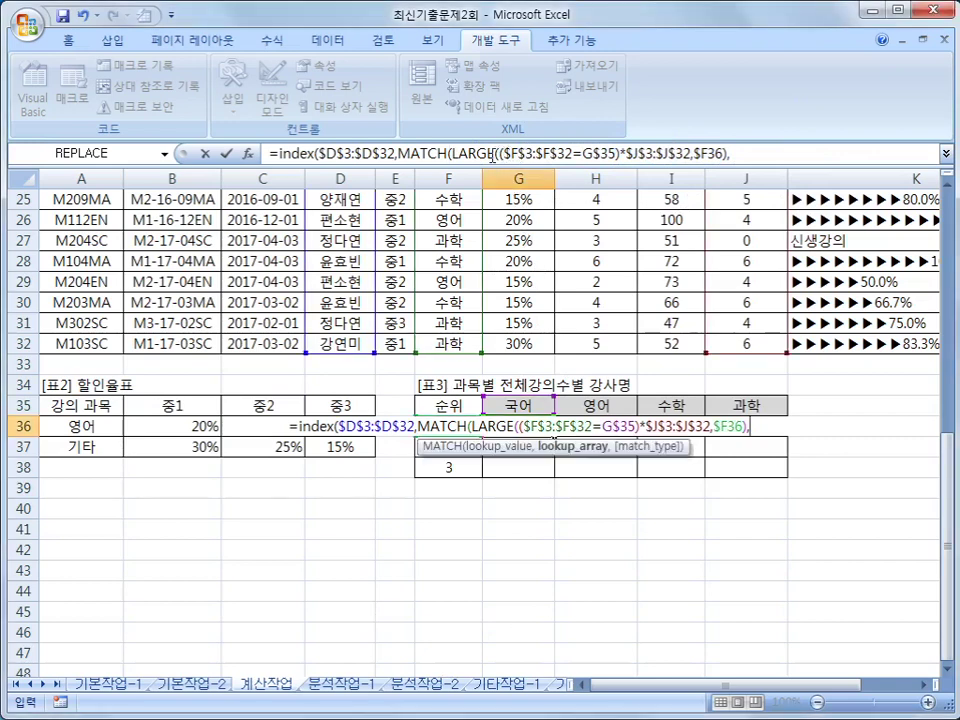
pyautogui.moveTo(498, 153); pyautogui.dragTo(690, 153)
pyautogui.hotkey('ctrl', 'c')
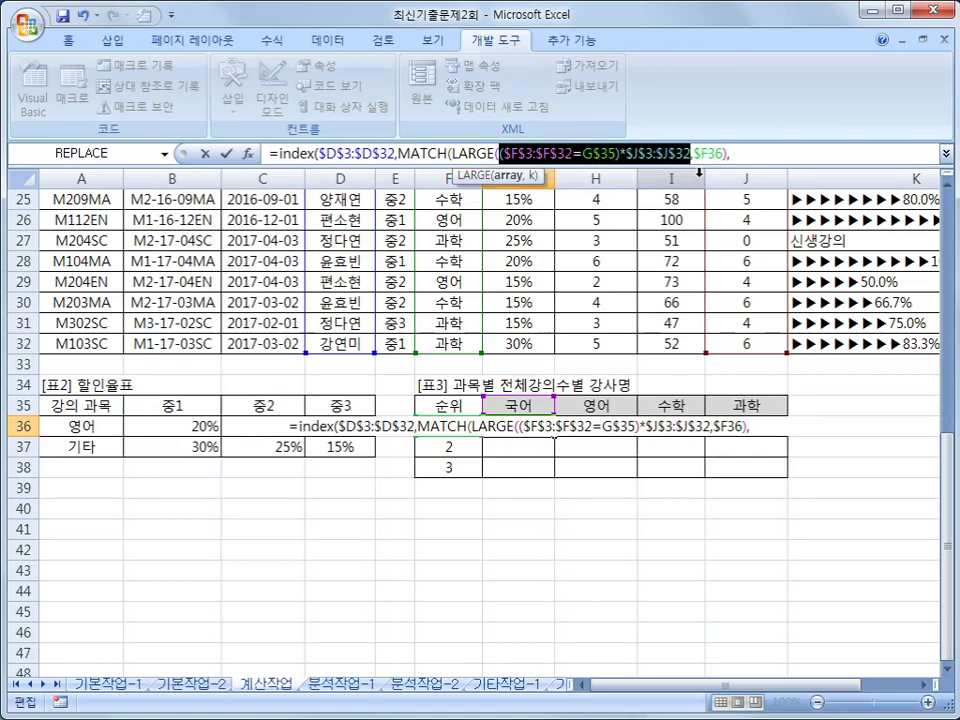
pyautogui.click(930, 154)
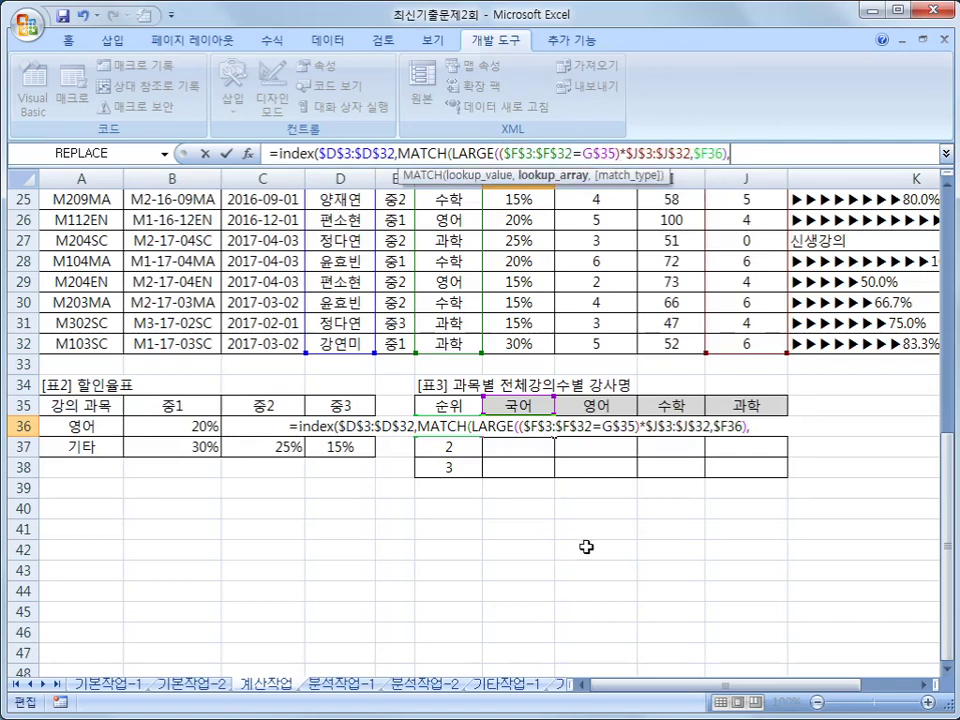
pyautogui.hotkey('ctrl', 'v')
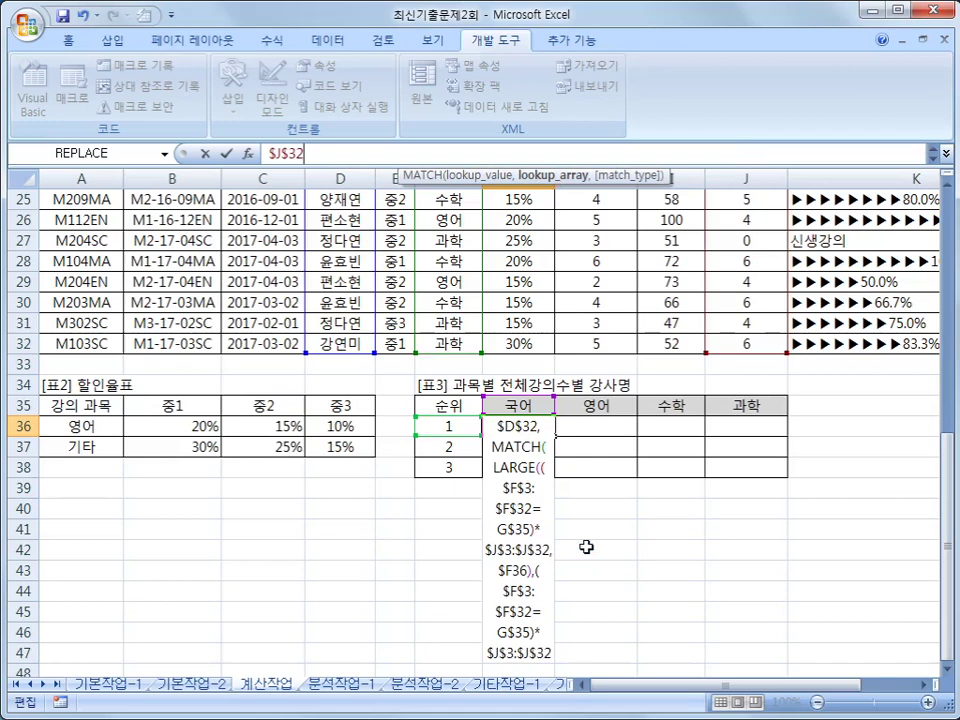
pyautogui.click(945, 153)
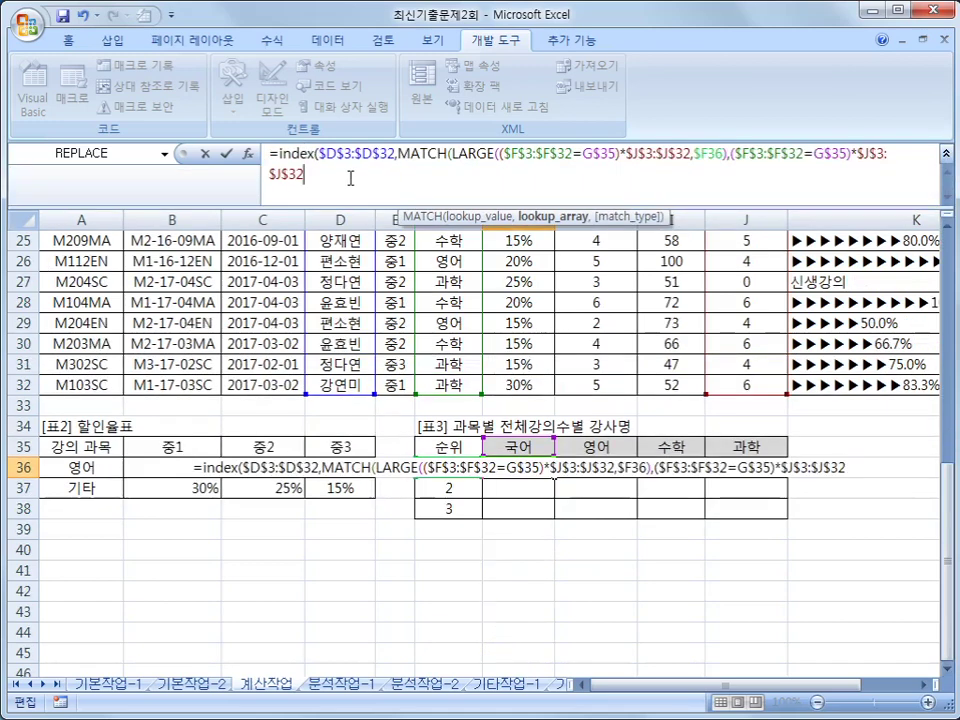
# - Set MATCH's match type to 0, close both functions and enter the G36 formula as an array formula
pyautogui.write(',')
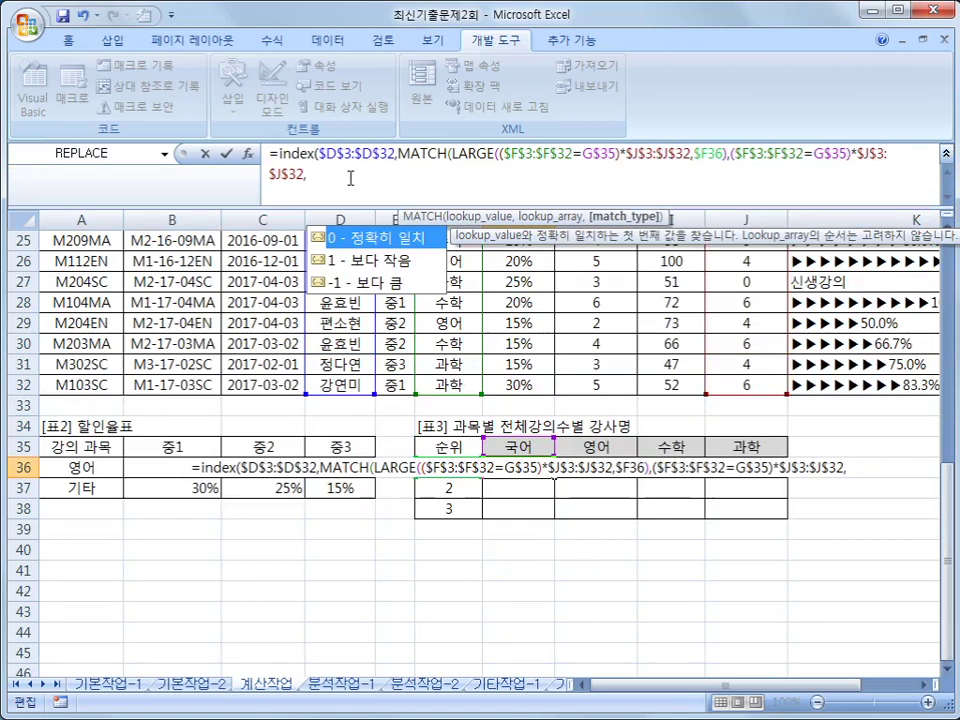
pyautogui.write('0')
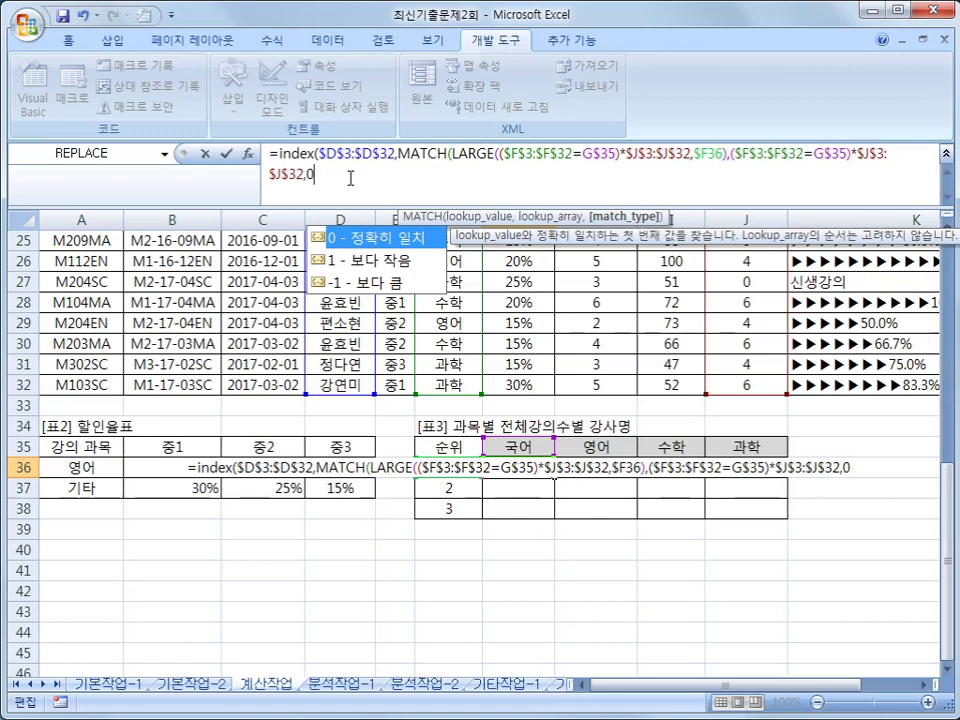
pyautogui.write(')')
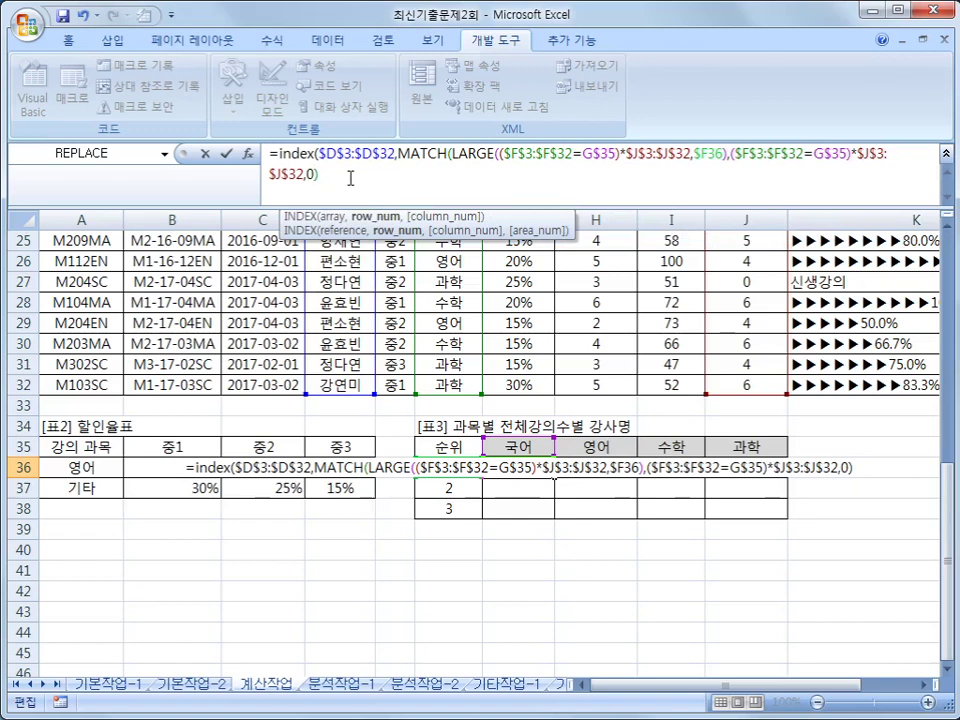
pyautogui.write(')')
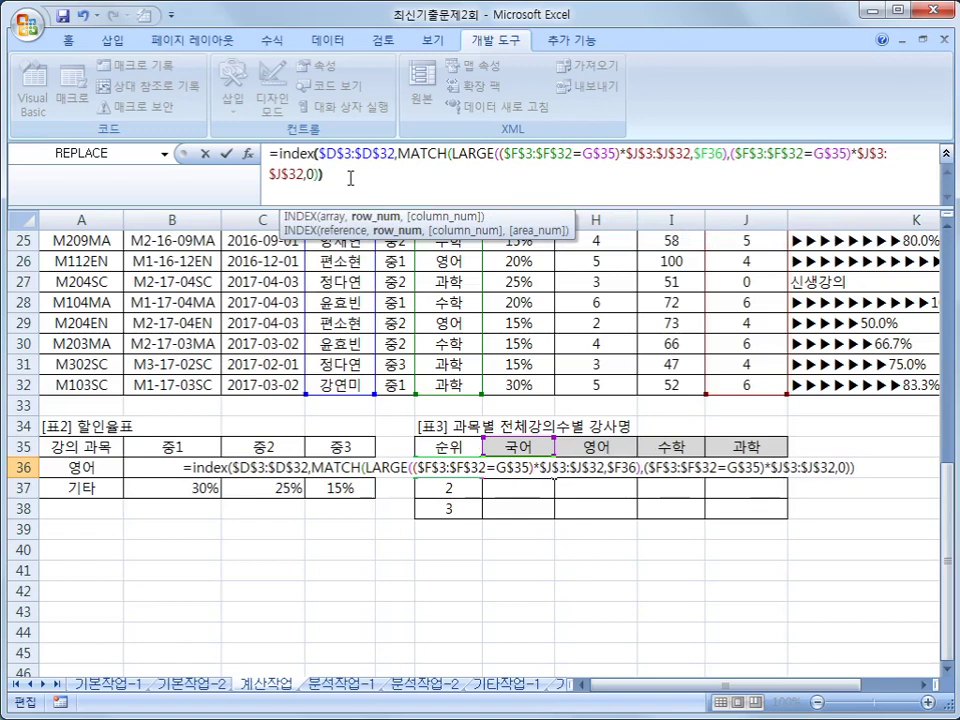
pyautogui.hotkey('ctrl', 'shift', 'Return')
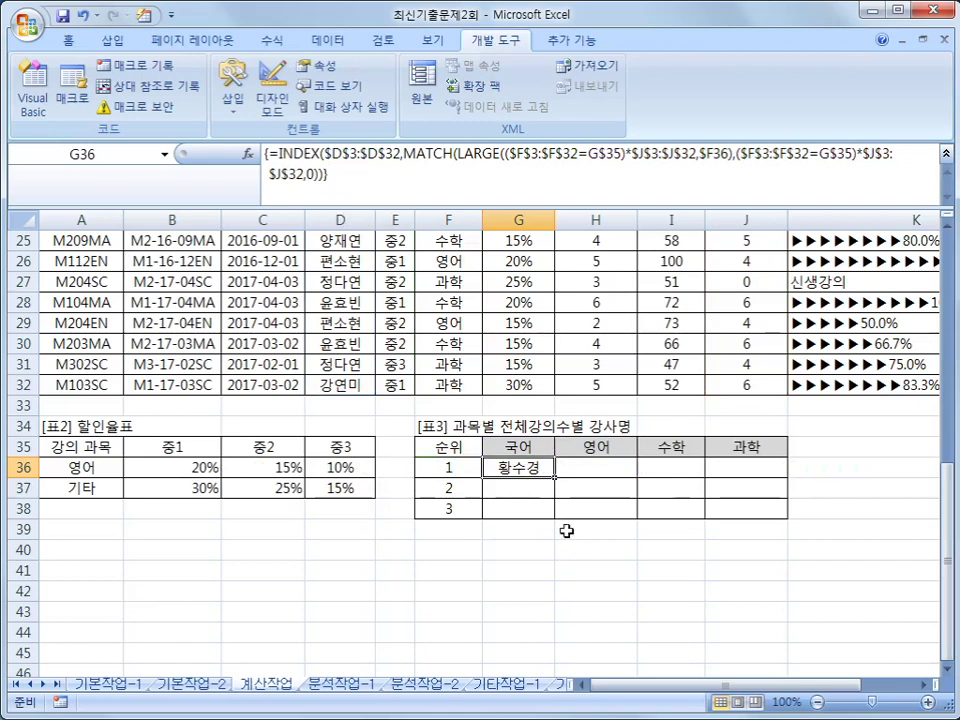
# - Fill the G36 array formula down to rank 3 and across to 과학, covering G36:J38 of 표3
pyautogui.moveTo(553, 477); pyautogui.dragTo(553, 515)
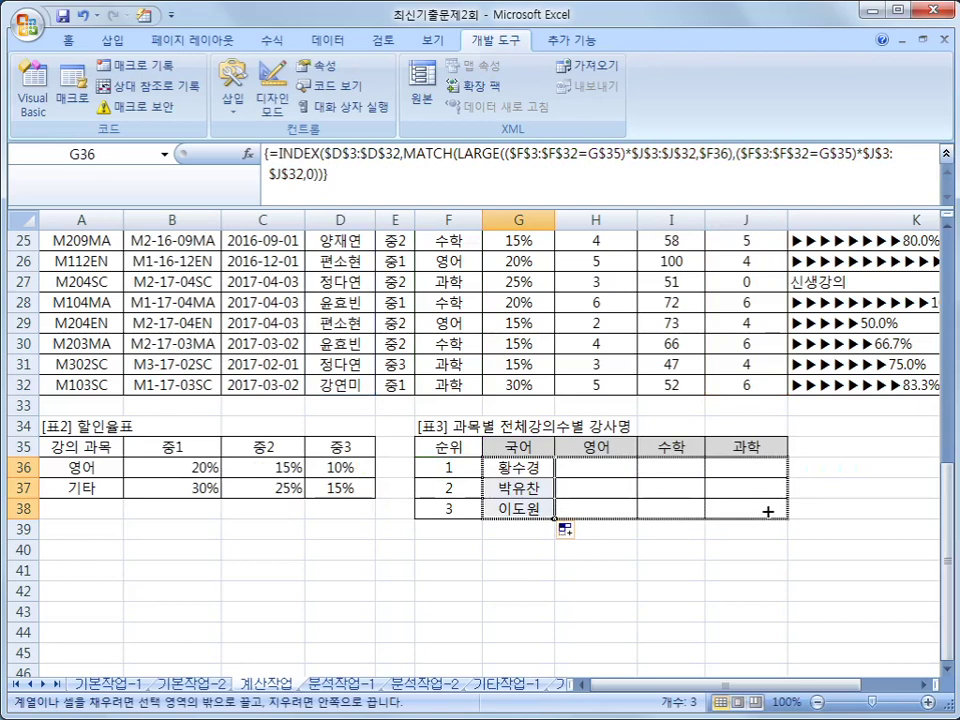
pyautogui.moveTo(767, 511); pyautogui.dragTo(767, 511)
pyautogui.click(511, 470)
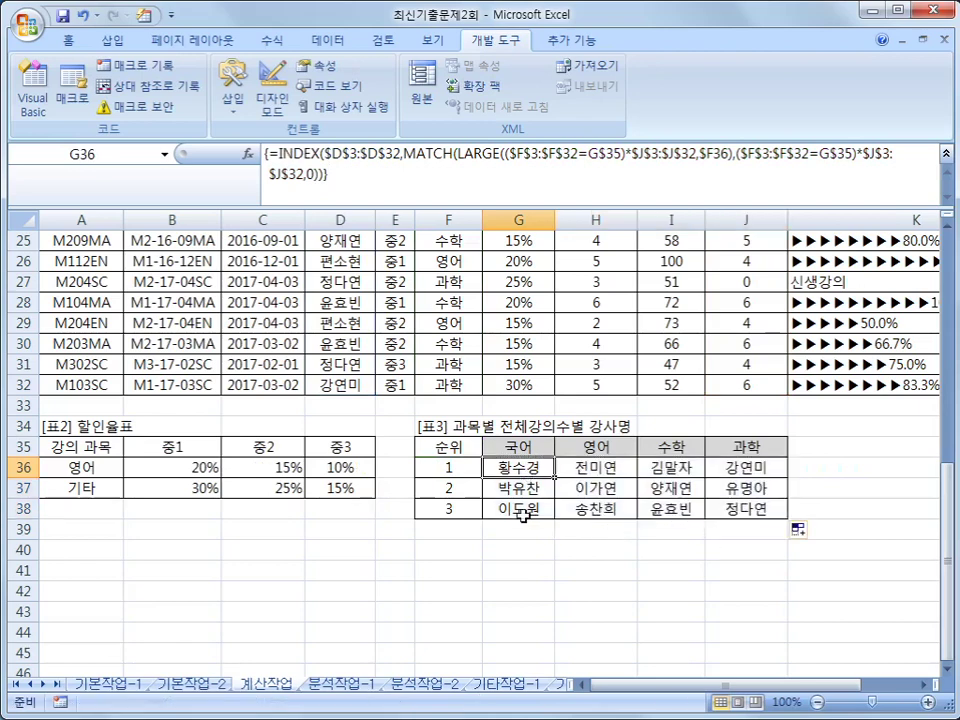